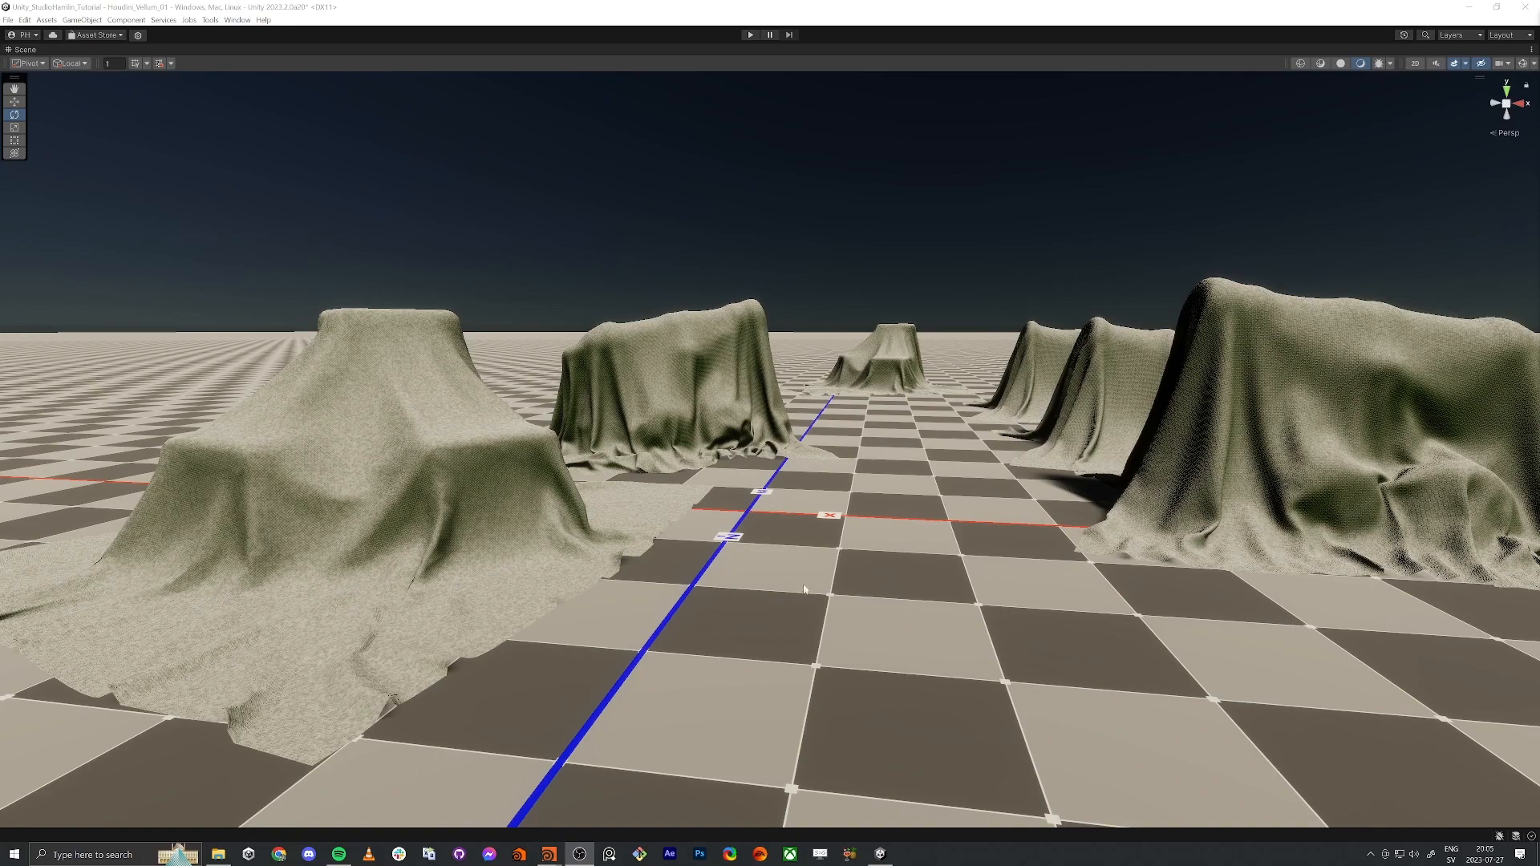
Step: Examine the draped fabric models in the scene from different viewpoints
left_click_drag(841, 589, 995, 613, "alt")
right_click_drag(994, 613, 998, 613)
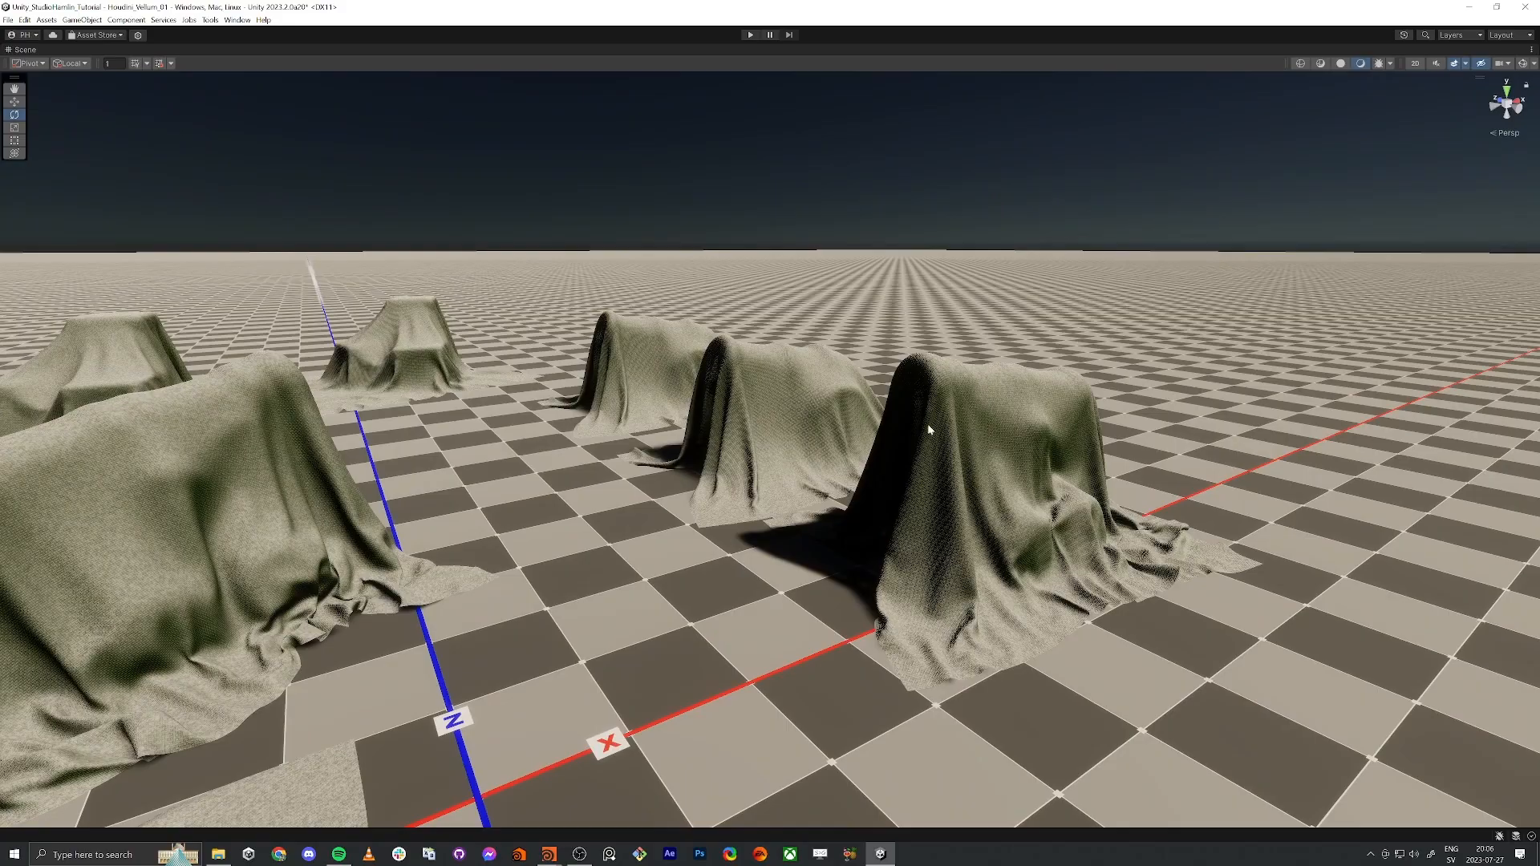
key("d")
right_click_drag(1016, 598, 872, 465)
key("w")
key("s")
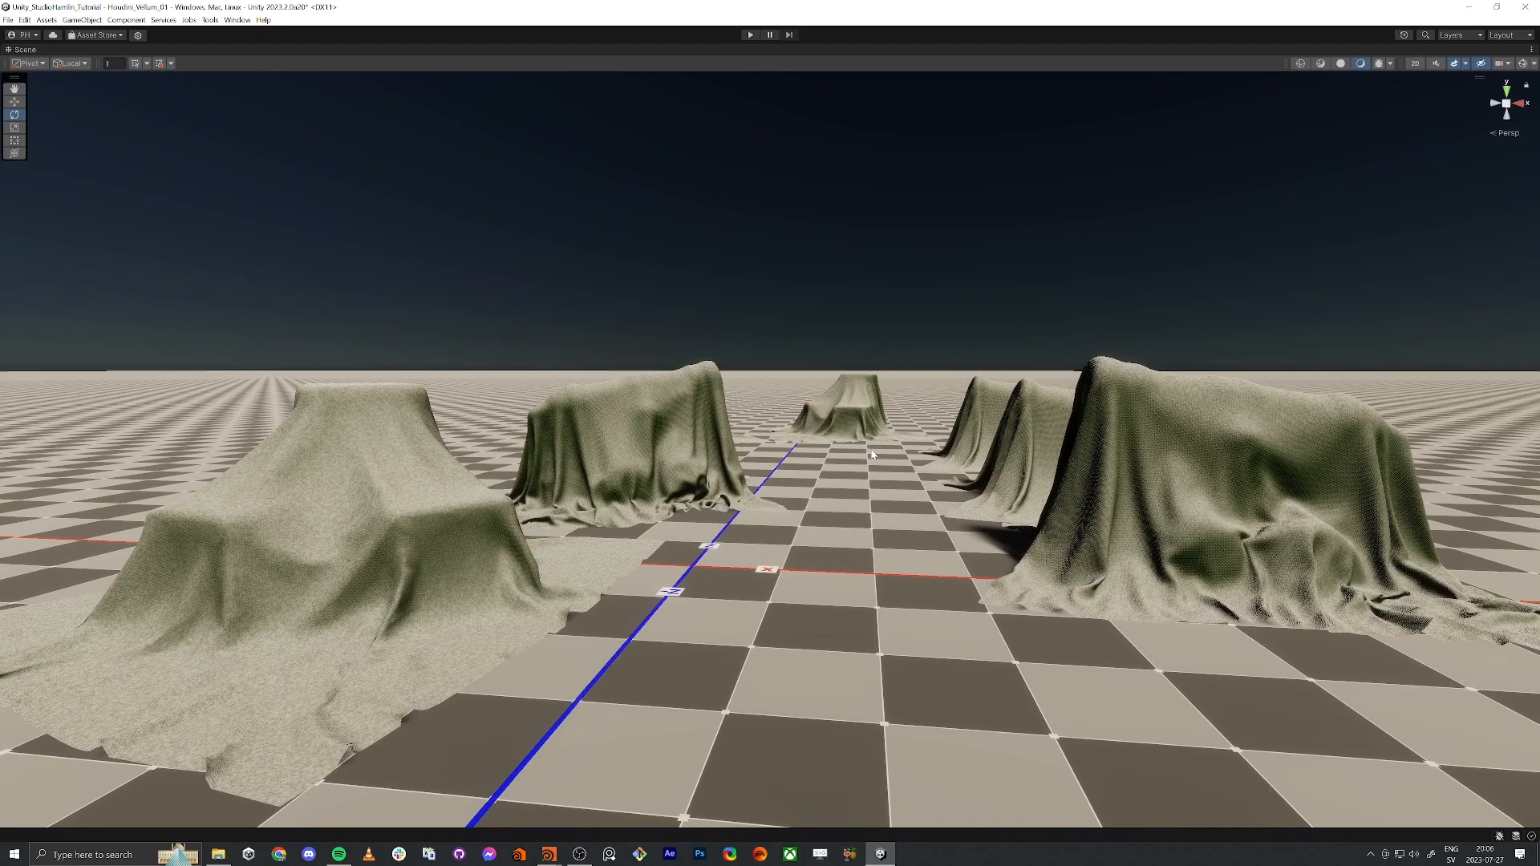
Step: For the near stacked-boxes fabric's material, set the number of threads to 164.2 and the smoothness to about 0.63
left_click(430, 523)
key("shift+space")
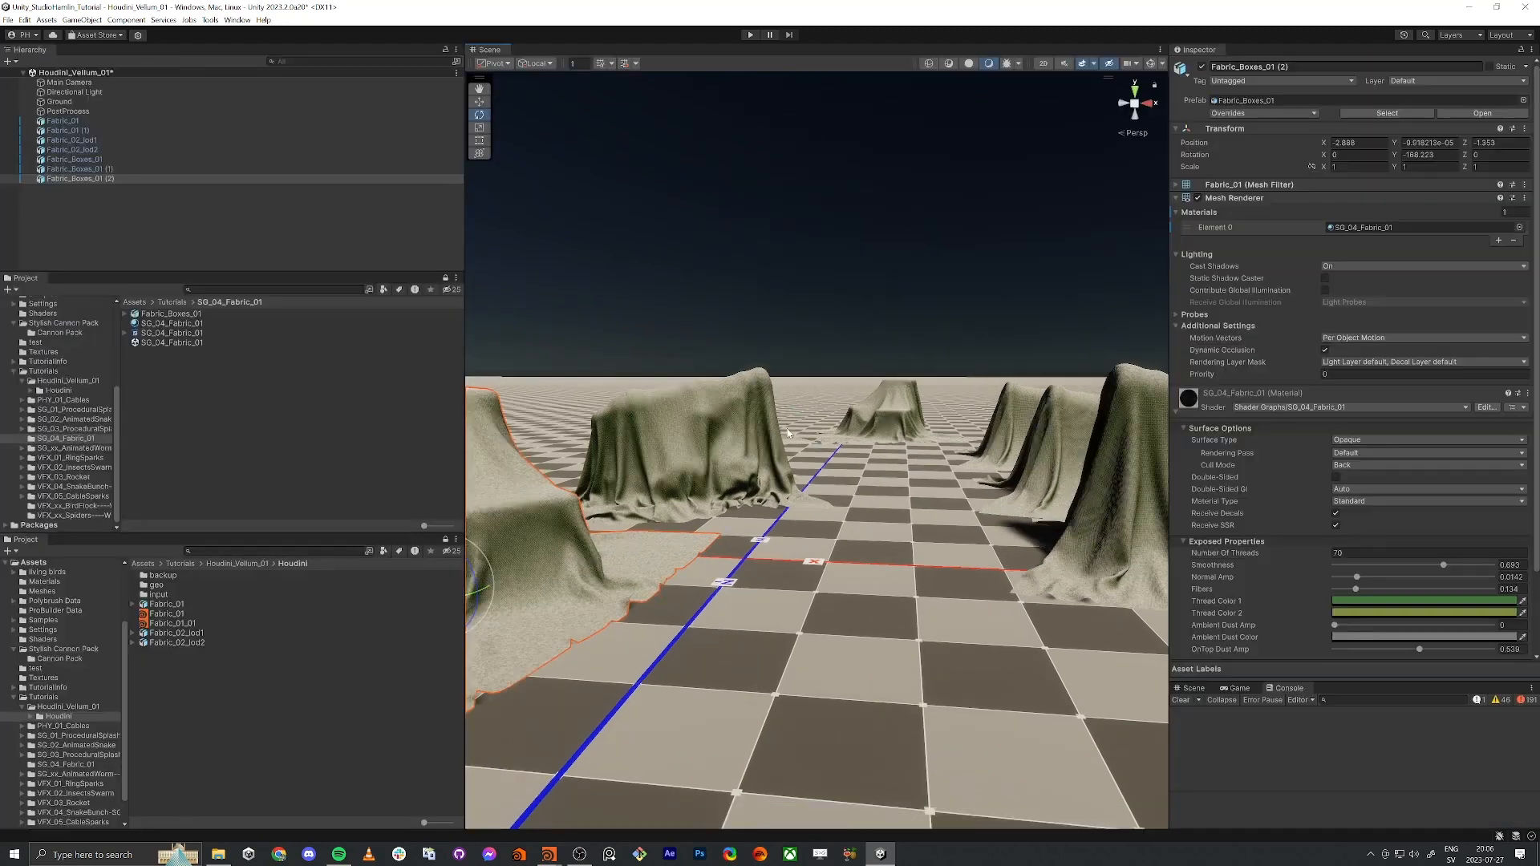
right_click_drag(692, 467, 671, 493)
key("a")
key("w")
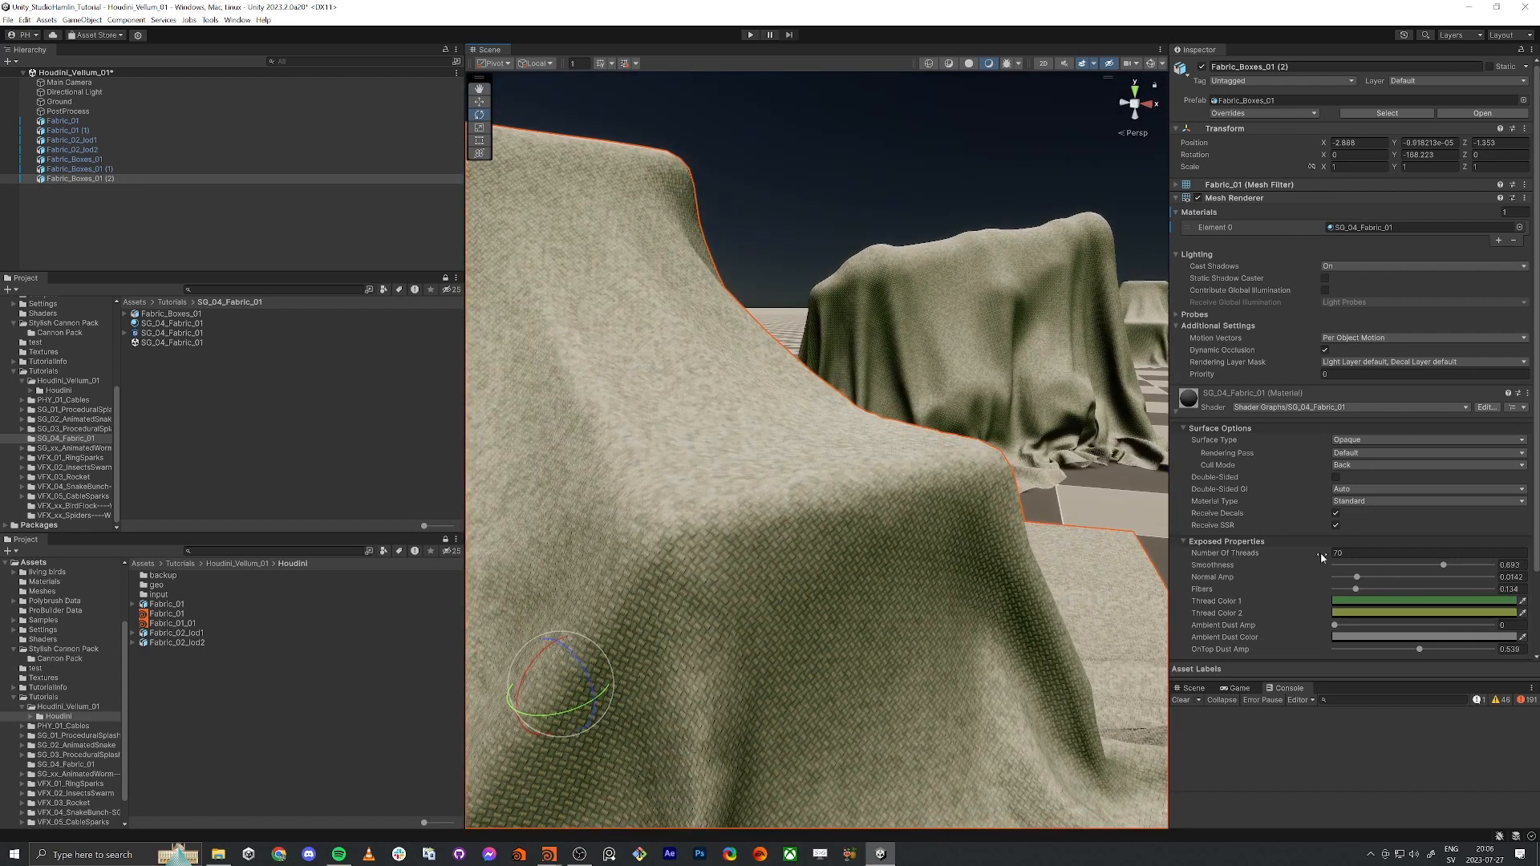
left_click_drag(1310, 555, 202, 591)
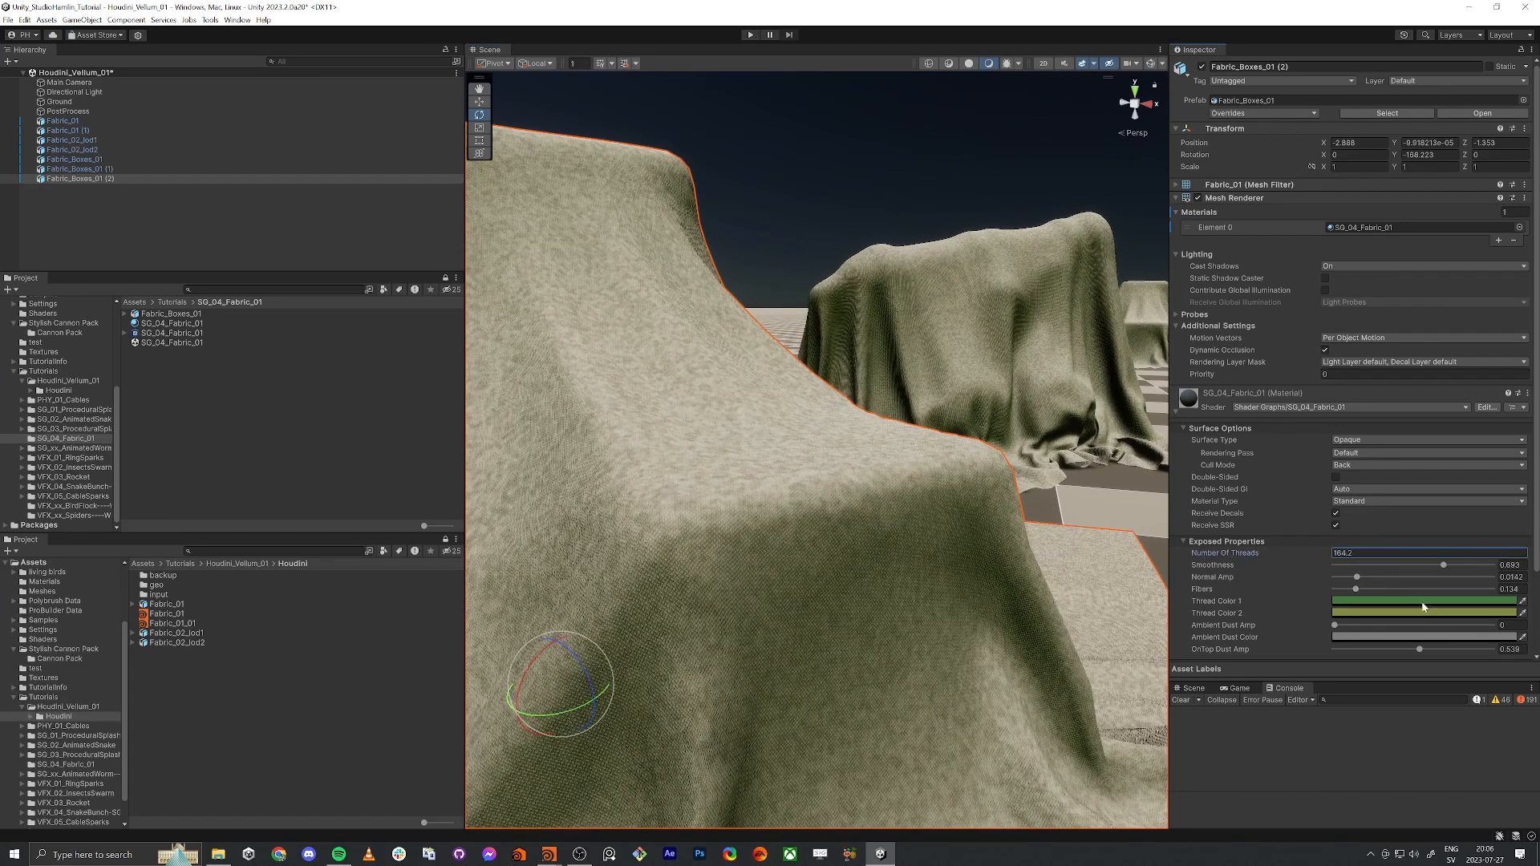
mouse_move(1444, 566)
left_mouse_down()
mouse_move(1473, 567)
mouse_move(1341, 566)
mouse_move(1431, 565)
left_mouse_up()
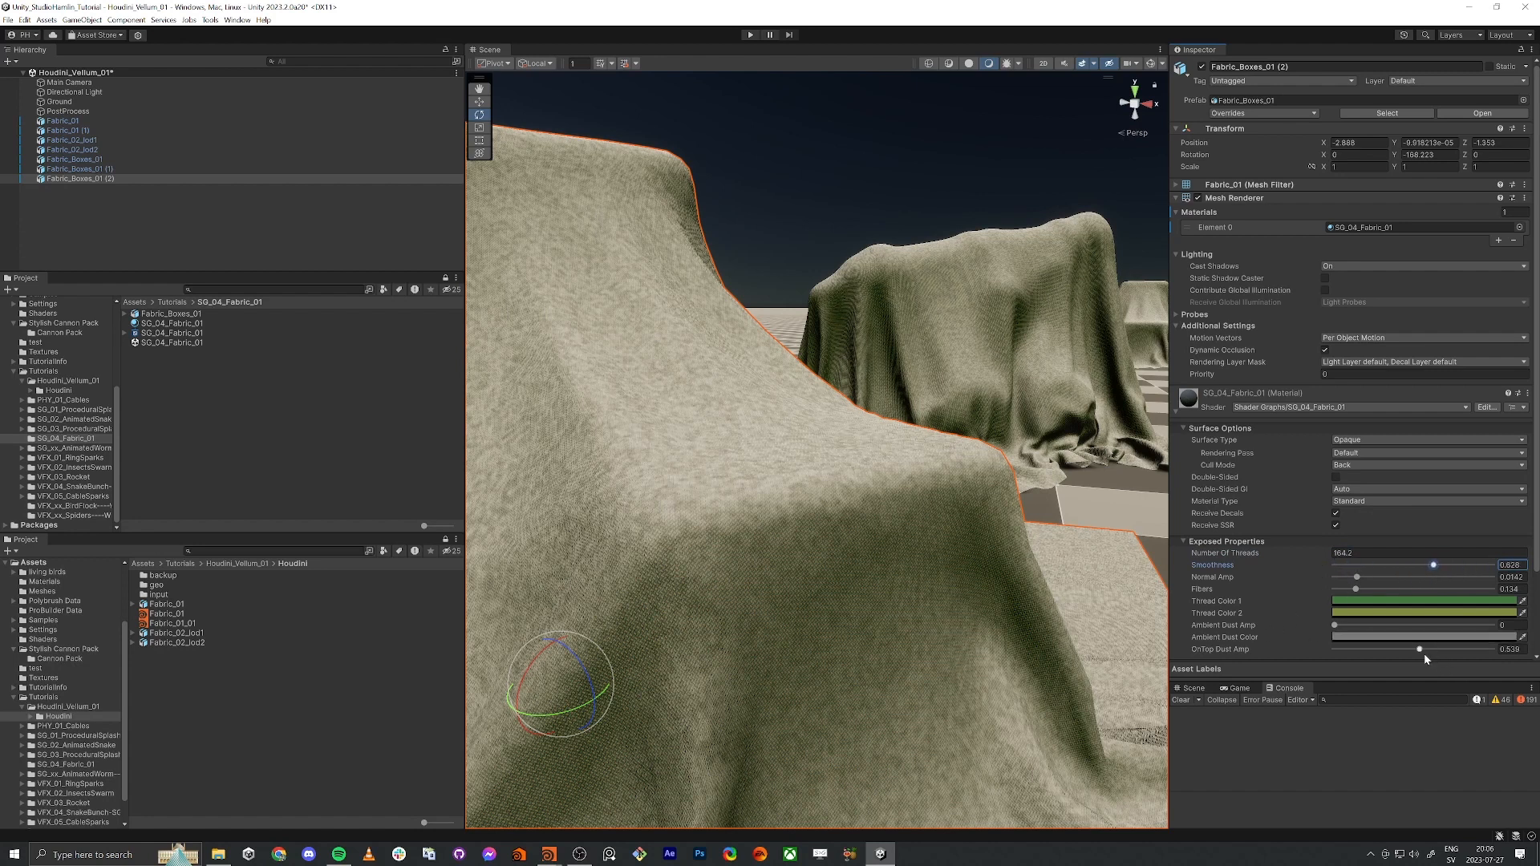
Step: Set the fabric material's OnTop Dust Amp to 0.367 and its Ambient Dust Amp to 0.199
left_click_drag(1423, 653, 1393, 643)
key("d")
right_click_drag(1115, 457, 1016, 430)
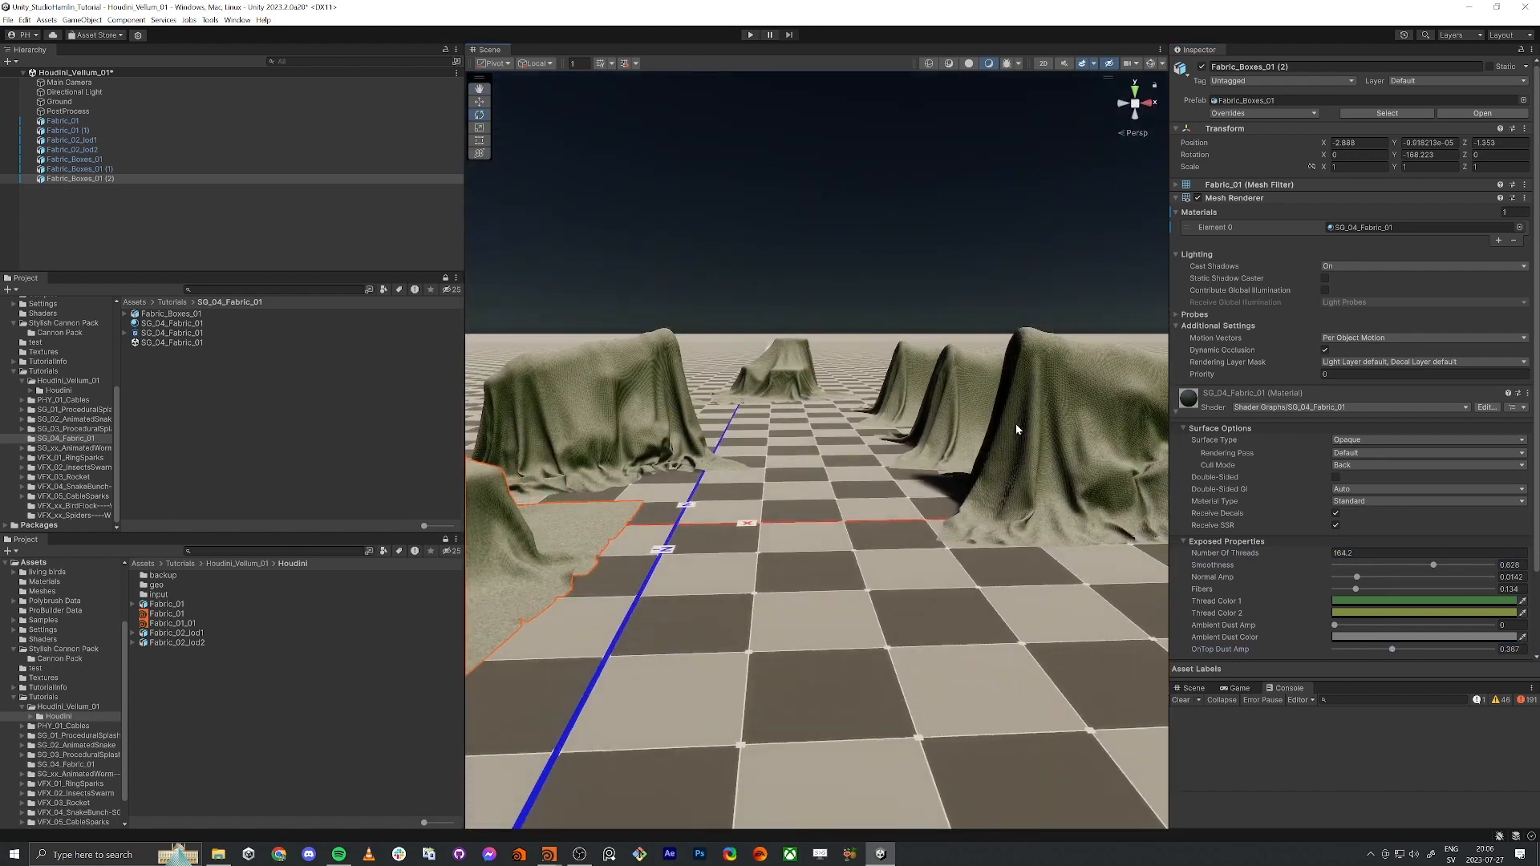
left_click_drag(1336, 626, 1450, 647)
left_click(1378, 602)
left_click(1513, 544)
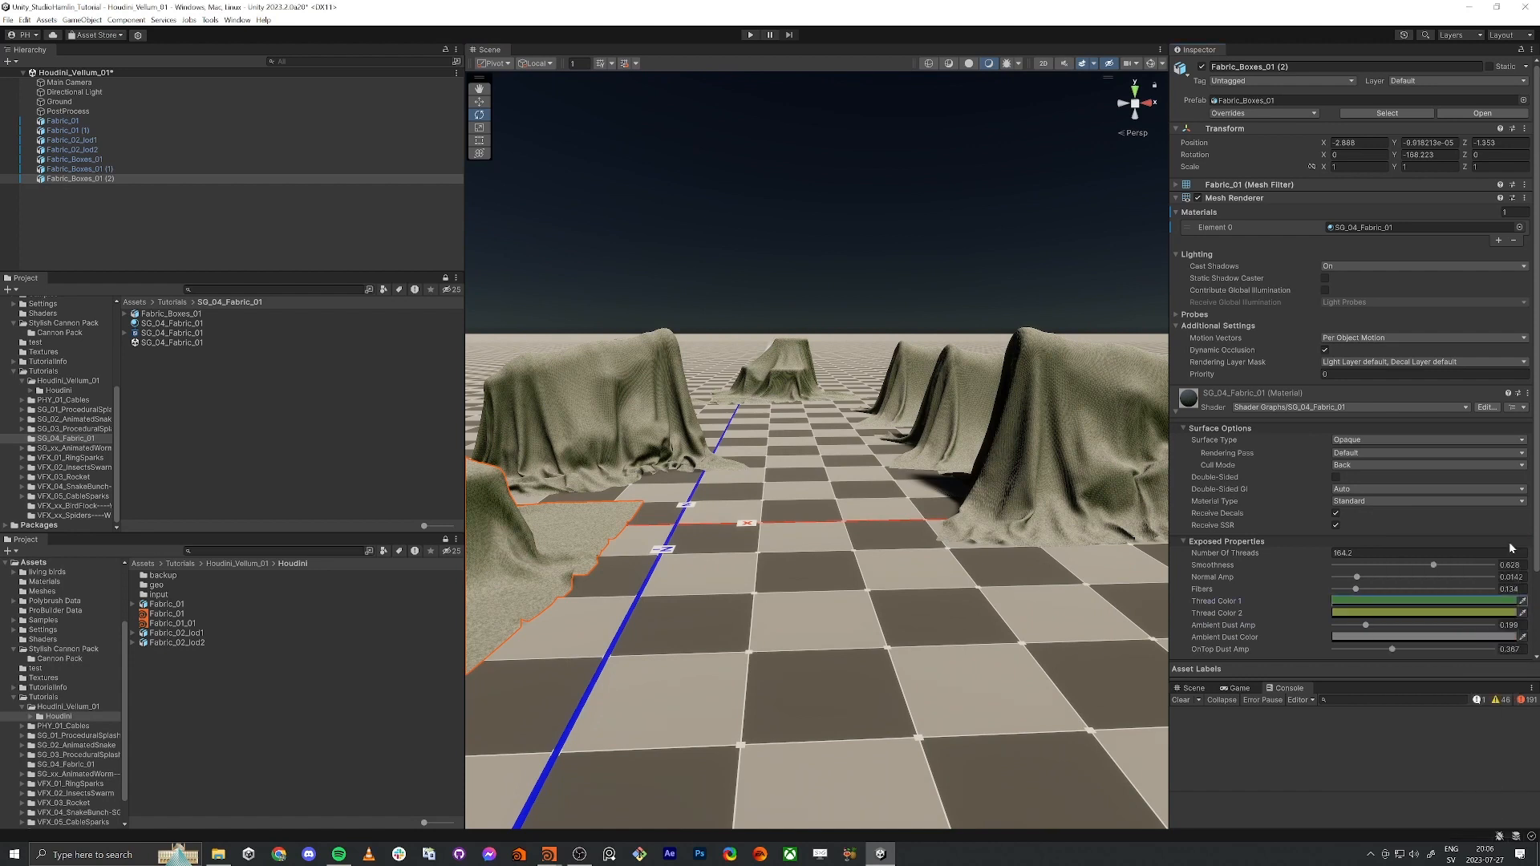
Step: Delete all the draped fabric objects from the scene, keeping the camera, light, ground and post-process objects
right_click_drag(932, 468, 842, 458)
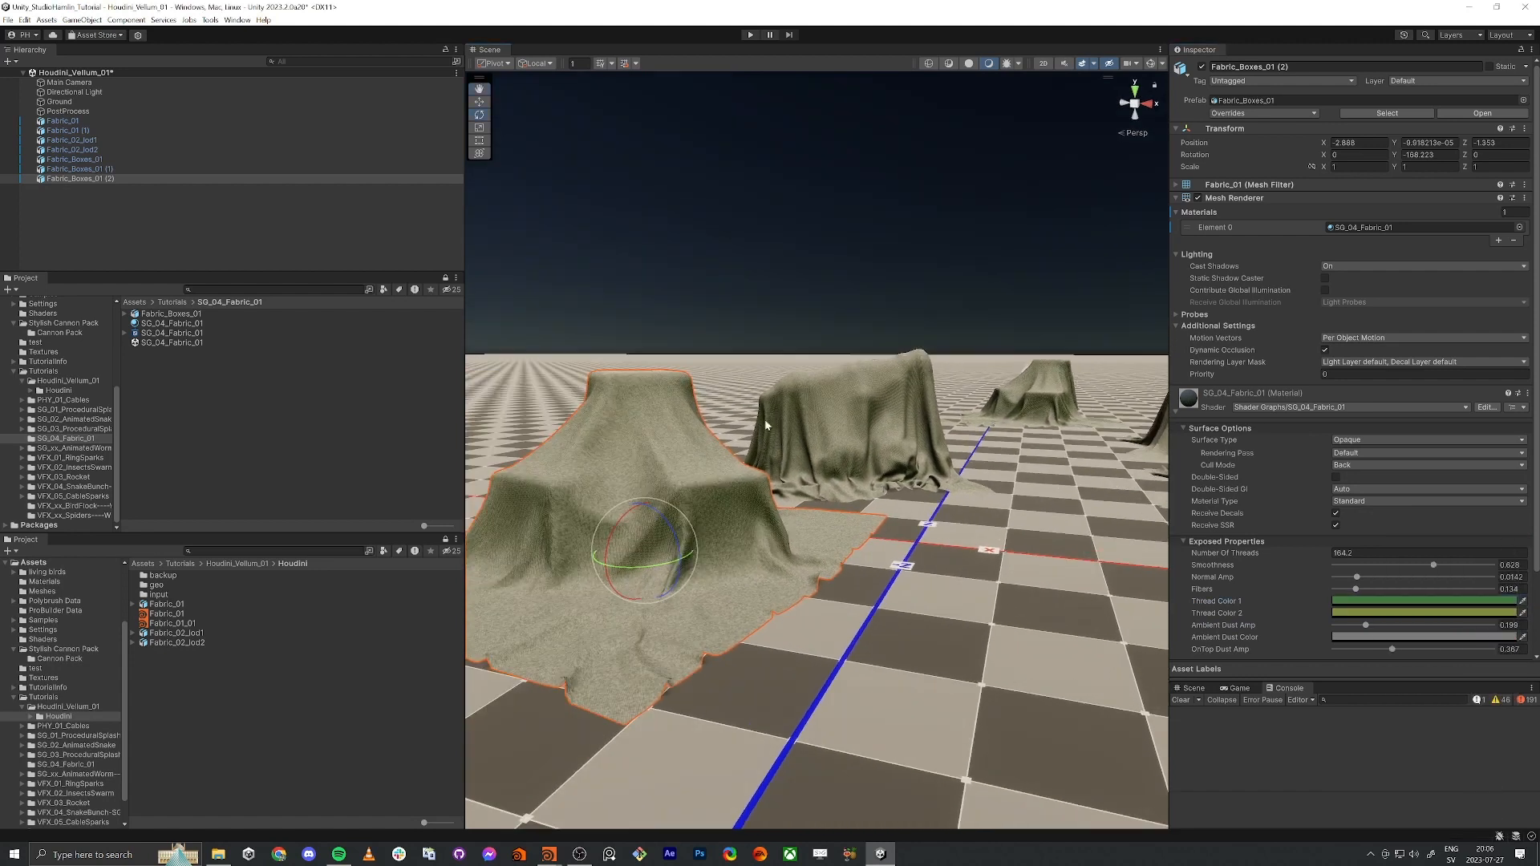
right_click_drag(875, 410, 948, 423)
key("s")
left_click(985, 454)
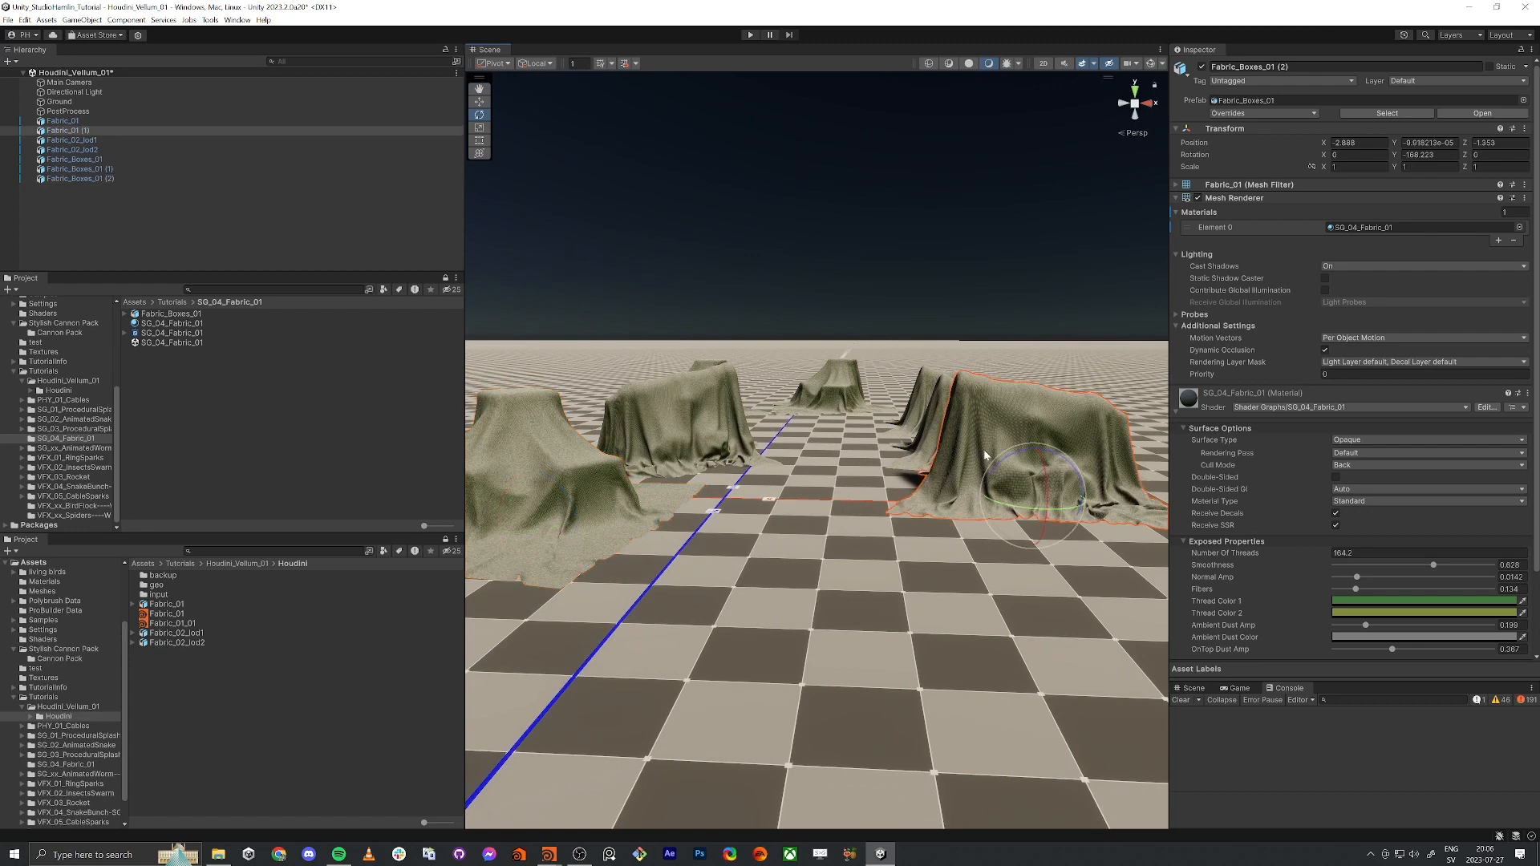
left_click(939, 414, "shift")
left_click(923, 389, "shift")
left_click(836, 382, "shift")
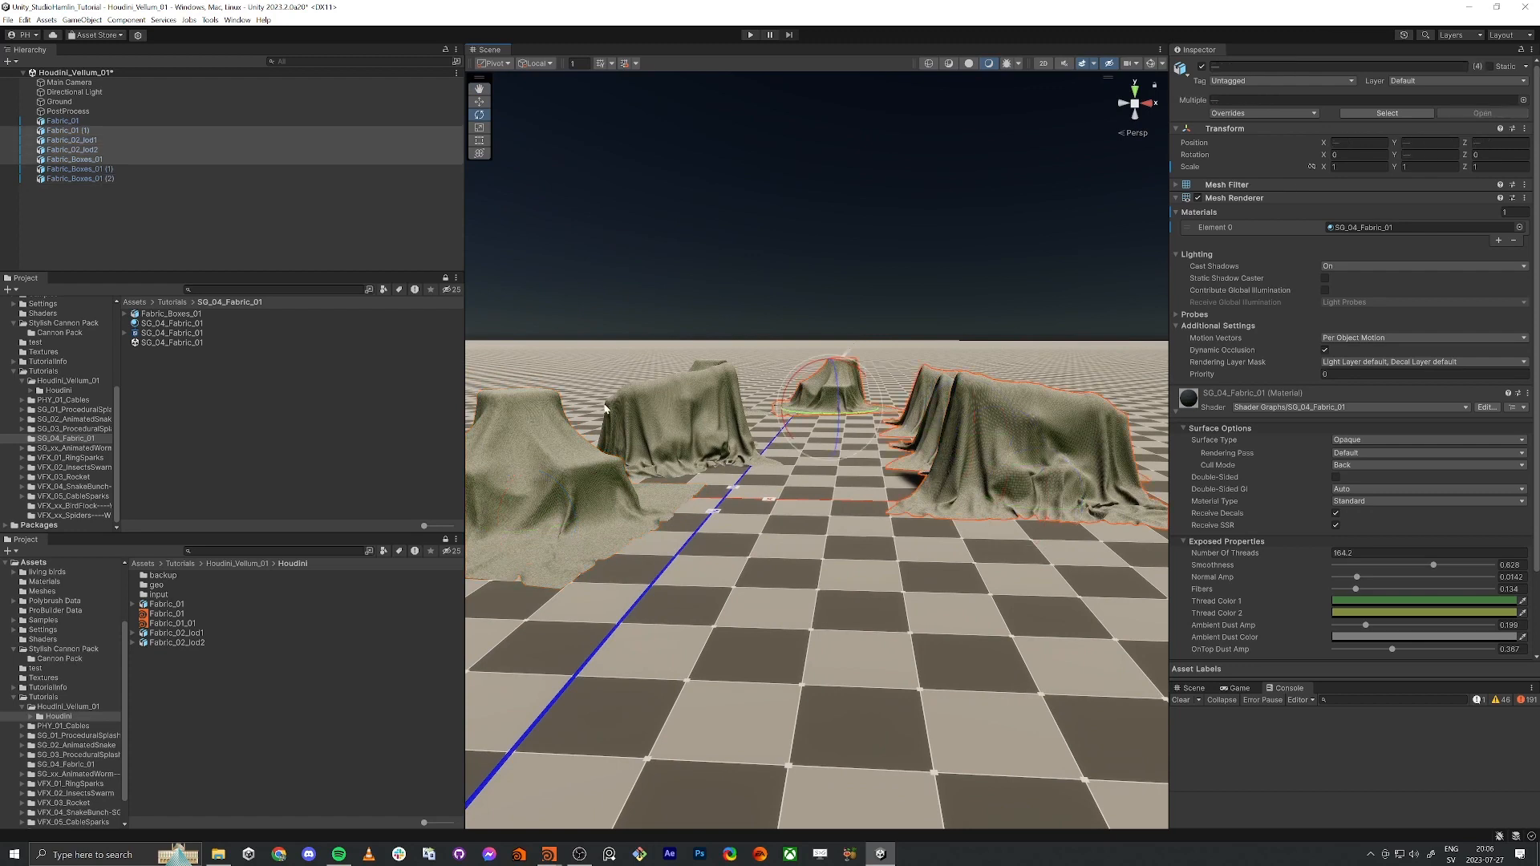
left_click(658, 424, "shift")
left_click(644, 464, "shift")
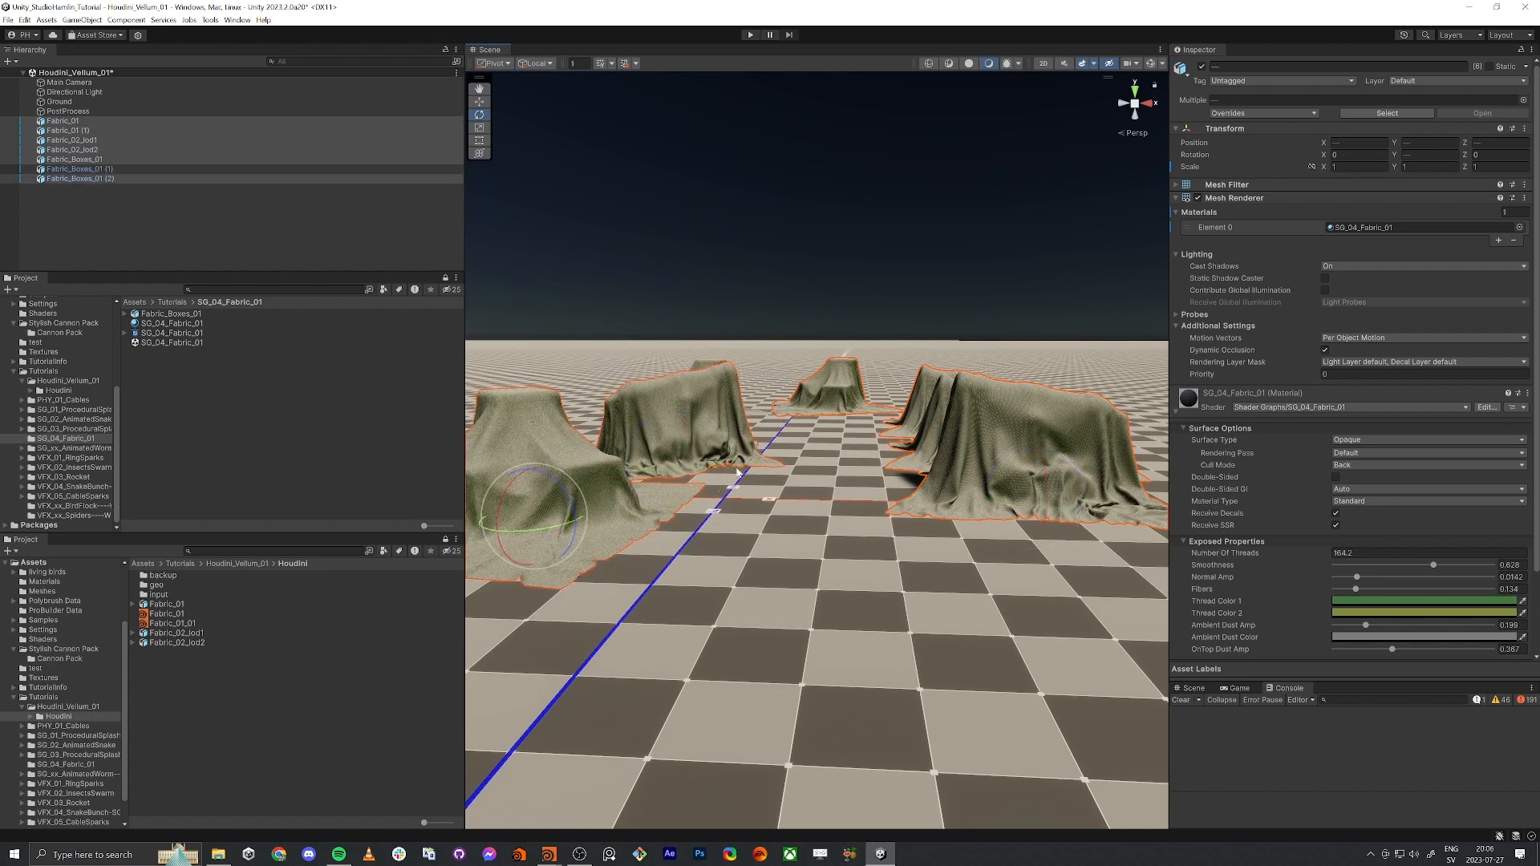
key("Delete")
left_click(720, 384)
key("Delete")
right_click_drag(826, 491, 783, 579)
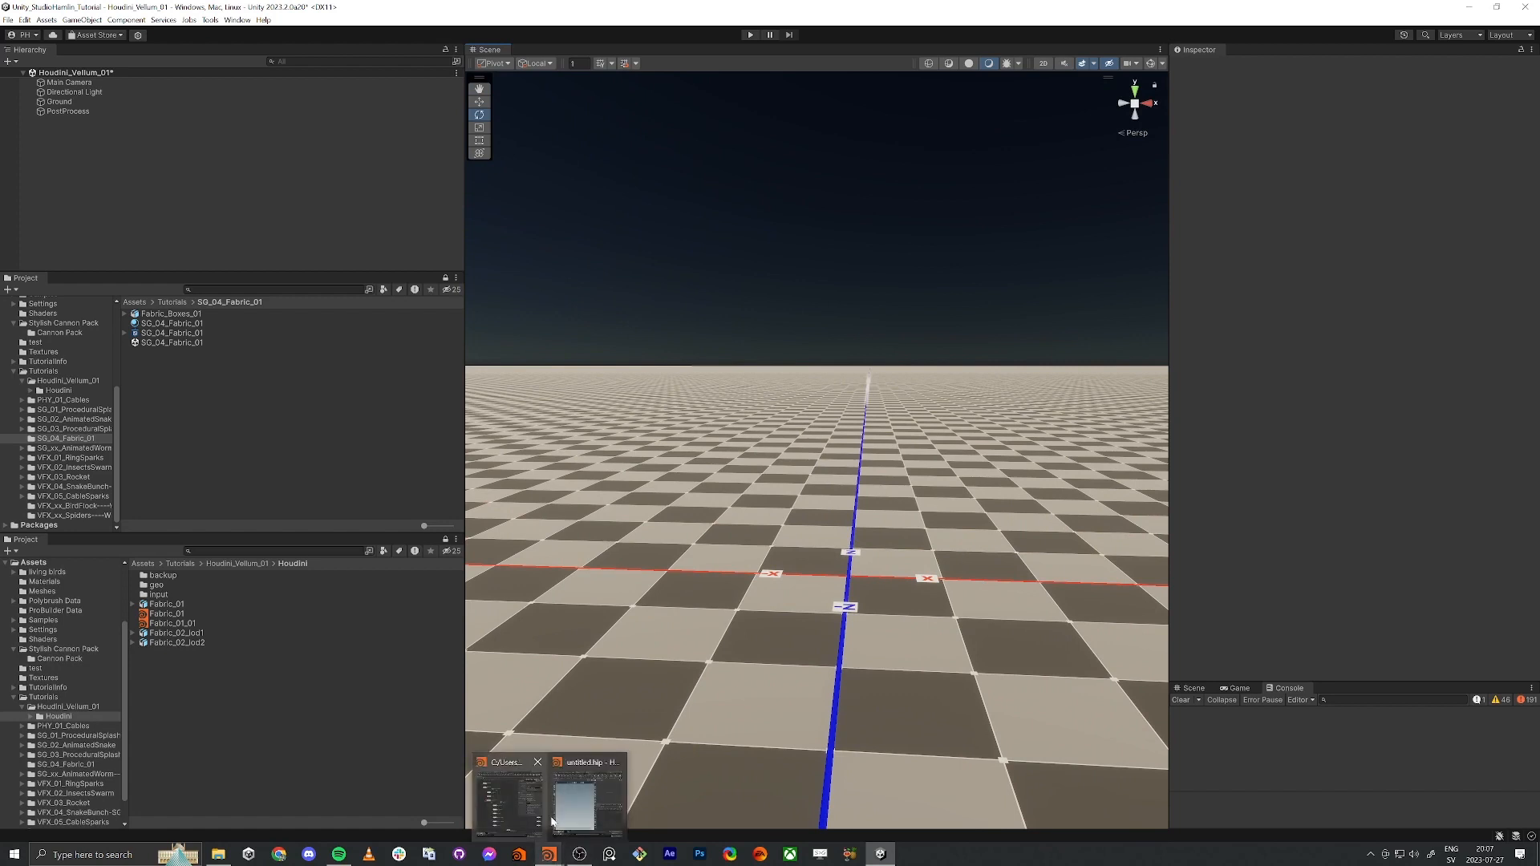
Step: Check the open Houdini session, return to Unity and reveal the tutorial's Houdini folder in File Explorer
left_click(548, 854)
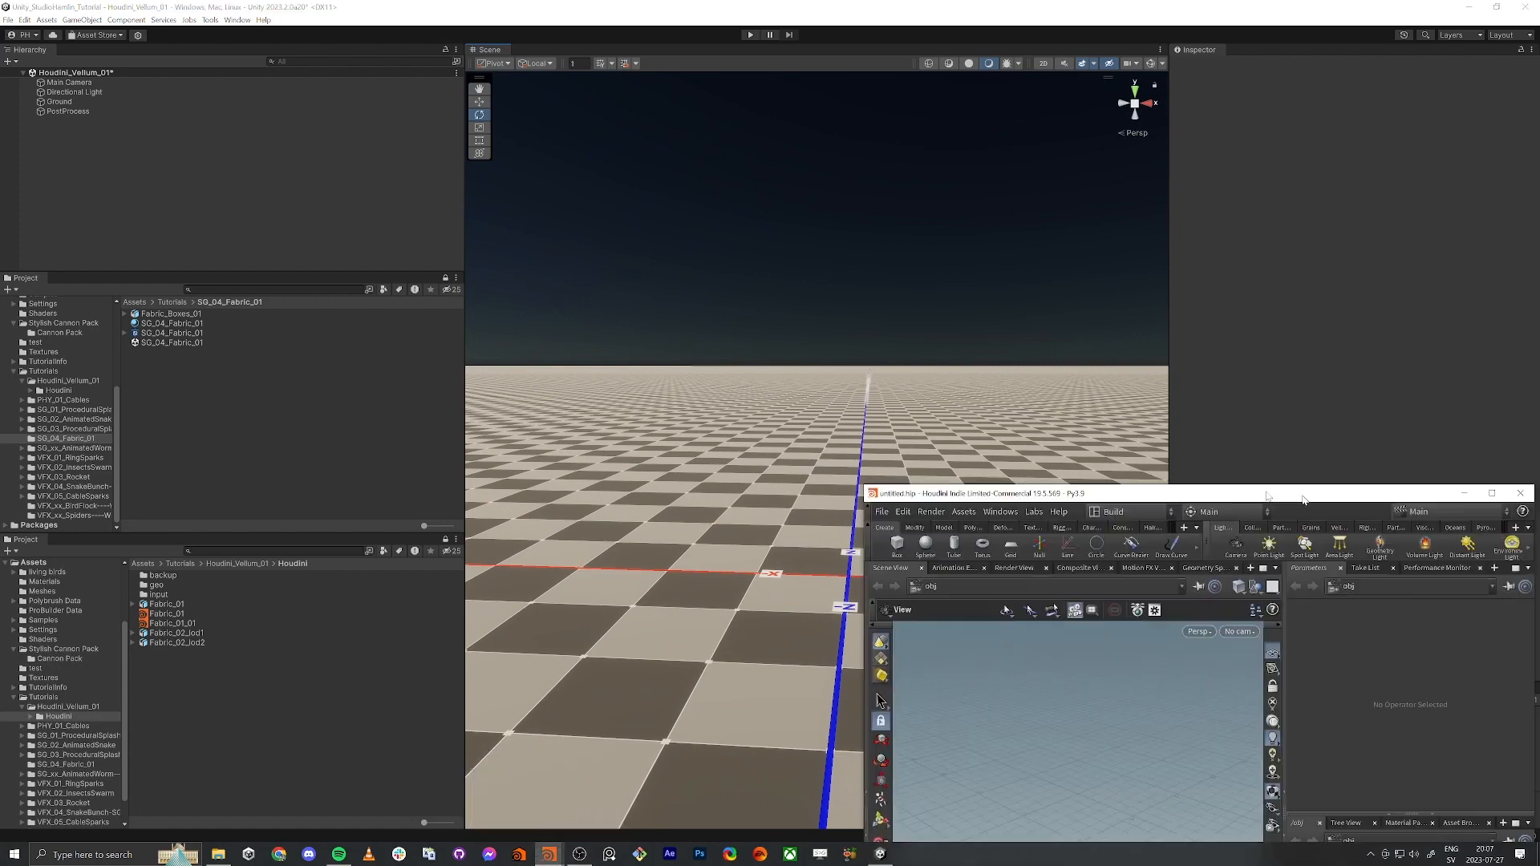
key("alt+Tab")
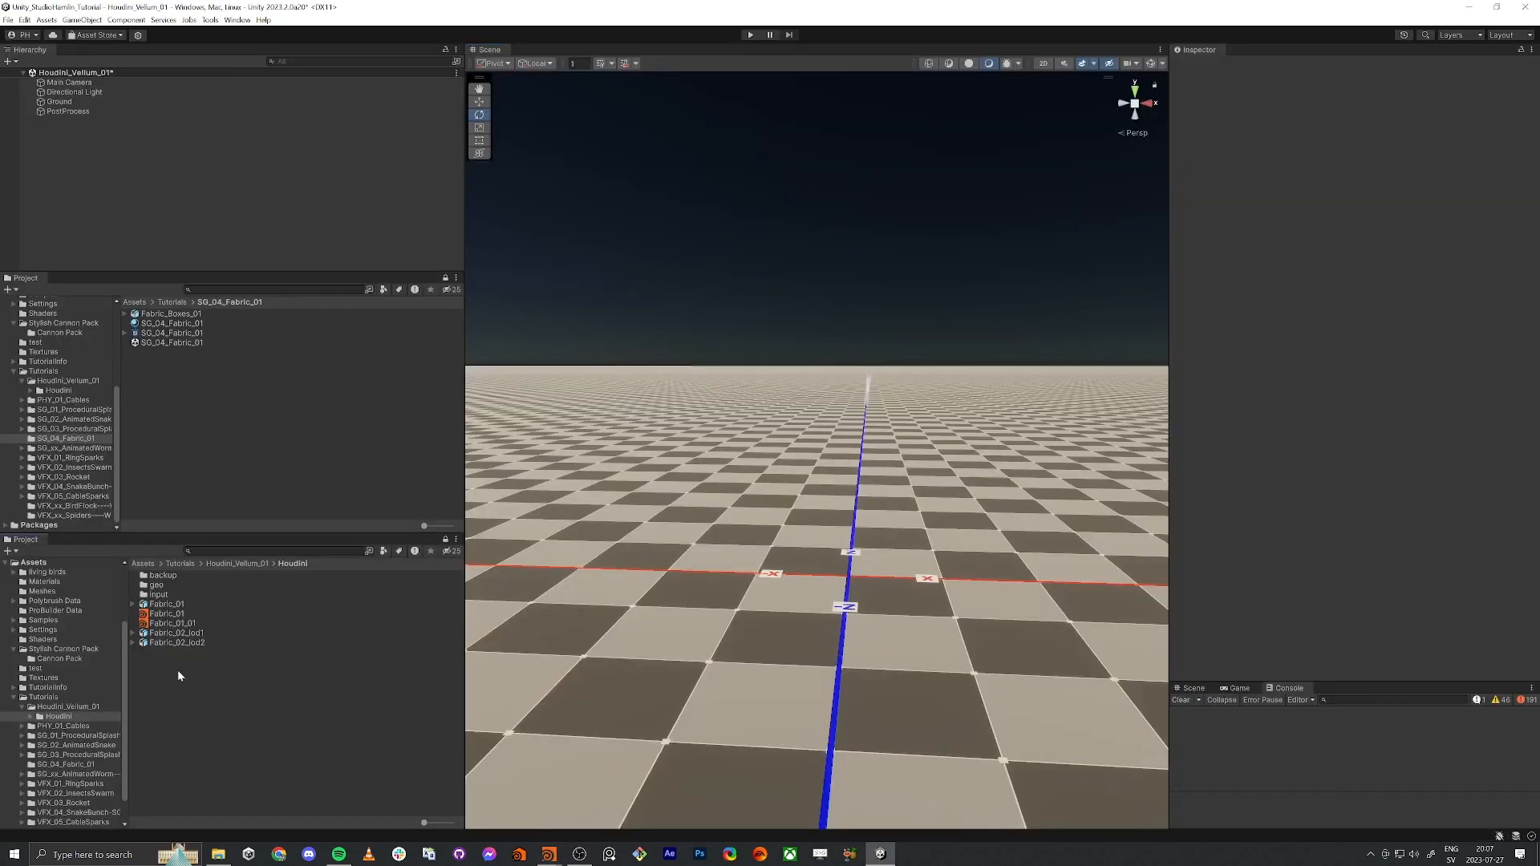
right_click(177, 676)
left_click(156, 685)
right_click(189, 690)
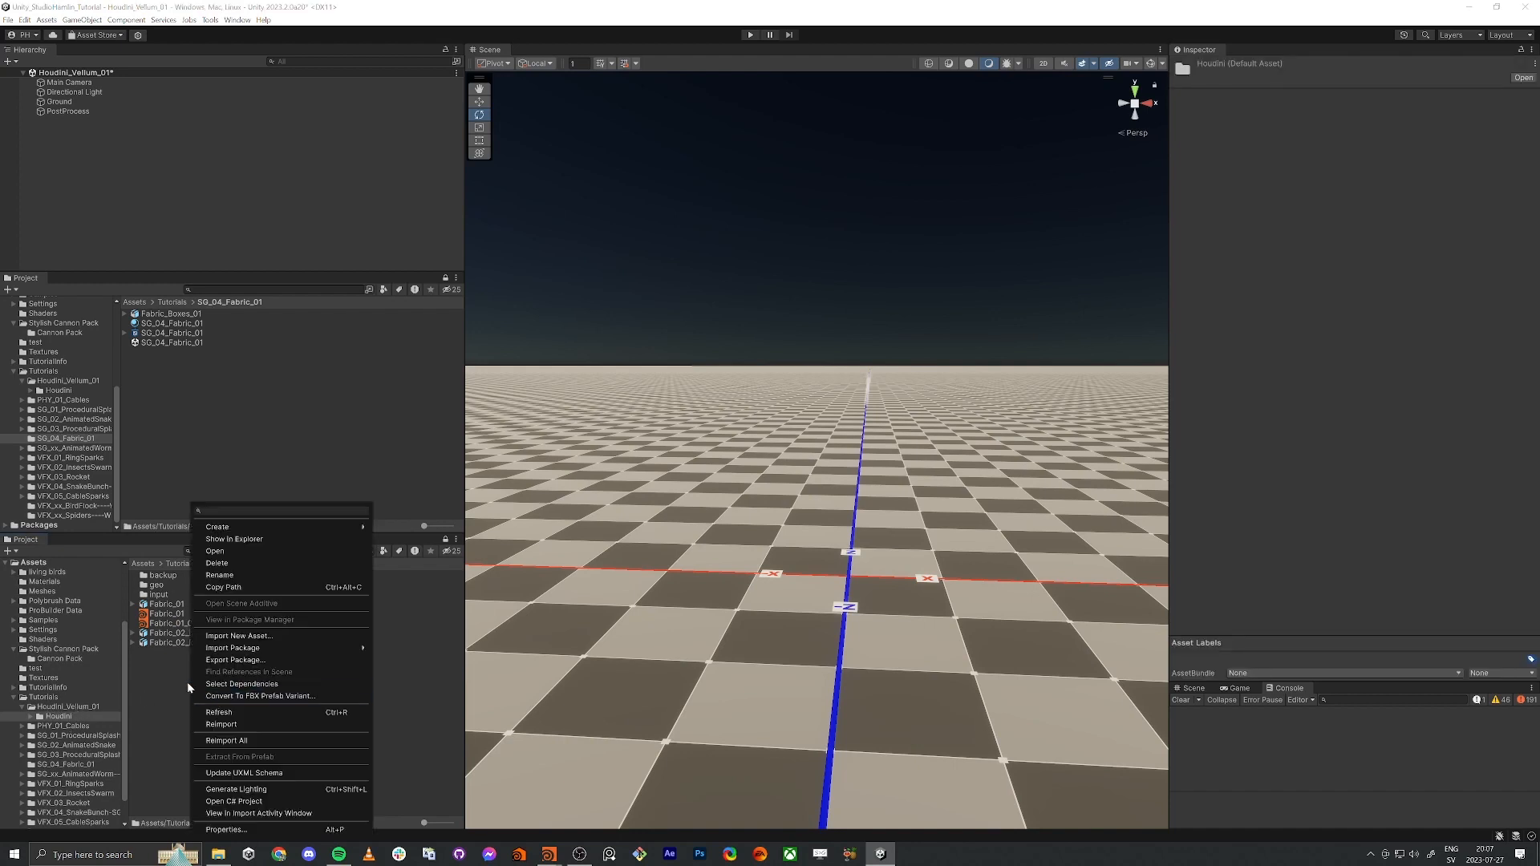
mouse_move(329, 533)
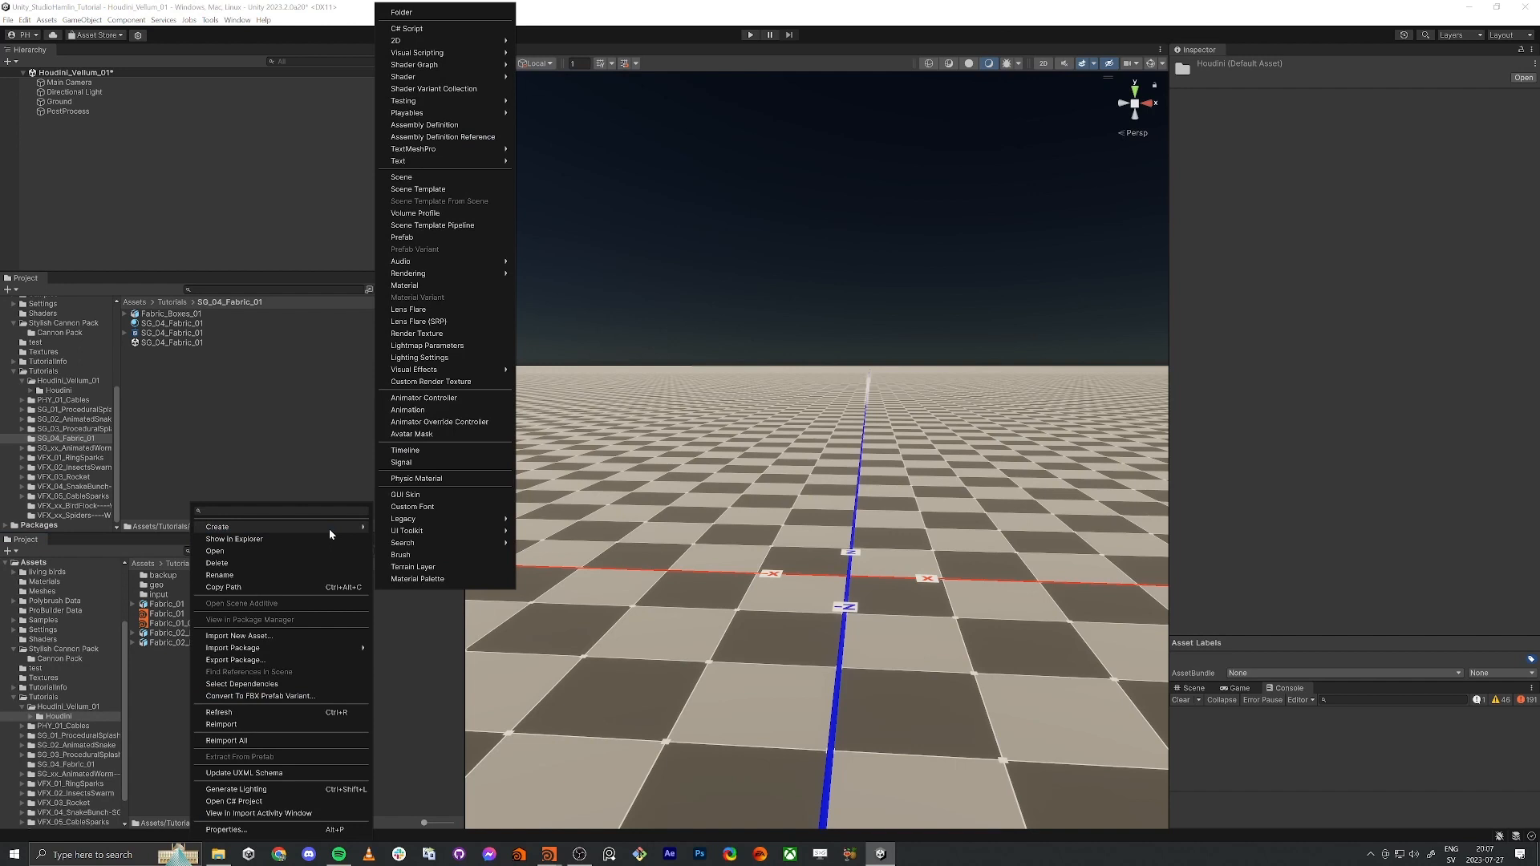
left_click(263, 540)
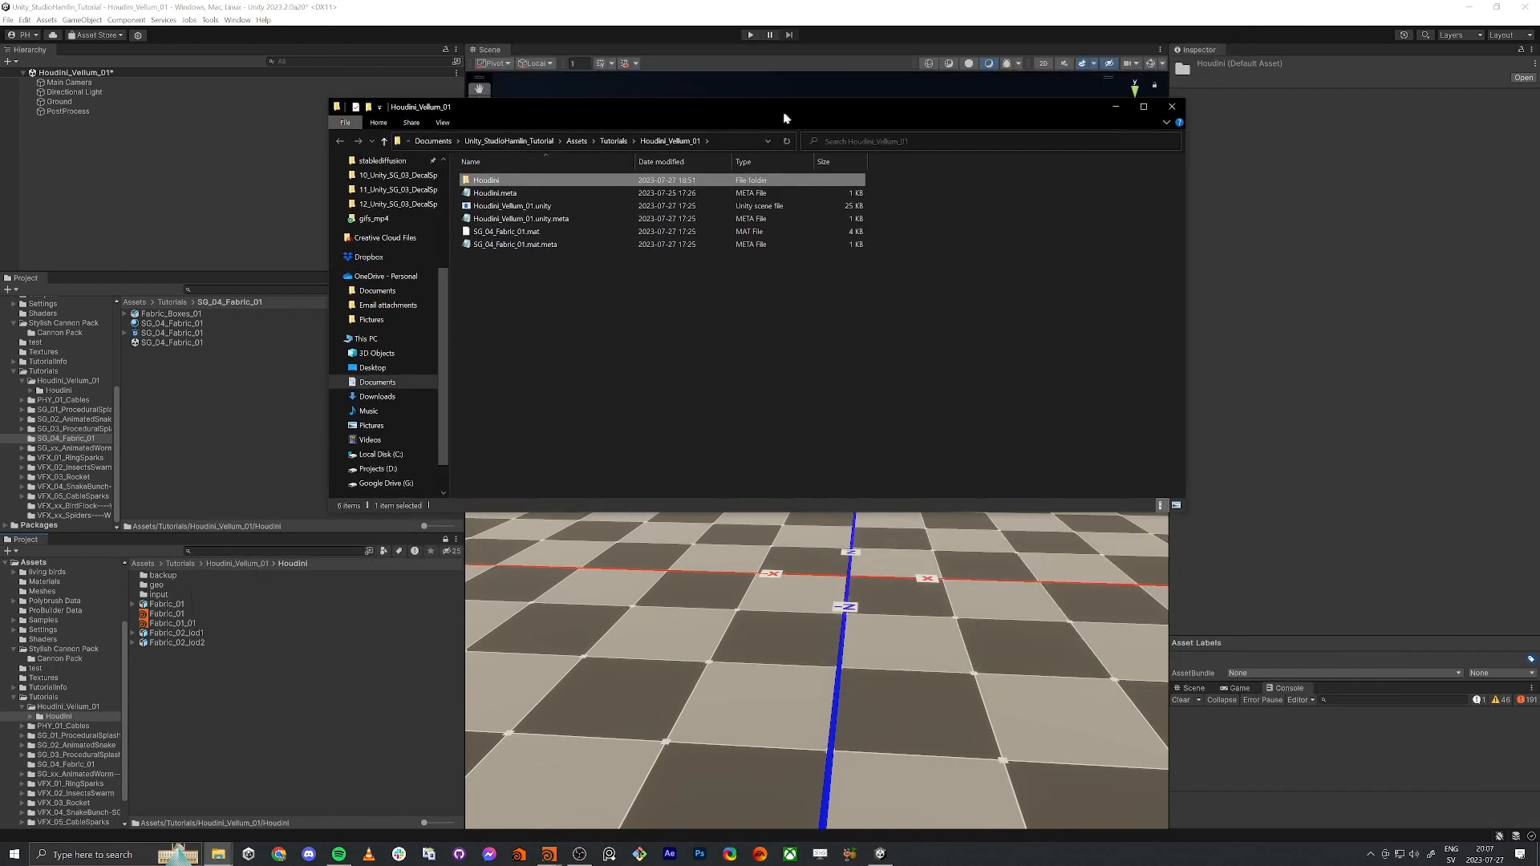
Step: Open the Houdini folder, copy its full path and close the File Explorer window
double_click(502, 187)
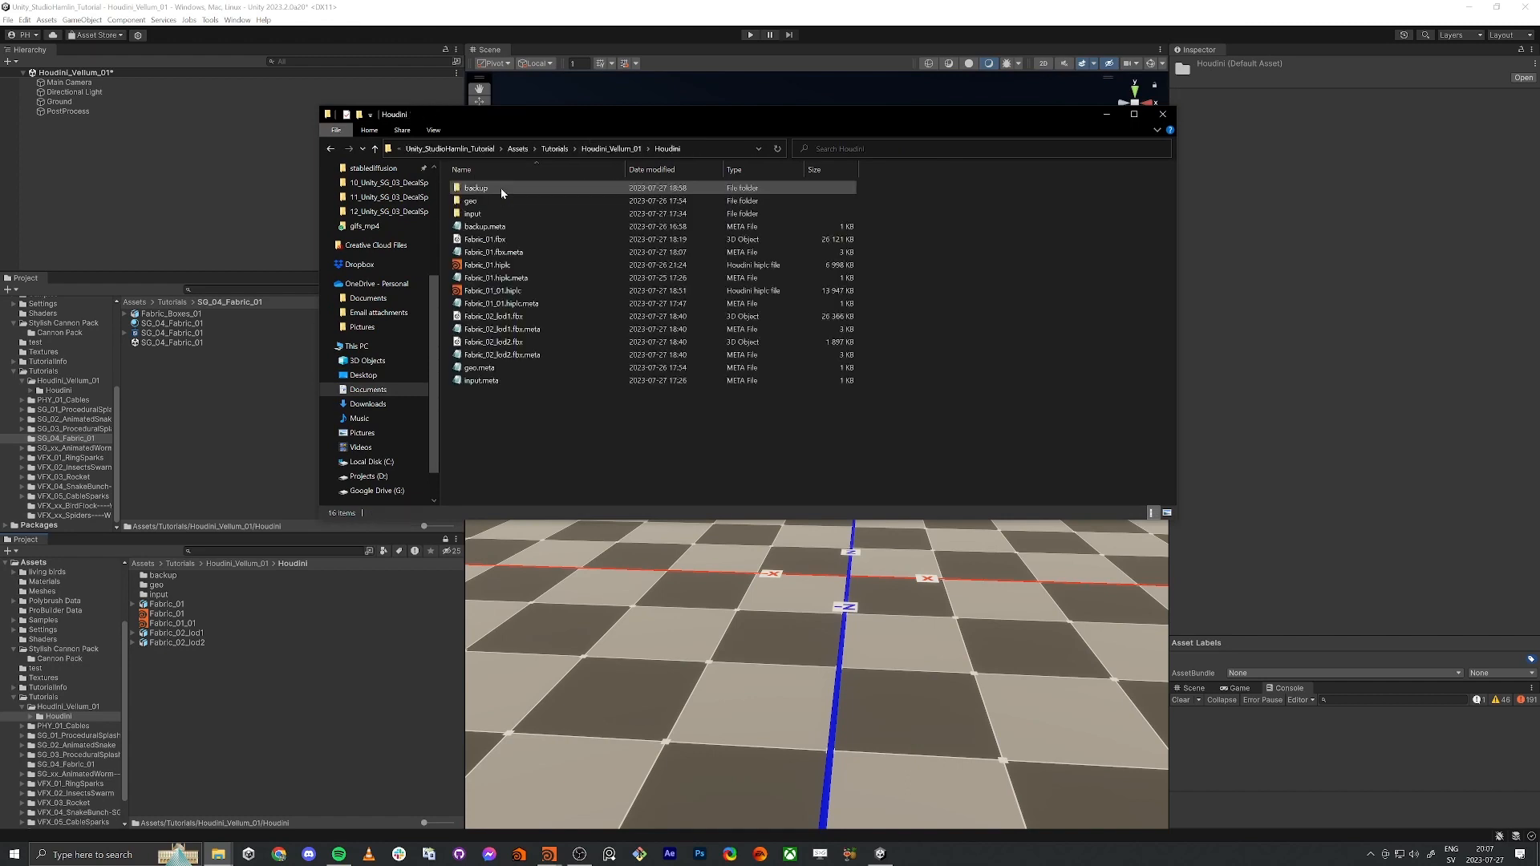
right_click(678, 447)
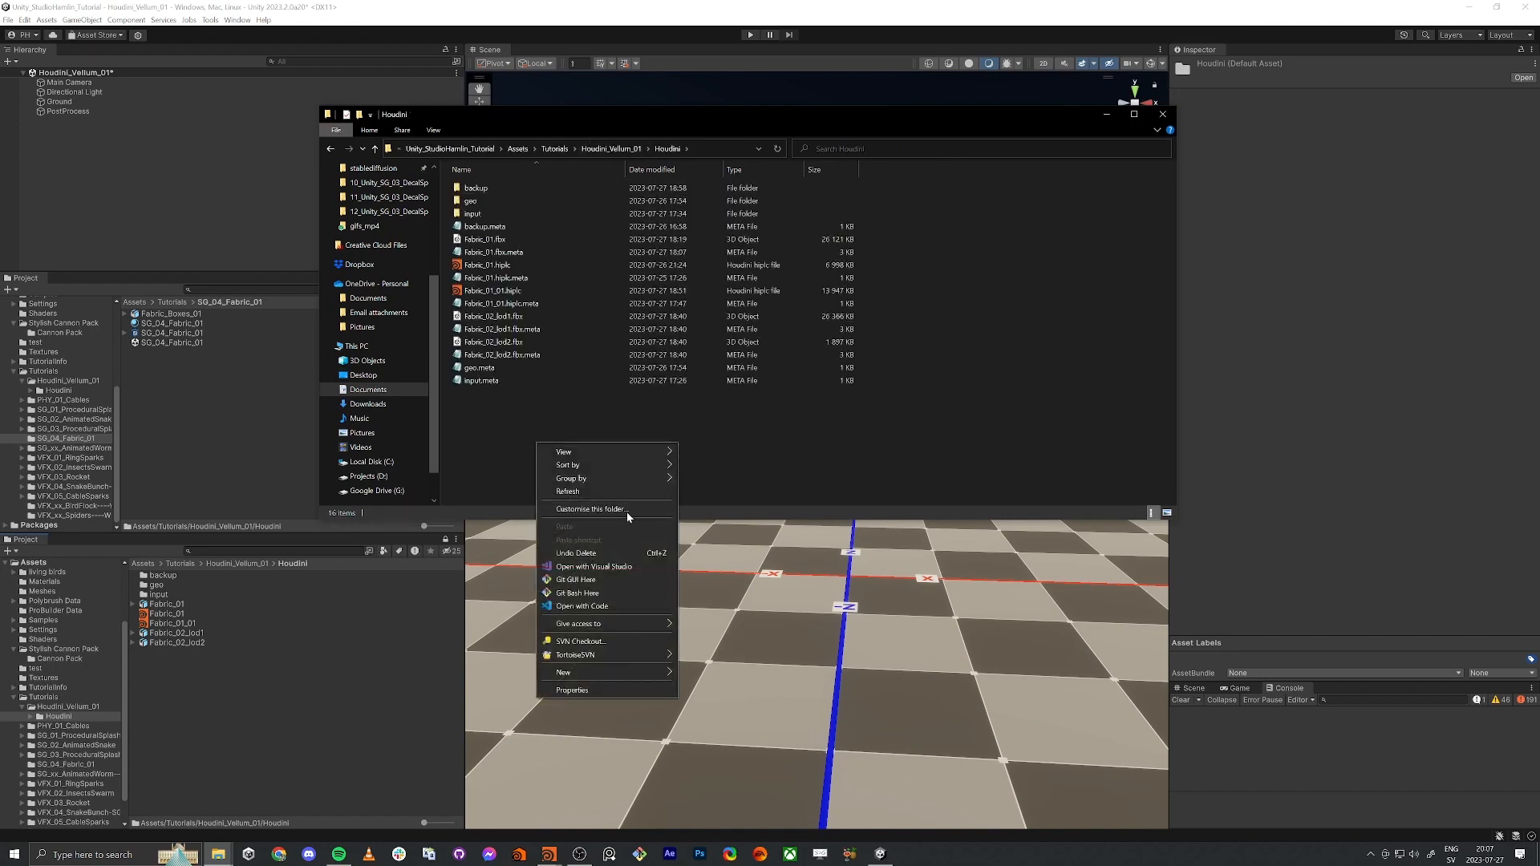
left_click(511, 434)
left_click(703, 151)
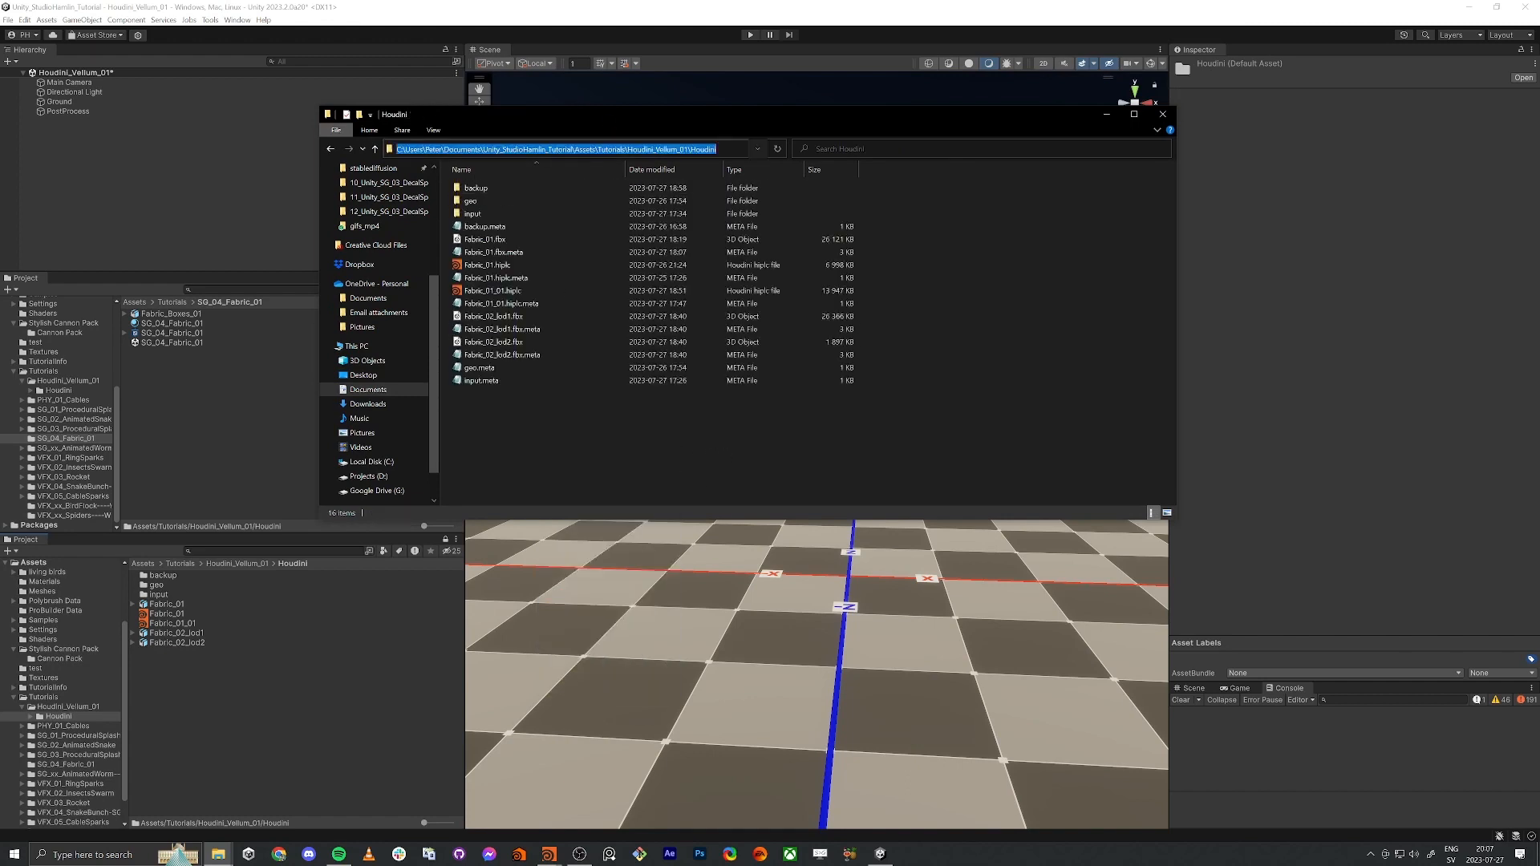
left_click(1162, 114)
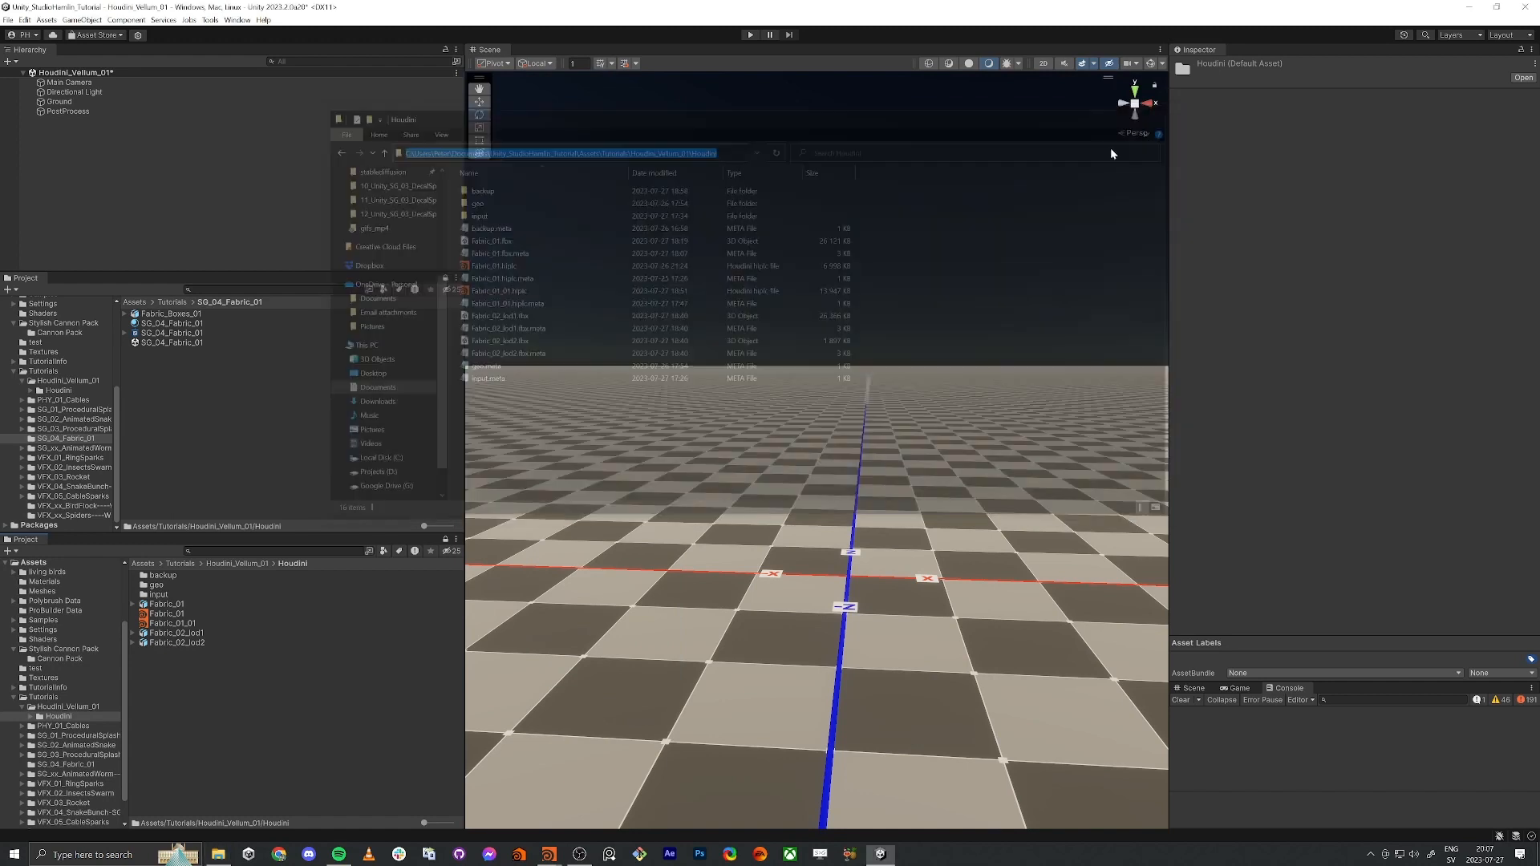
key("alt+z")
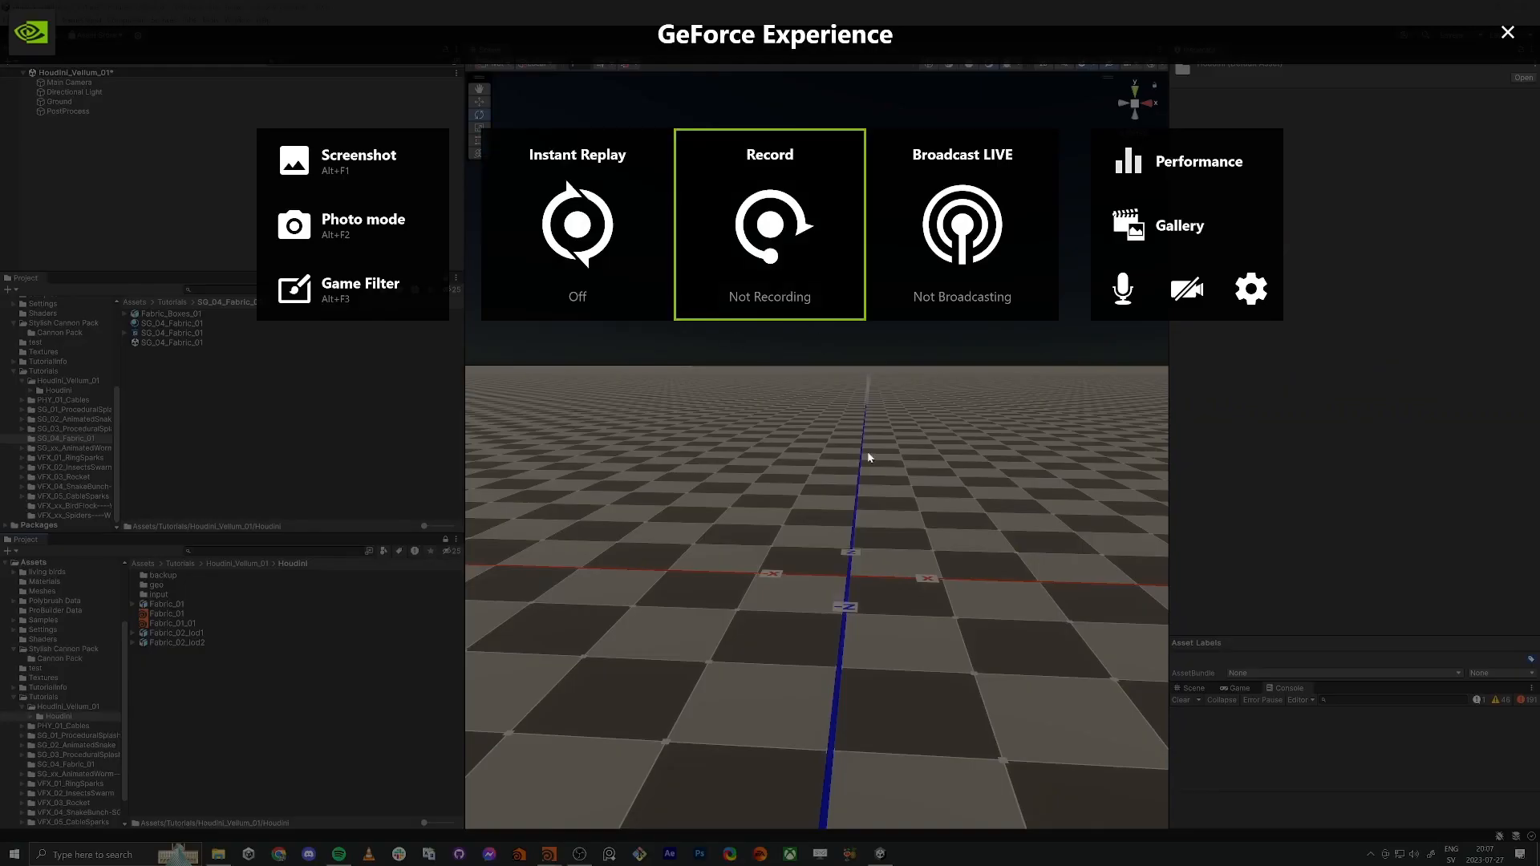
key("alt+z")
left_click(851, 434)
Step: Switch to Houdini and point the Save As location of the untitled scene to the copied Houdini folder path
key("alt+Tab")
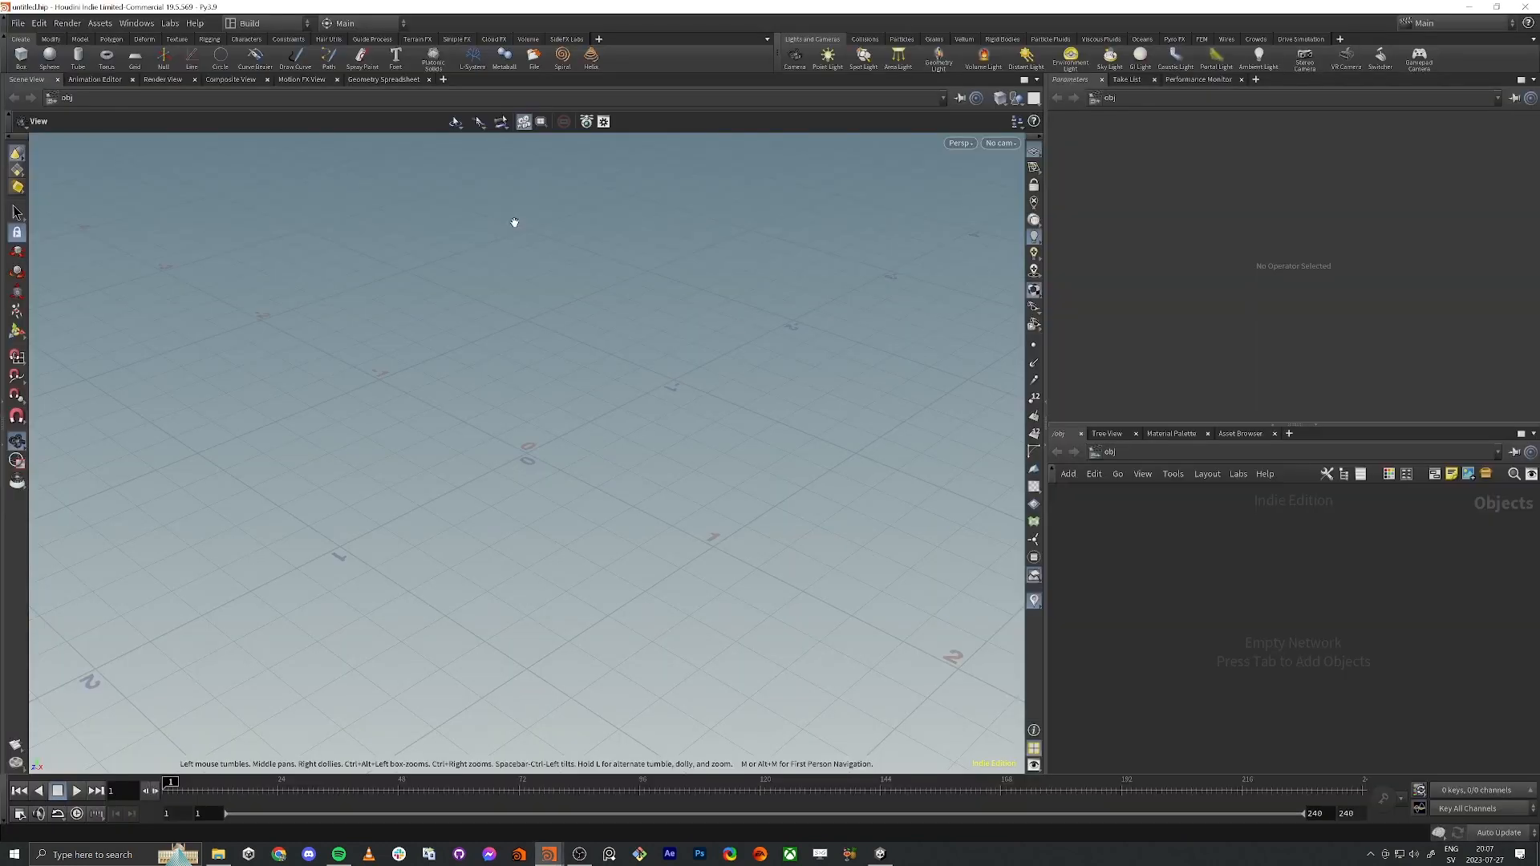
left_click(18, 22)
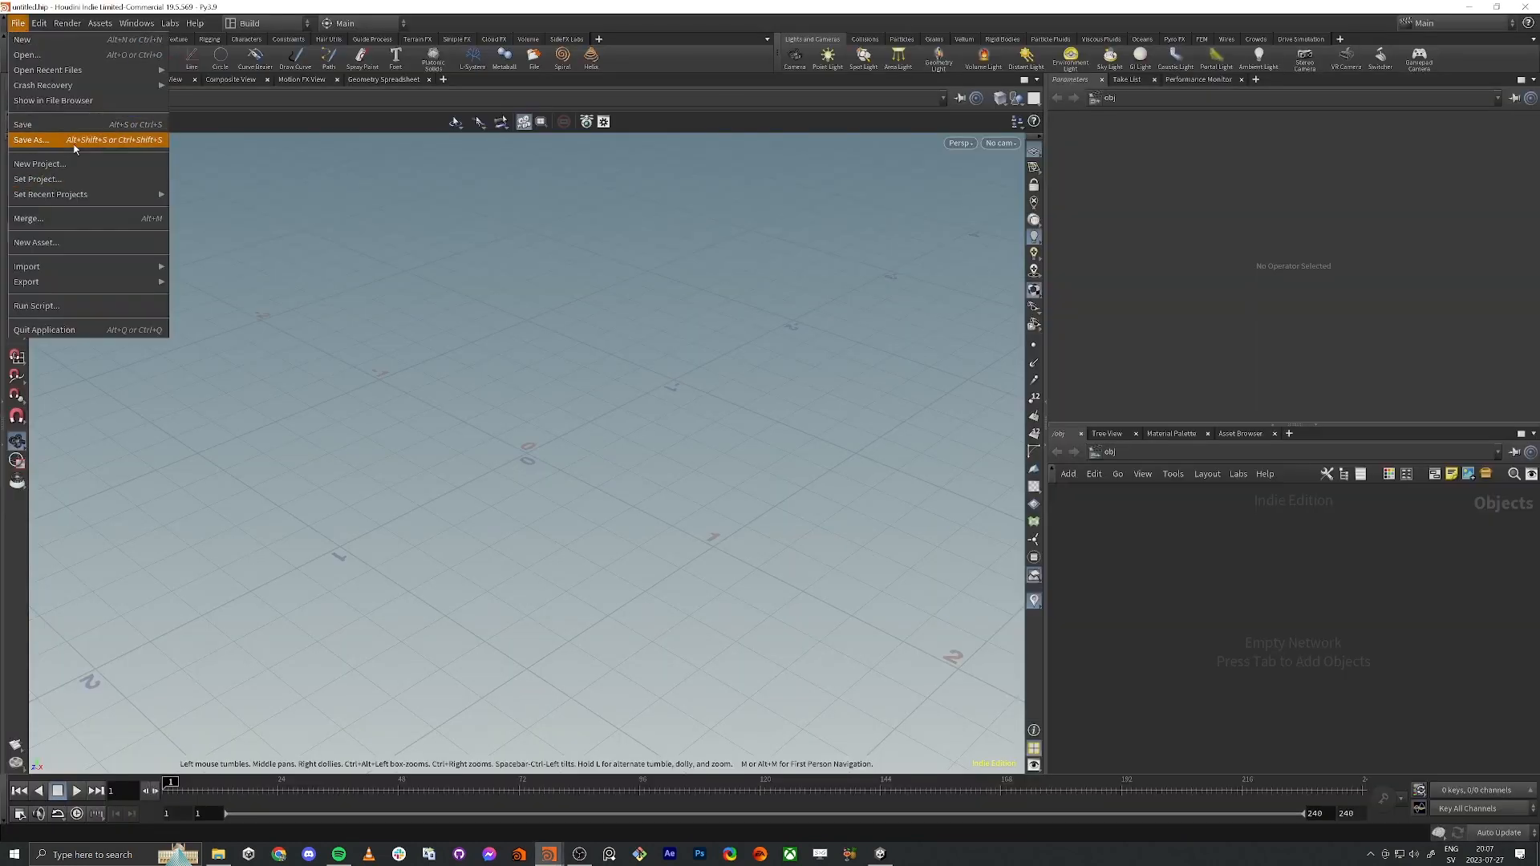
left_click(76, 140)
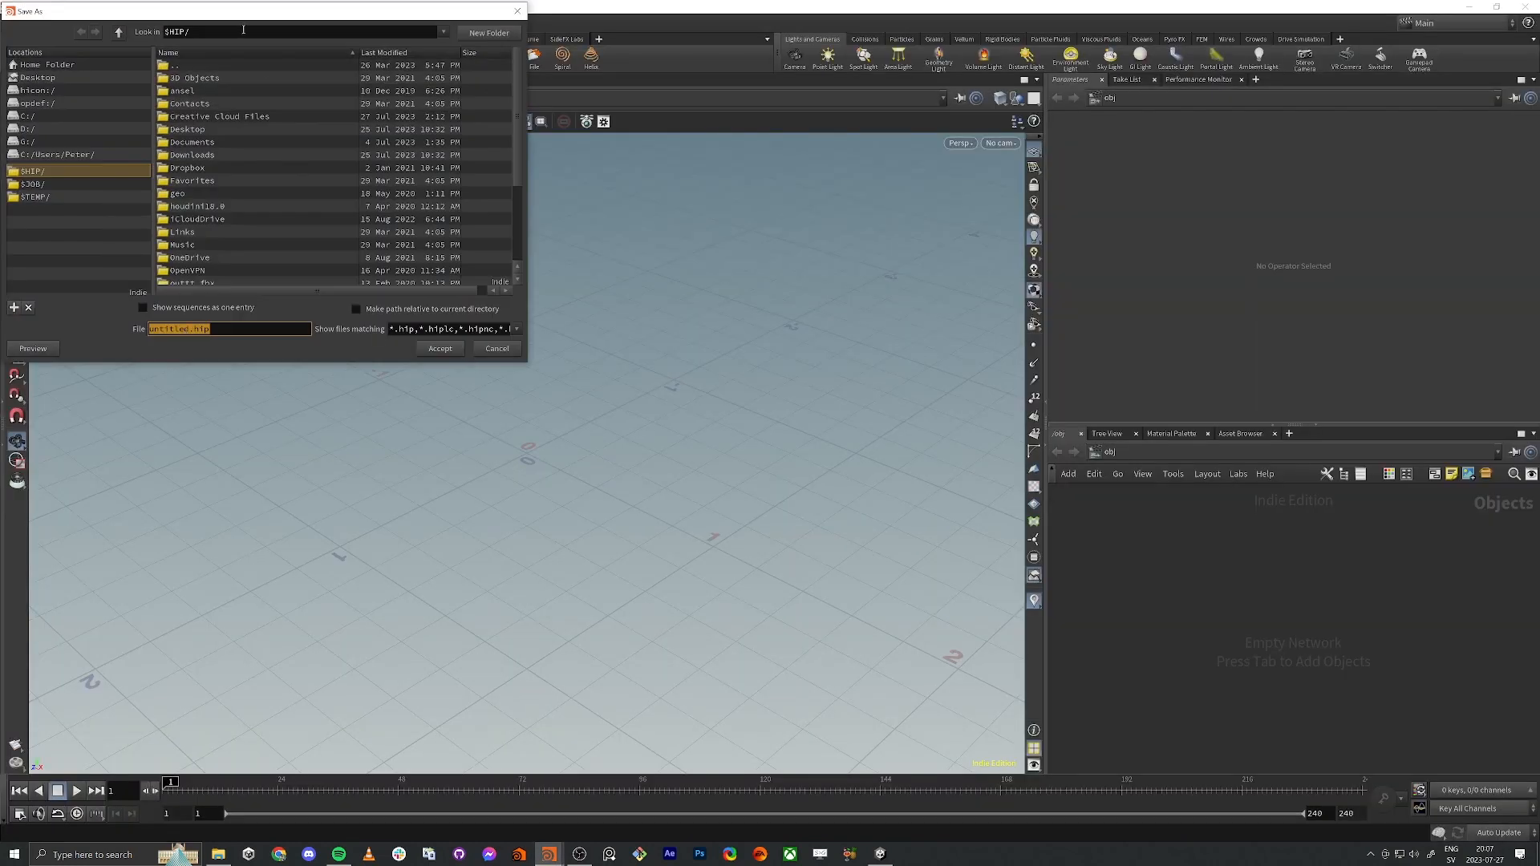
left_click_drag(243, 31, 163, 33)
key("ctrl+v")
key("Return")
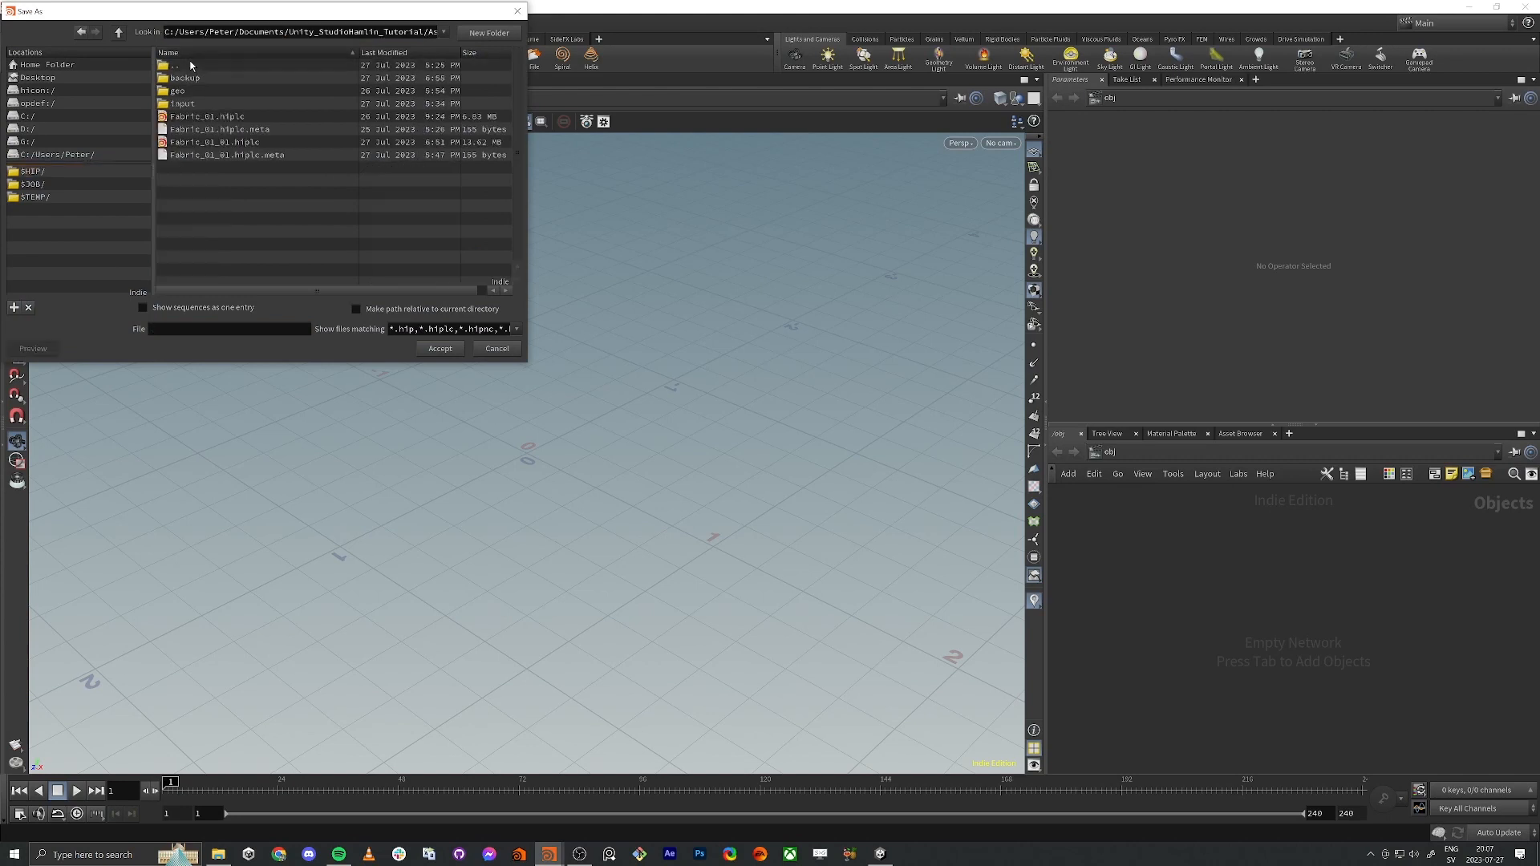
Step: Save the scene as Fabric_01_tutorial.hiplc, basing the name on the existing Fabric_01.hiplc
left_click(207, 116)
left_click(193, 330)
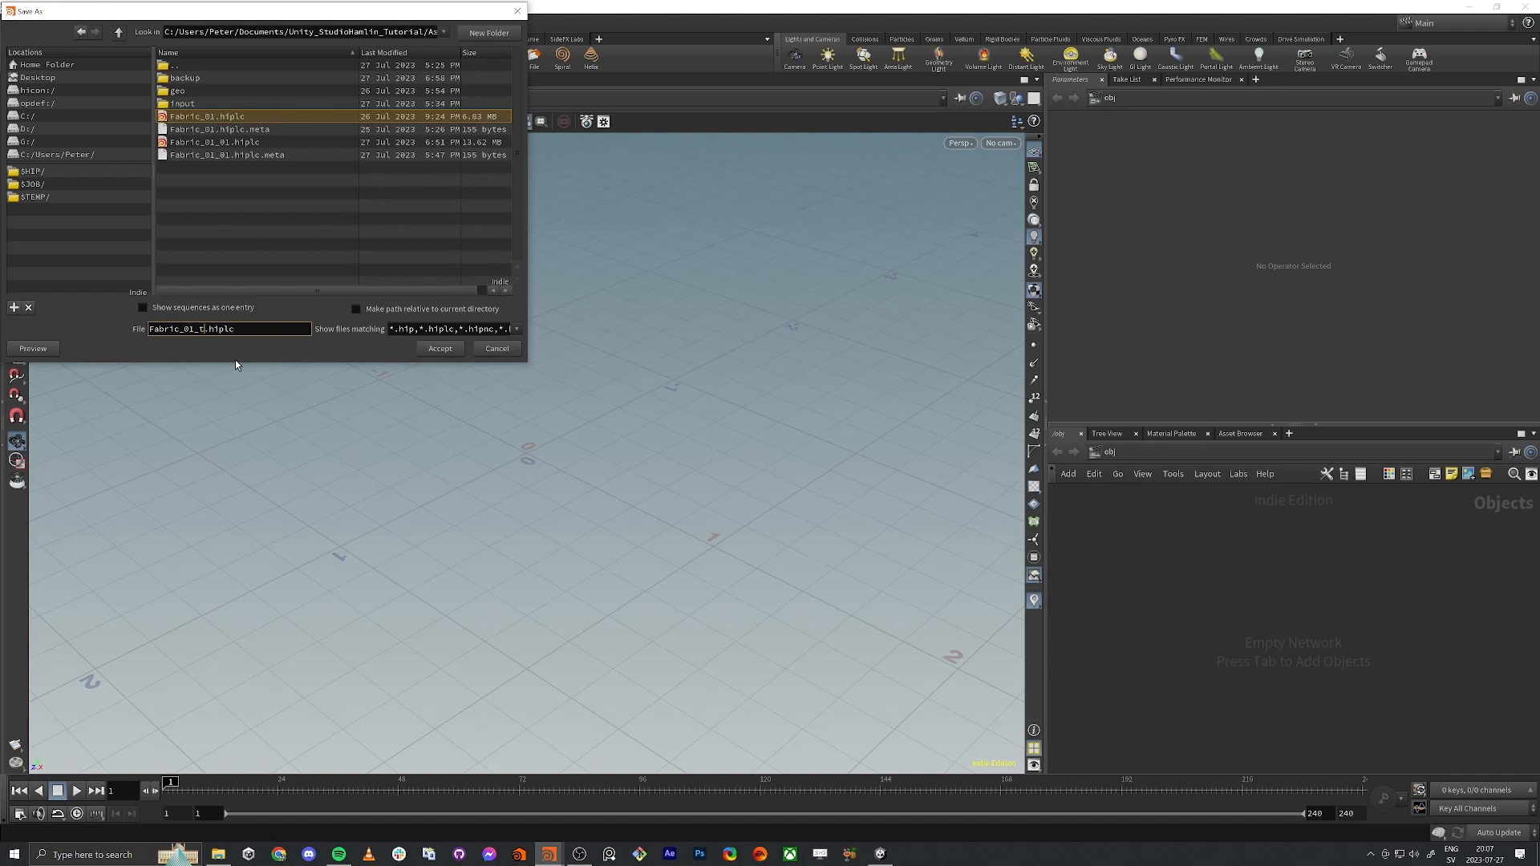
type("_tutorial")
key("Return")
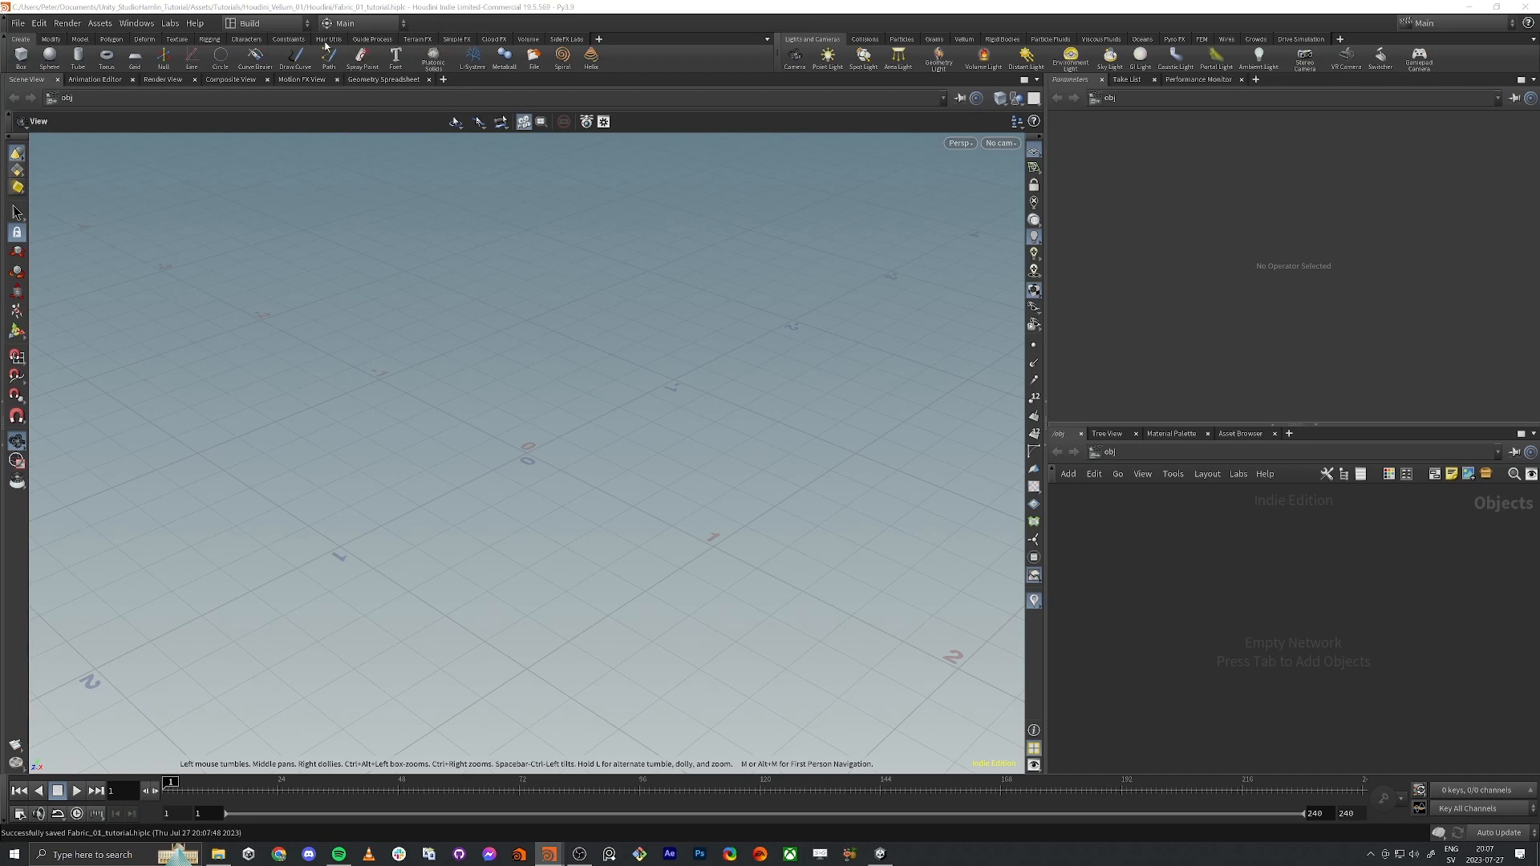
Step: Switch the desktop layout from Build to 2x1x1
left_click(266, 27)
left_click(350, 136)
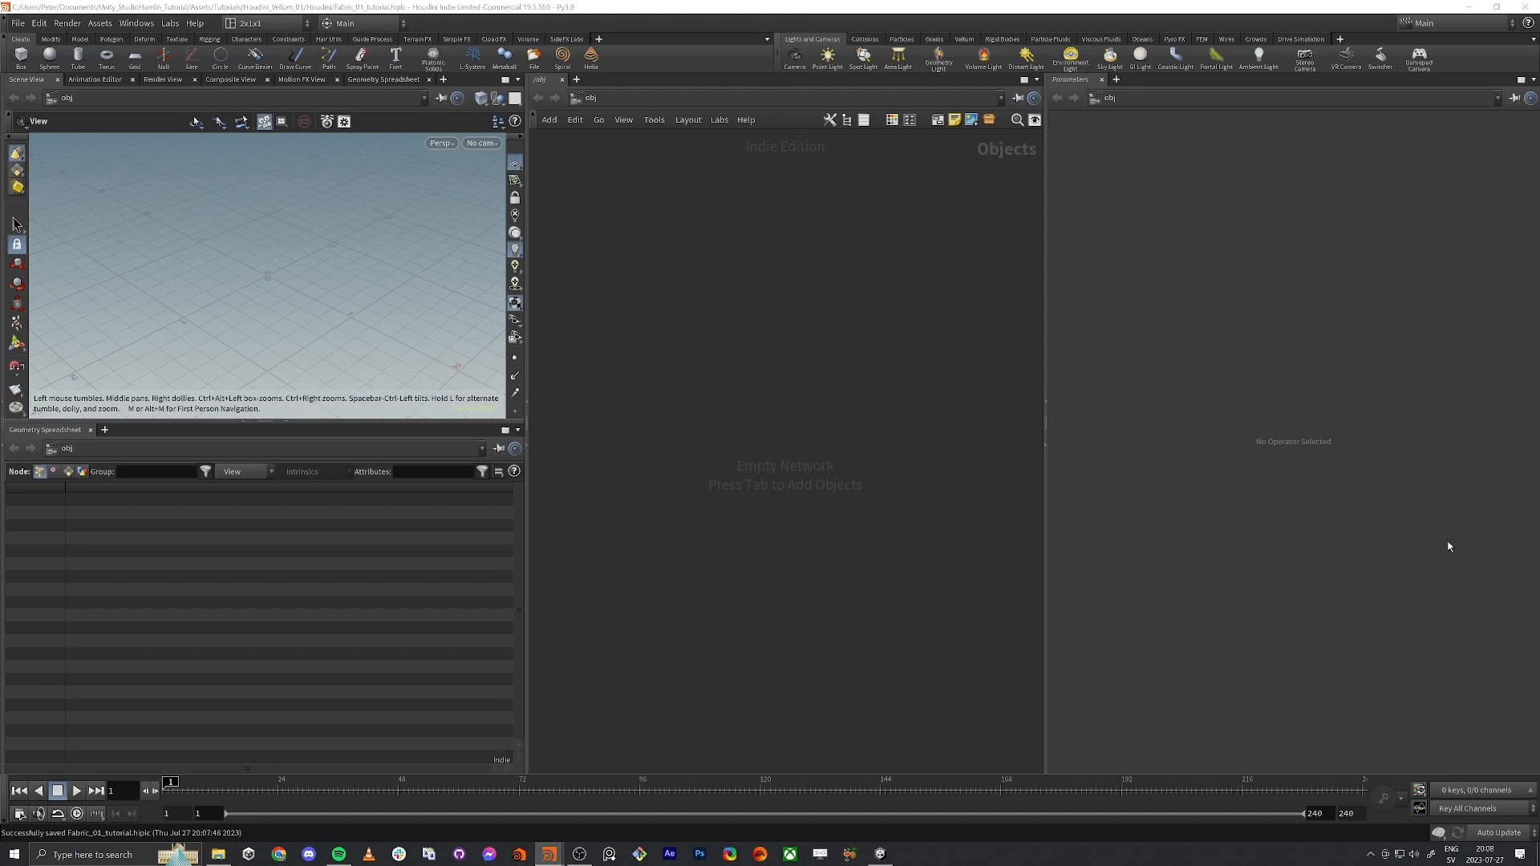
key("Tab")
type("geo")
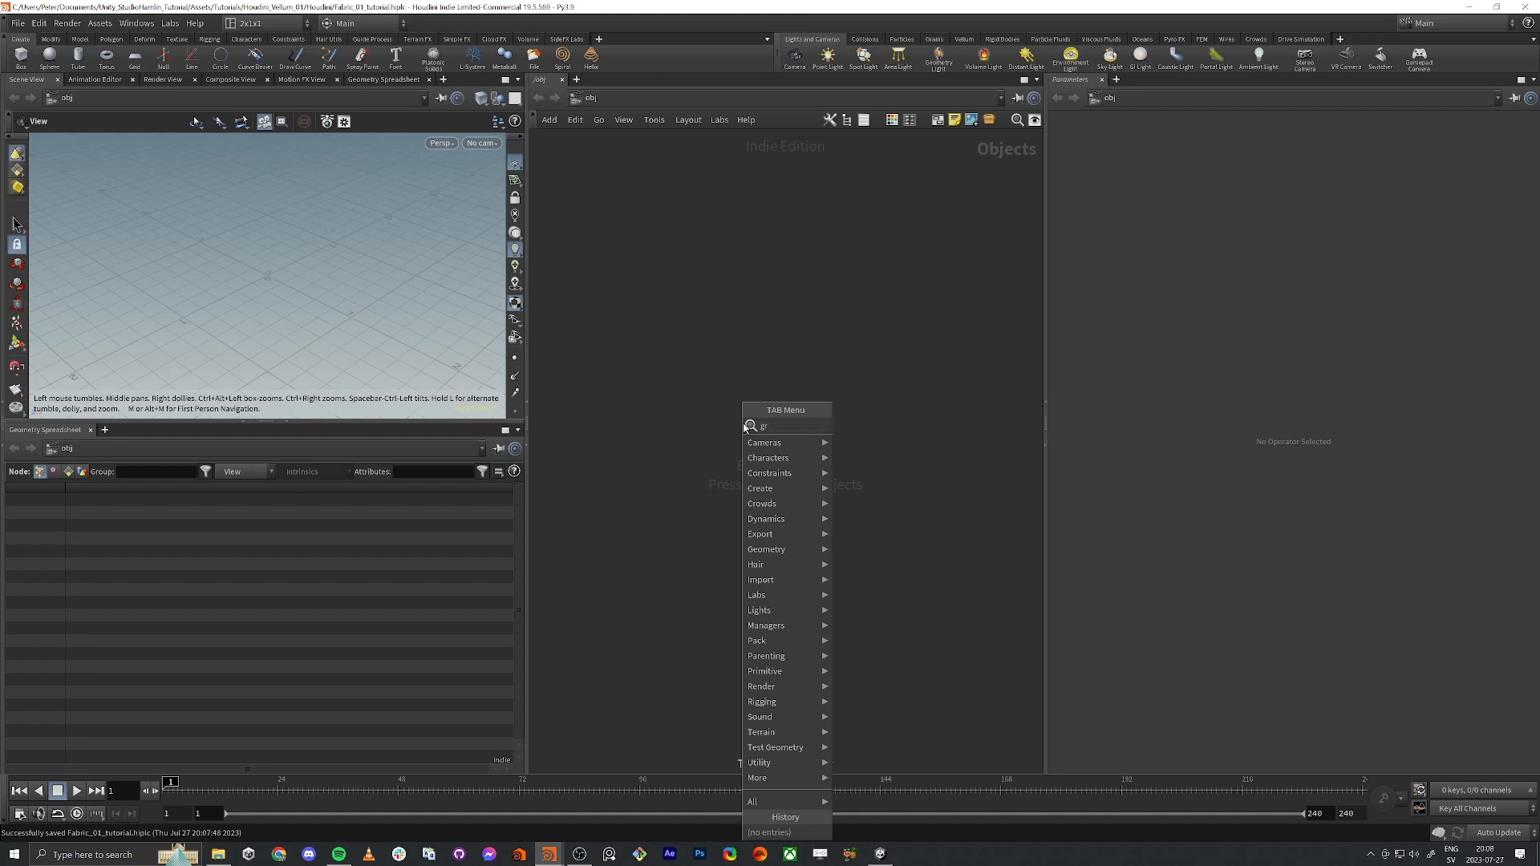
key("Return")
left_click(782, 452)
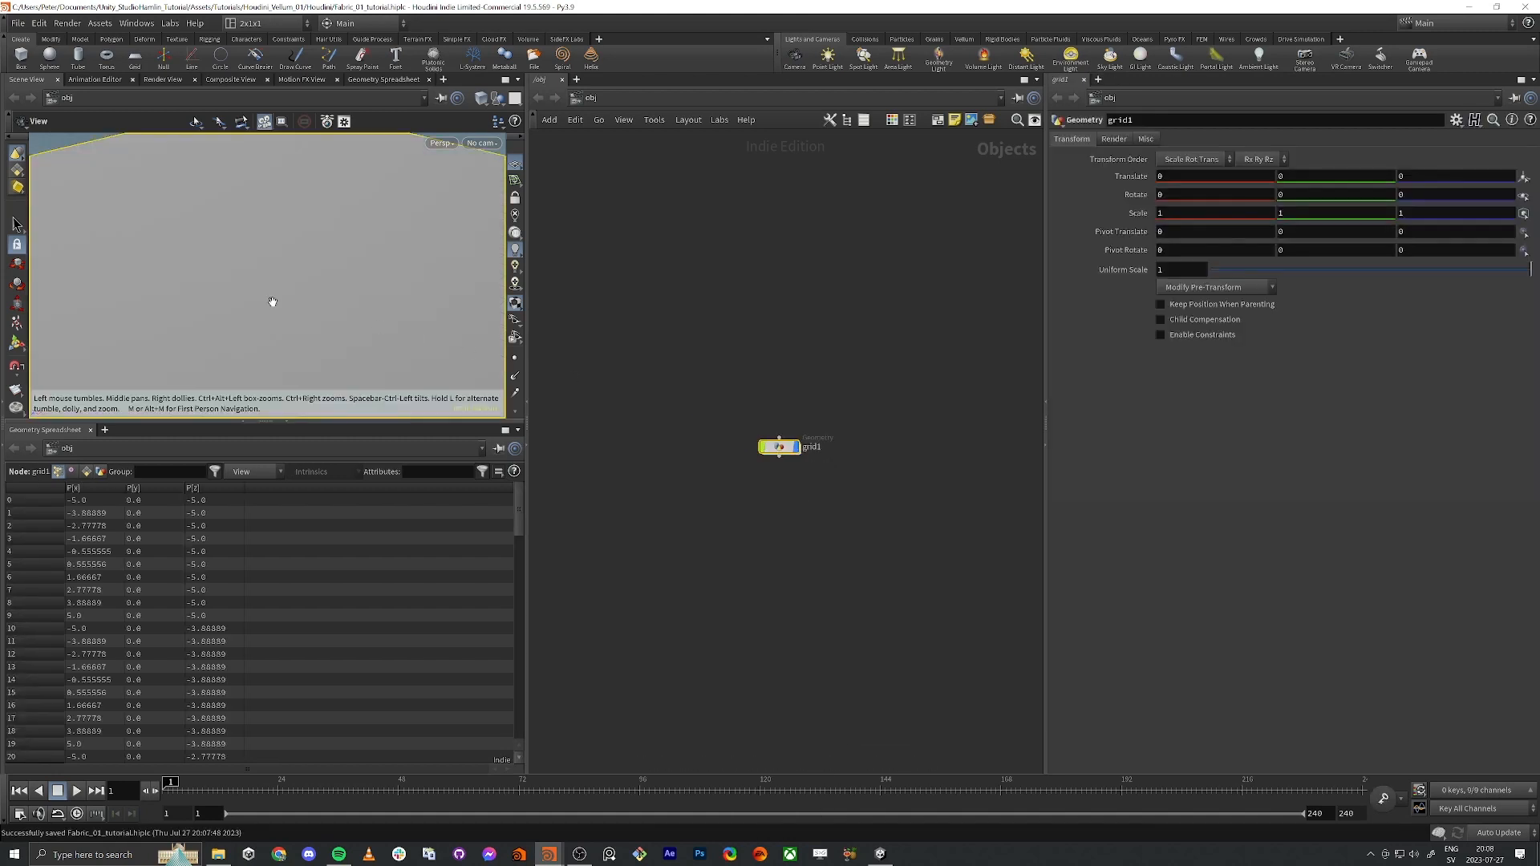
scroll(272, 291, "down", 8)
left_click_drag(259, 291, 277, 324)
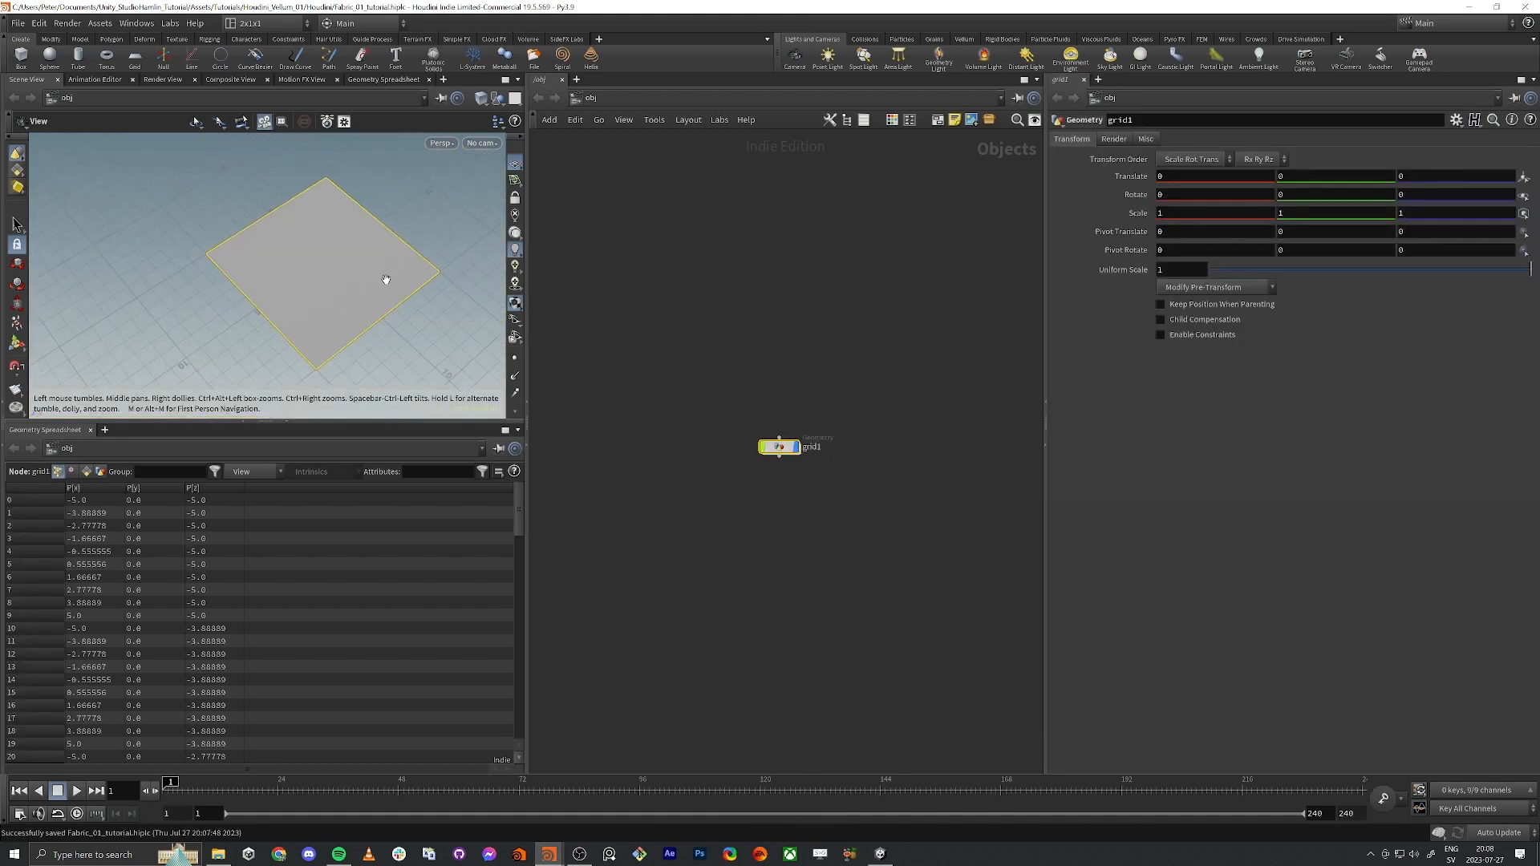
left_click(777, 456)
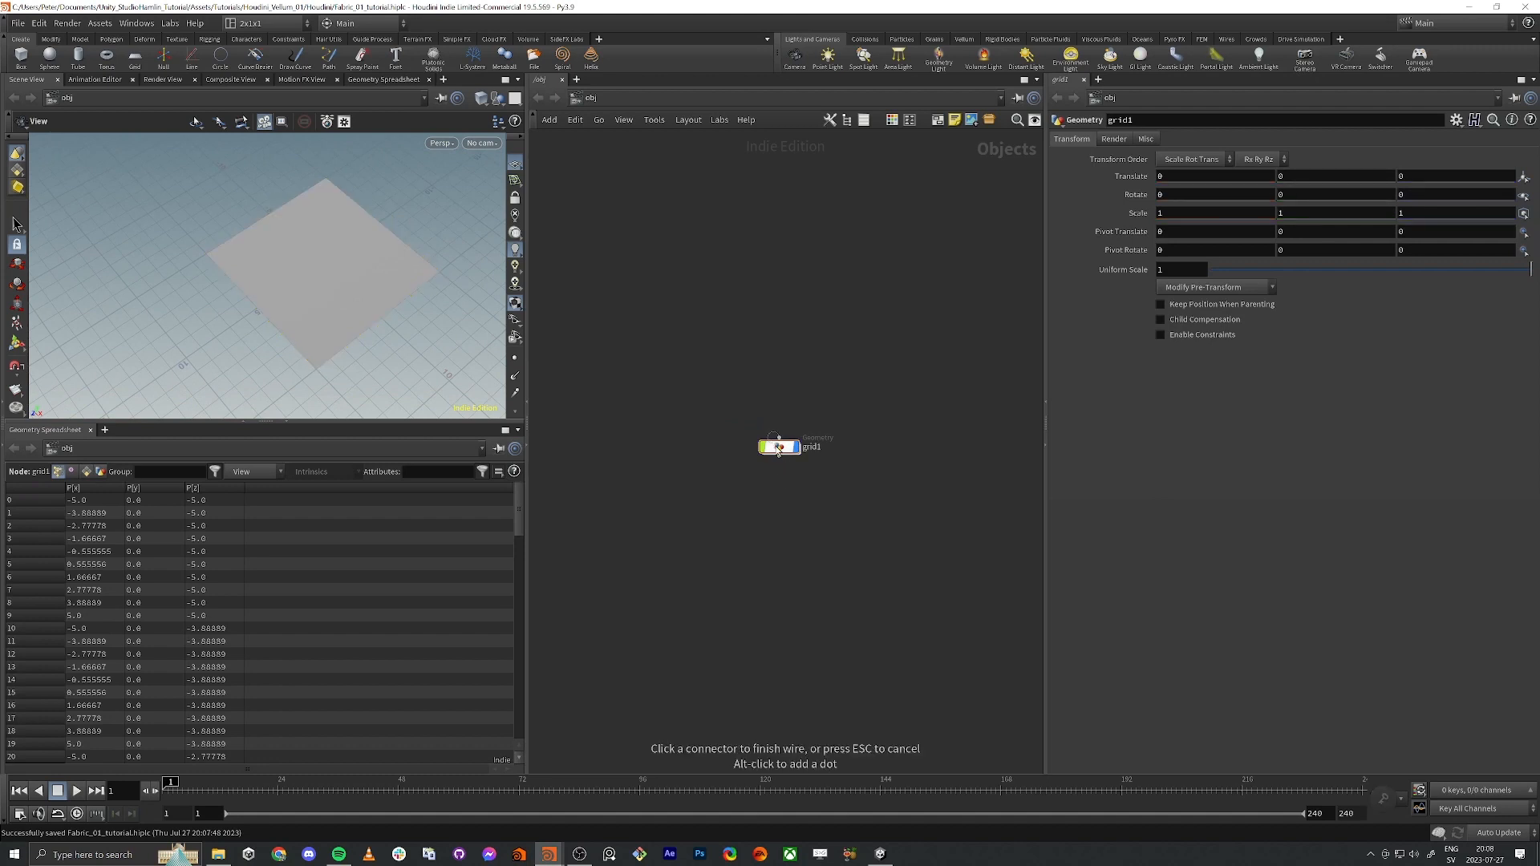
left_click(776, 450)
key("Delete")
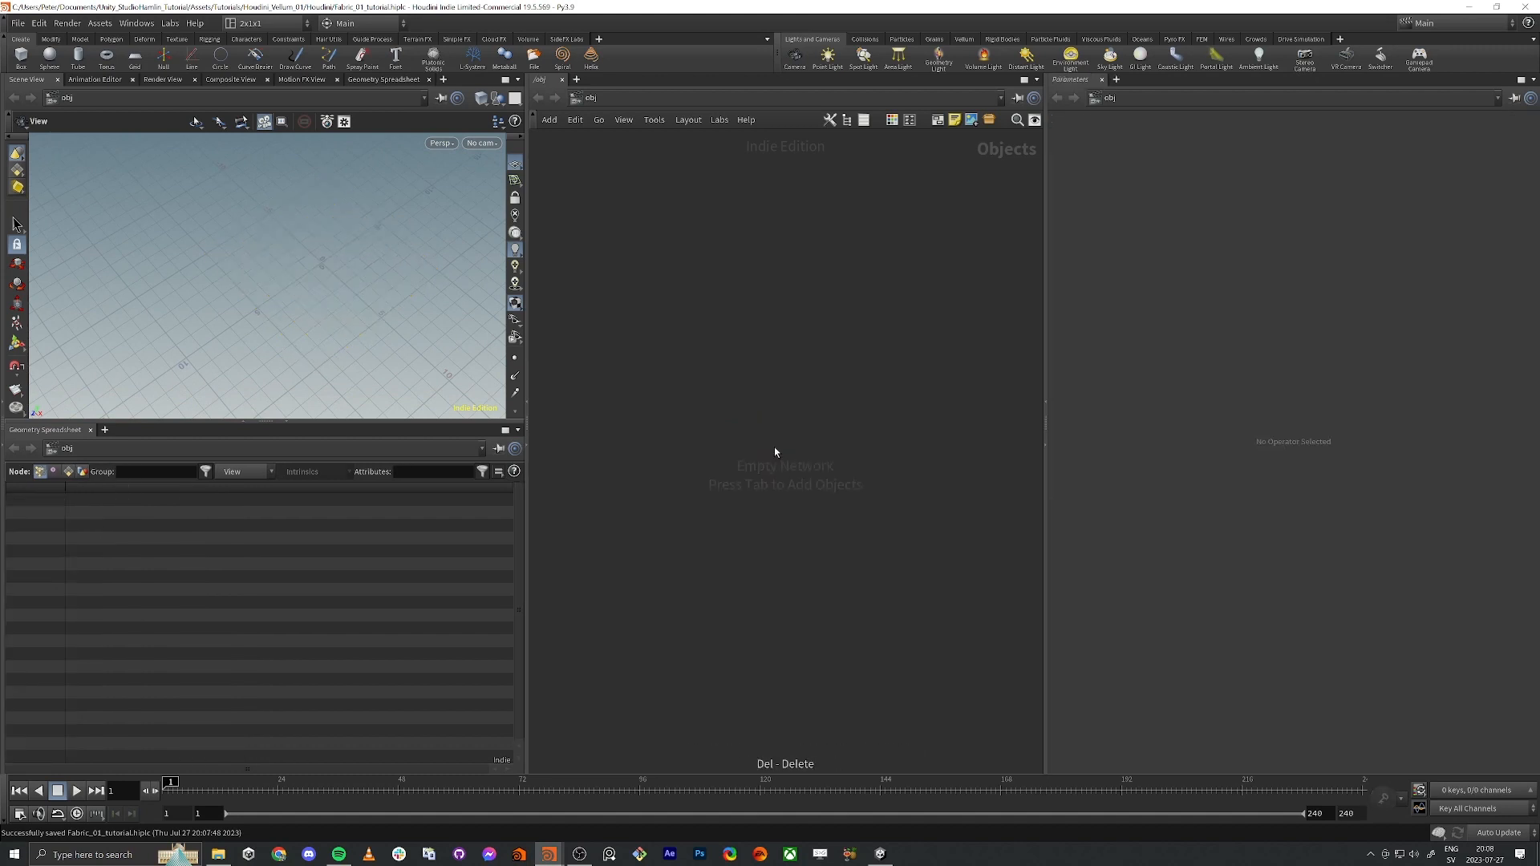
Step: Create a Geometry object at the object level and enter its network
key("Tab")
type("geo")
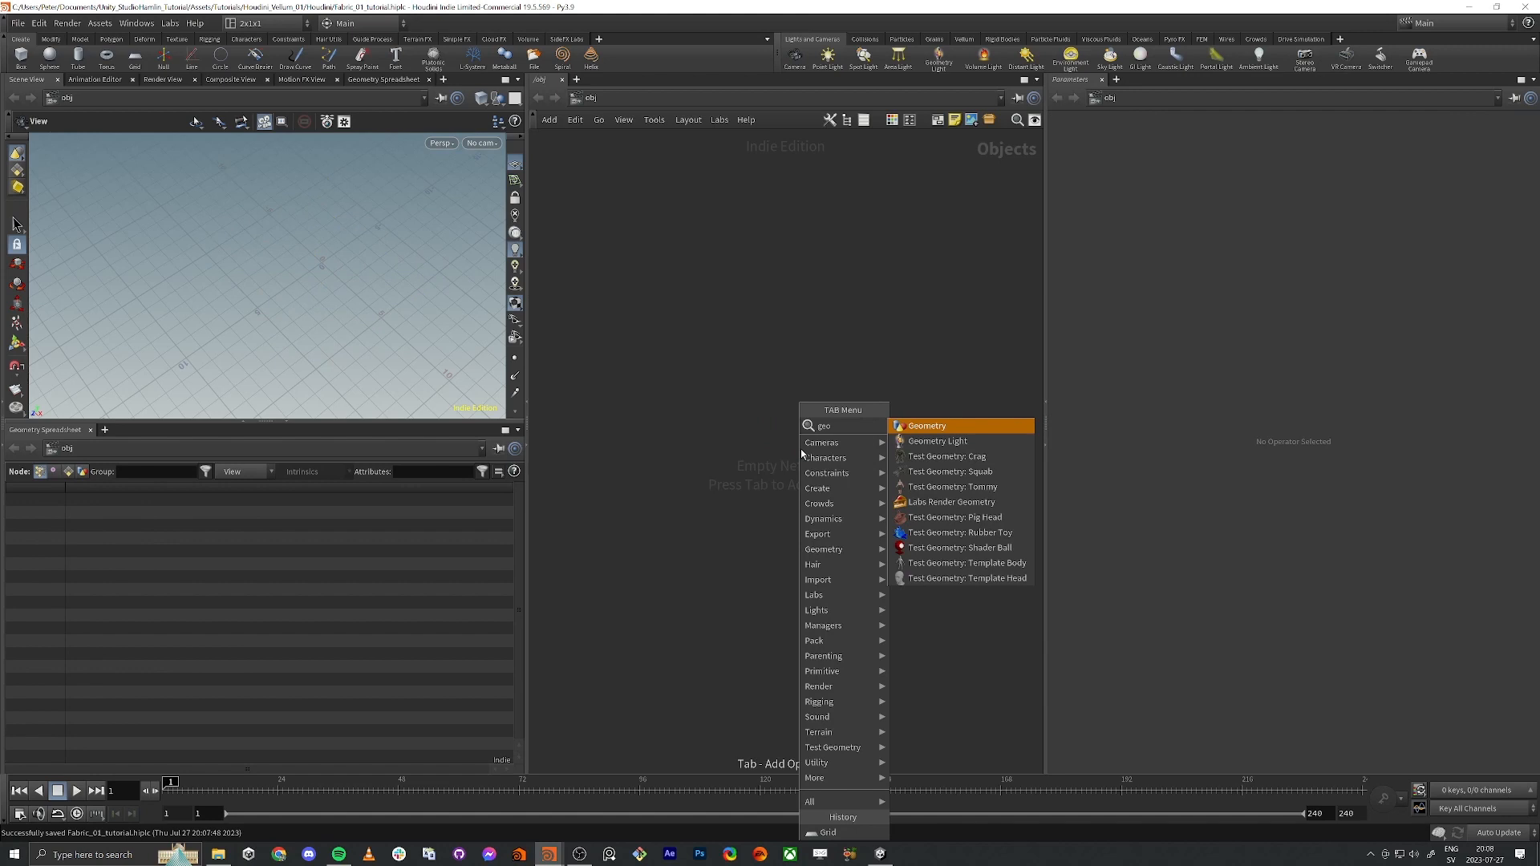
key("Return")
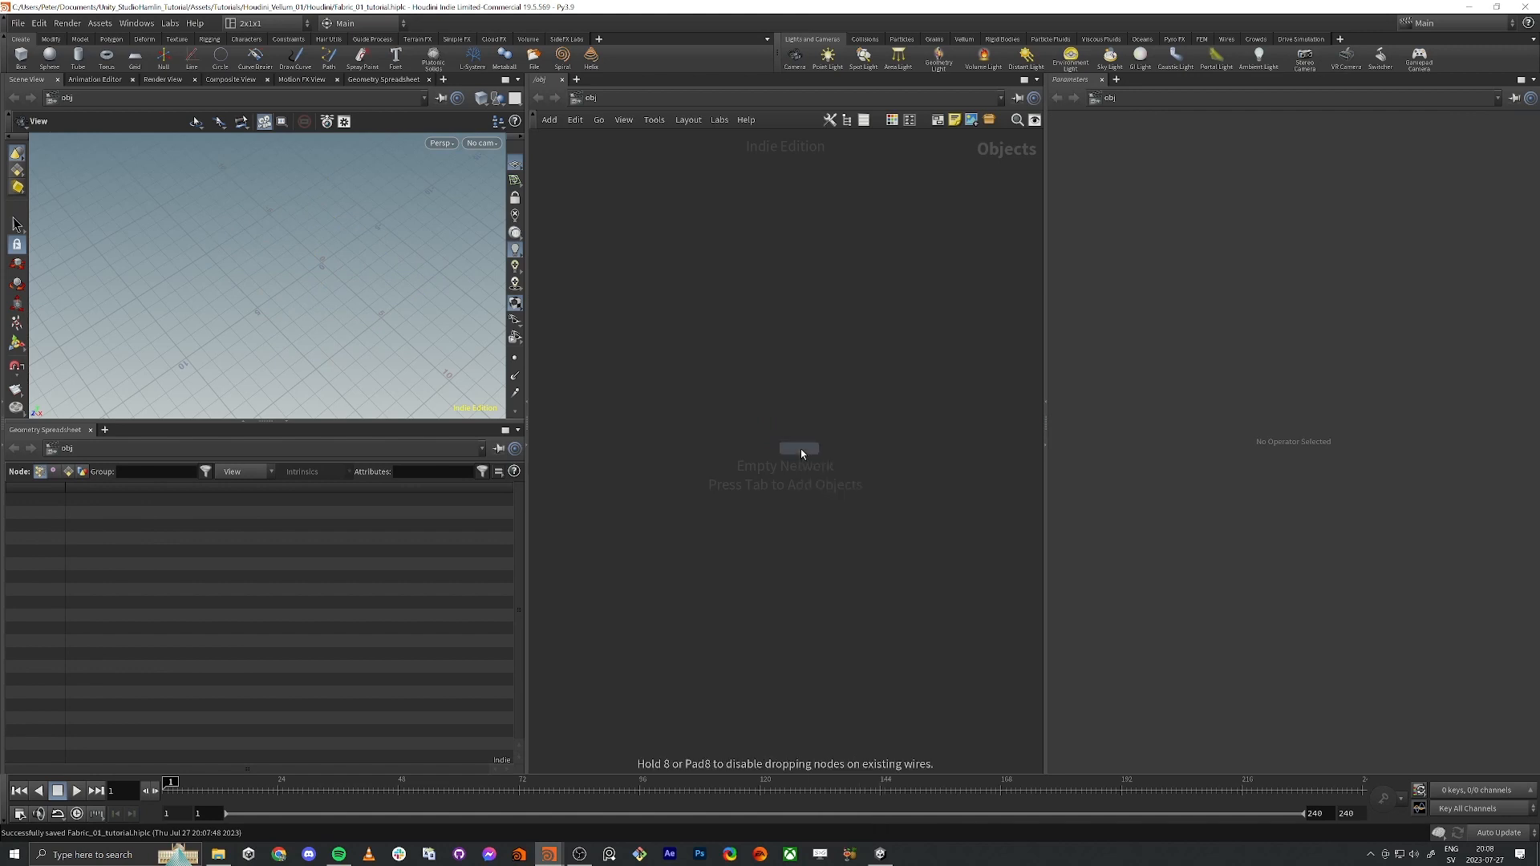
left_click(801, 450)
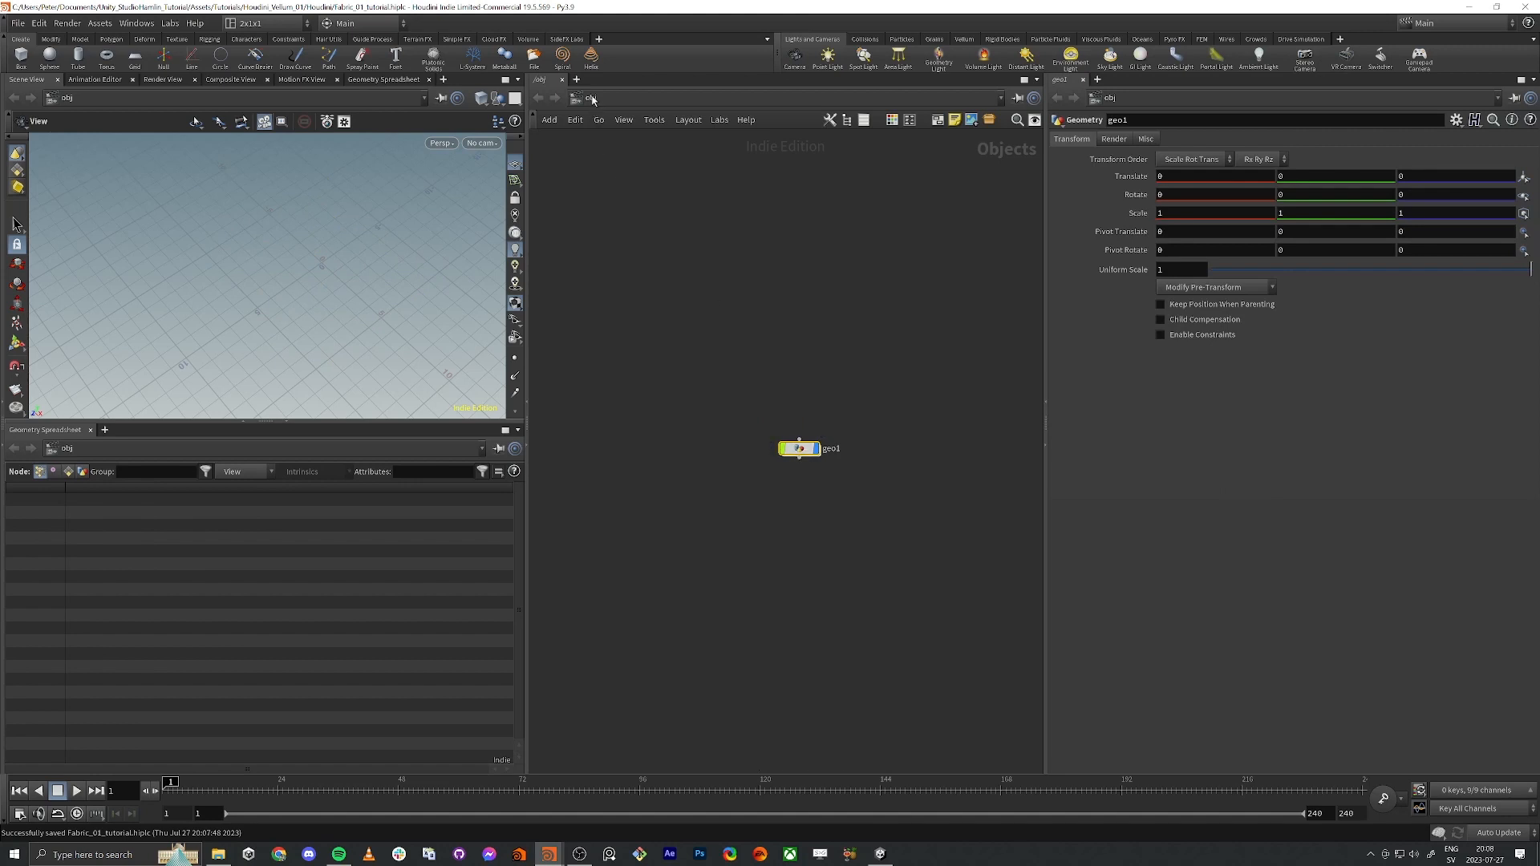
double_click(802, 448)
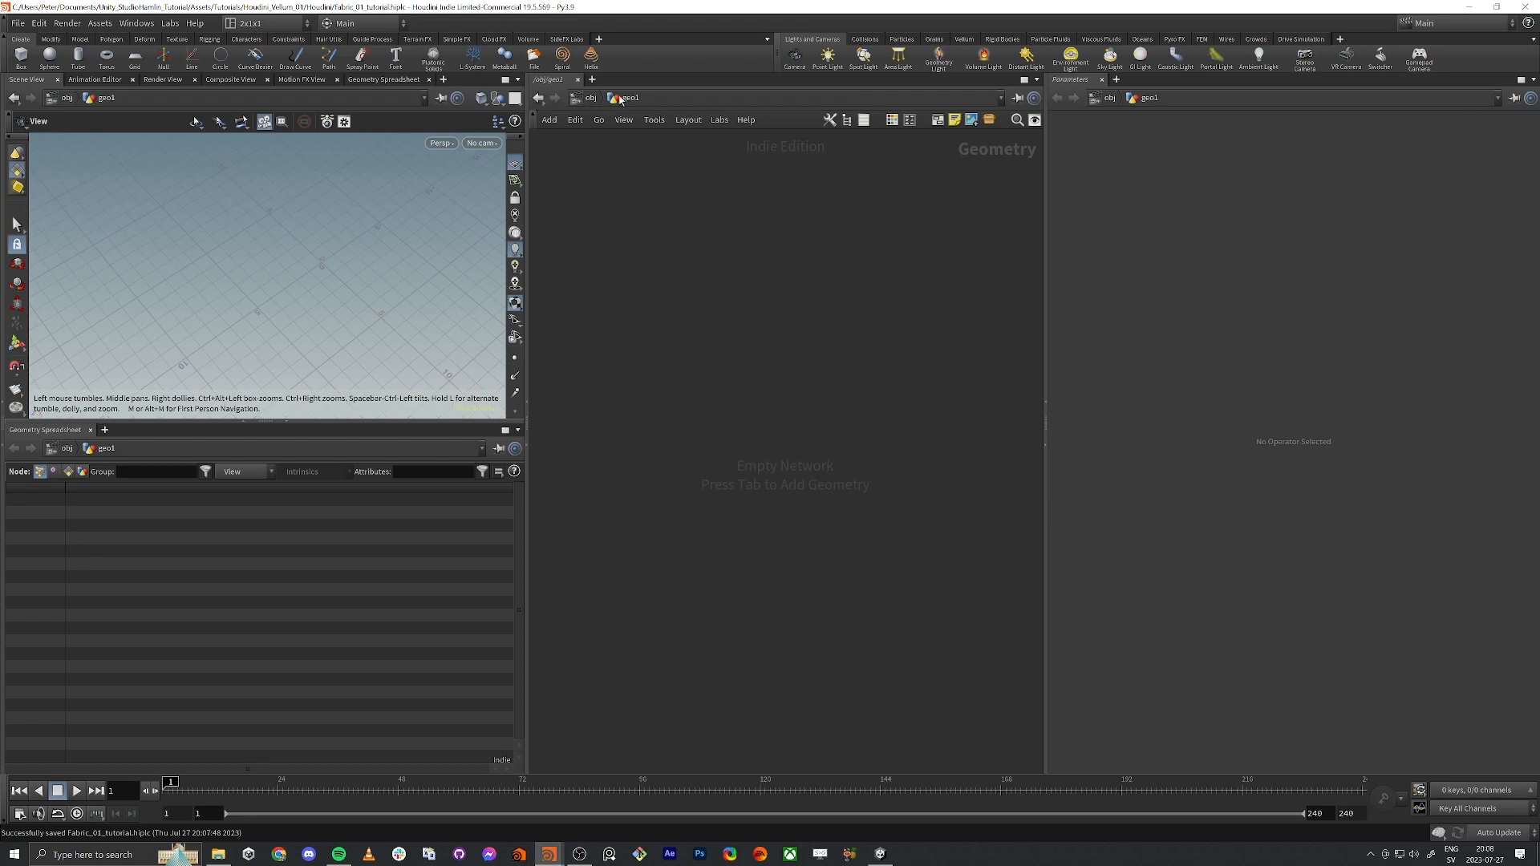
Step: Add a Grid node to the empty geometry network
key("Tab")
type("grid")
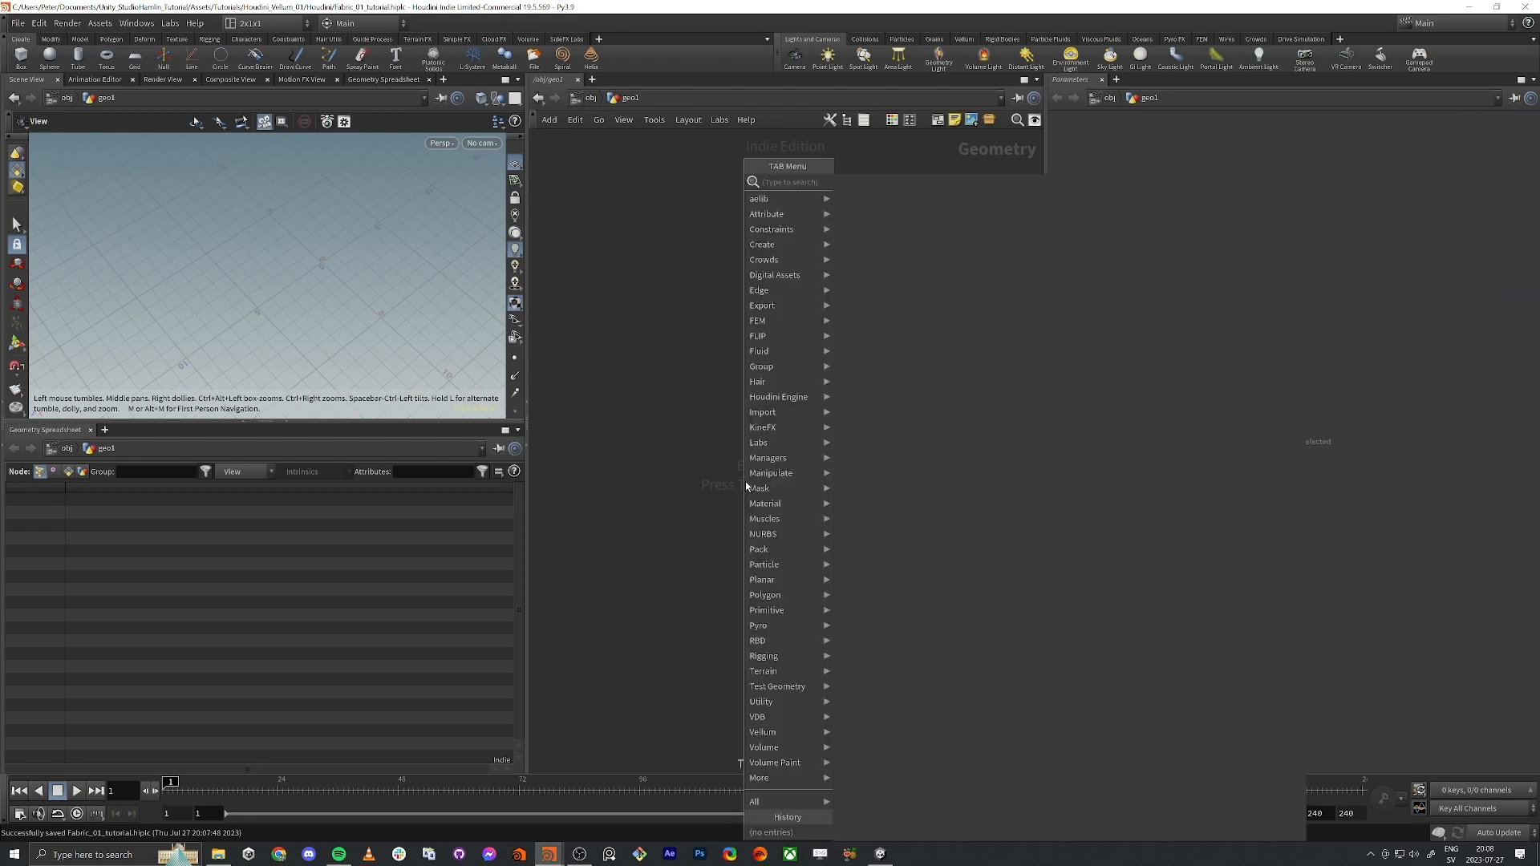
key("Return")
left_click(747, 483)
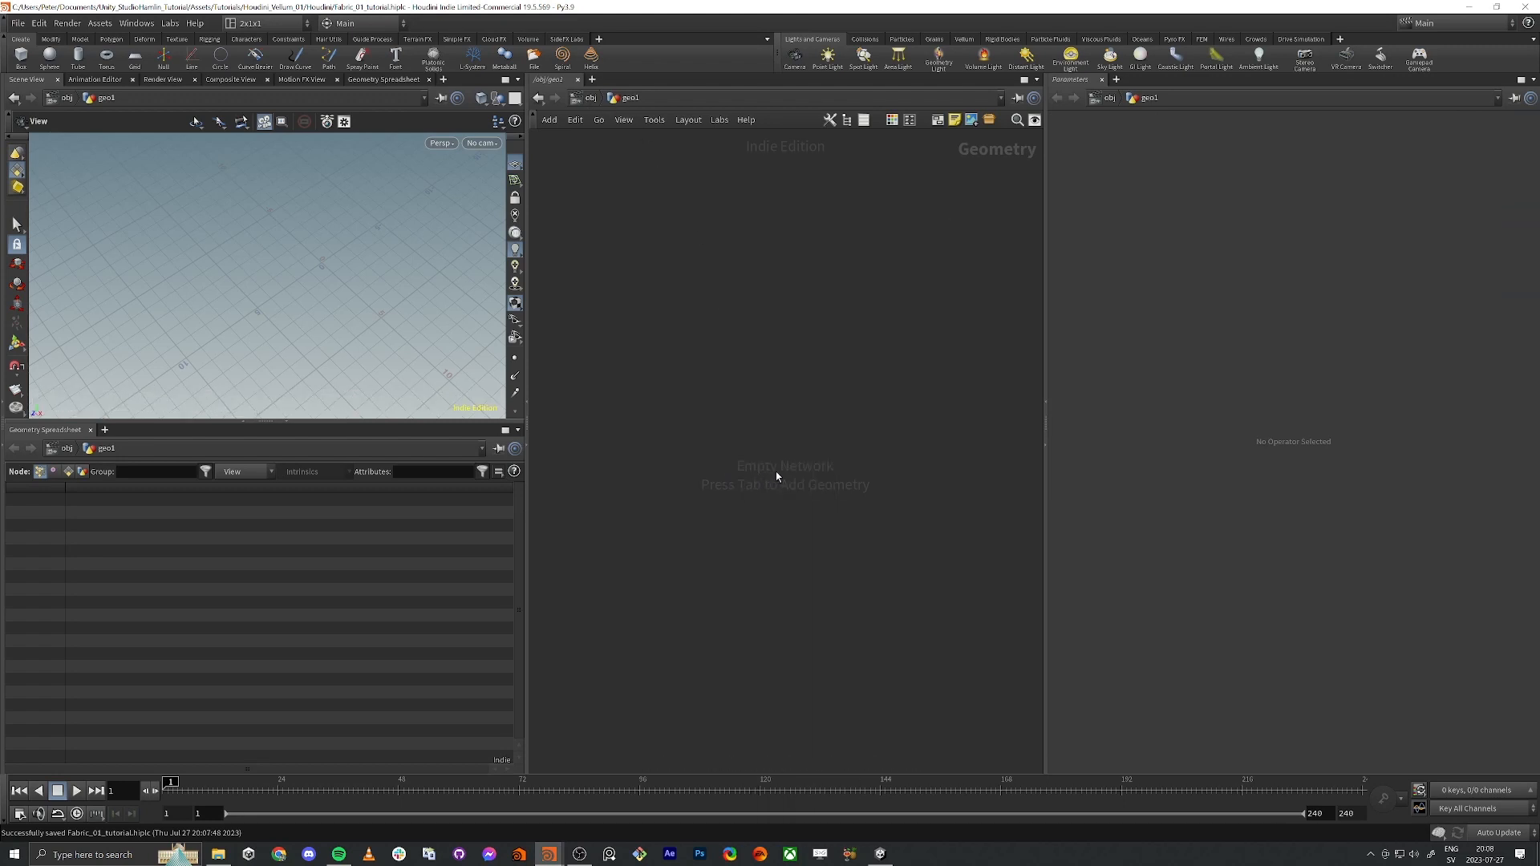
key("Tab")
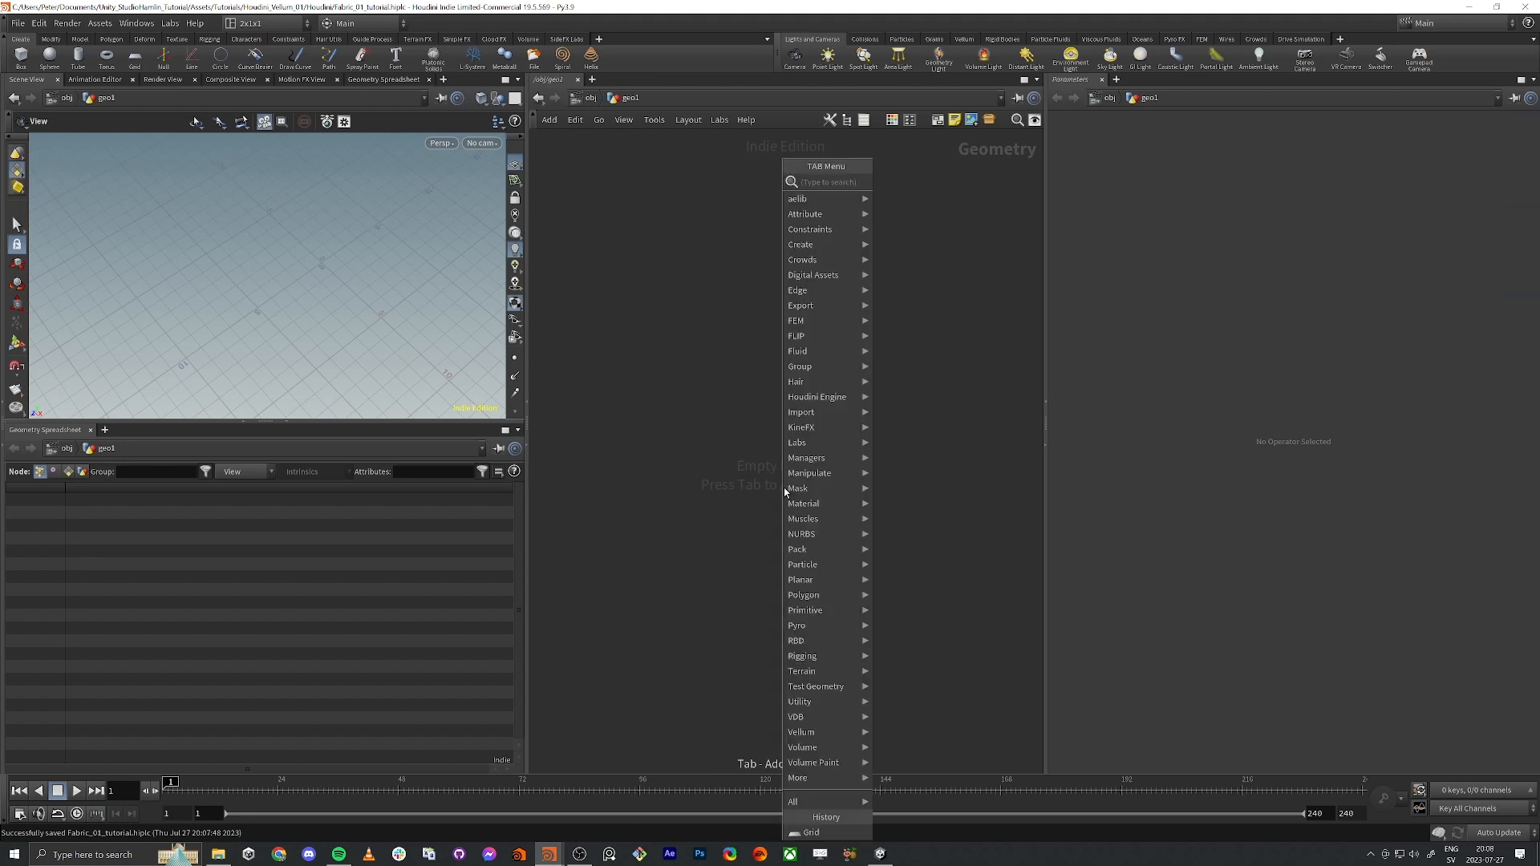
type("grid")
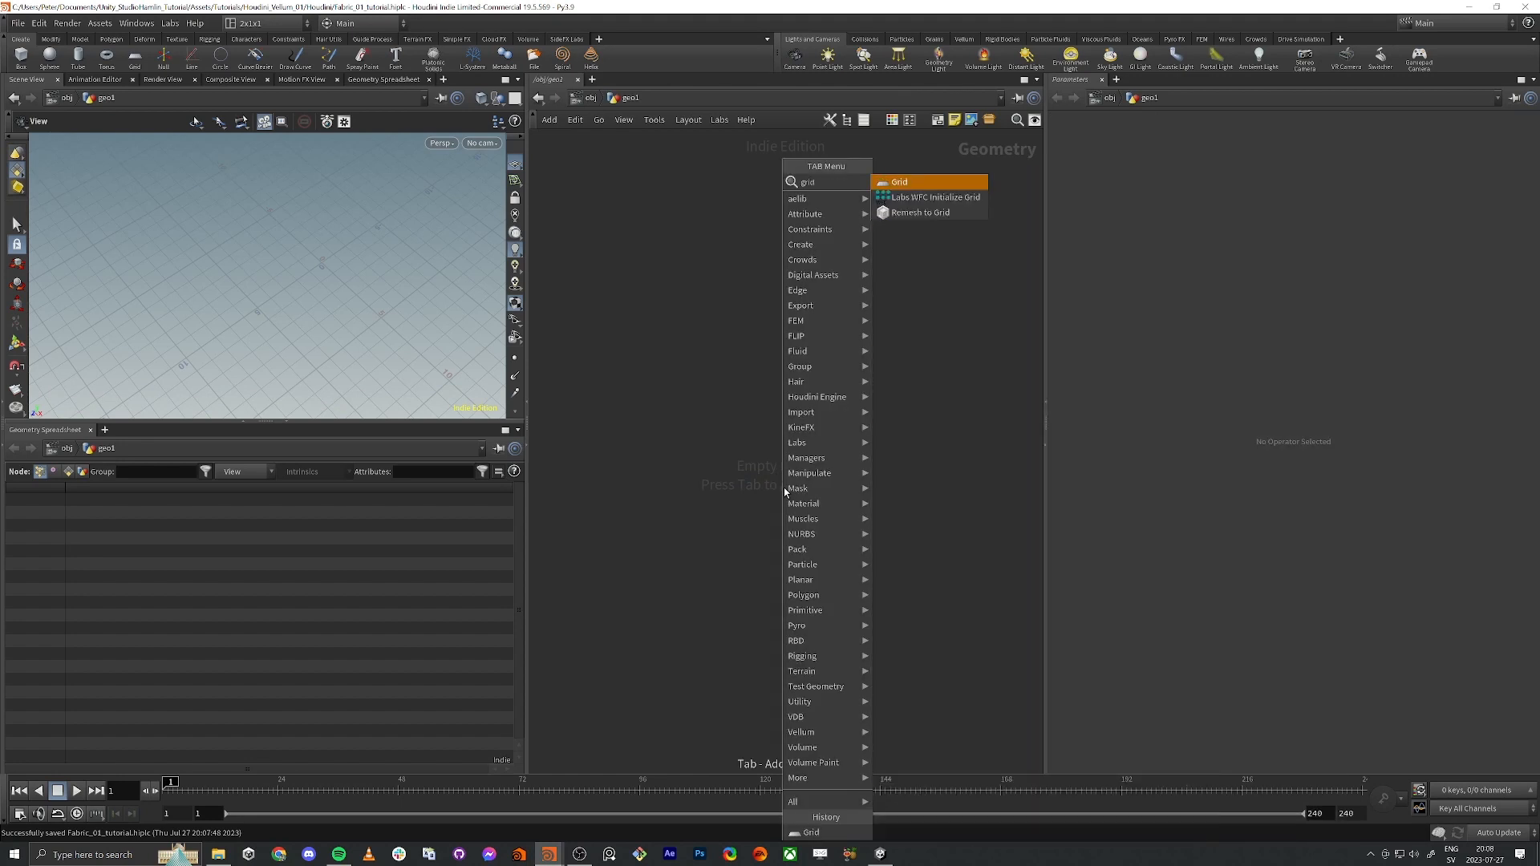
key("Return")
left_click(782, 481)
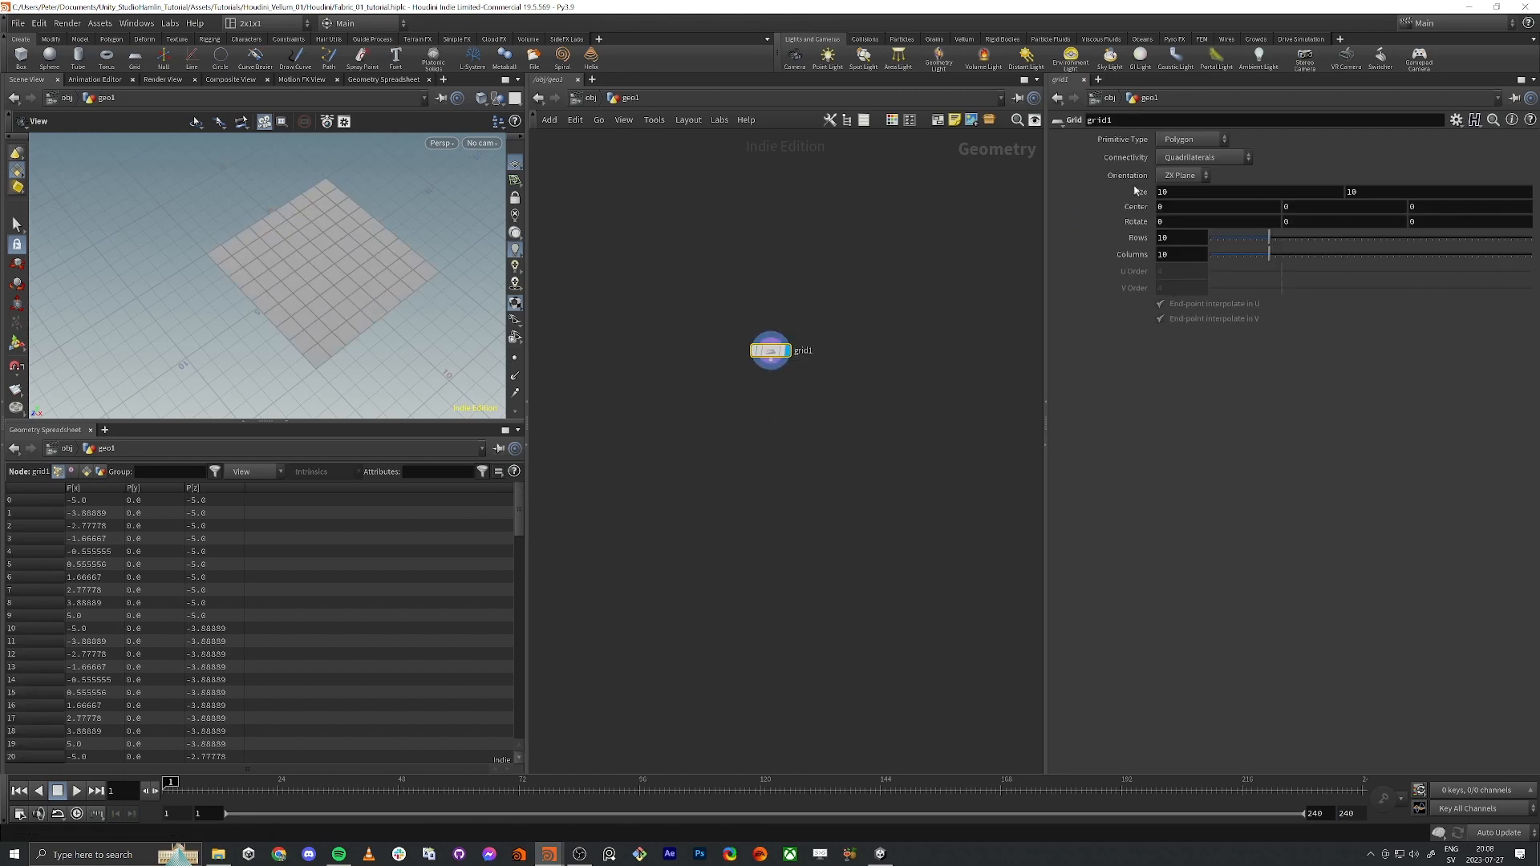
Step: Set the grid's size to 6 by 6 and raise its center to 3 on the Y axis
left_click(1165, 192)
type("6")
left_click(1202, 208)
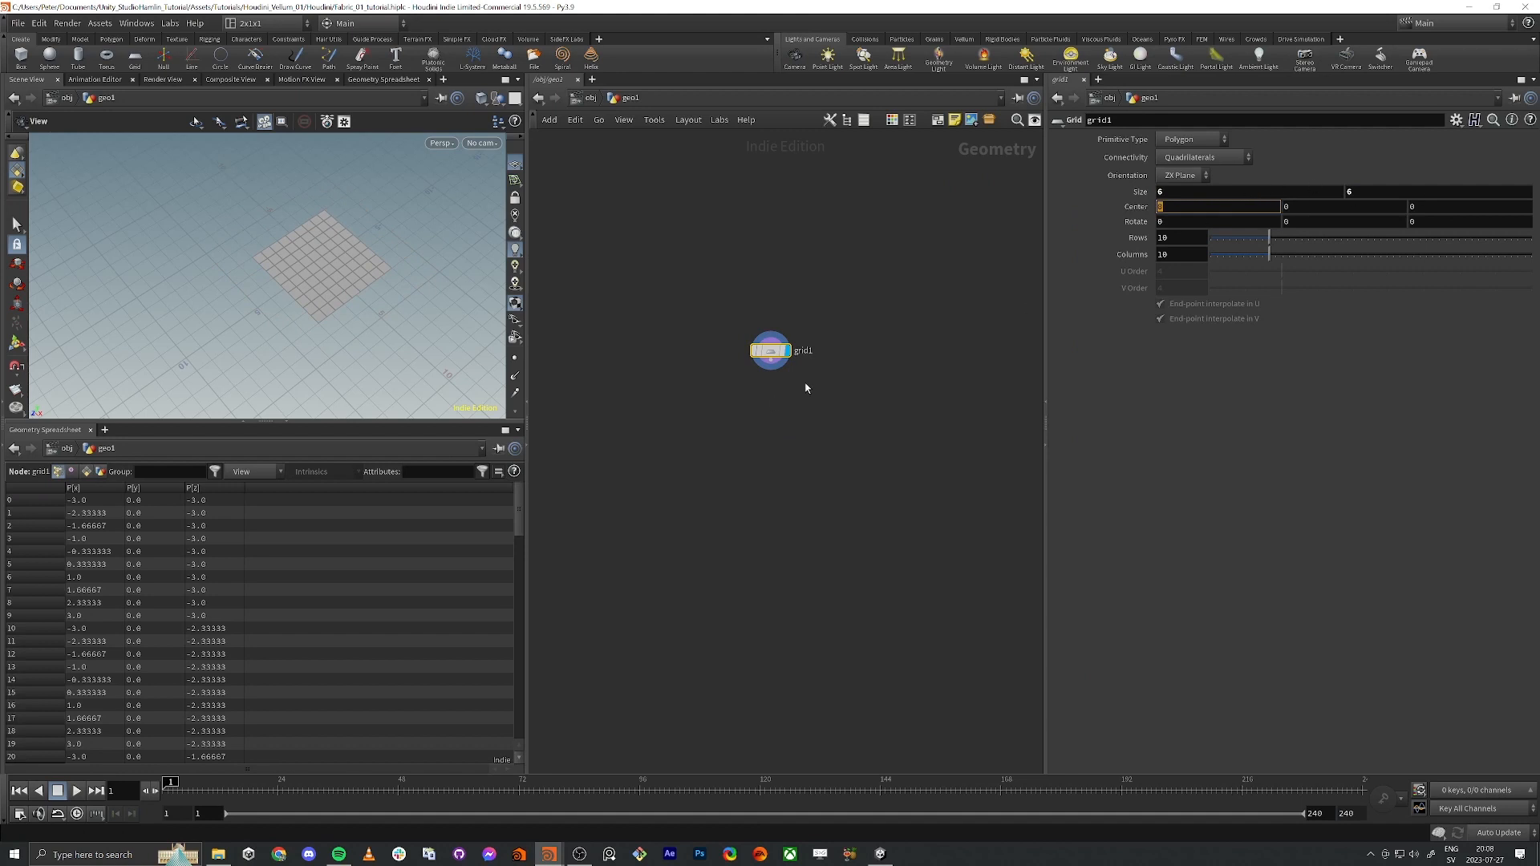
middle_click_drag(777, 460, 778, 465)
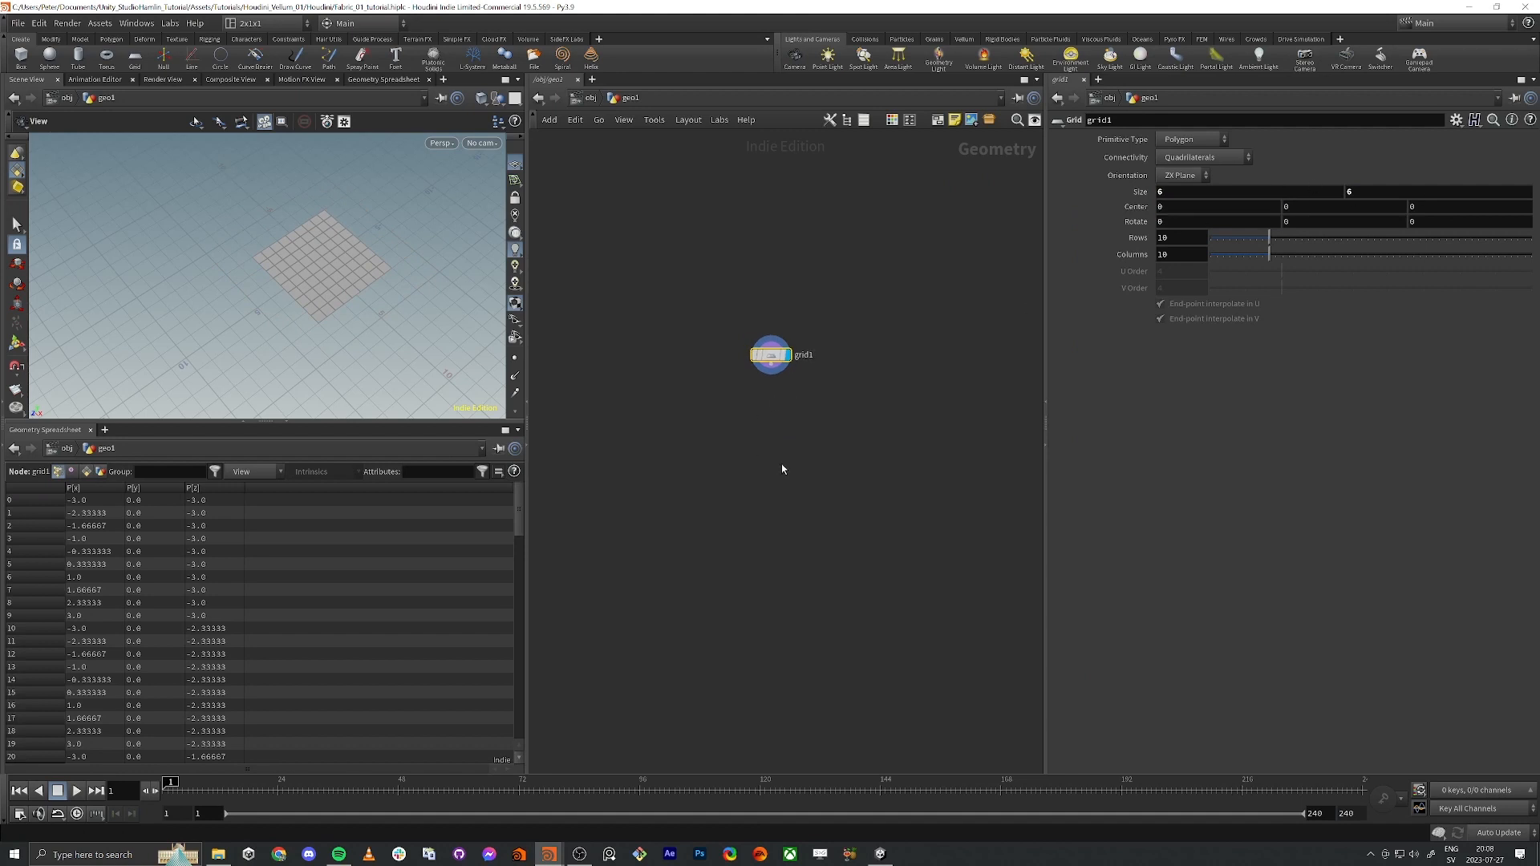
scroll(780, 381, "up", 2)
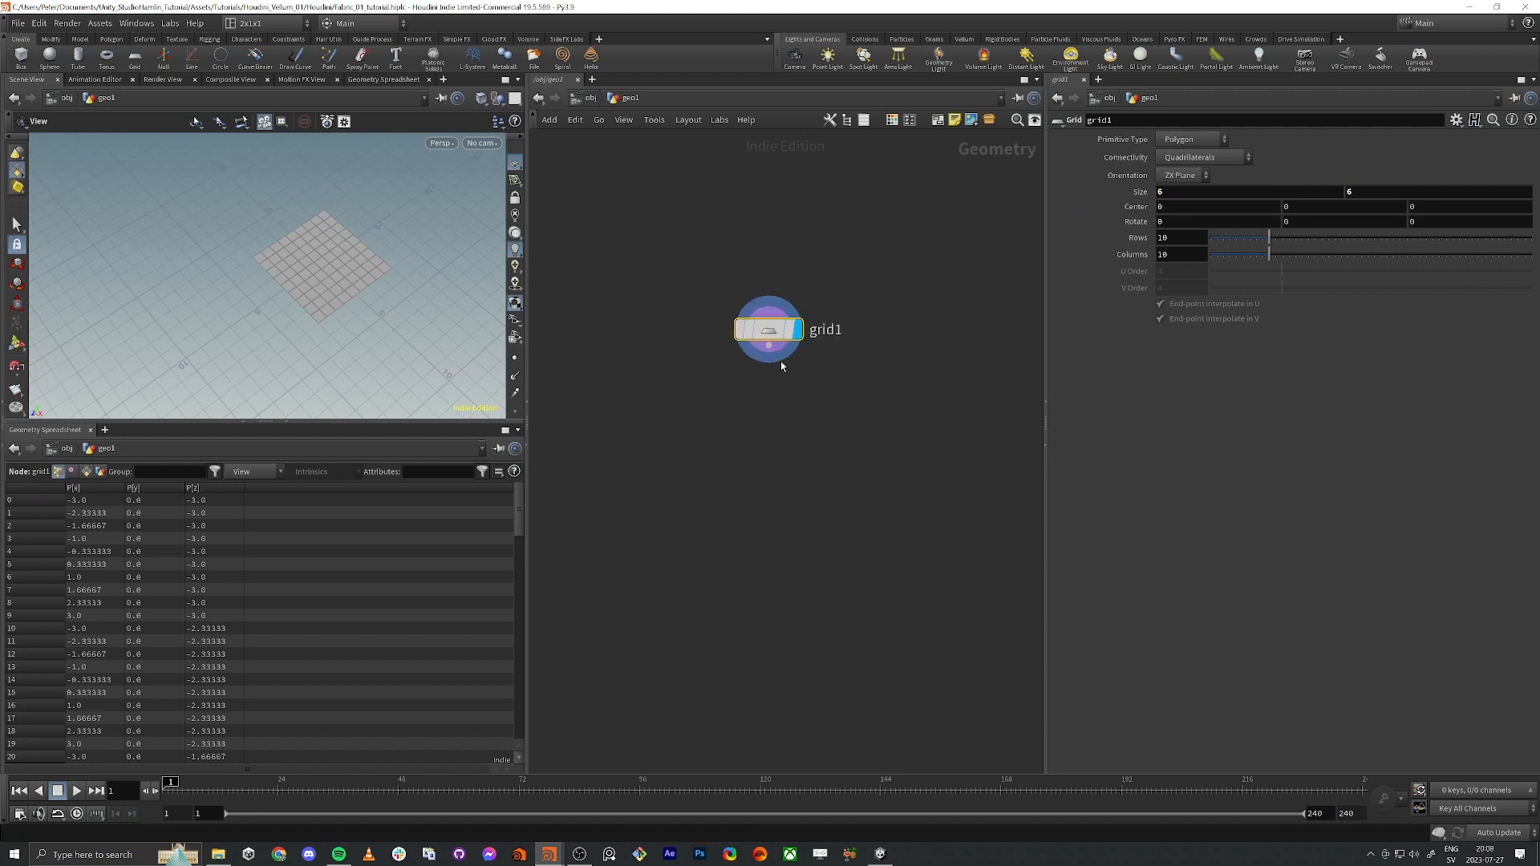
left_click_drag(773, 349, 787, 481)
left_click(787, 482)
left_click(1308, 207)
type("3")
key("Tab")
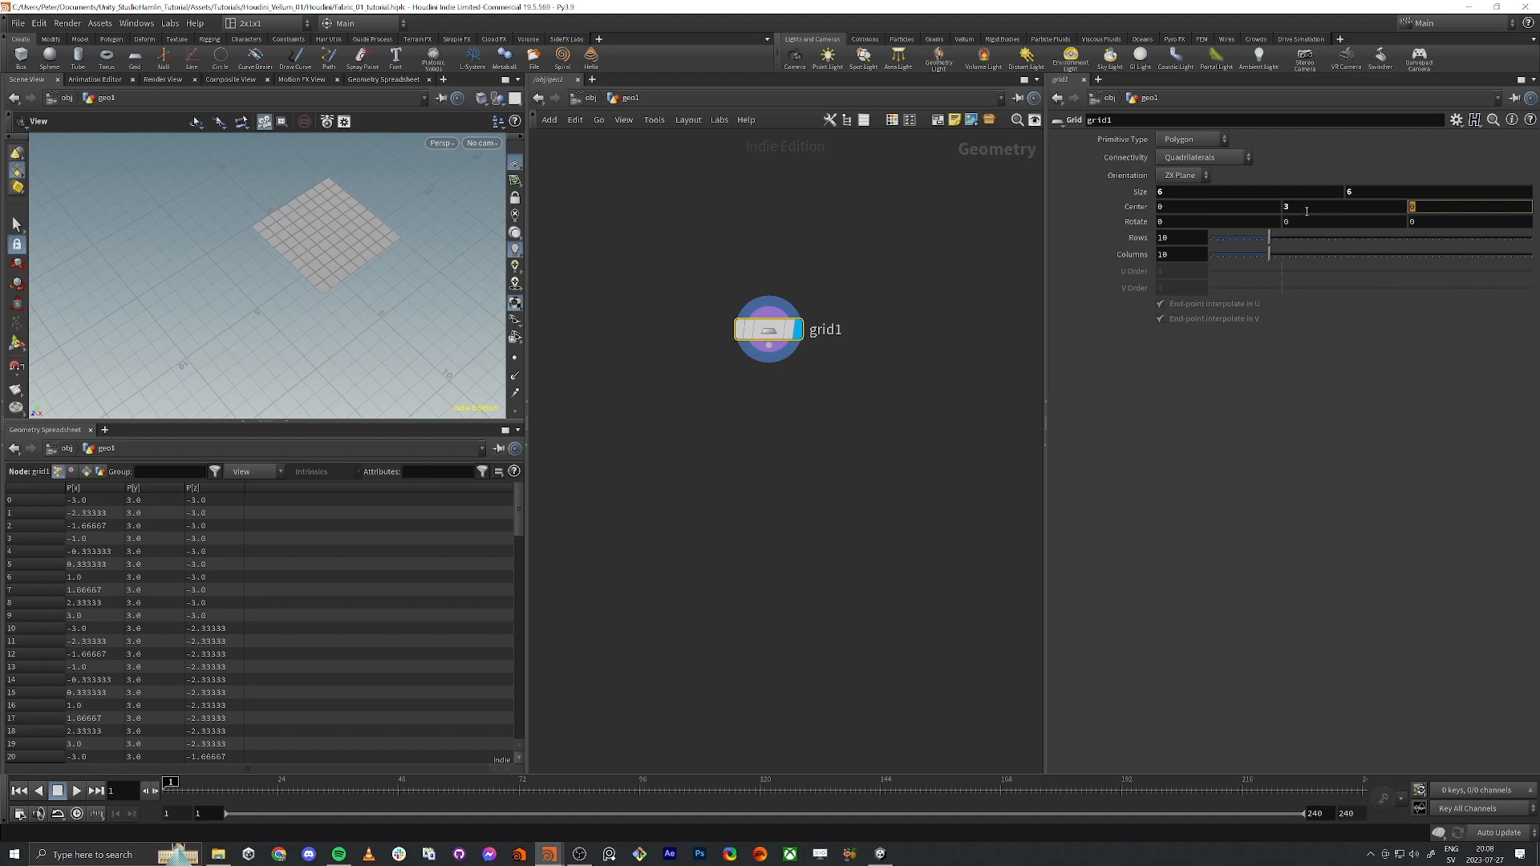
mouse_move(345, 274)
left_mouse_down()
mouse_move(305, 262)
mouse_move(353, 279)
left_mouse_up()
Step: Try wiring a Transform node to the grid's output and delete it
left_click(768, 346)
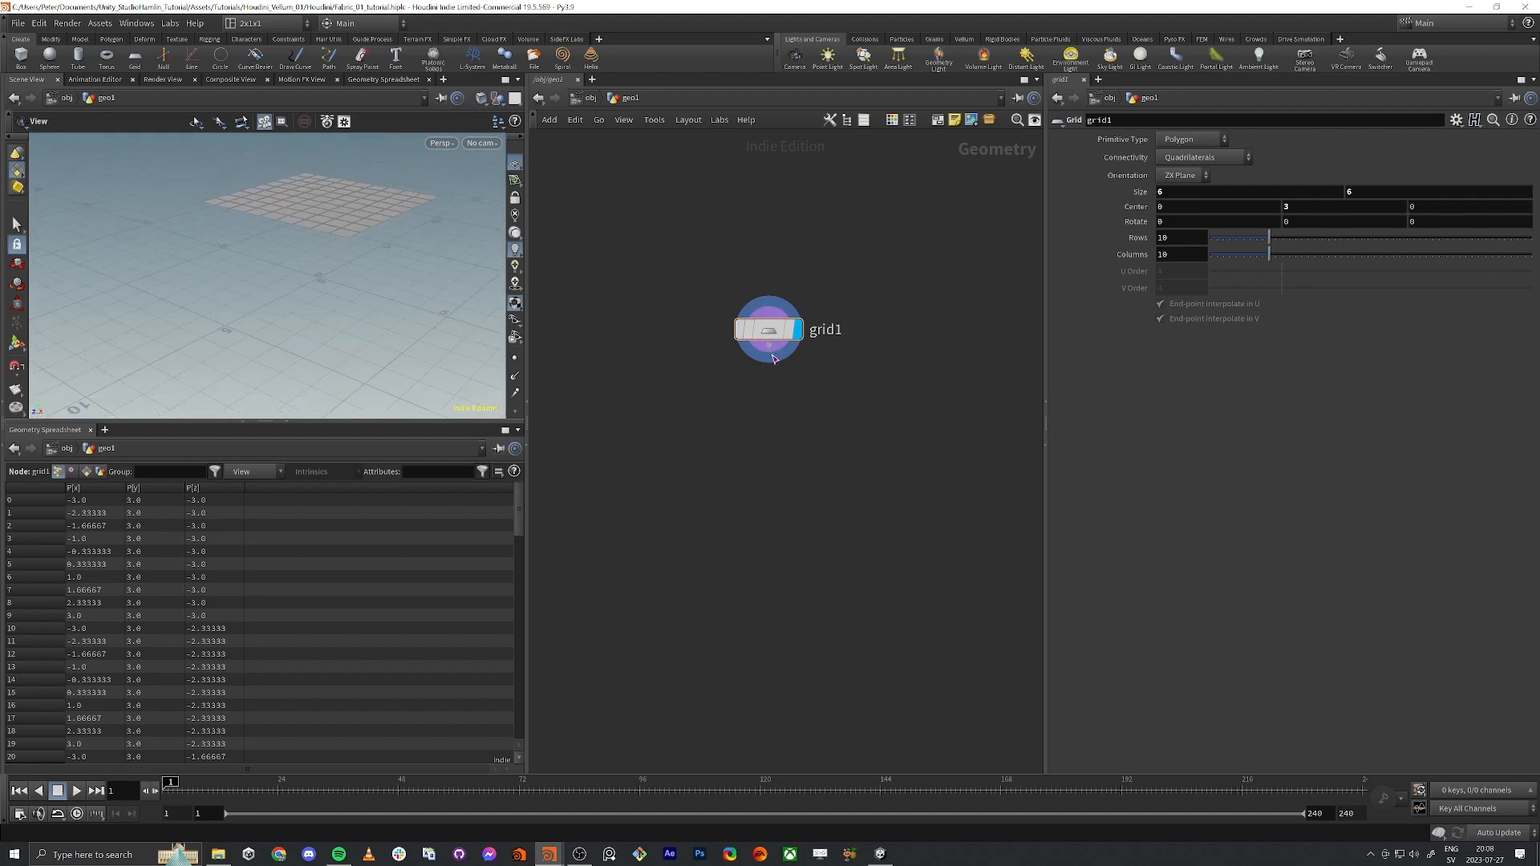
left_click(767, 478)
type("trans")
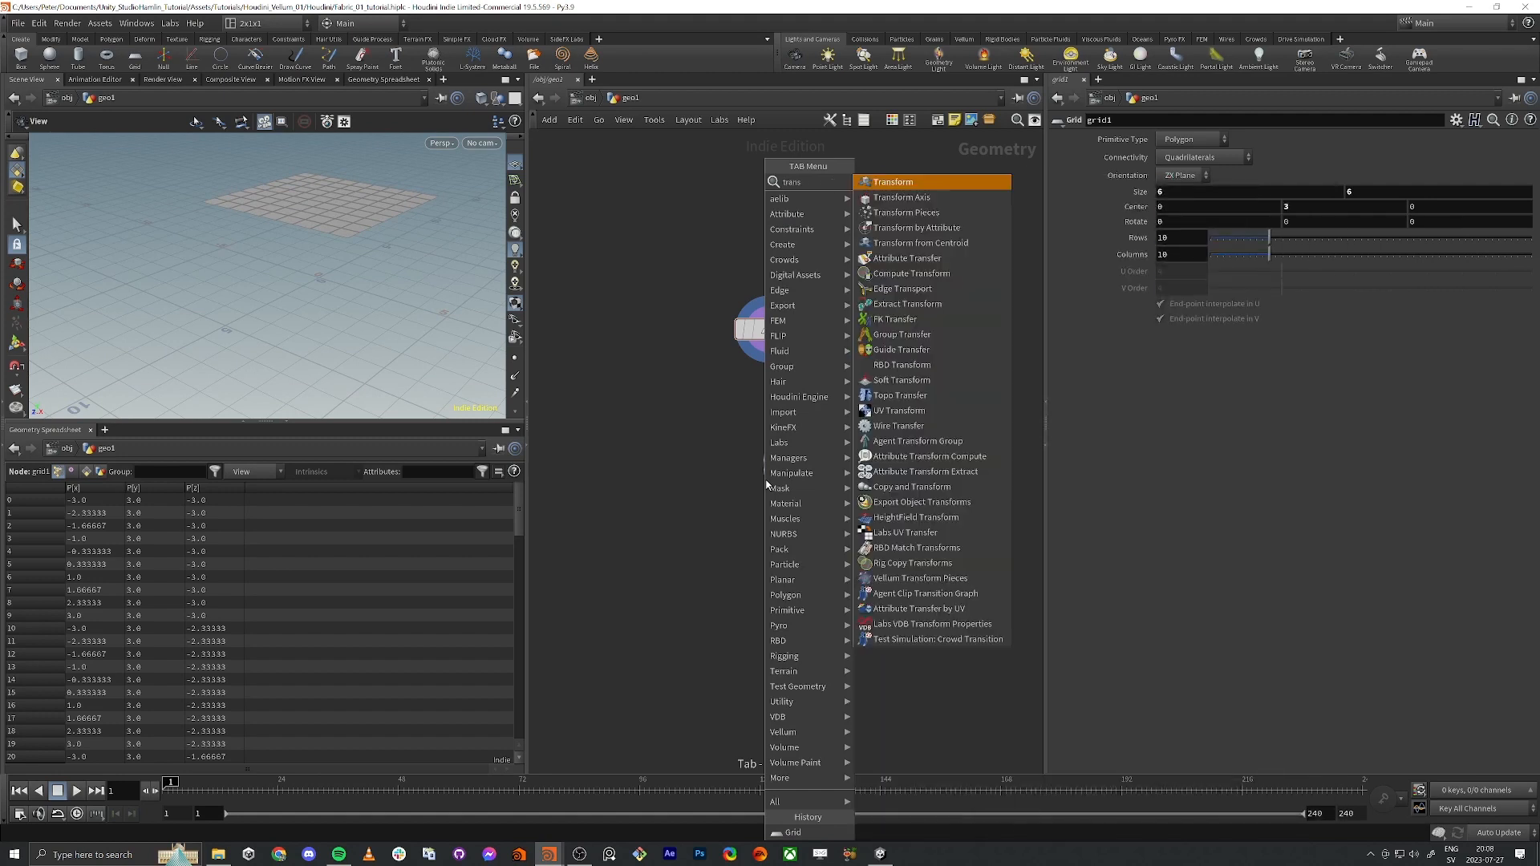
key("Return")
left_click(764, 477)
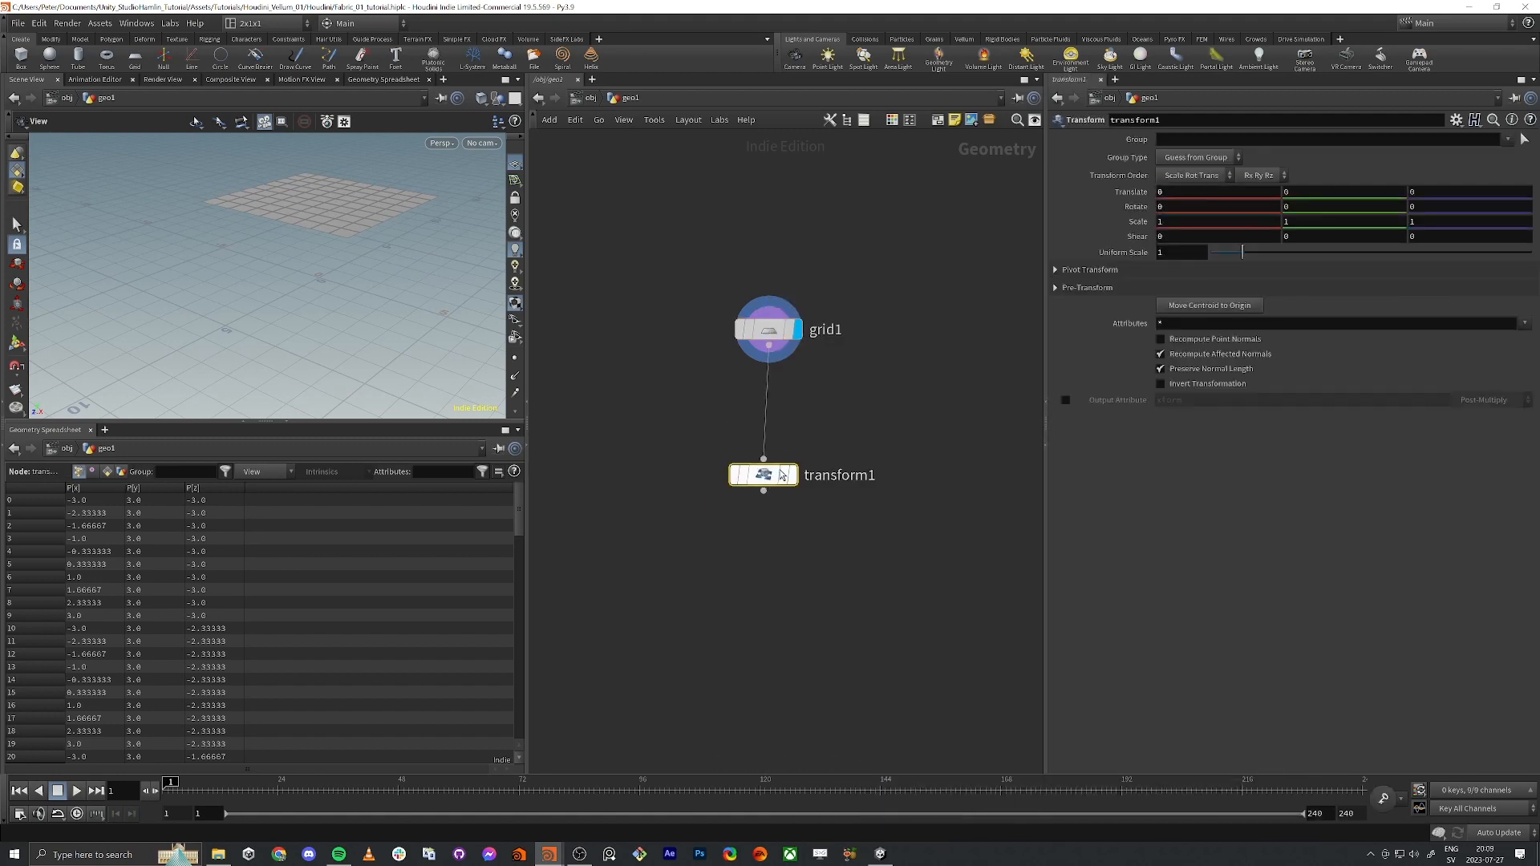
key("Delete")
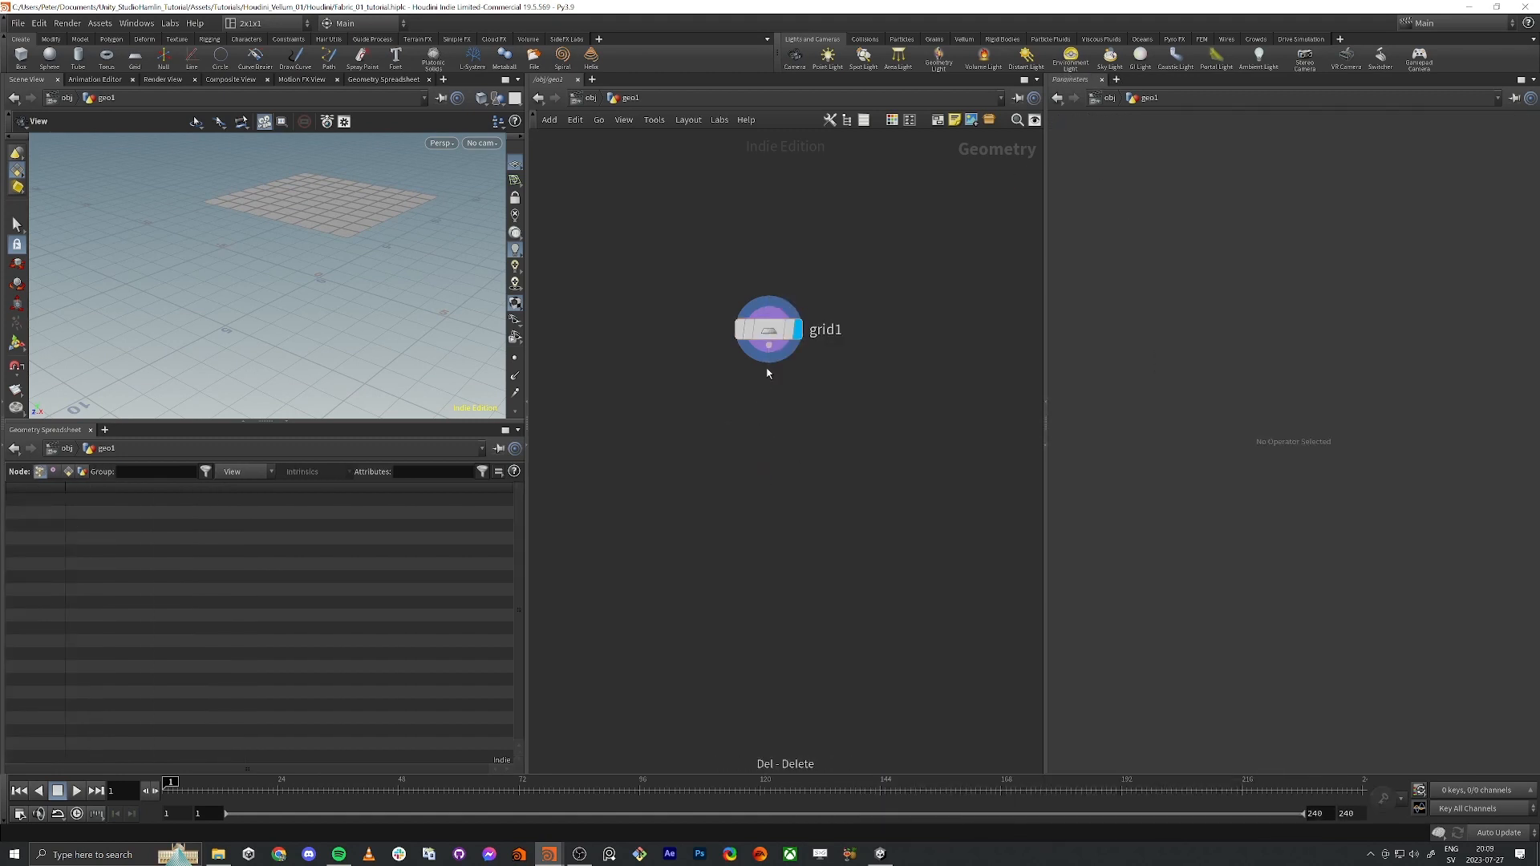
Step: Connect a ROP FBX Output node to the grid's output and place it below the grid
left_click_drag(769, 347, 780, 569)
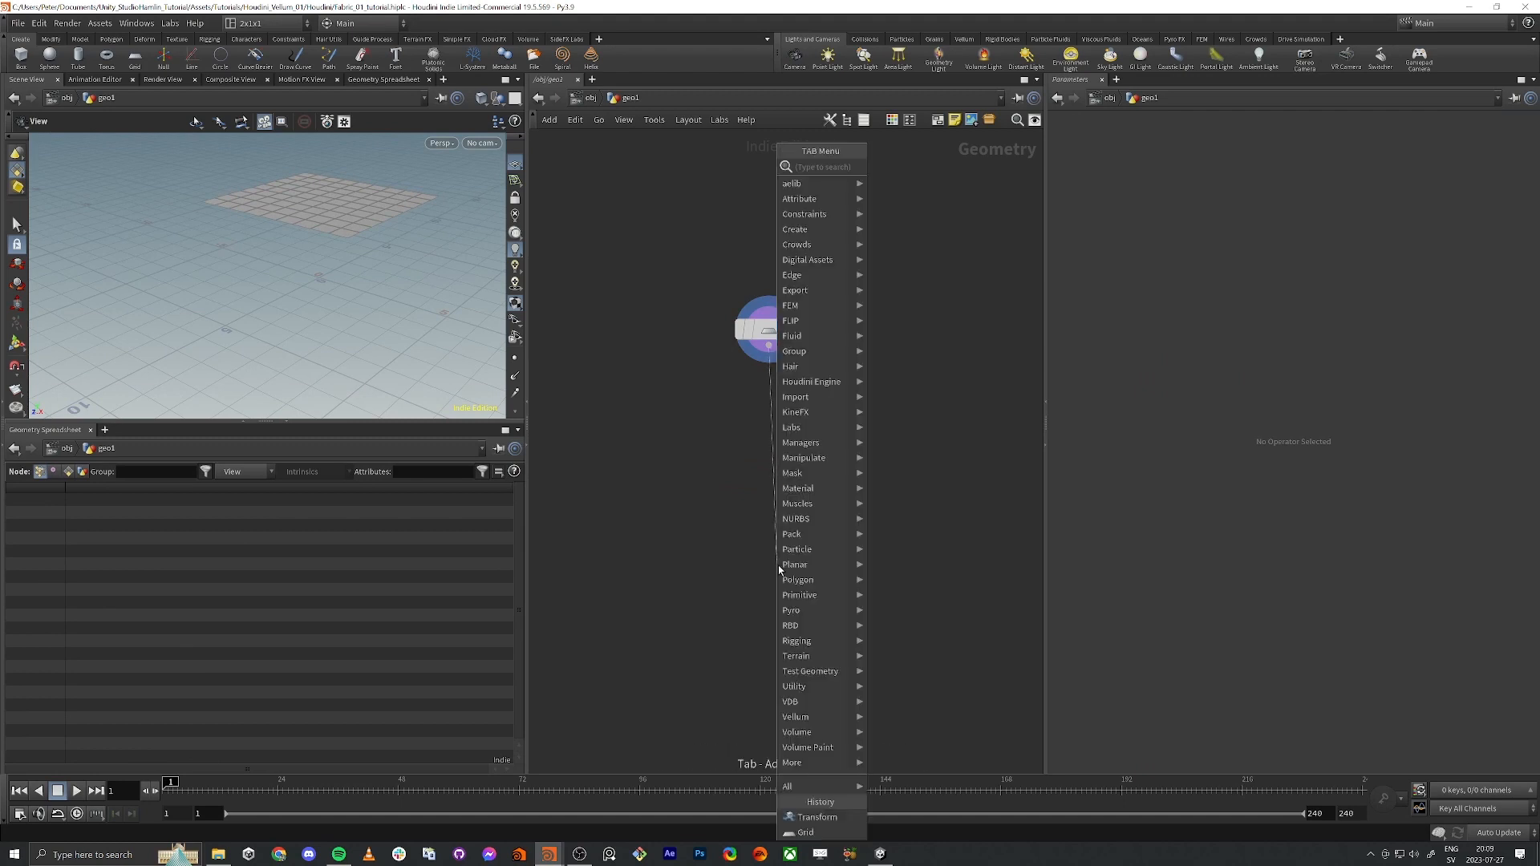
type("rop fbx")
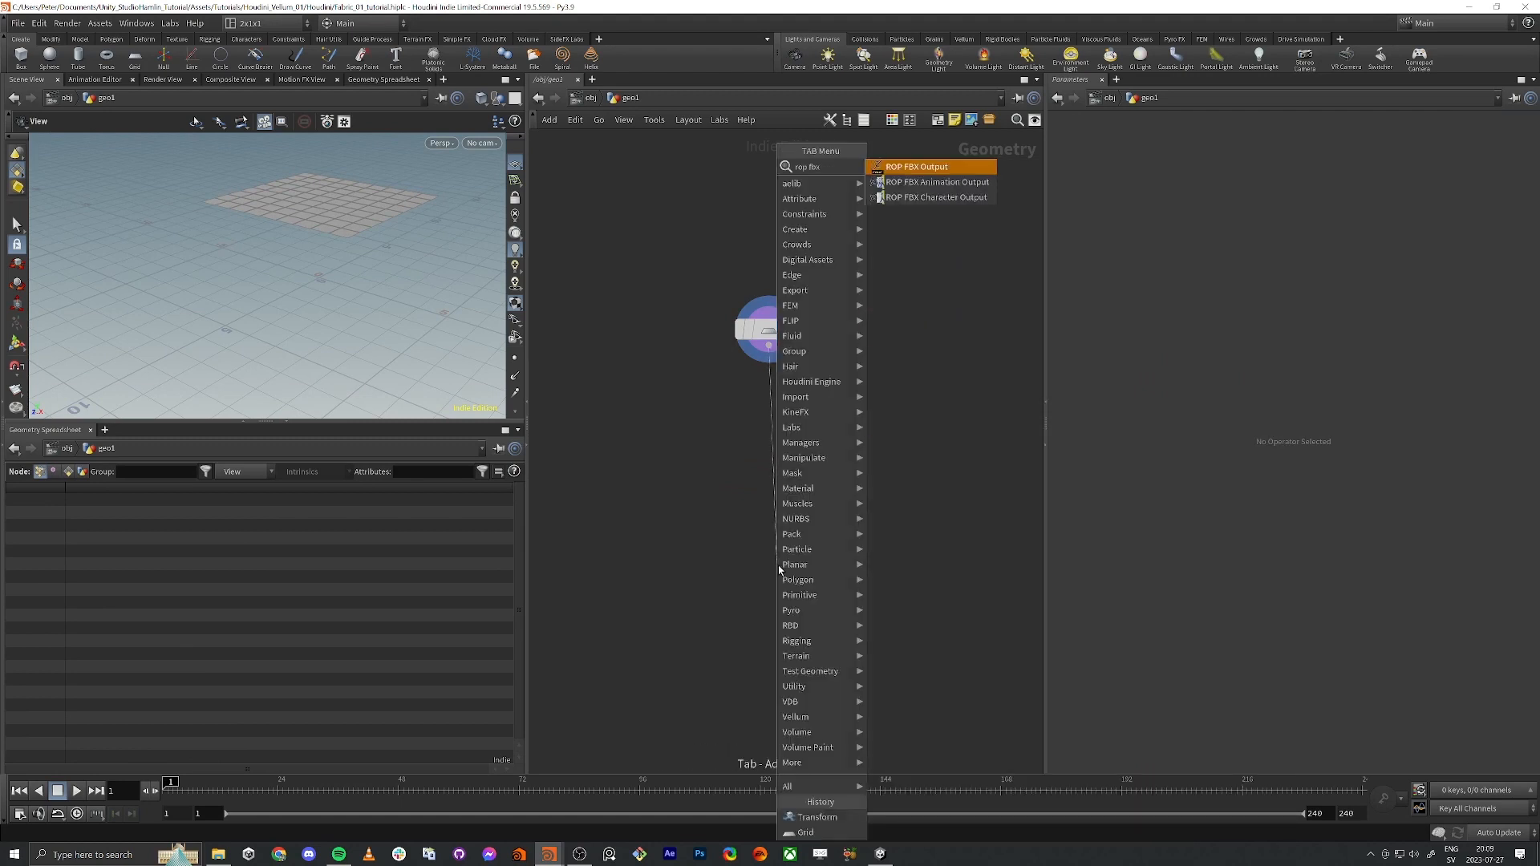
key("Return")
left_click(772, 483)
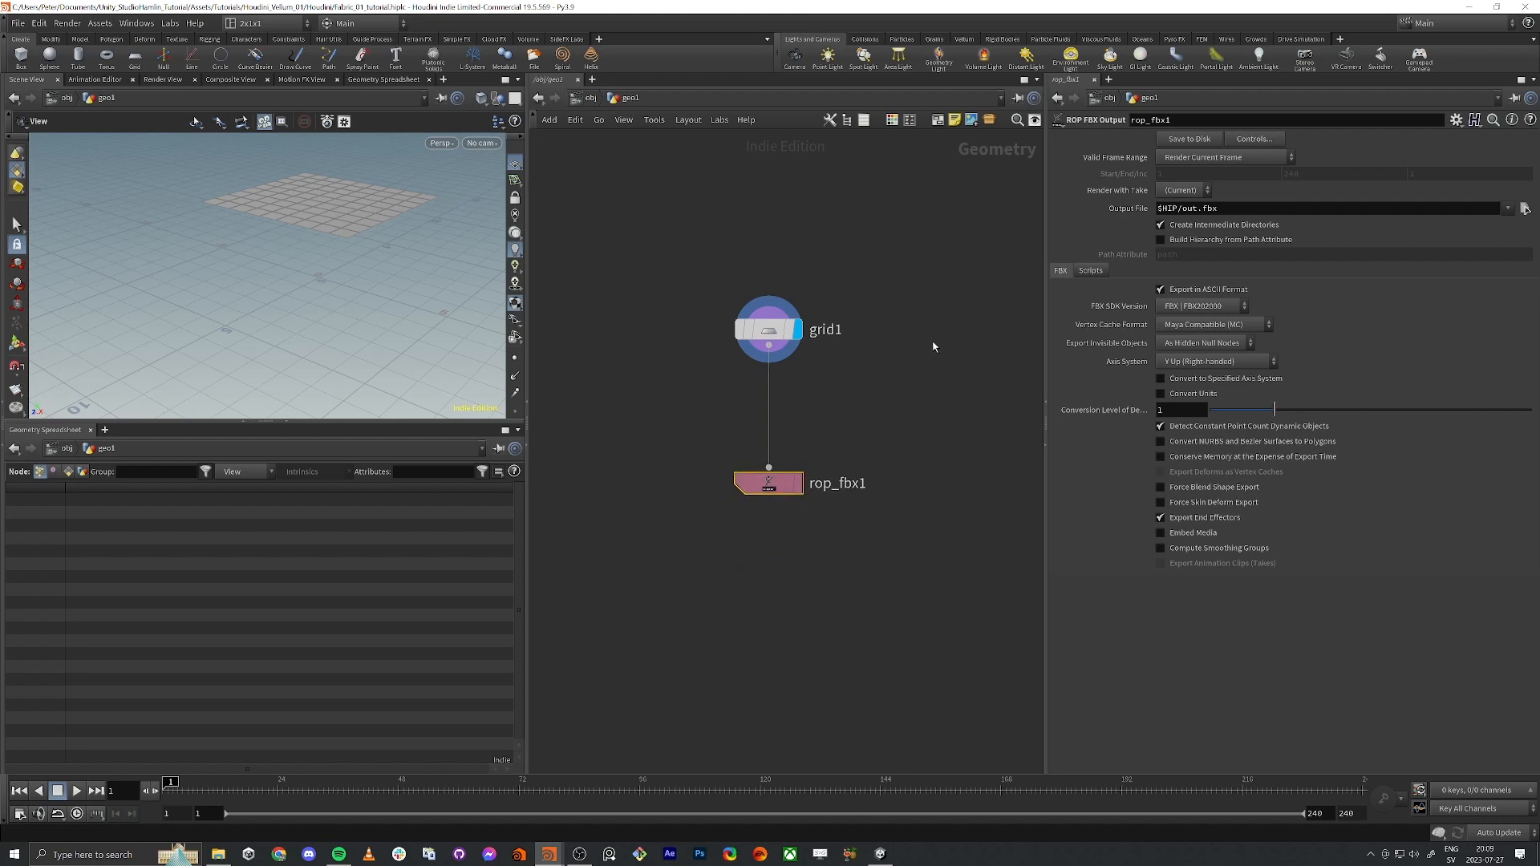
Step: Inspect the full folder path that the $HIP variable stands for in the FBX output file setting
left_click(1157, 208)
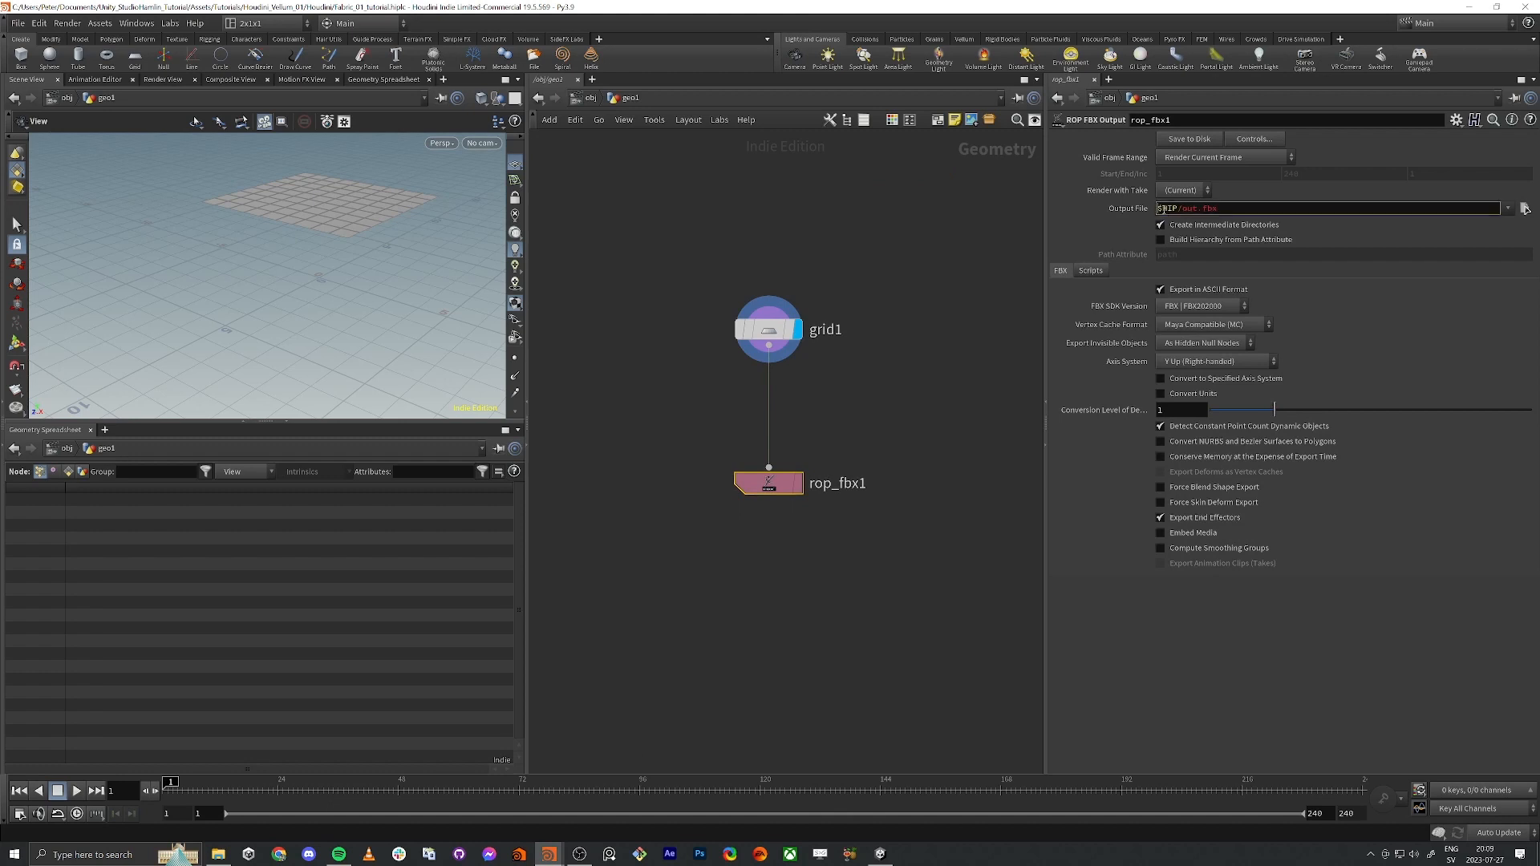
left_click(967, 232)
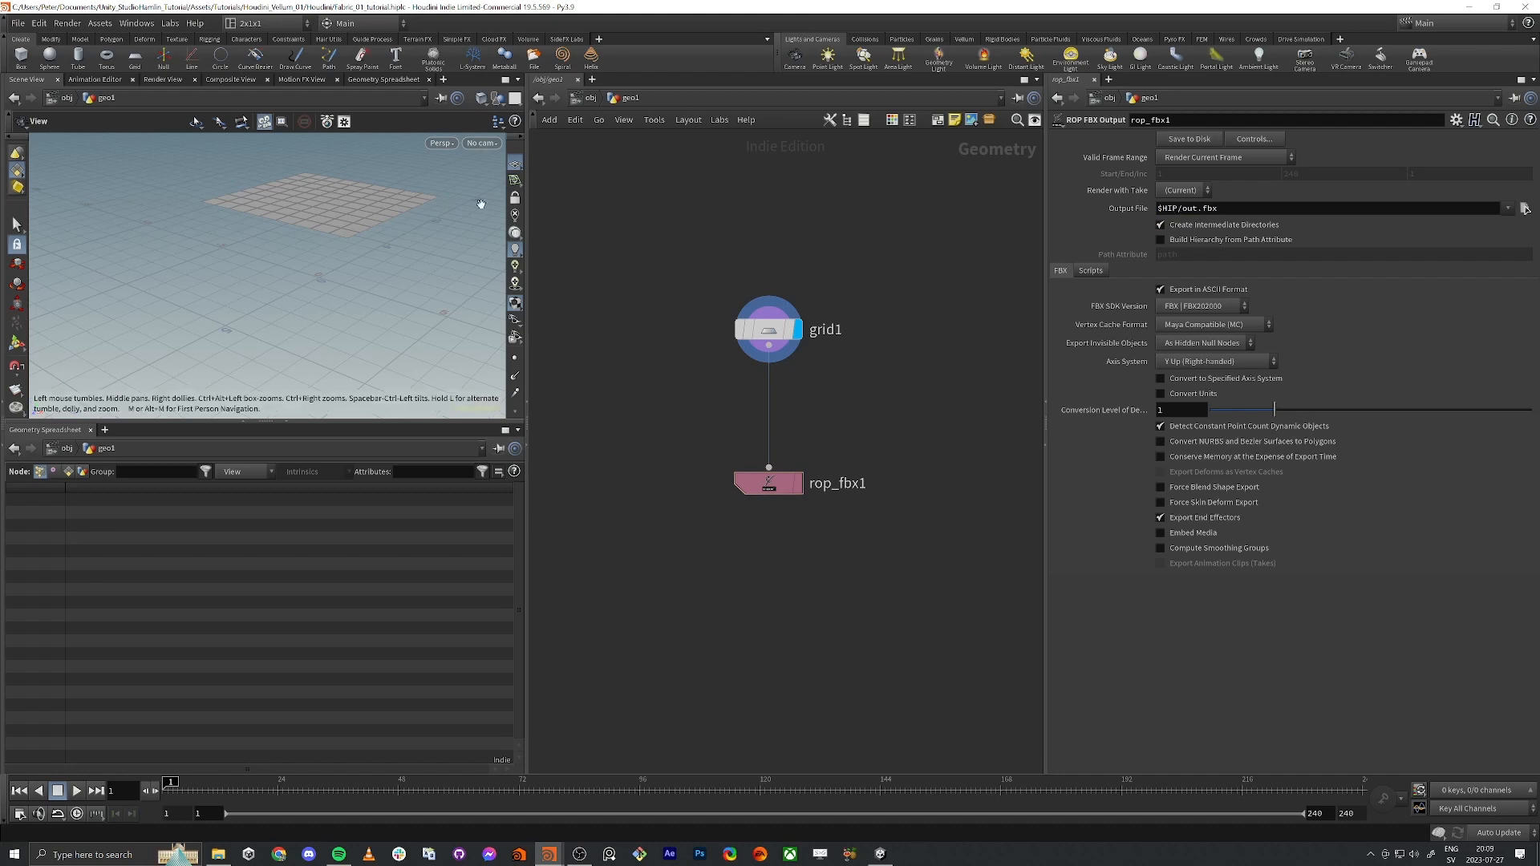
left_click(1126, 213)
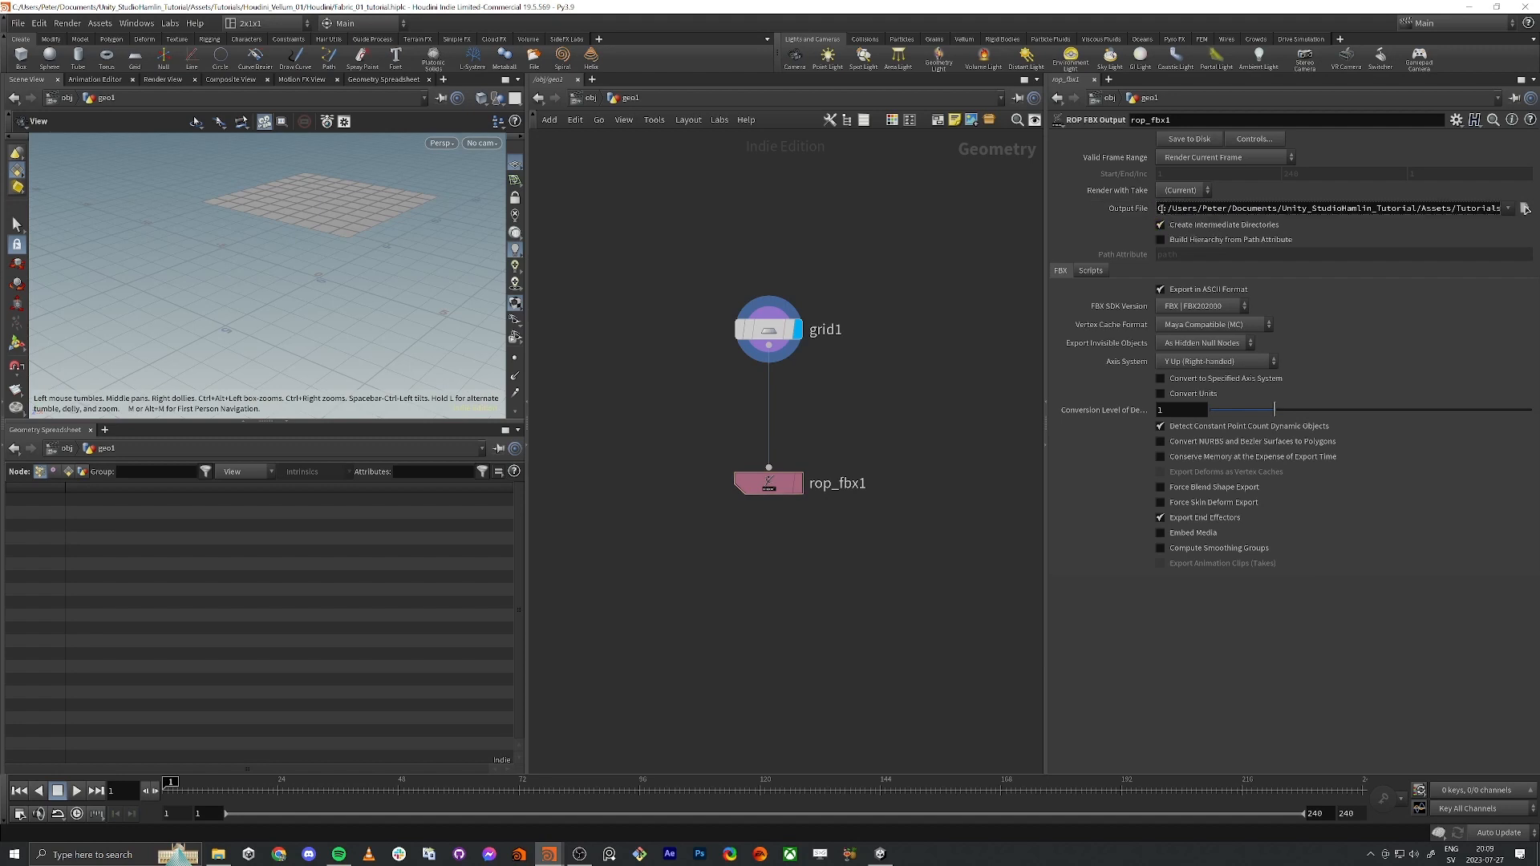
left_click_drag(1159, 209, 1447, 213)
left_click(1461, 209)
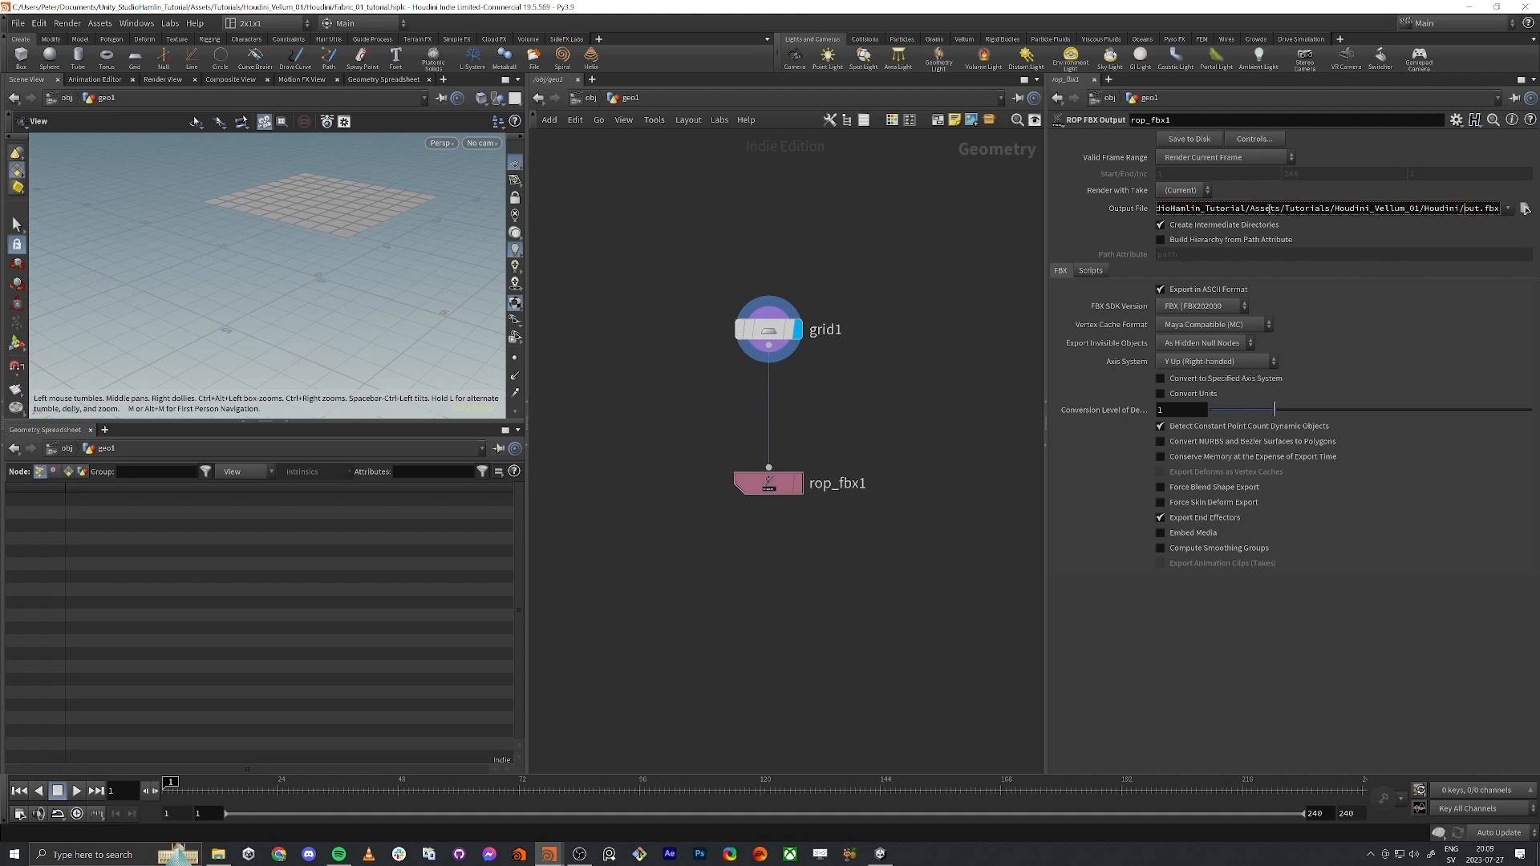
middle_click(1117, 210, "ctrl")
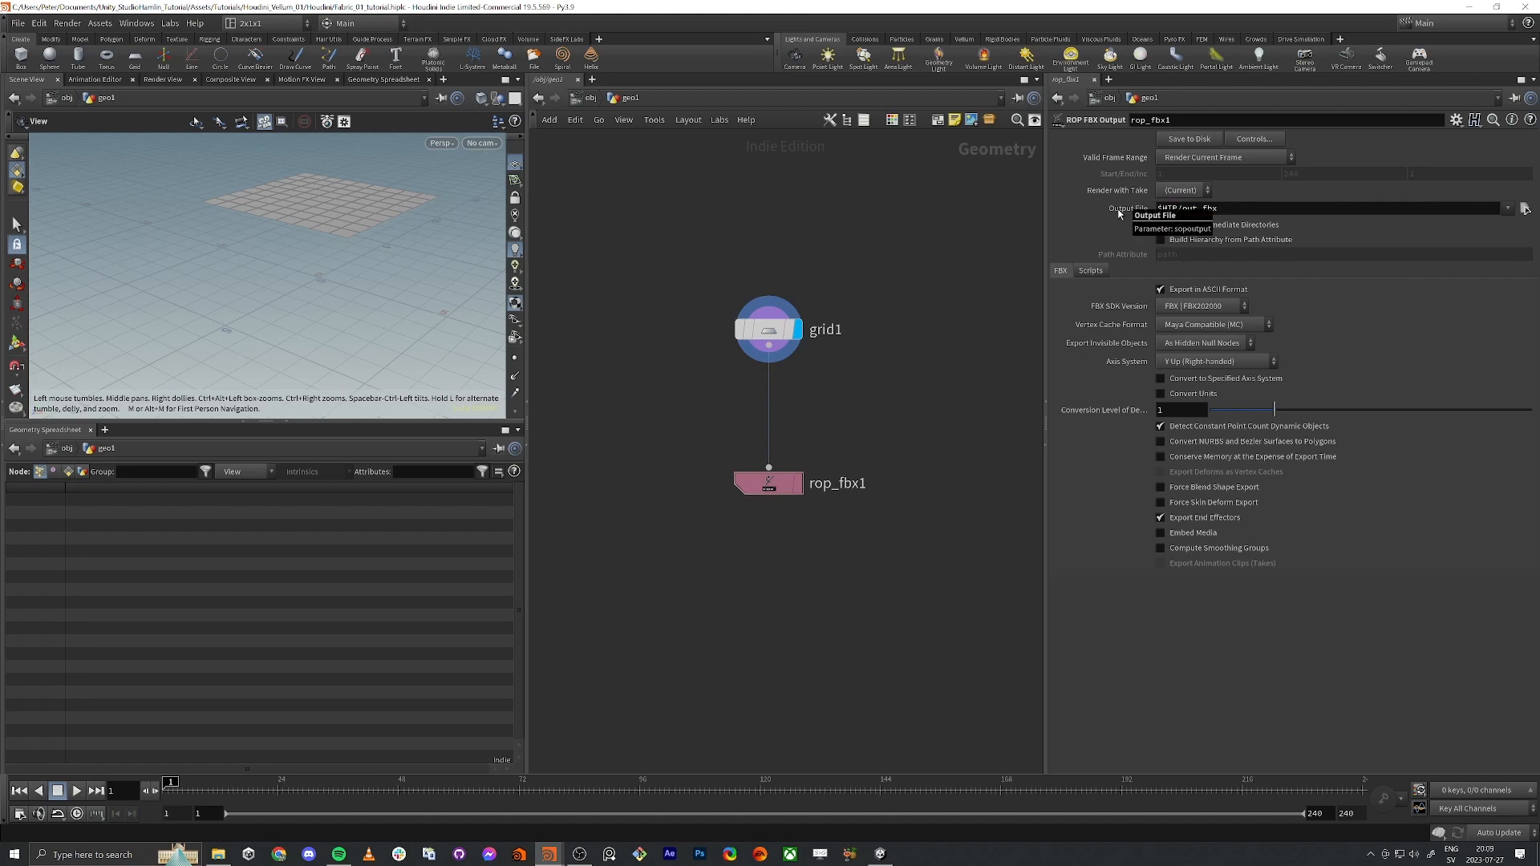
Step: Set the FBX output file to $HIP/fabric_01_Lod1.fbx and save the grid to disk
left_click(1201, 210)
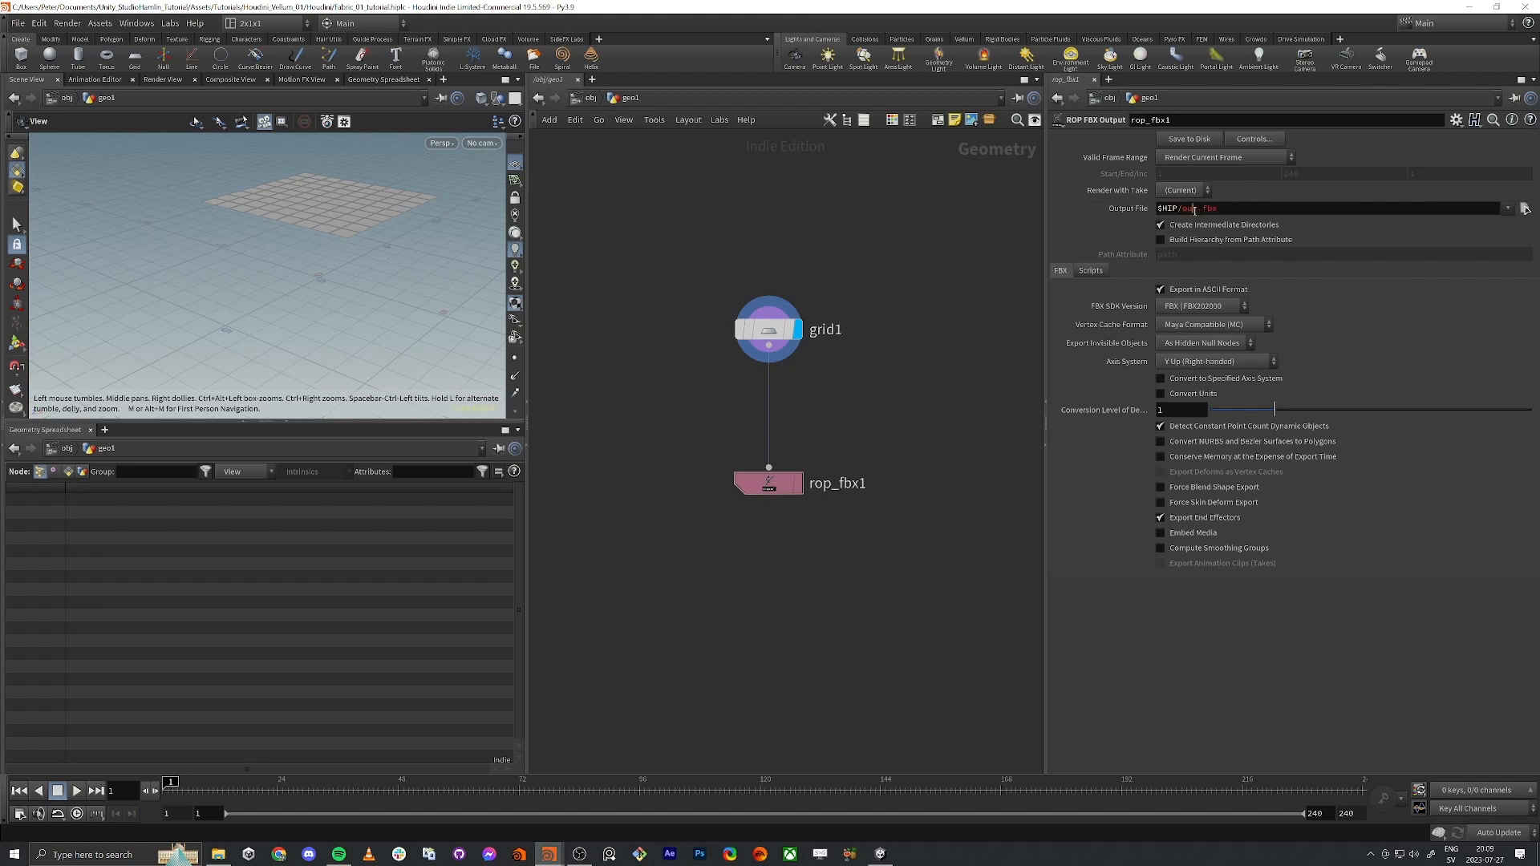
key("BackSpace")
key("BackSpace")
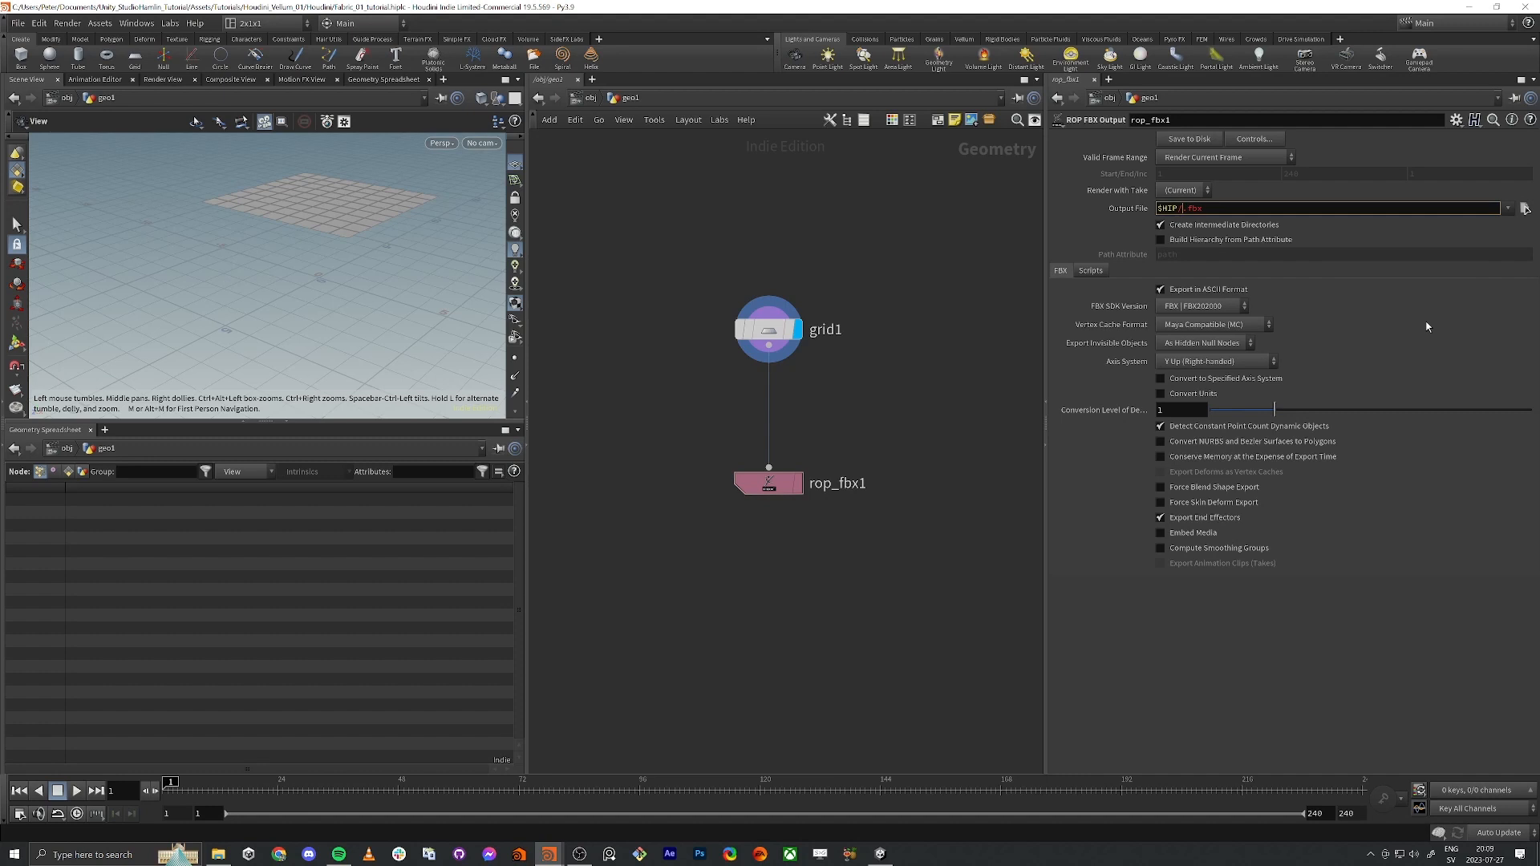
type("farbri")
key("BackSpace")
key("BackSpace")
type("bric_01_")
key("BackSpace")
key("BackSpace")
type("Lod1")
key("Return")
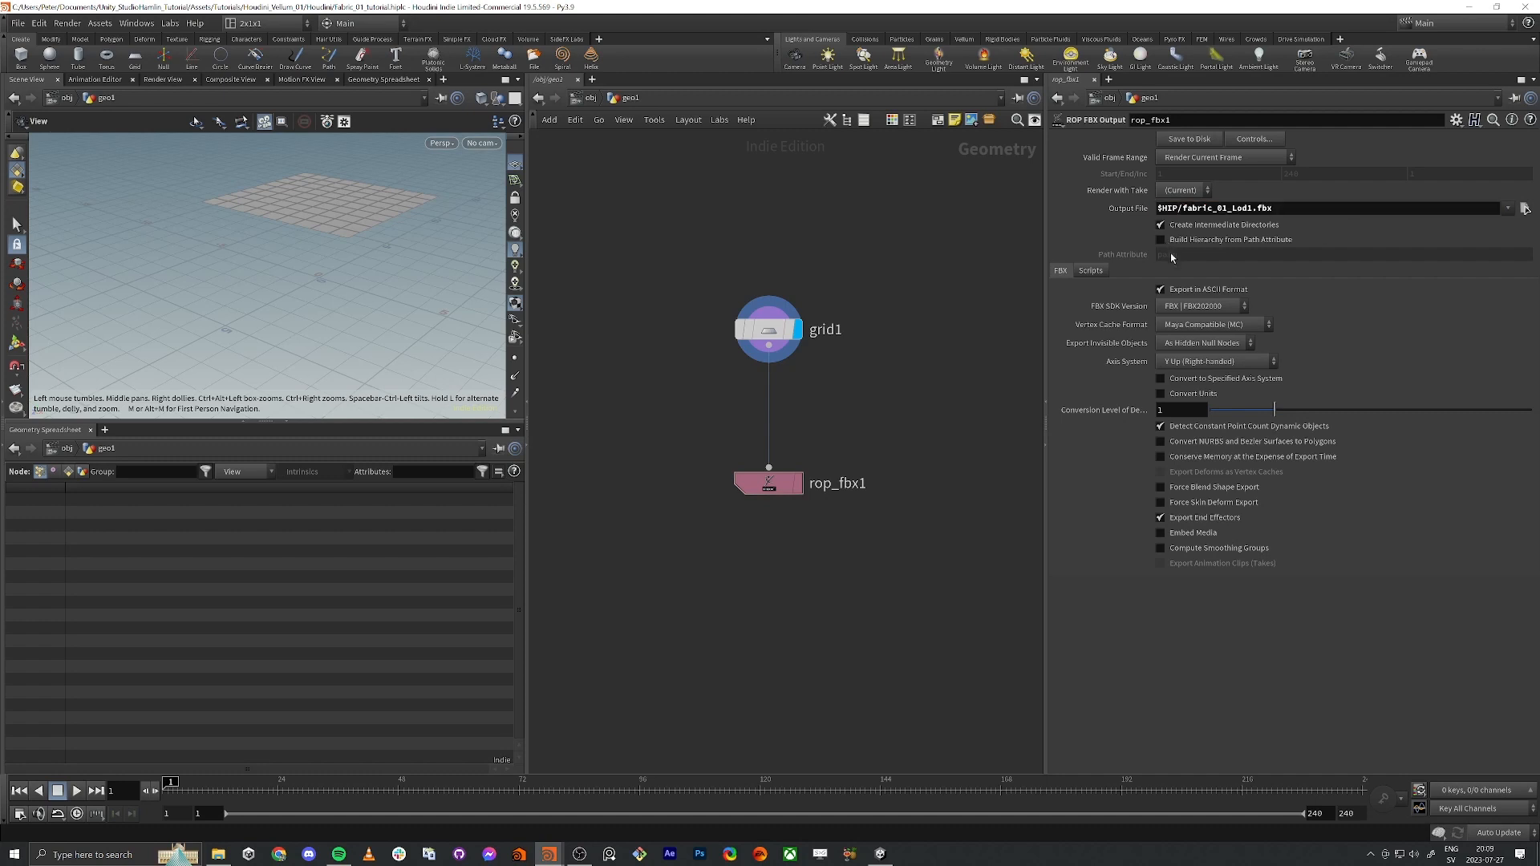
left_click(798, 475)
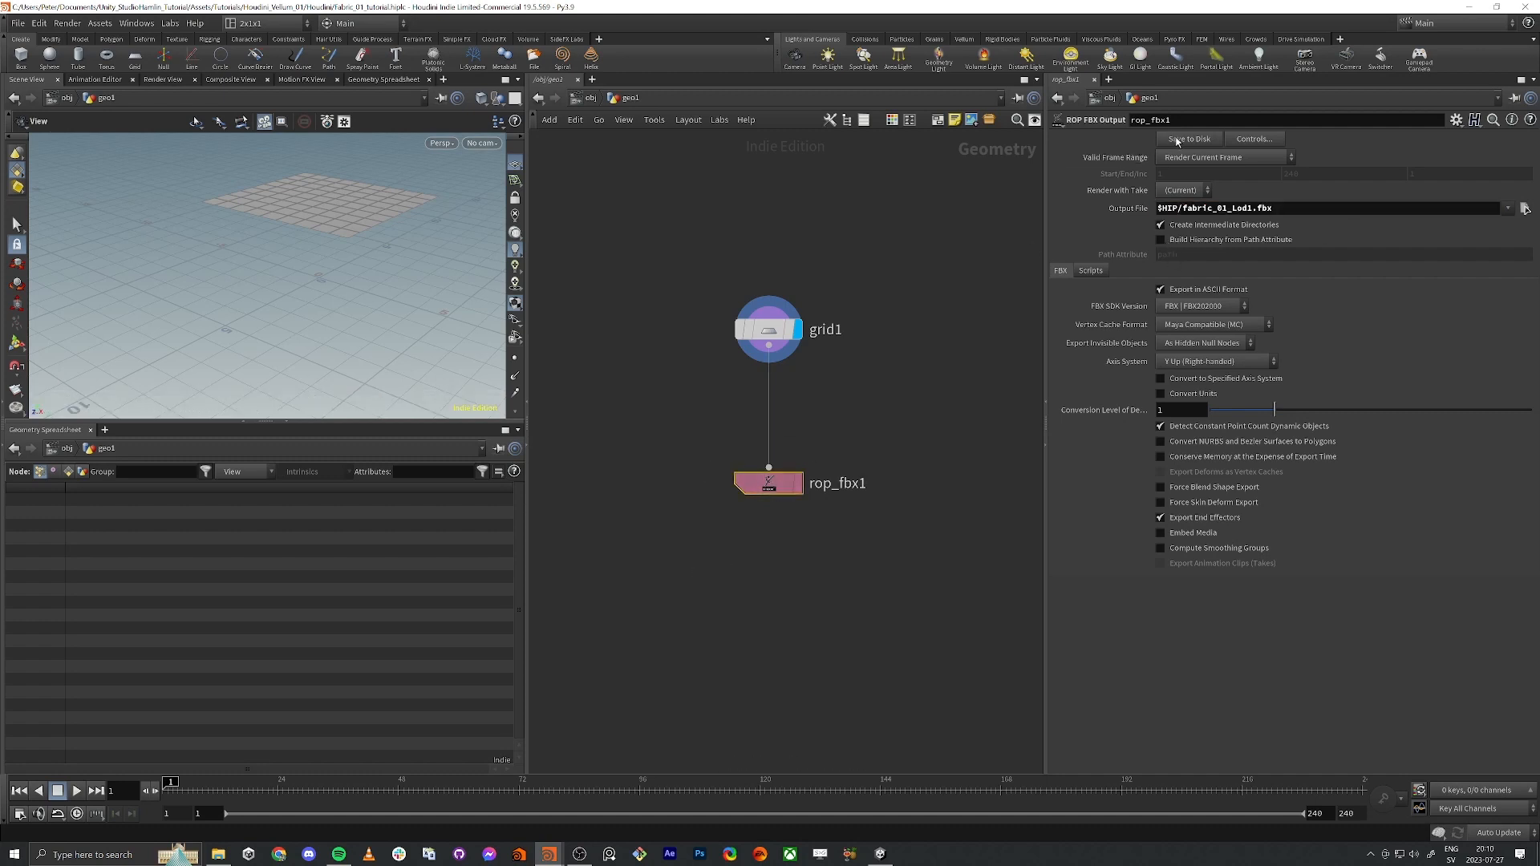
Step: Switch to Unity and arrange the Unity and Houdini windows side by side
double_click(896, 9)
left_click(421, 13)
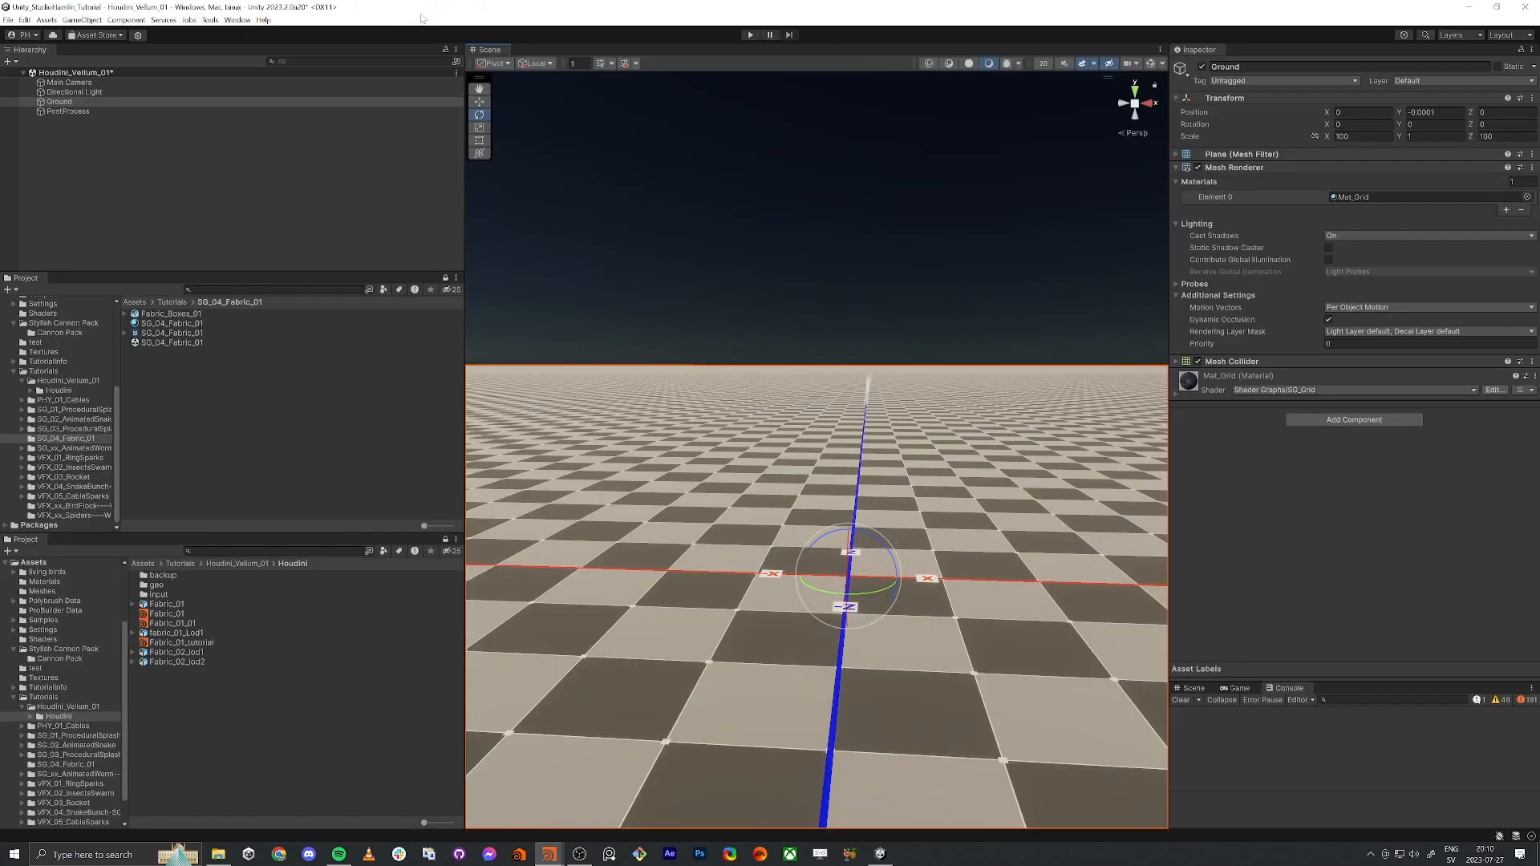
key("super+Left")
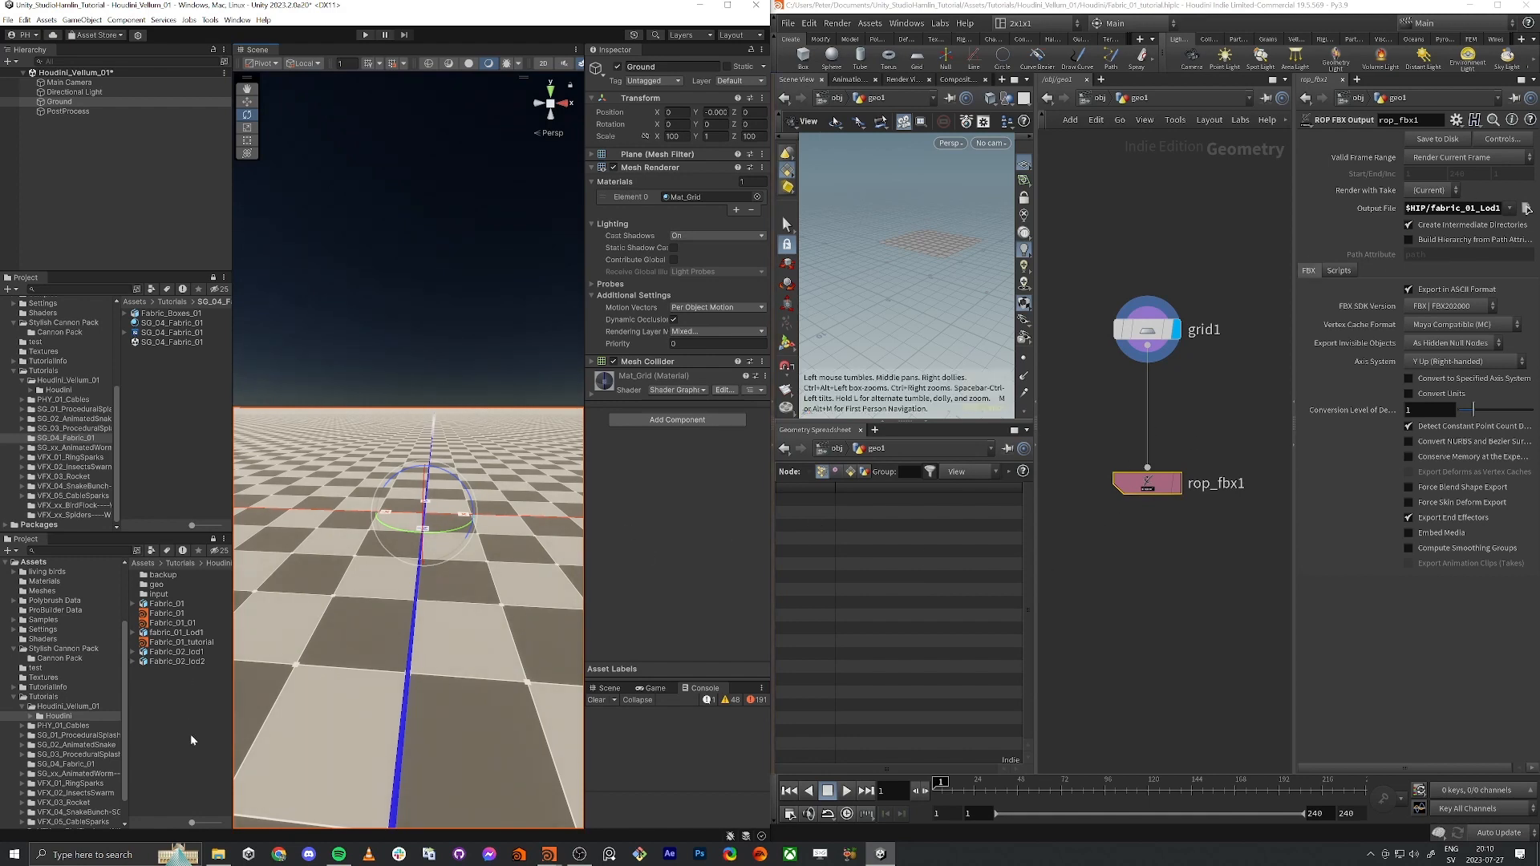
Step: Place the exported fabric_01_Lod1 model from the Houdini project folder into the Unity scene near the origin
left_click(158, 740)
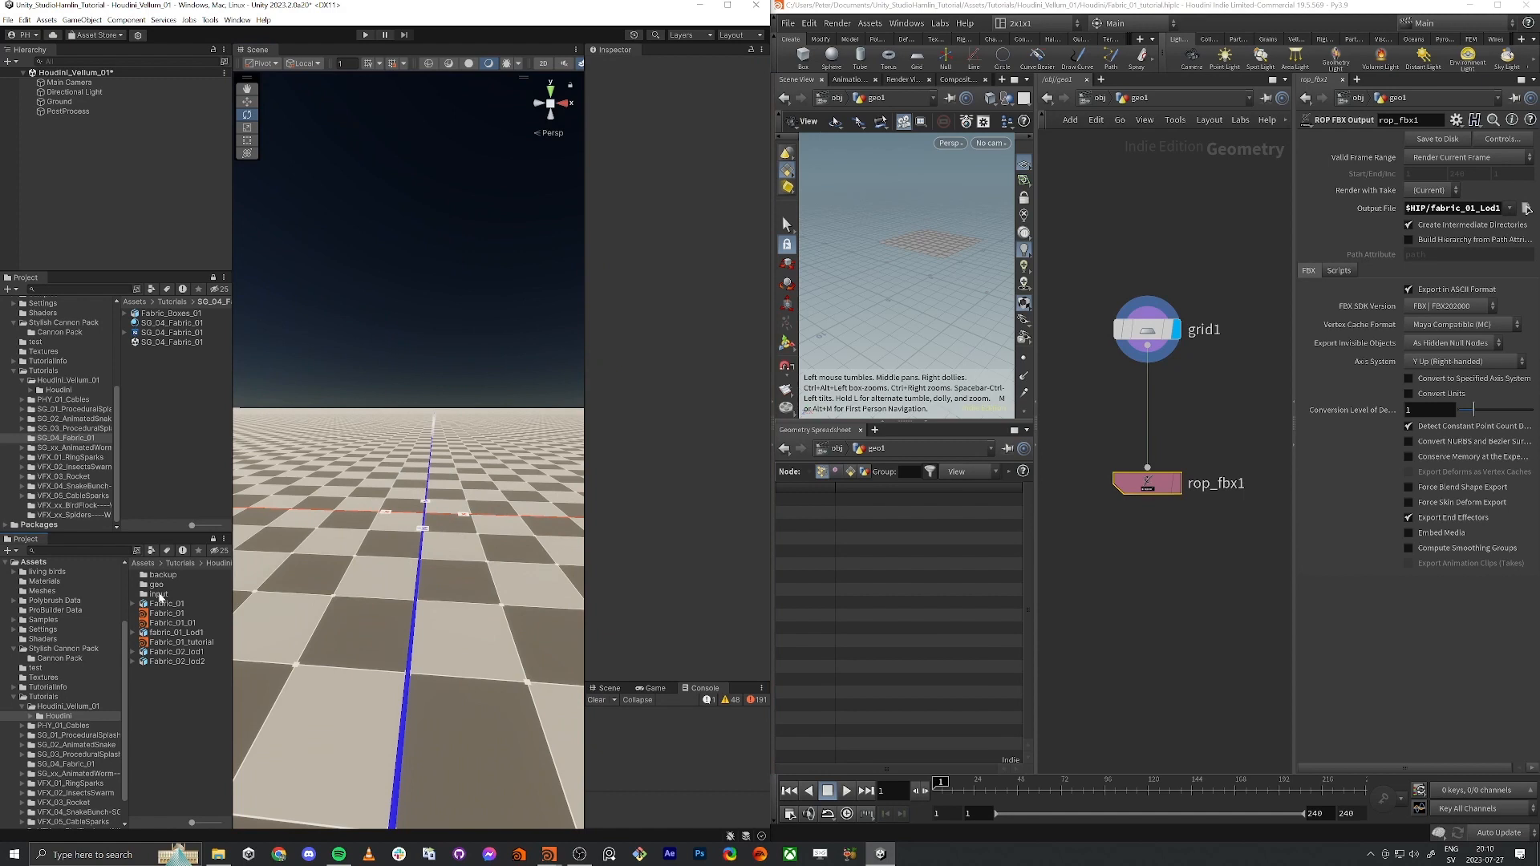
left_click(178, 634)
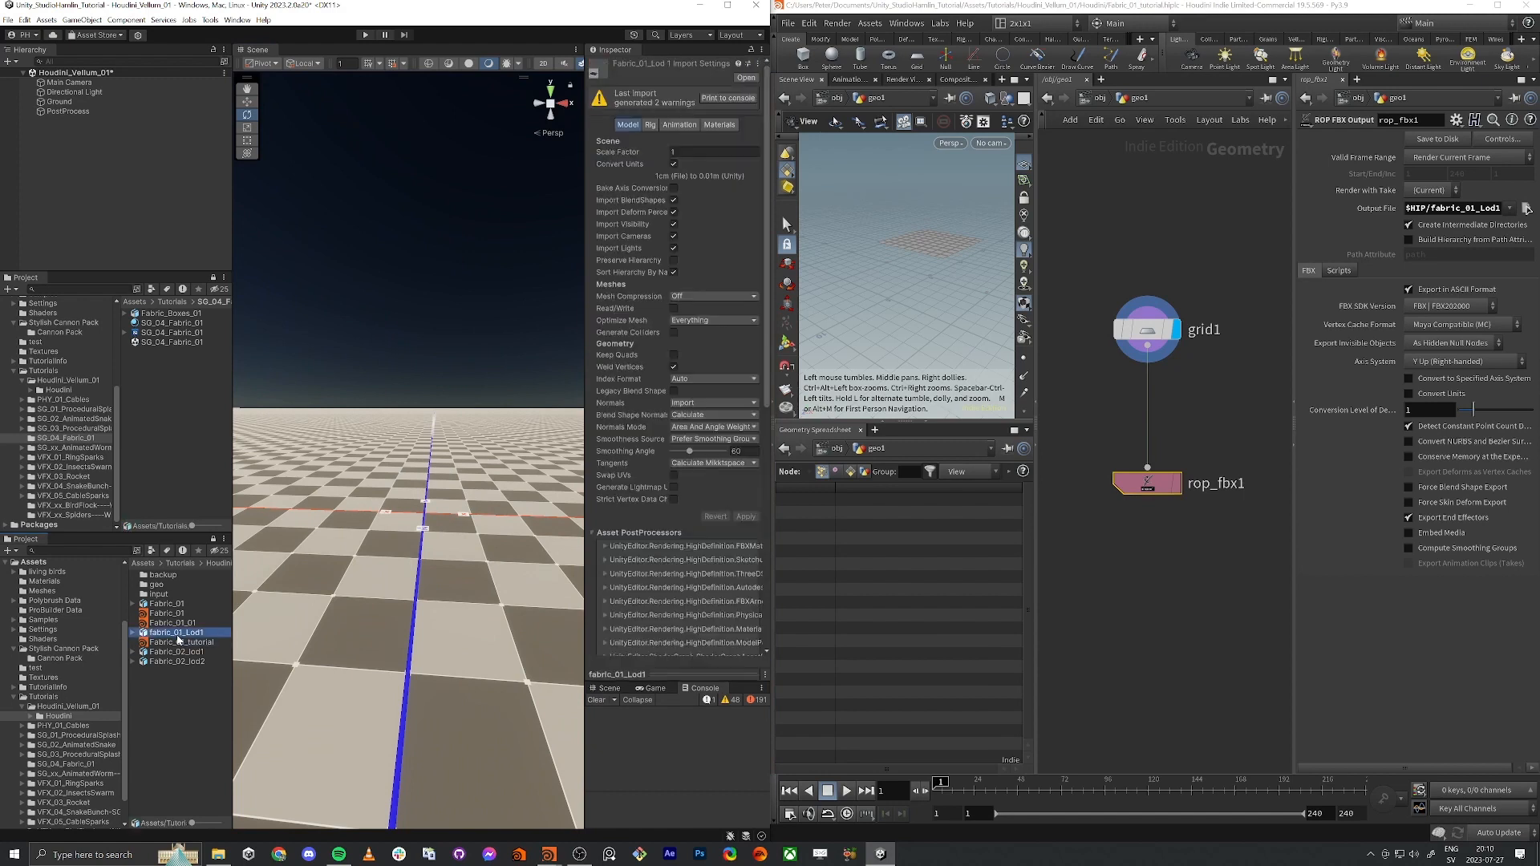
left_click_drag(165, 640, 416, 495)
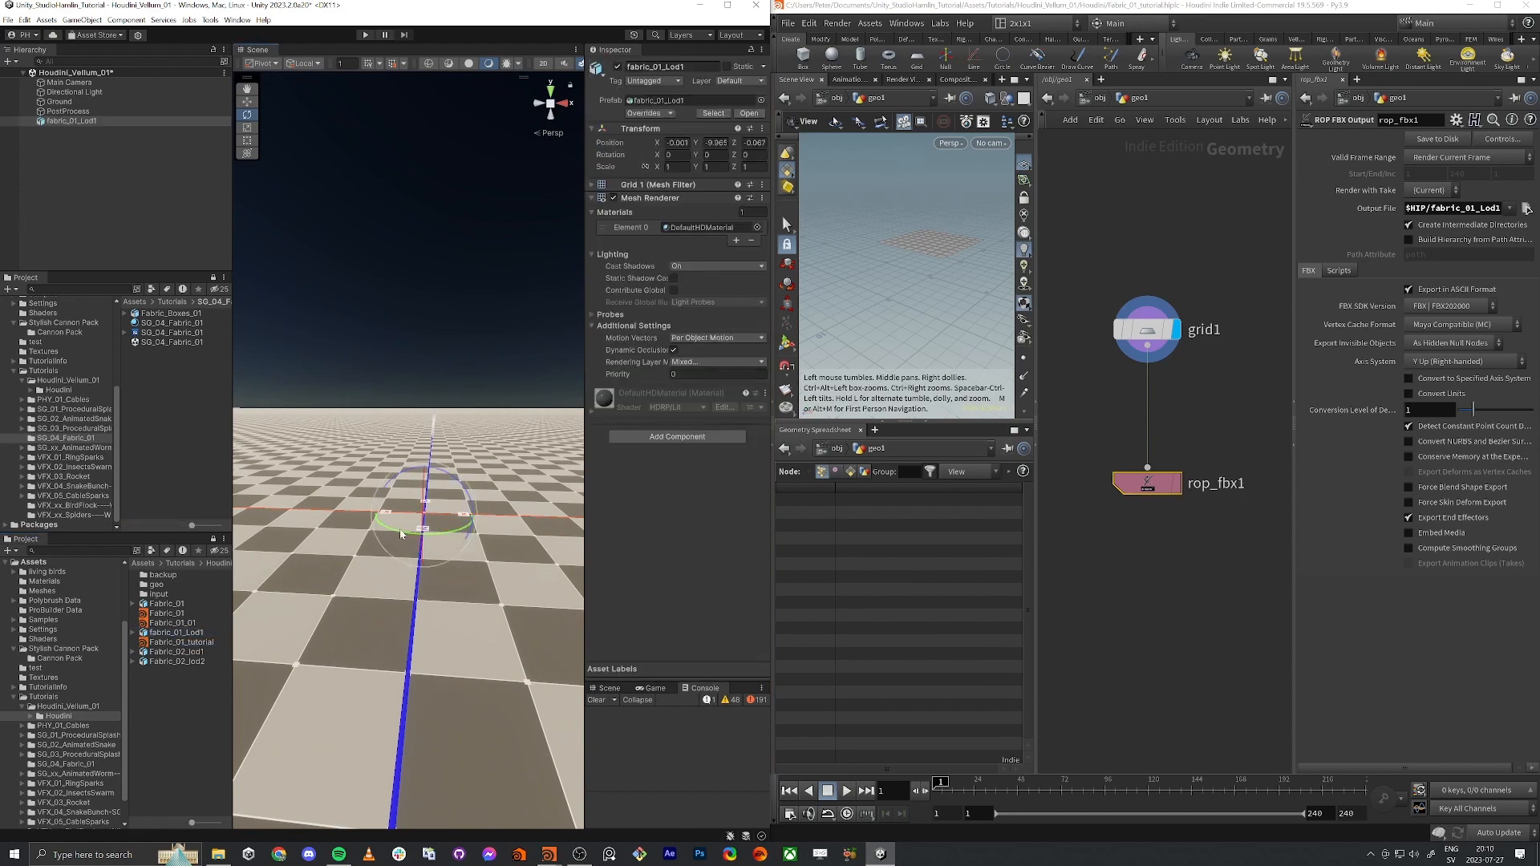
right_click_drag(416, 495, 406, 590)
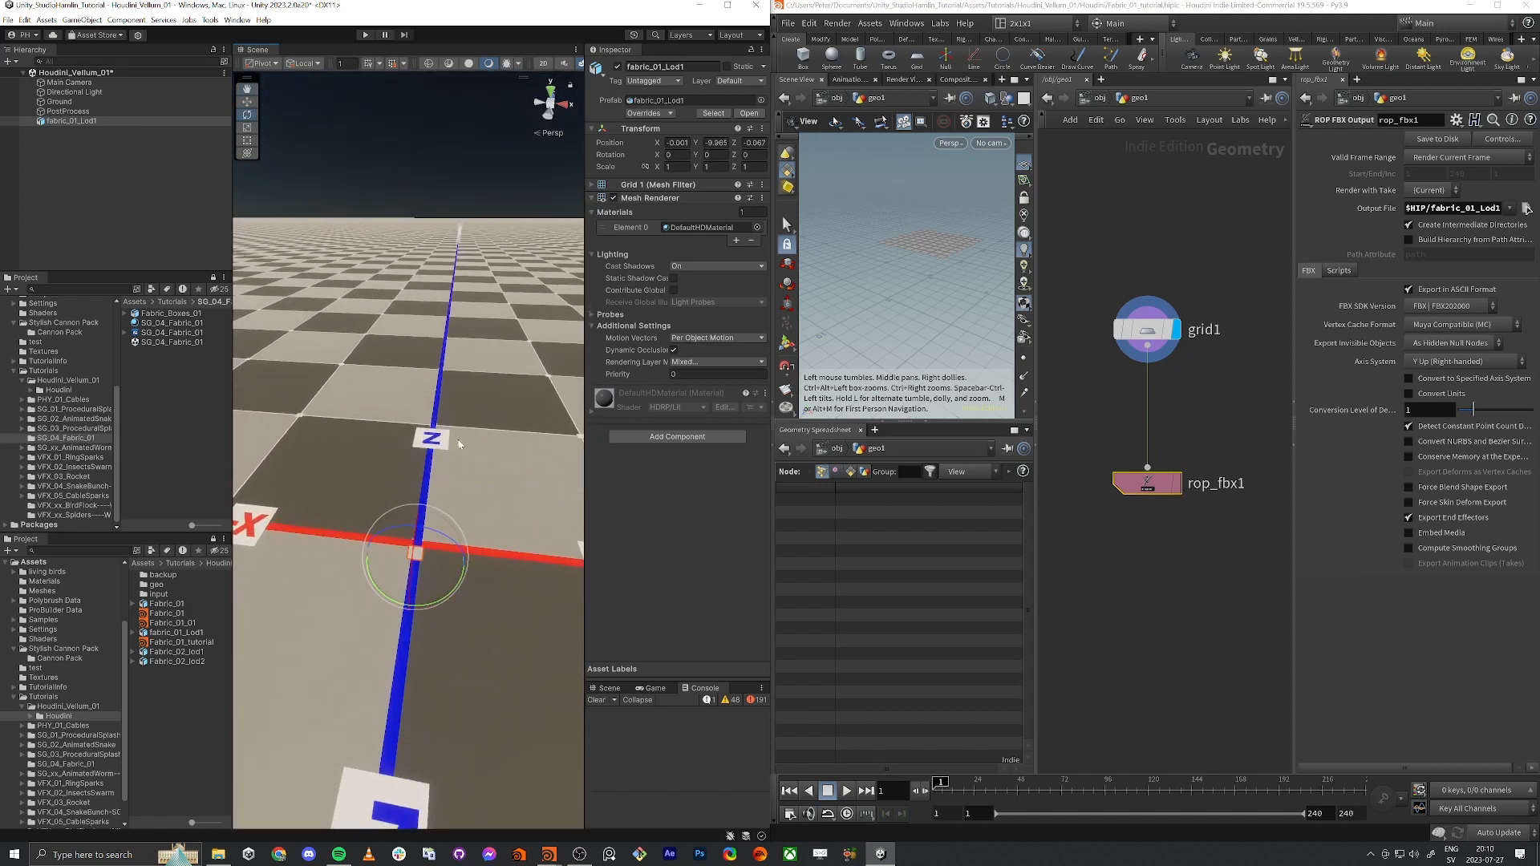
Step: Set the position of fabric_01_Lod1 in the Unity scene to 0, 0, 0
left_click(674, 144)
type("0")
key("Tab")
type("0")
key("Tab")
type("0")
key("Return")
right_click_drag(371, 471, 382, 463)
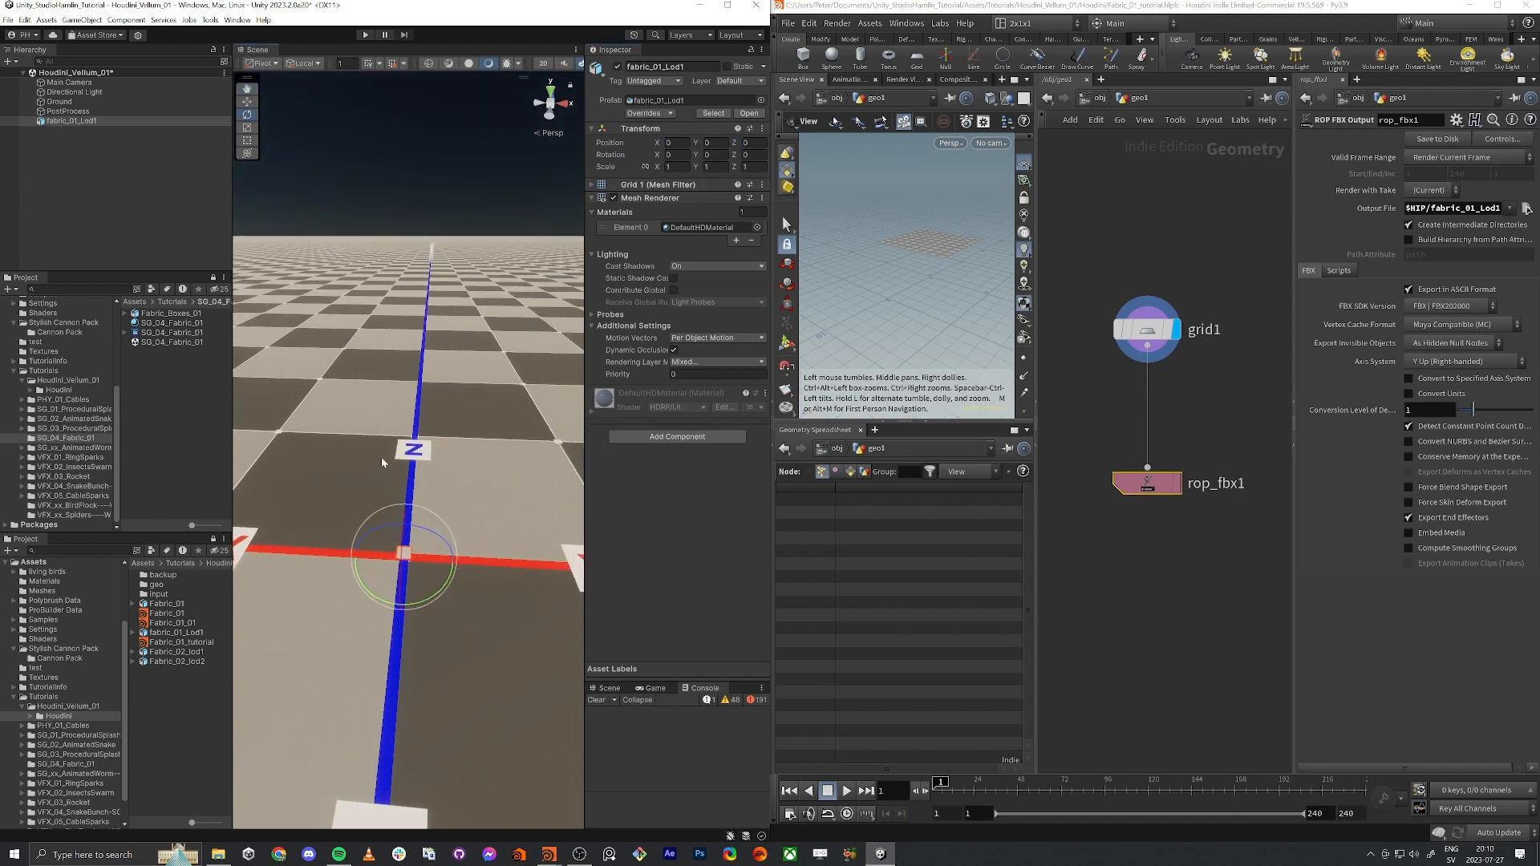
Step: In Houdini, space the grid and FBX output nodes apart and insert a Transform node on the wire just above the output node
left_click_drag(1148, 330, 1156, 220)
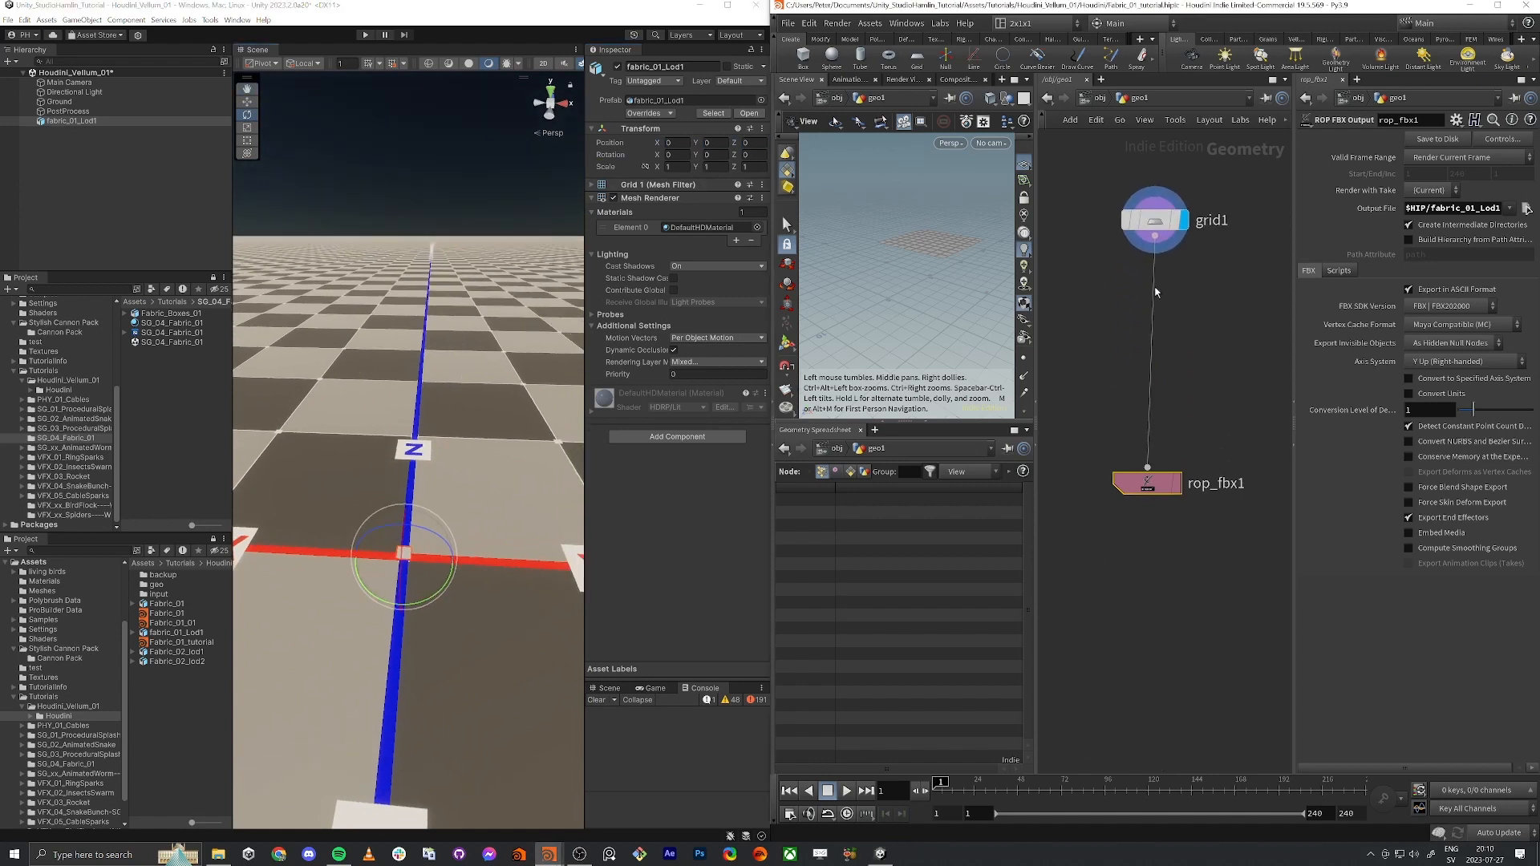
left_click_drag(1148, 482, 1155, 705)
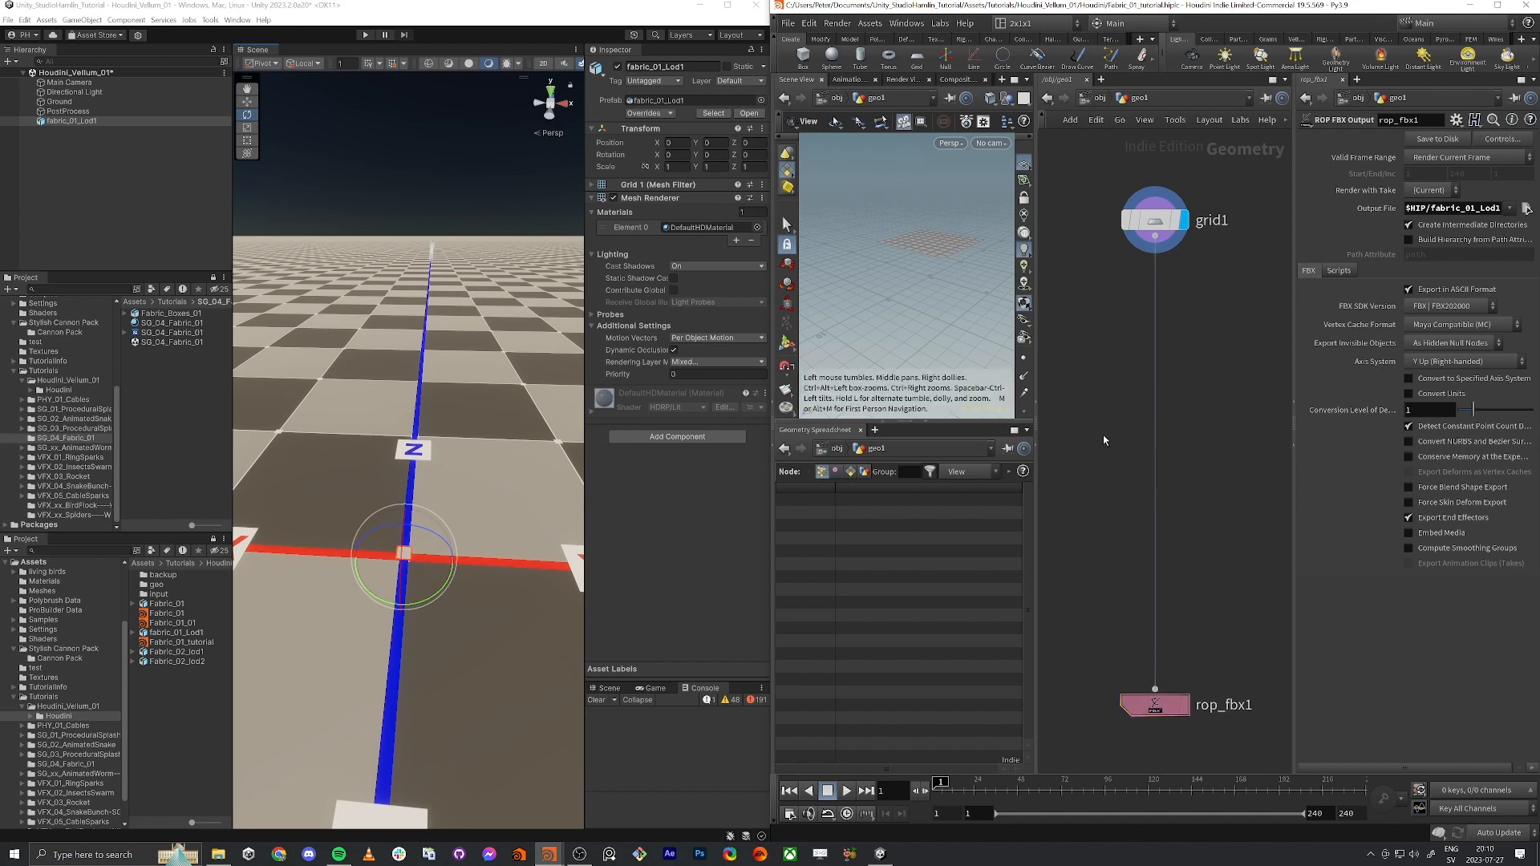
key("Tab")
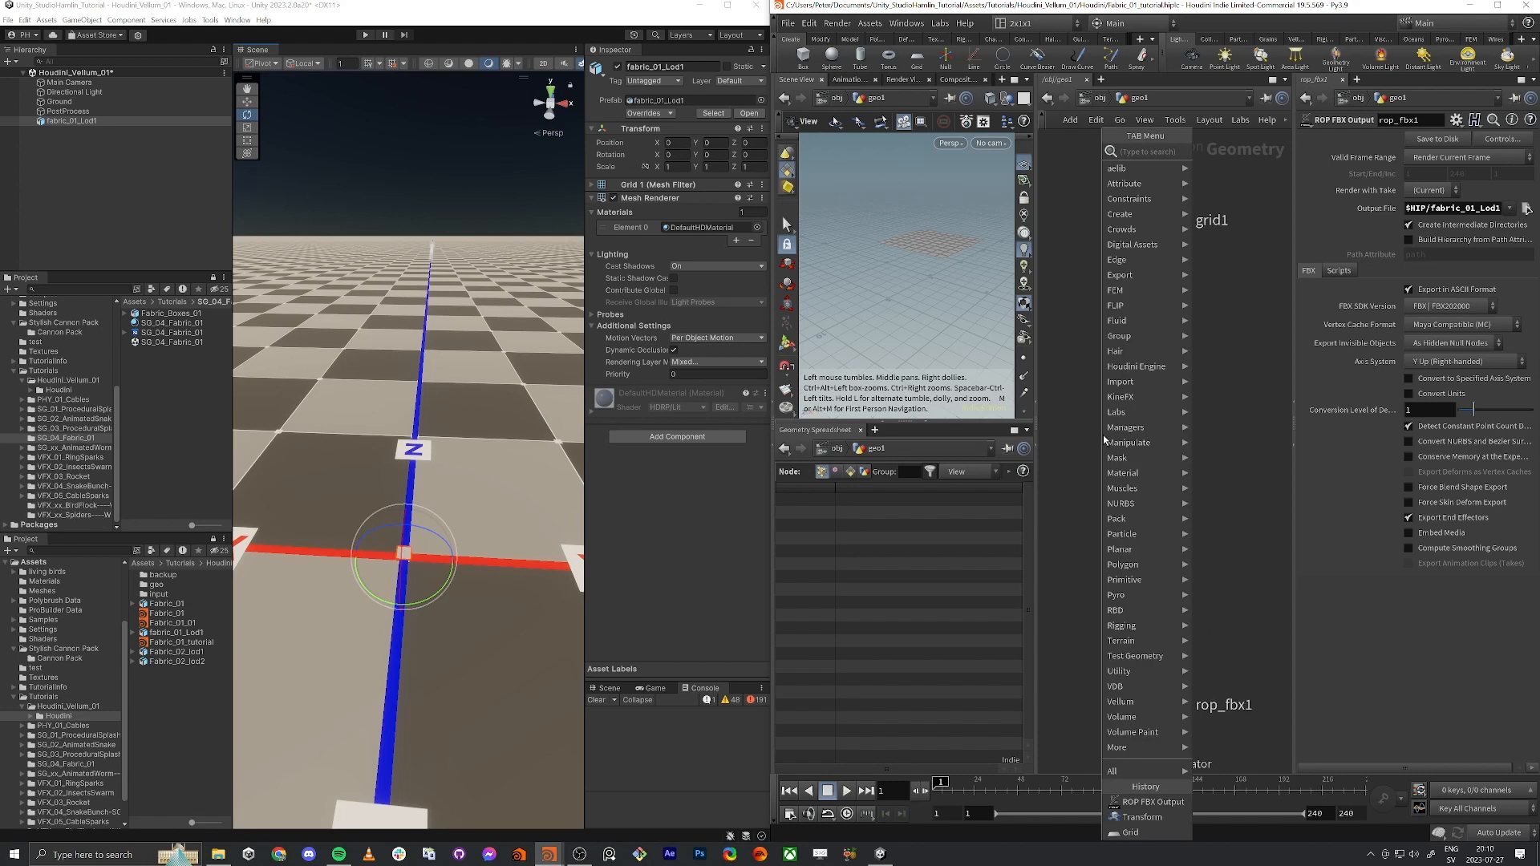
key("Tab")
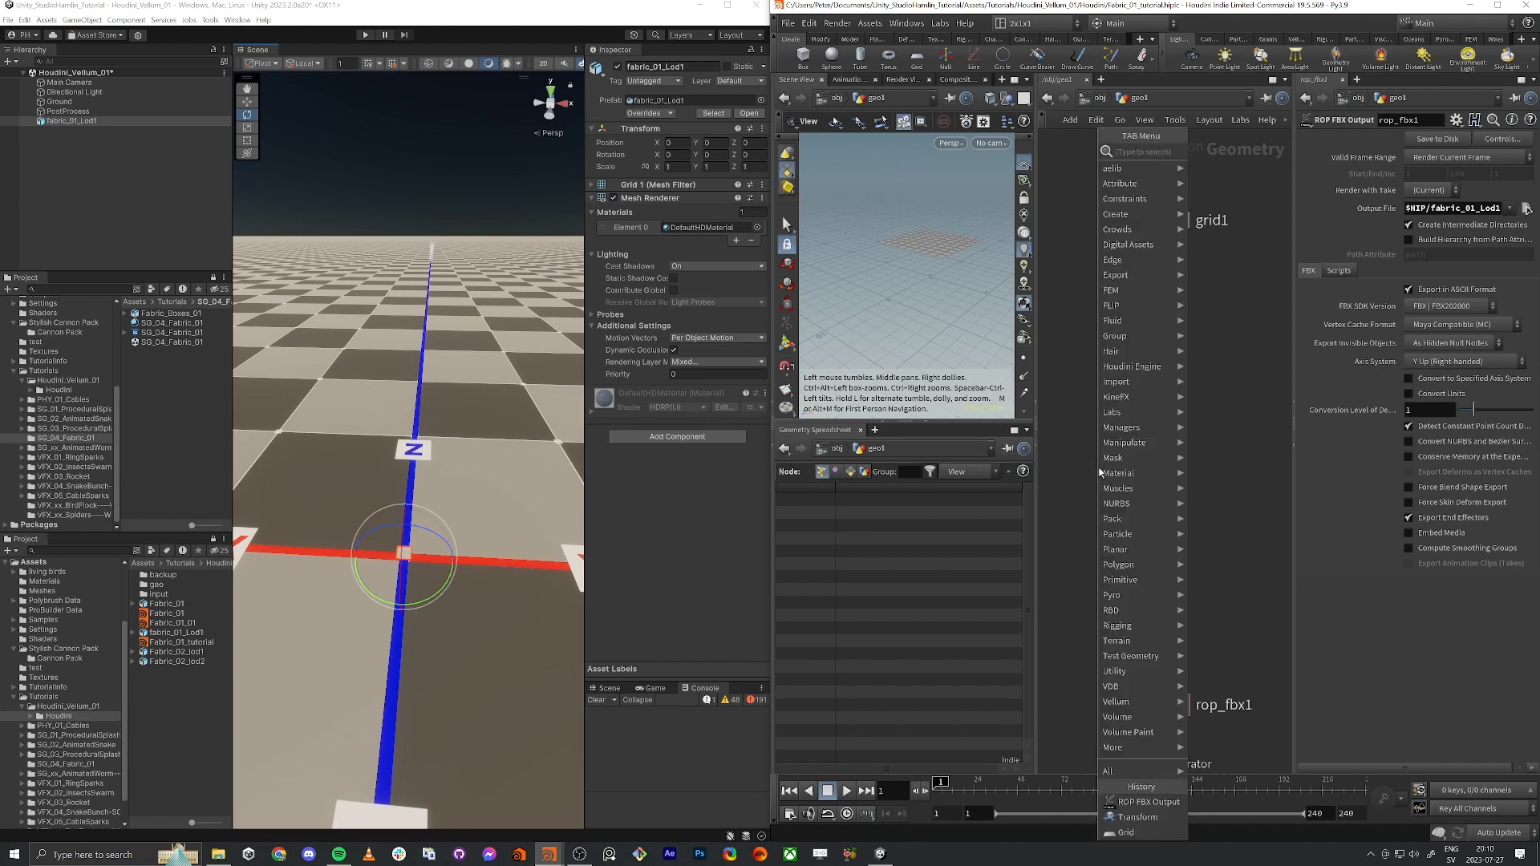
type("tr")
key("Down")
key("Down")
key("Return")
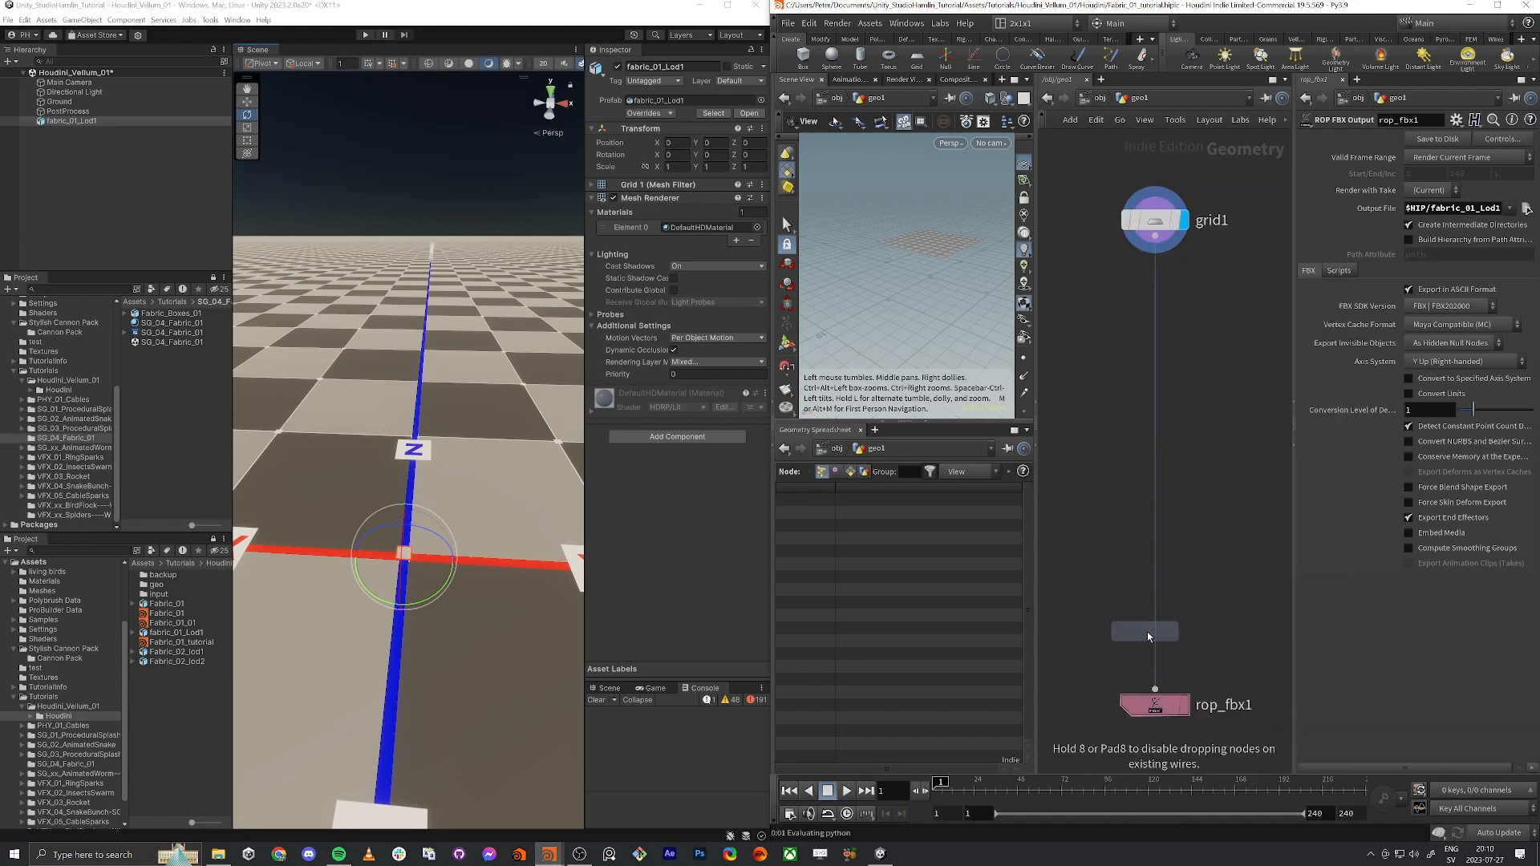
left_click(1147, 637)
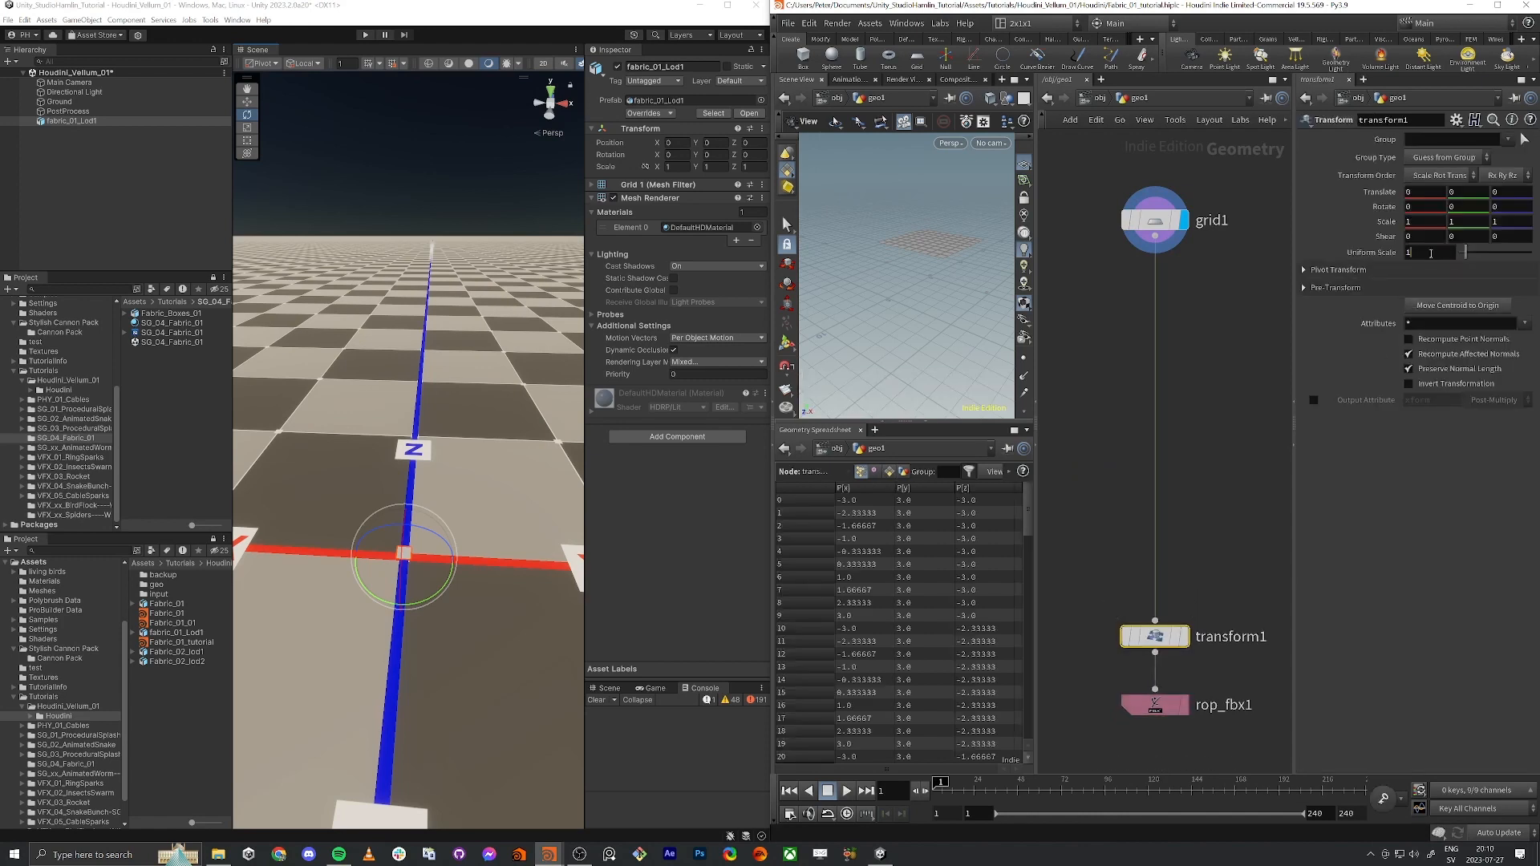
Step: Set the Transform node's uniform scale to 100, save the FBX to disk again and check the updated model's size in the Unity scene
type("00")
key("Return")
left_click(1155, 705)
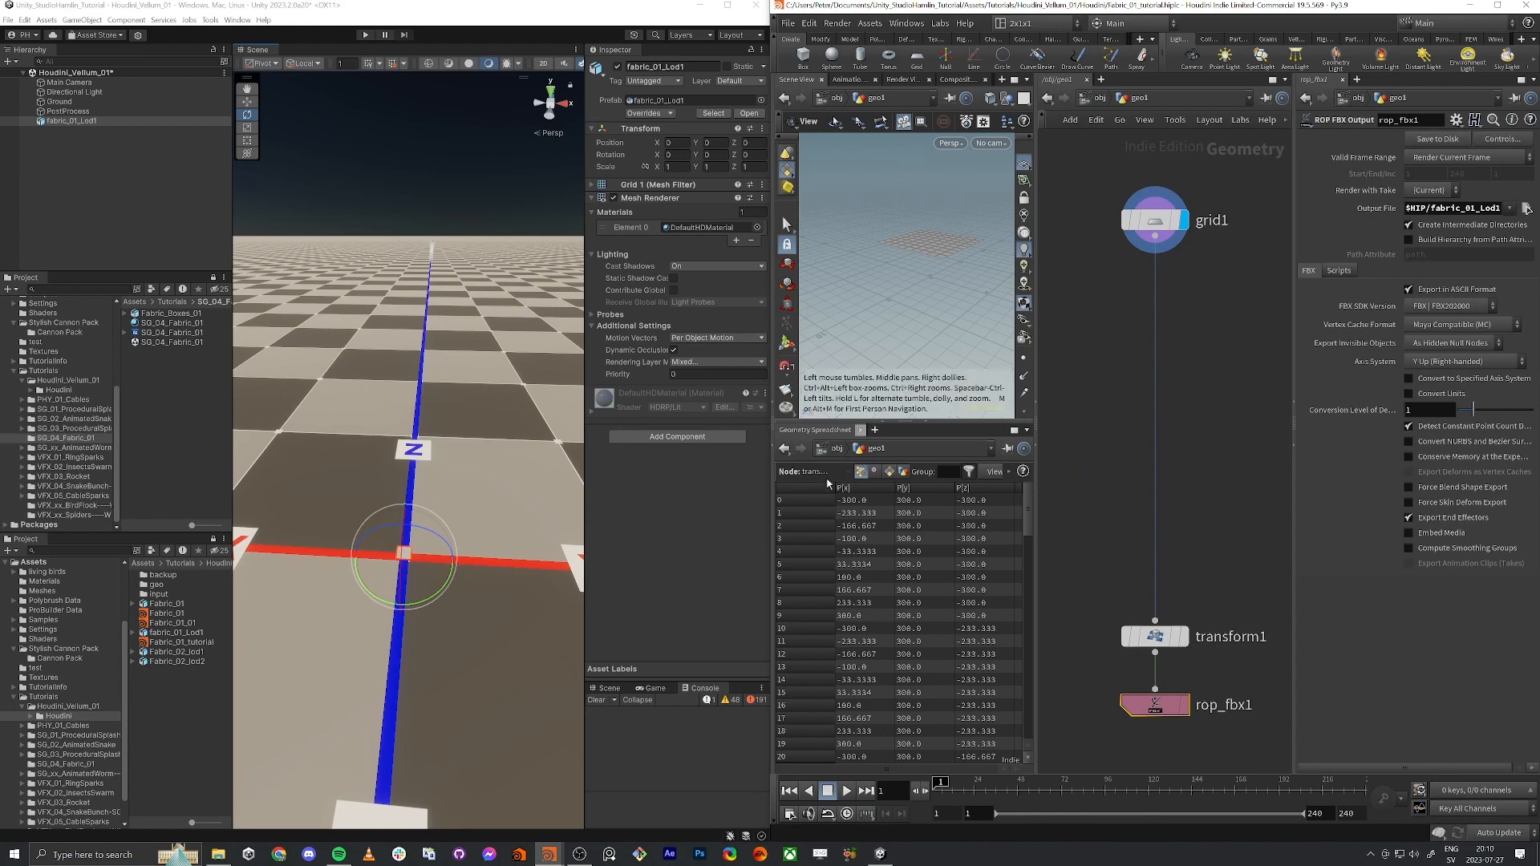
left_click(632, 748)
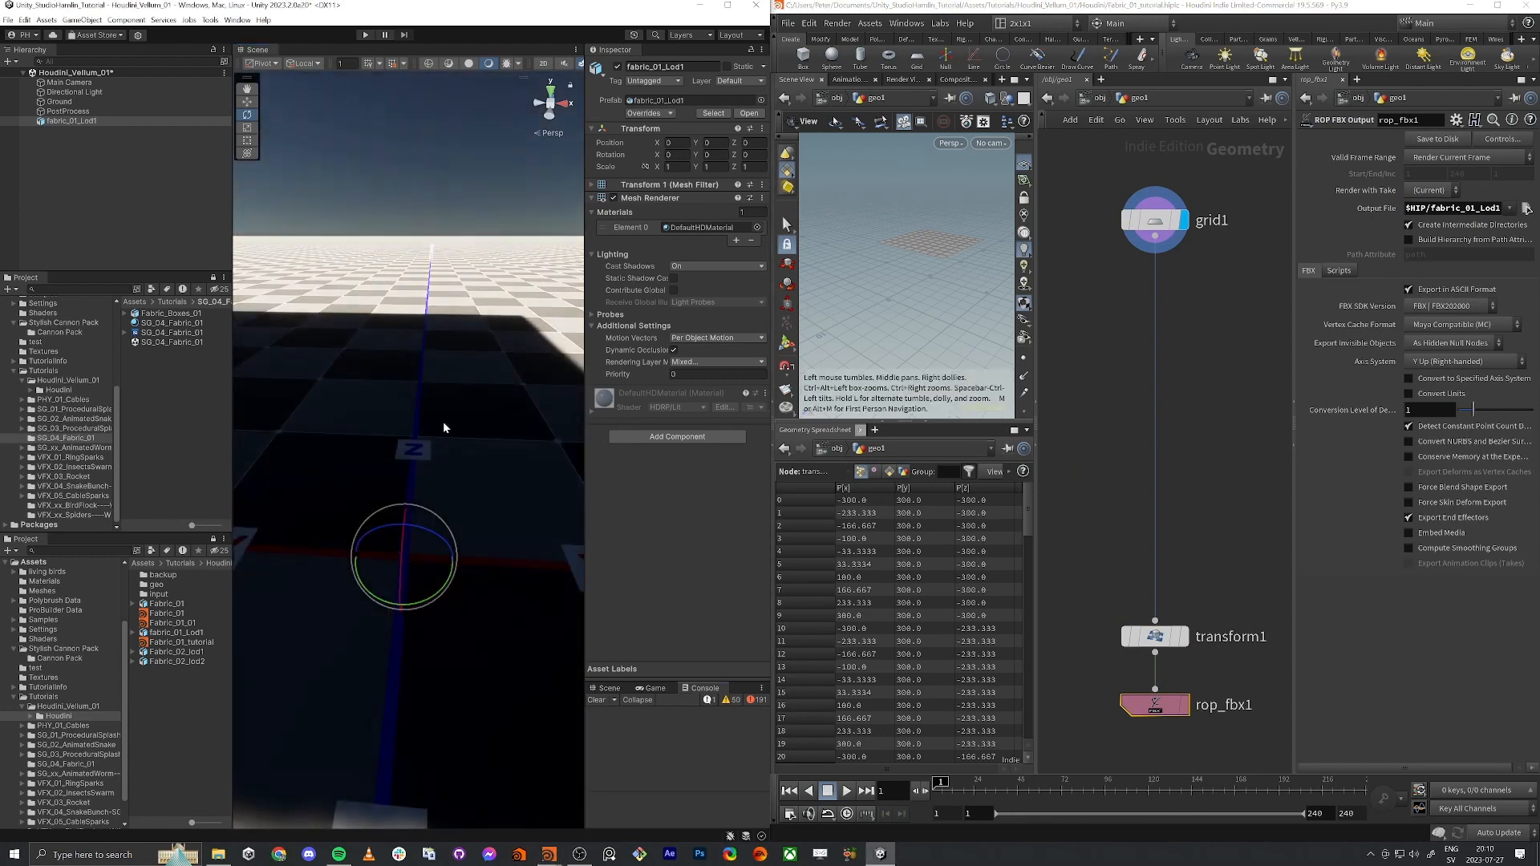
key("s")
right_click_drag(438, 459, 533, 453)
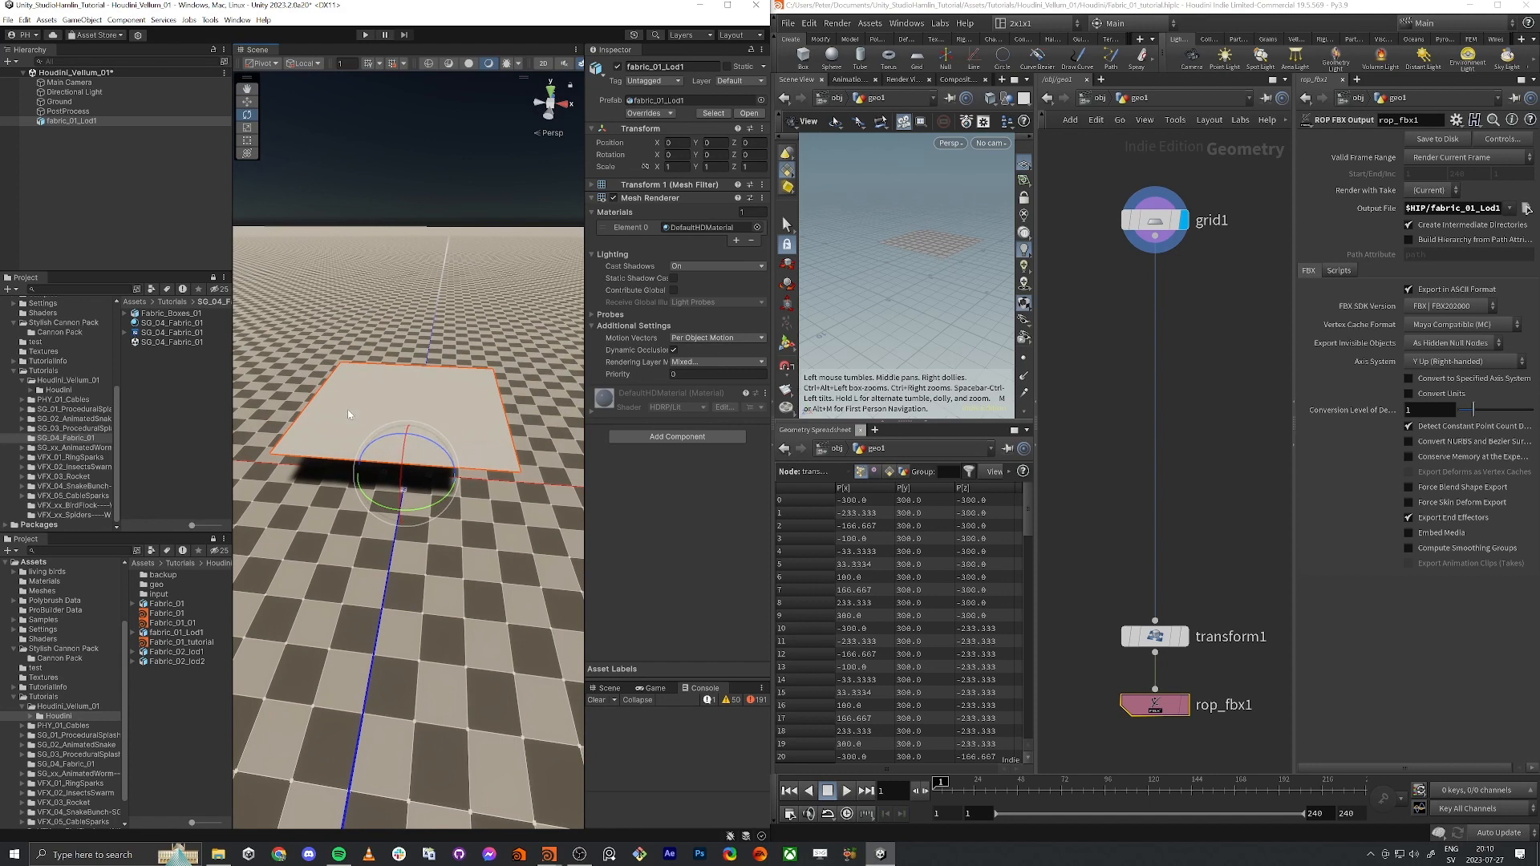
left_click_drag(383, 488, 429, 436, "alt")
left_click_drag(461, 350, 298, 473, "alt")
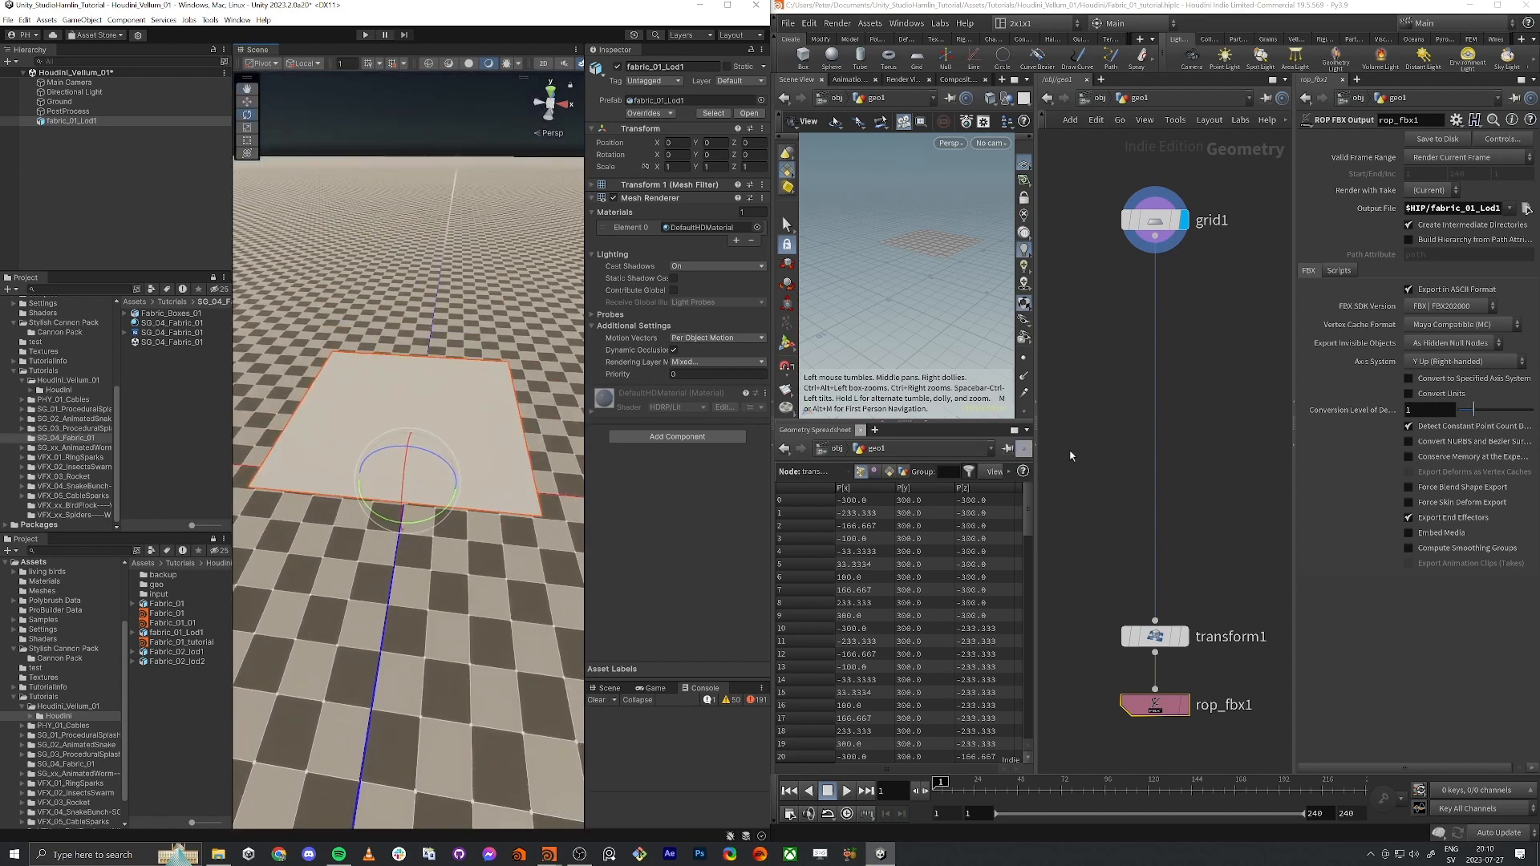
Step: Move the grid node further up from the Transform node to make room in the network
scroll(1083, 705, "down", 5)
left_click_drag(1122, 472, 1121, 215)
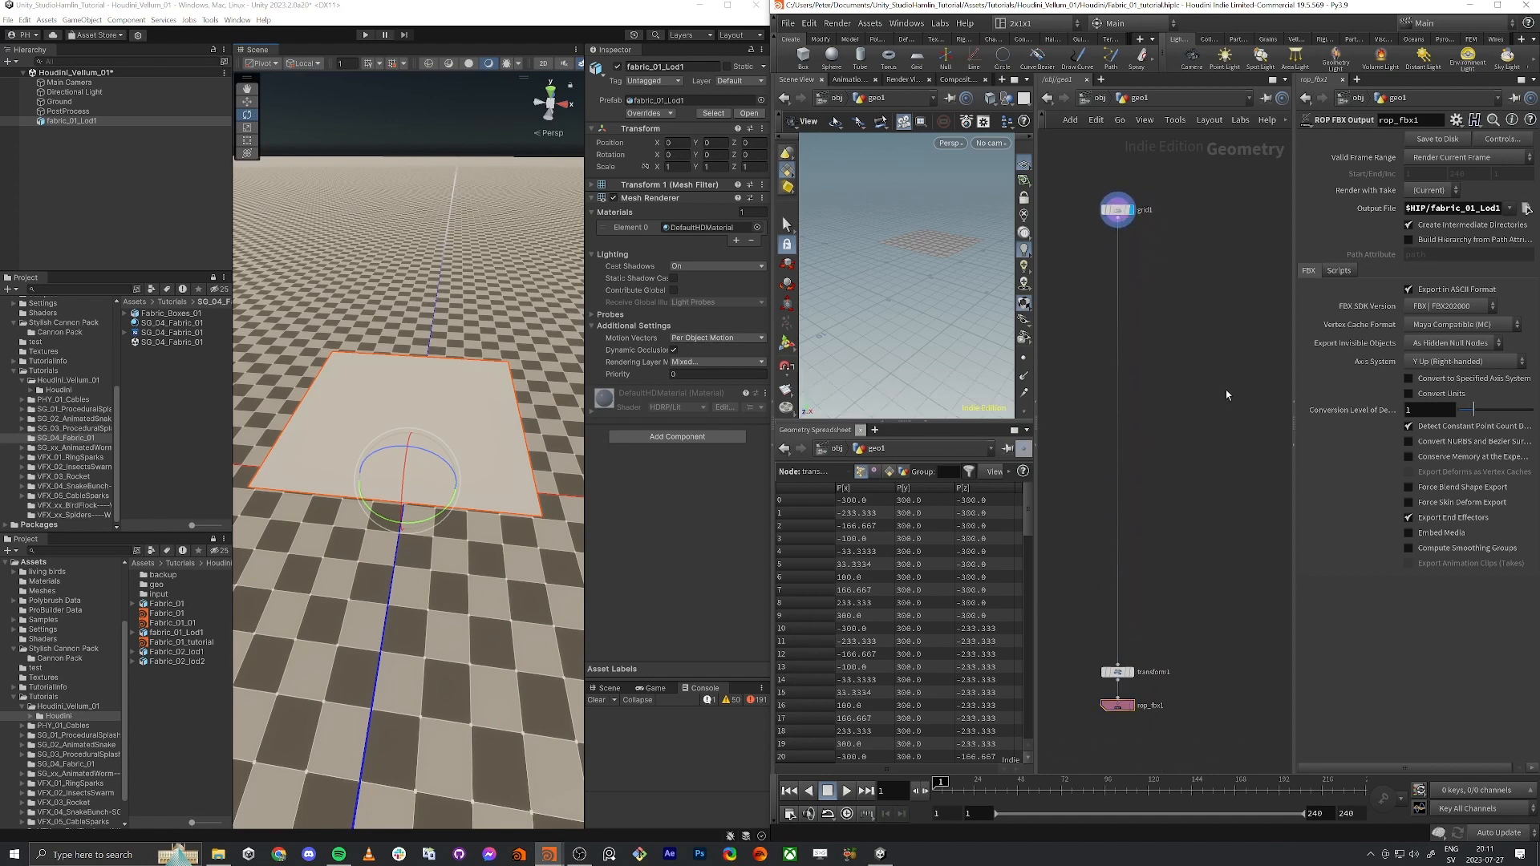
Step: Open the input folder in the Unity project and examine the numbered source models, including models 1 and 3
left_click(161, 595)
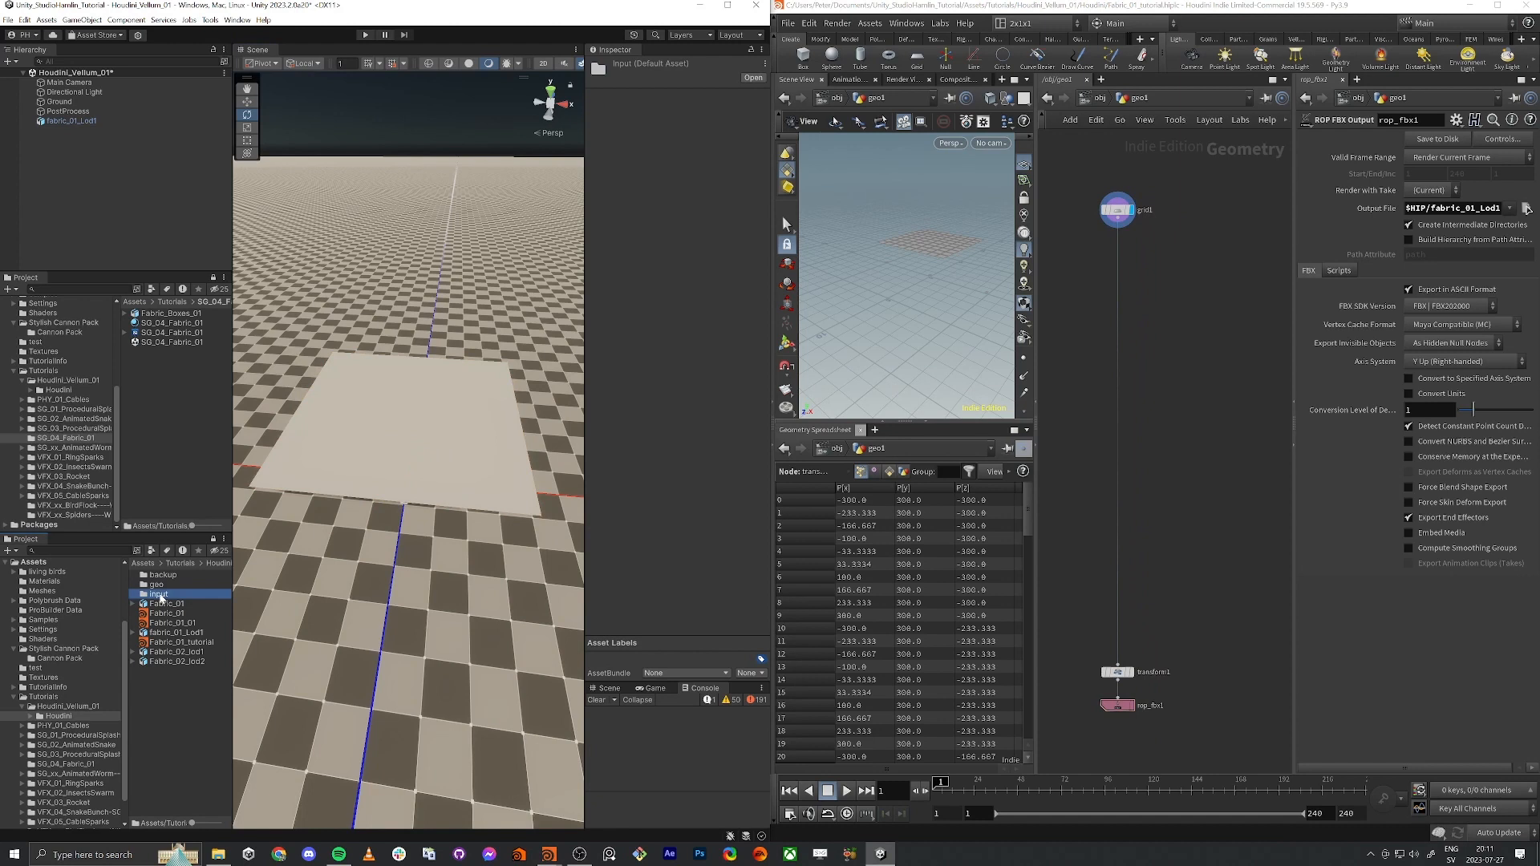
double_click(160, 595)
left_click(146, 576)
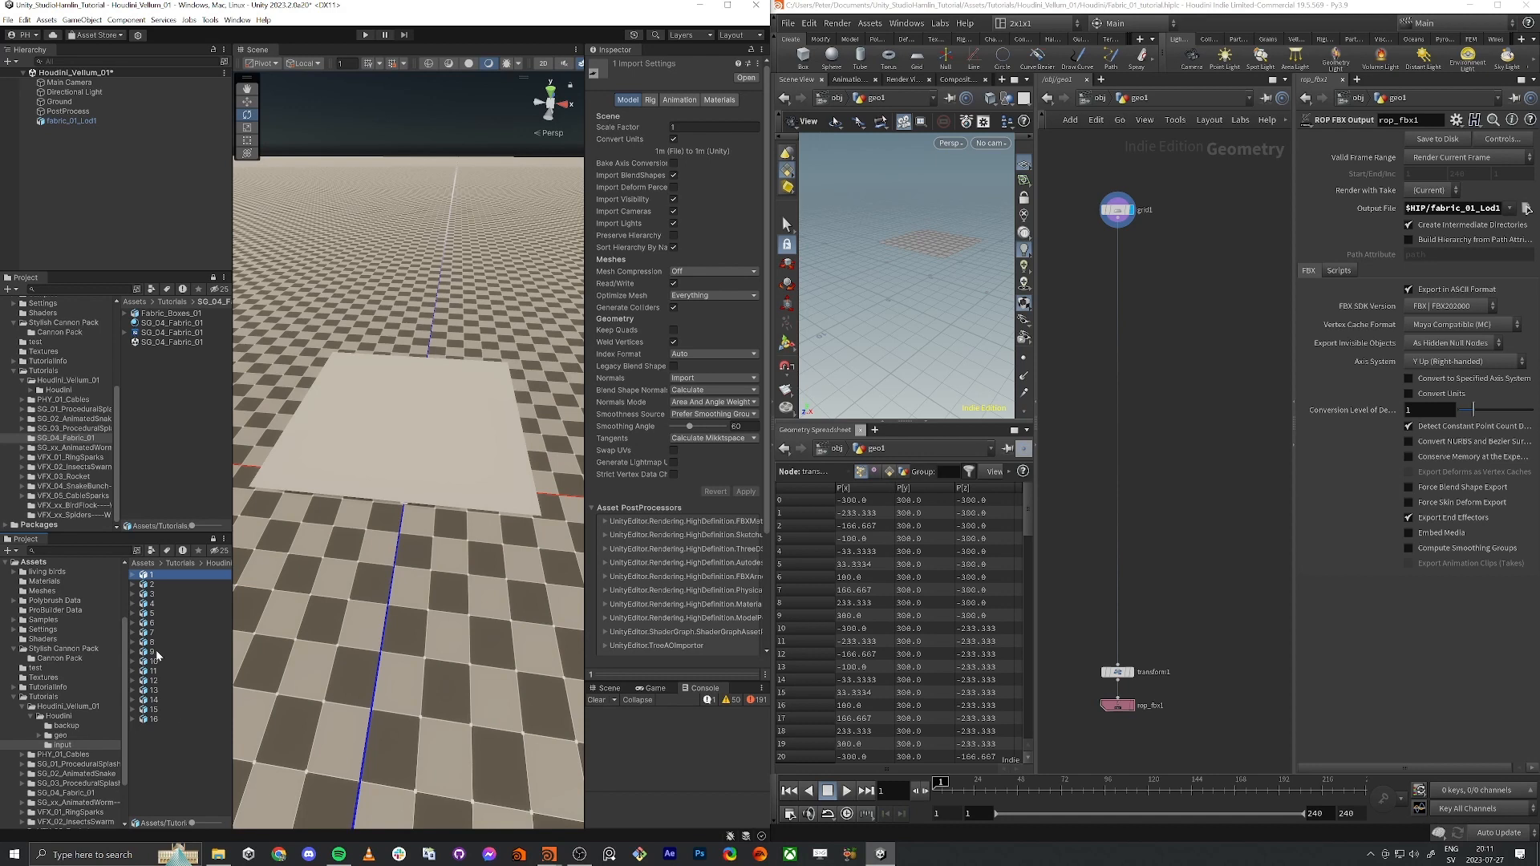
left_click(152, 596)
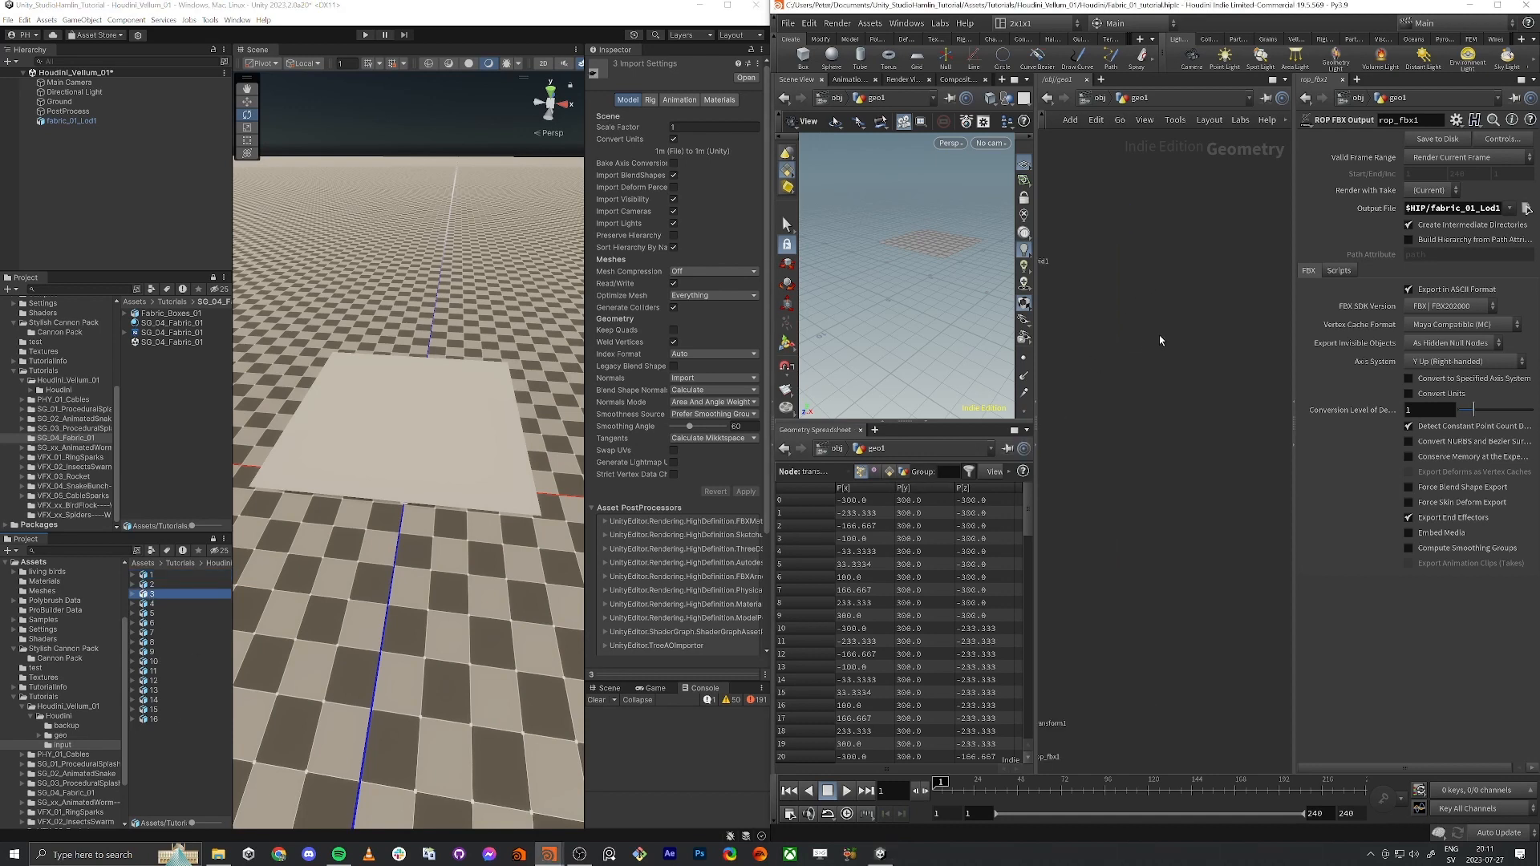
Step: Add a File node in Houdini and place it beside the grid node, unconnected to the existing chain
key("Tab")
type("file")
key("Return")
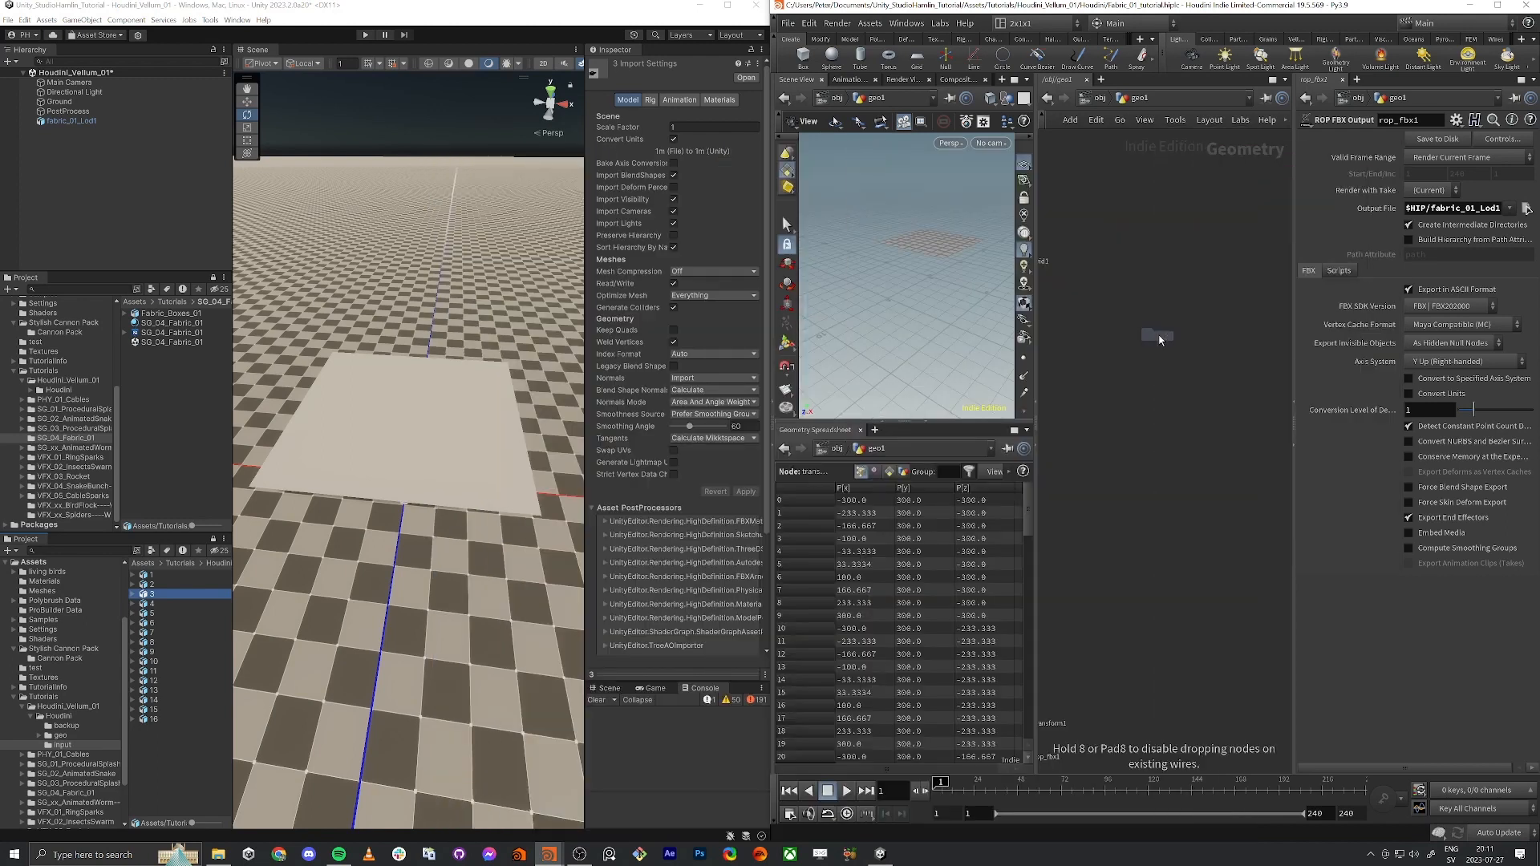
left_click(1159, 340)
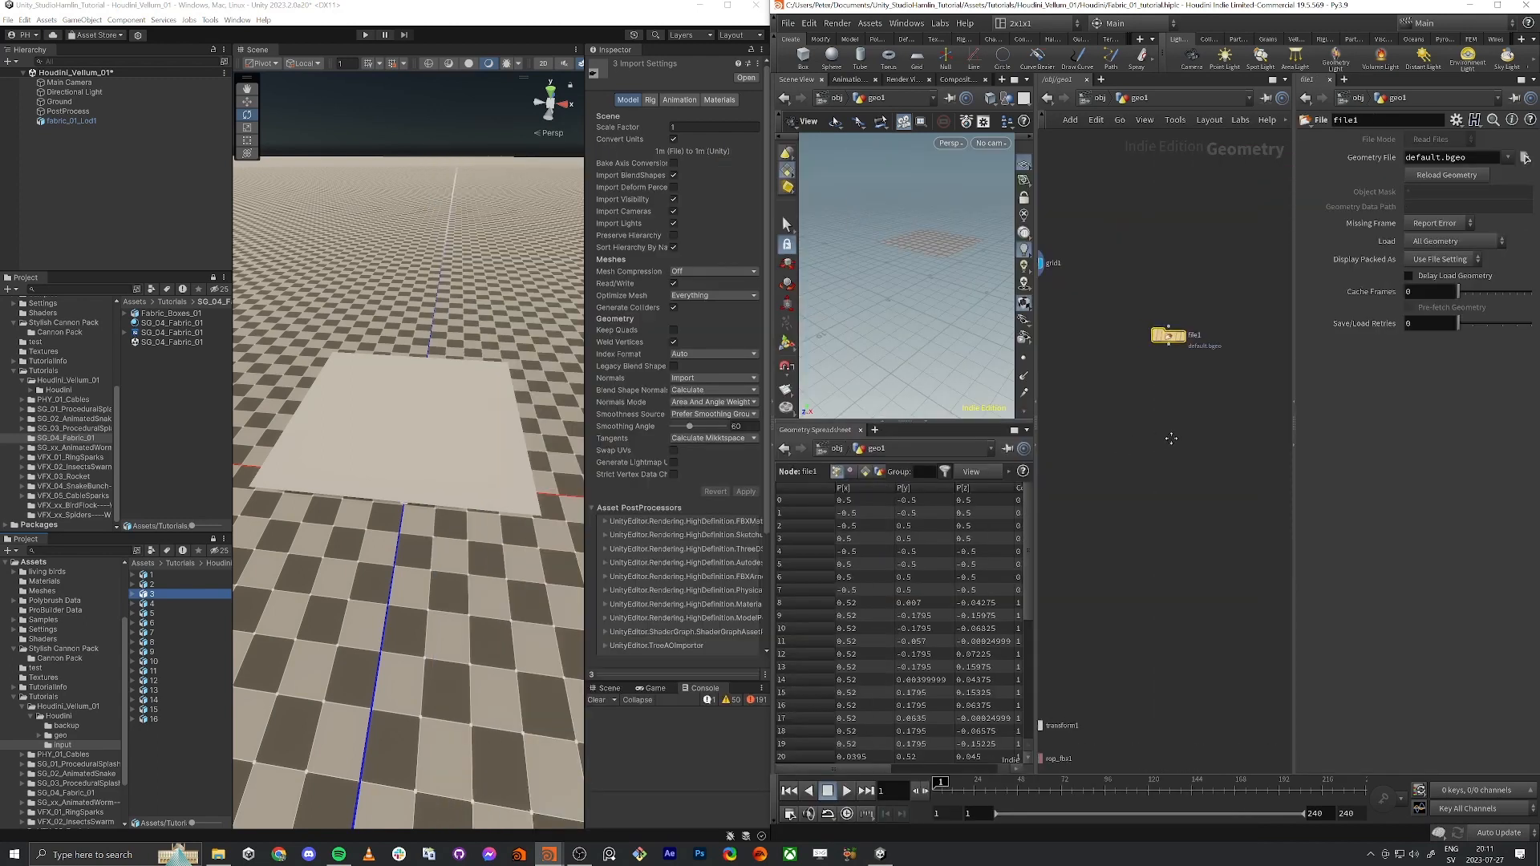
middle_click_drag(1175, 441, 1212, 435)
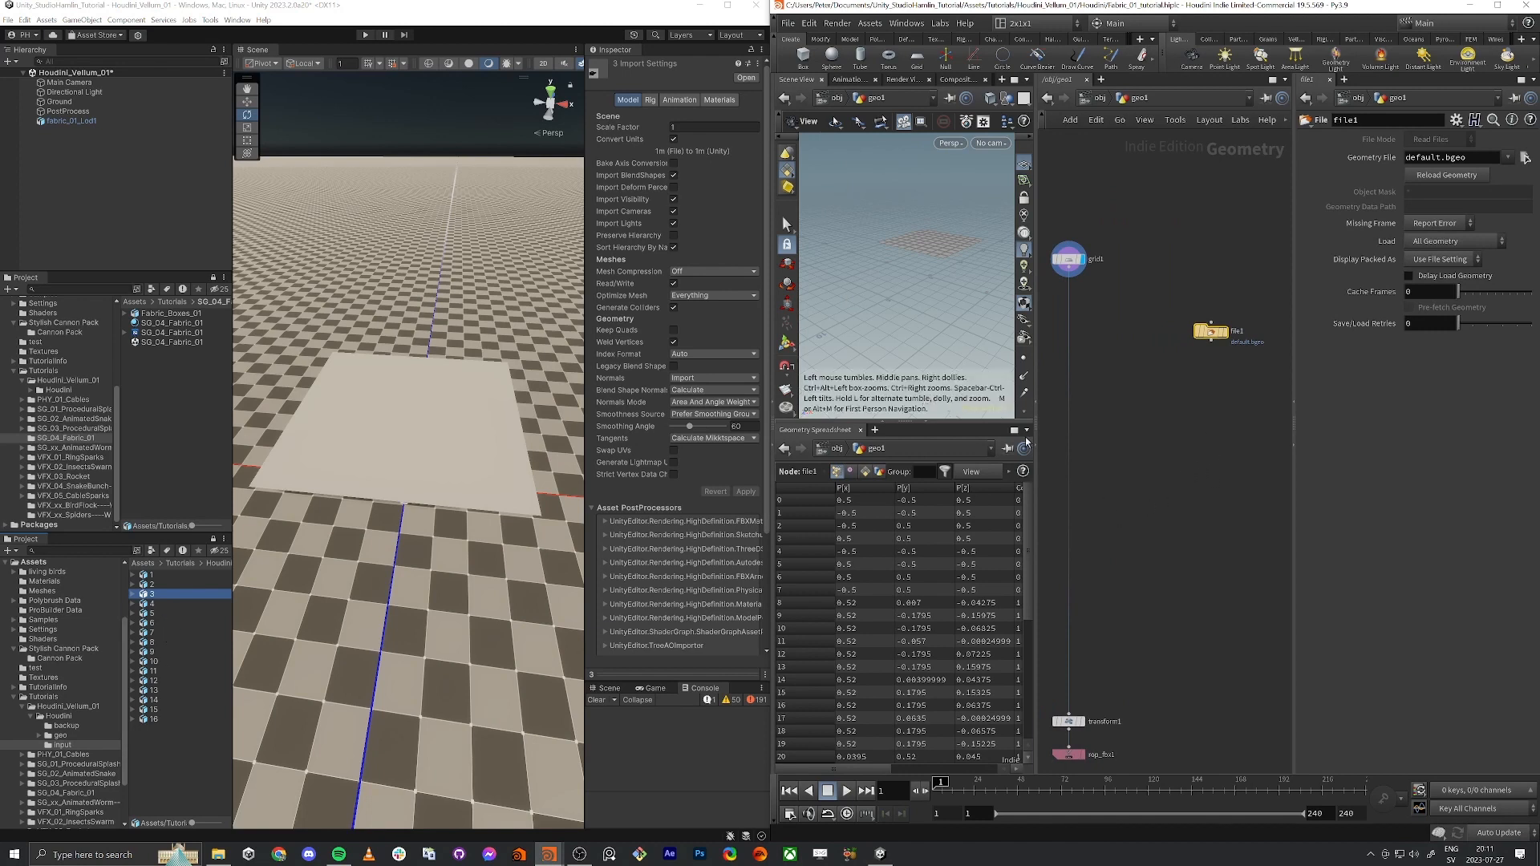
middle_click_drag(1173, 421, 1159, 468)
scroll(1201, 416, "up", 3)
left_click_drag(1199, 361, 1181, 346)
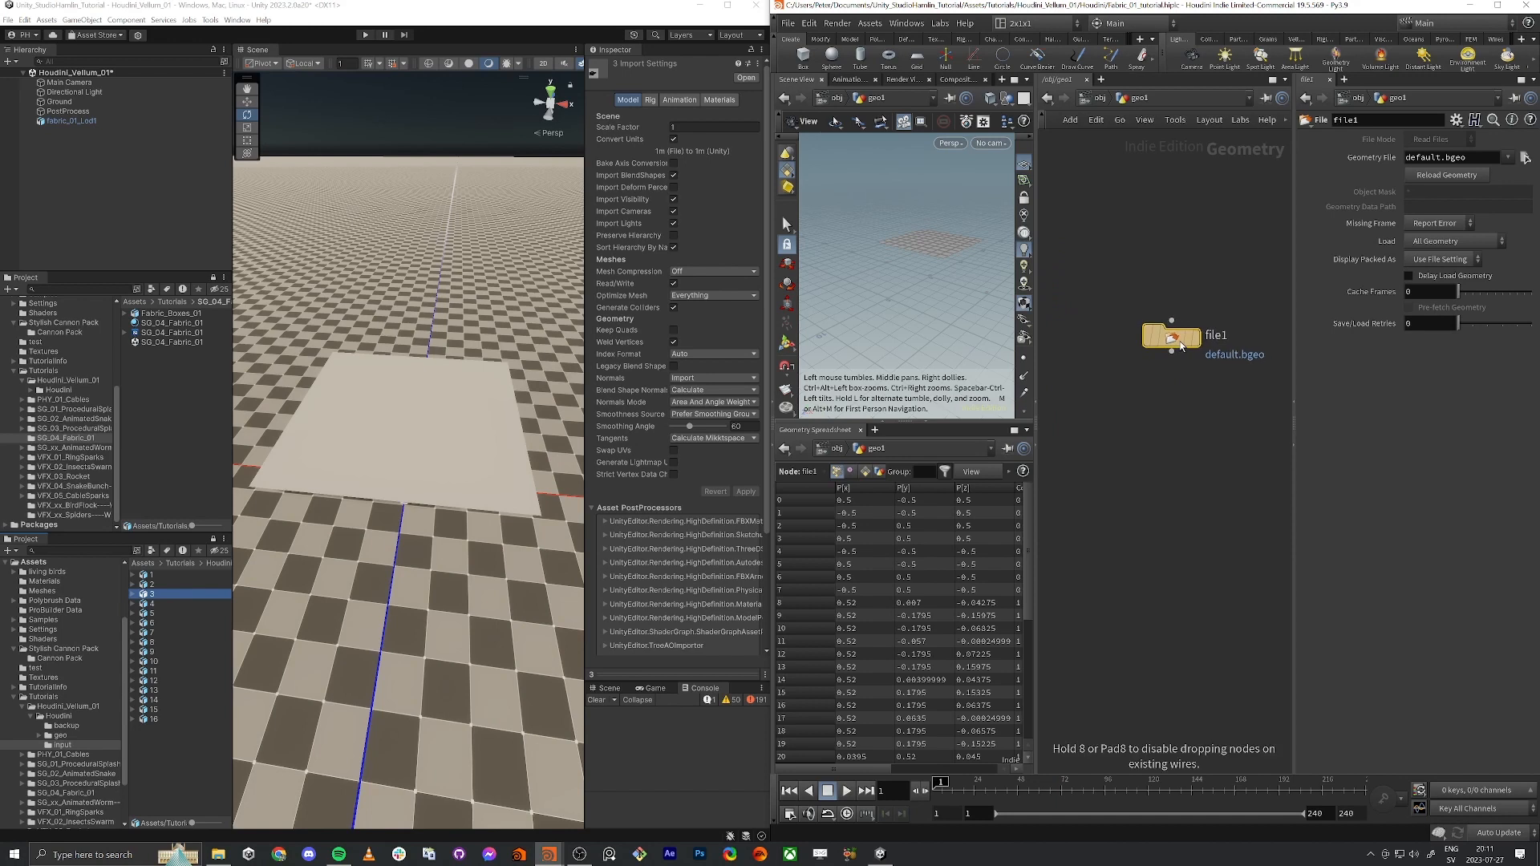
scroll(1134, 404, "down", 5)
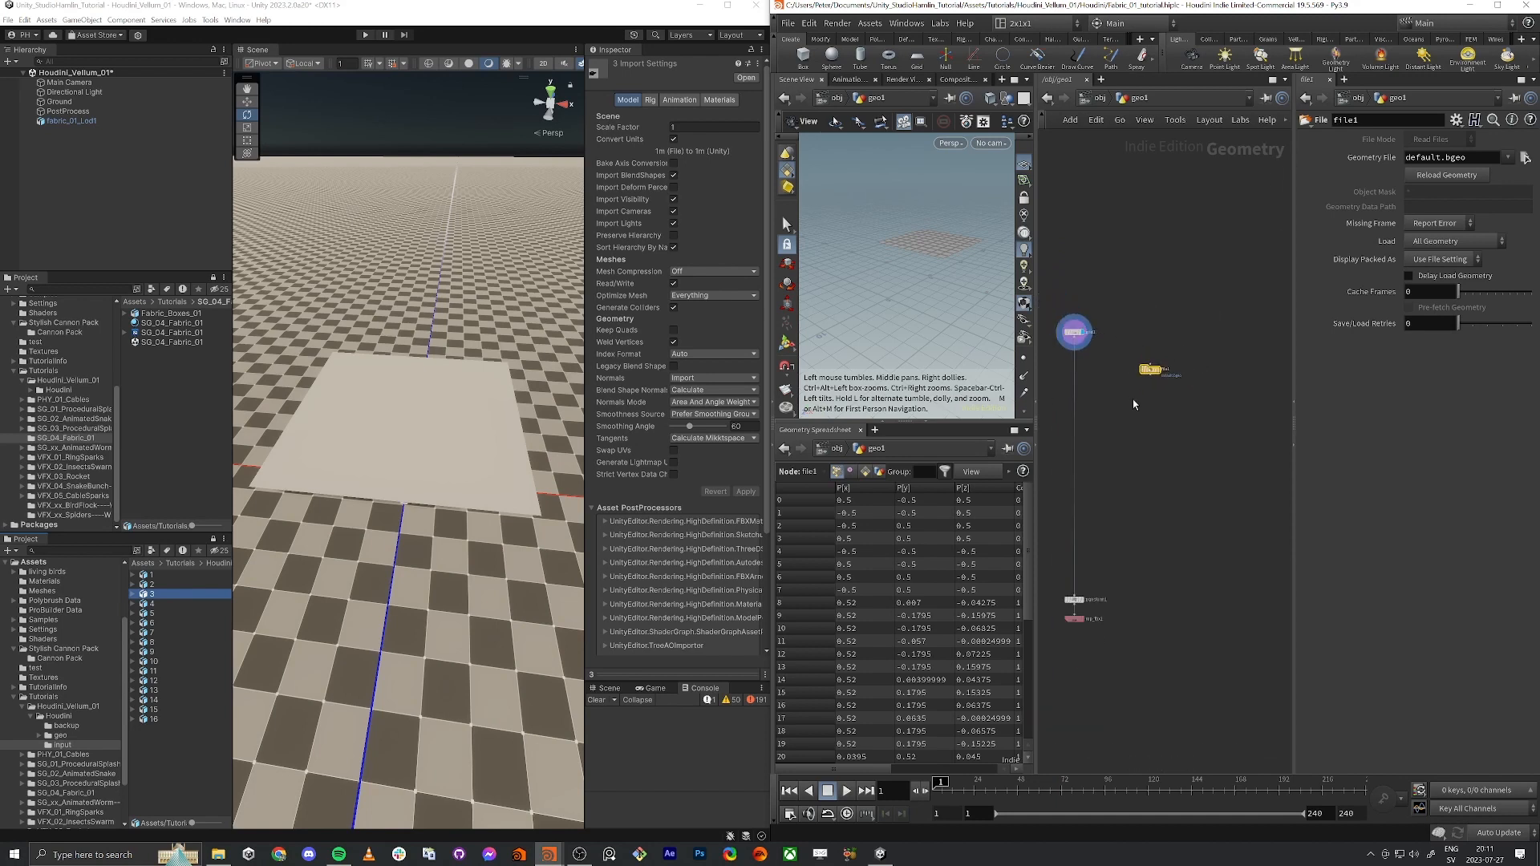
scroll(1133, 393, "up", 3)
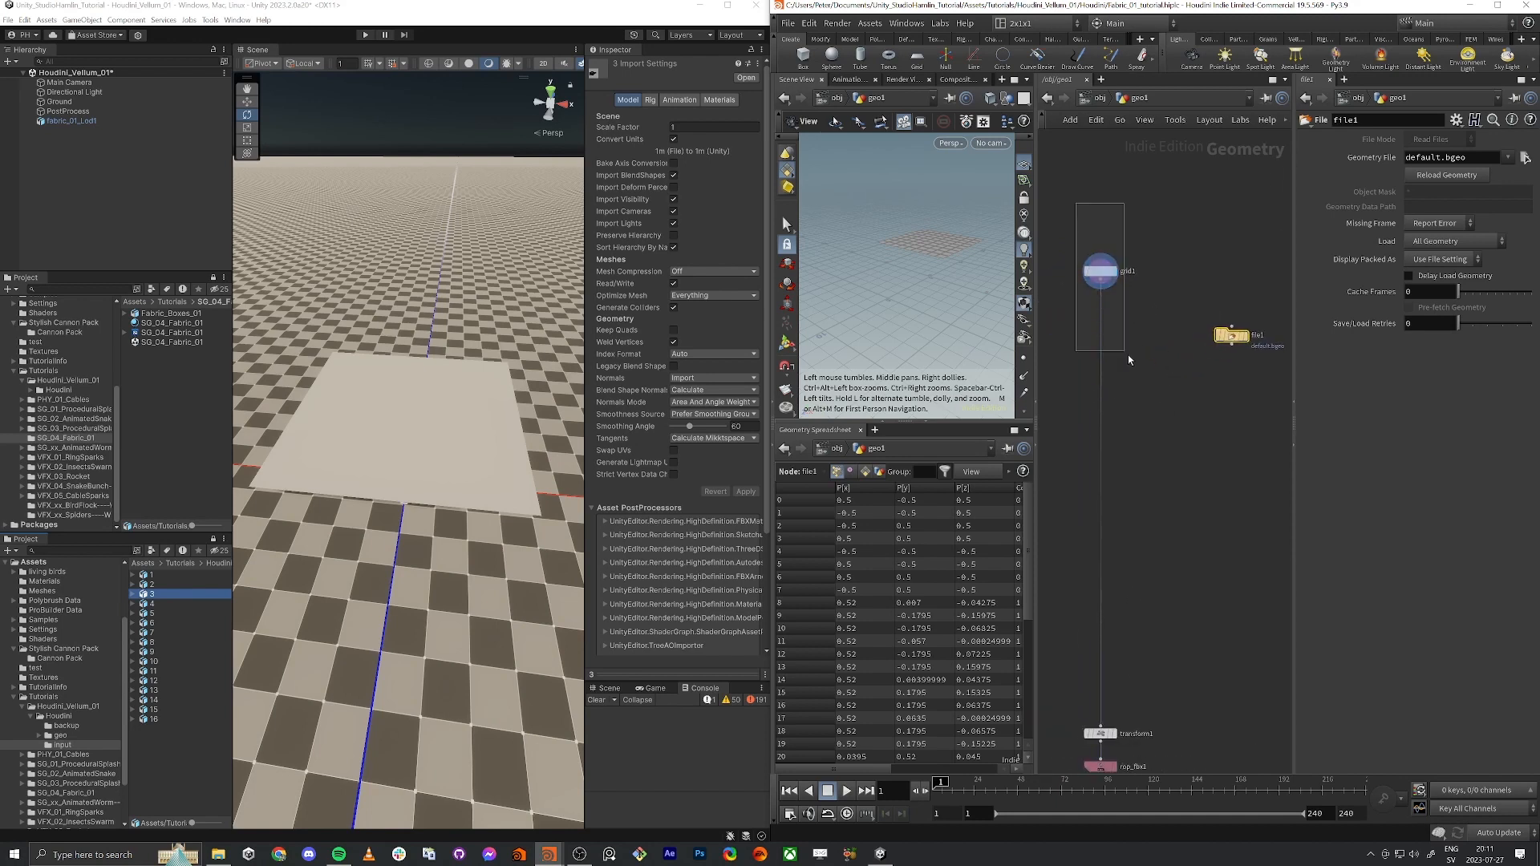
left_click_drag(1129, 356, 1133, 364)
left_click(1227, 342)
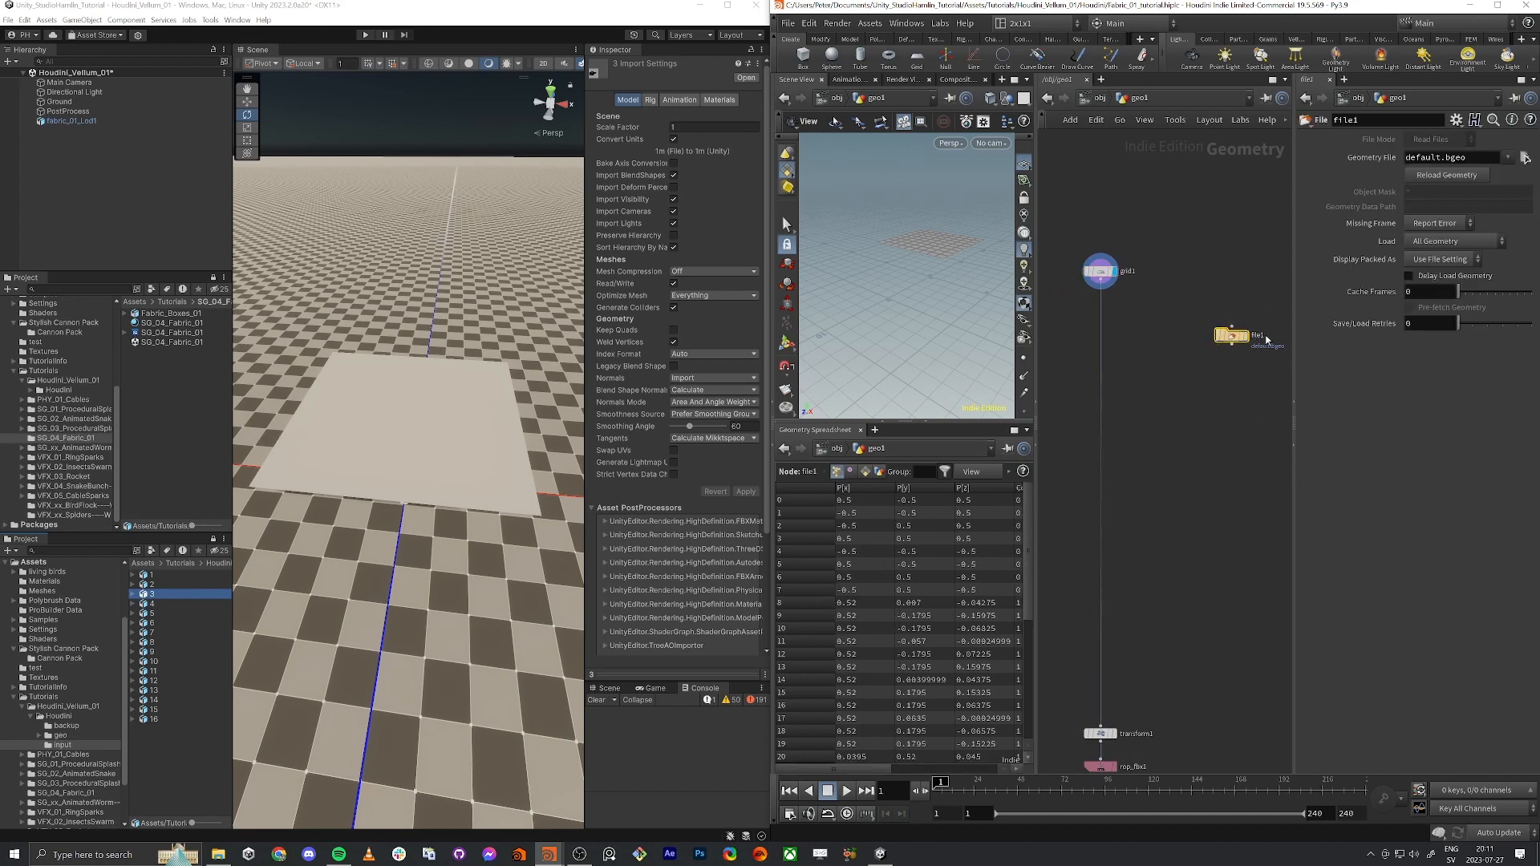
Step: Load $HIP/input/3.FBX as the File node's geometry, listing the sequence as individual files to choose it
left_click(1525, 159)
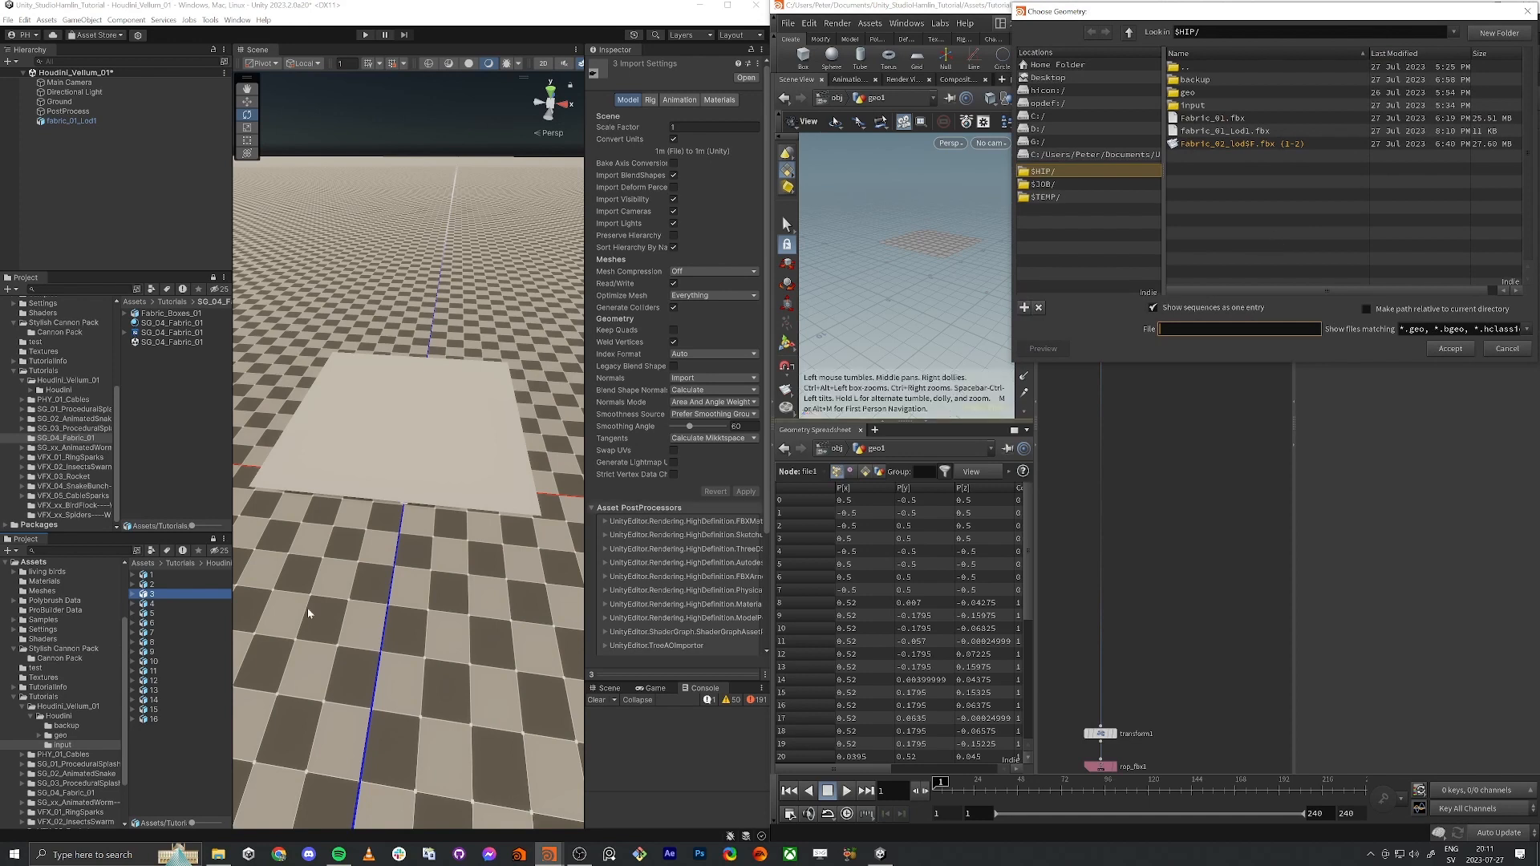
left_click(56, 706)
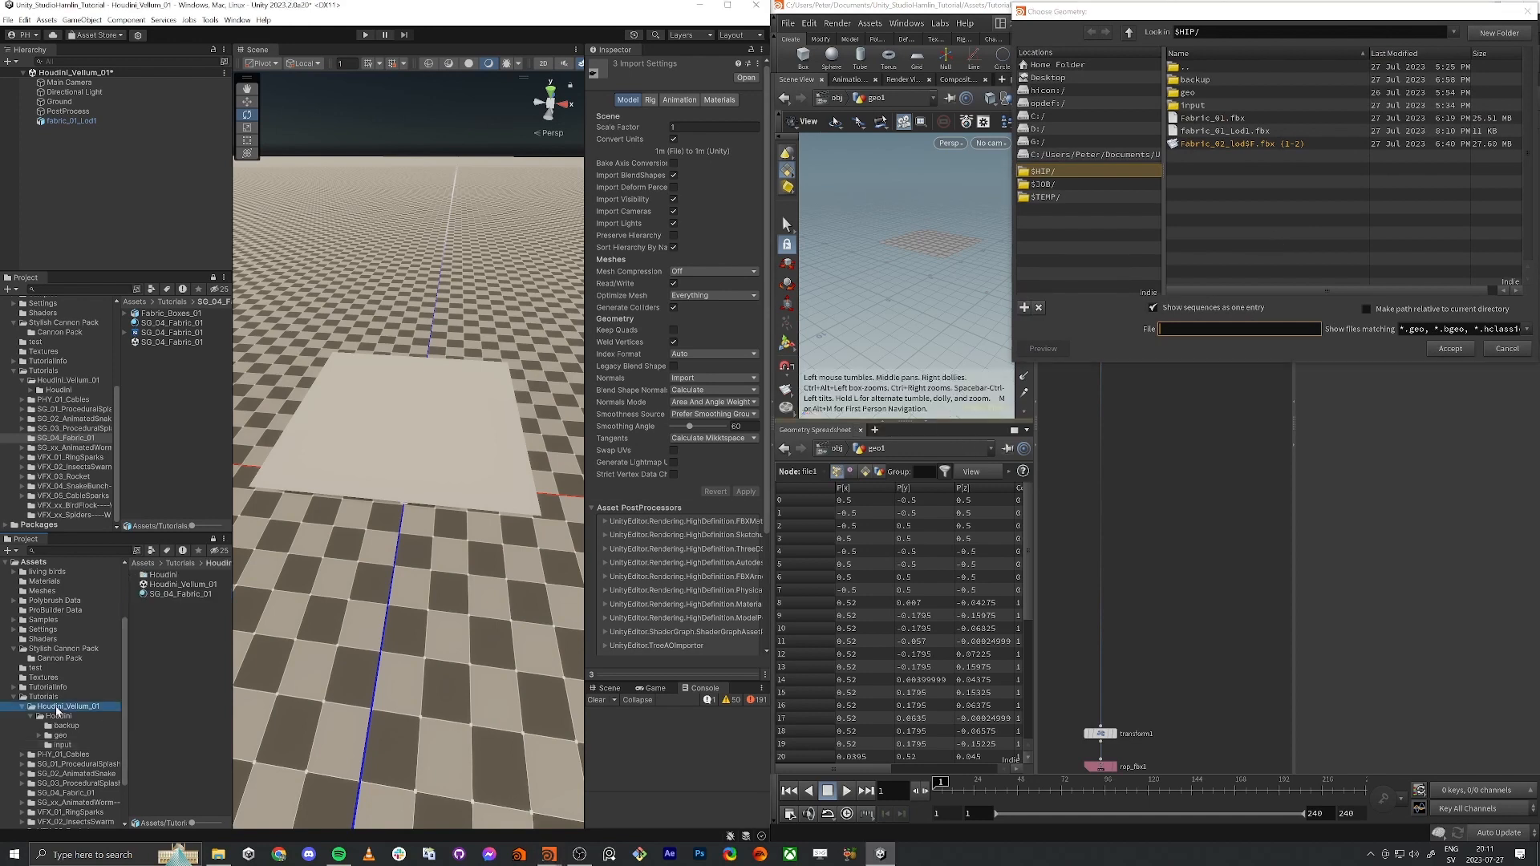
left_click(60, 717)
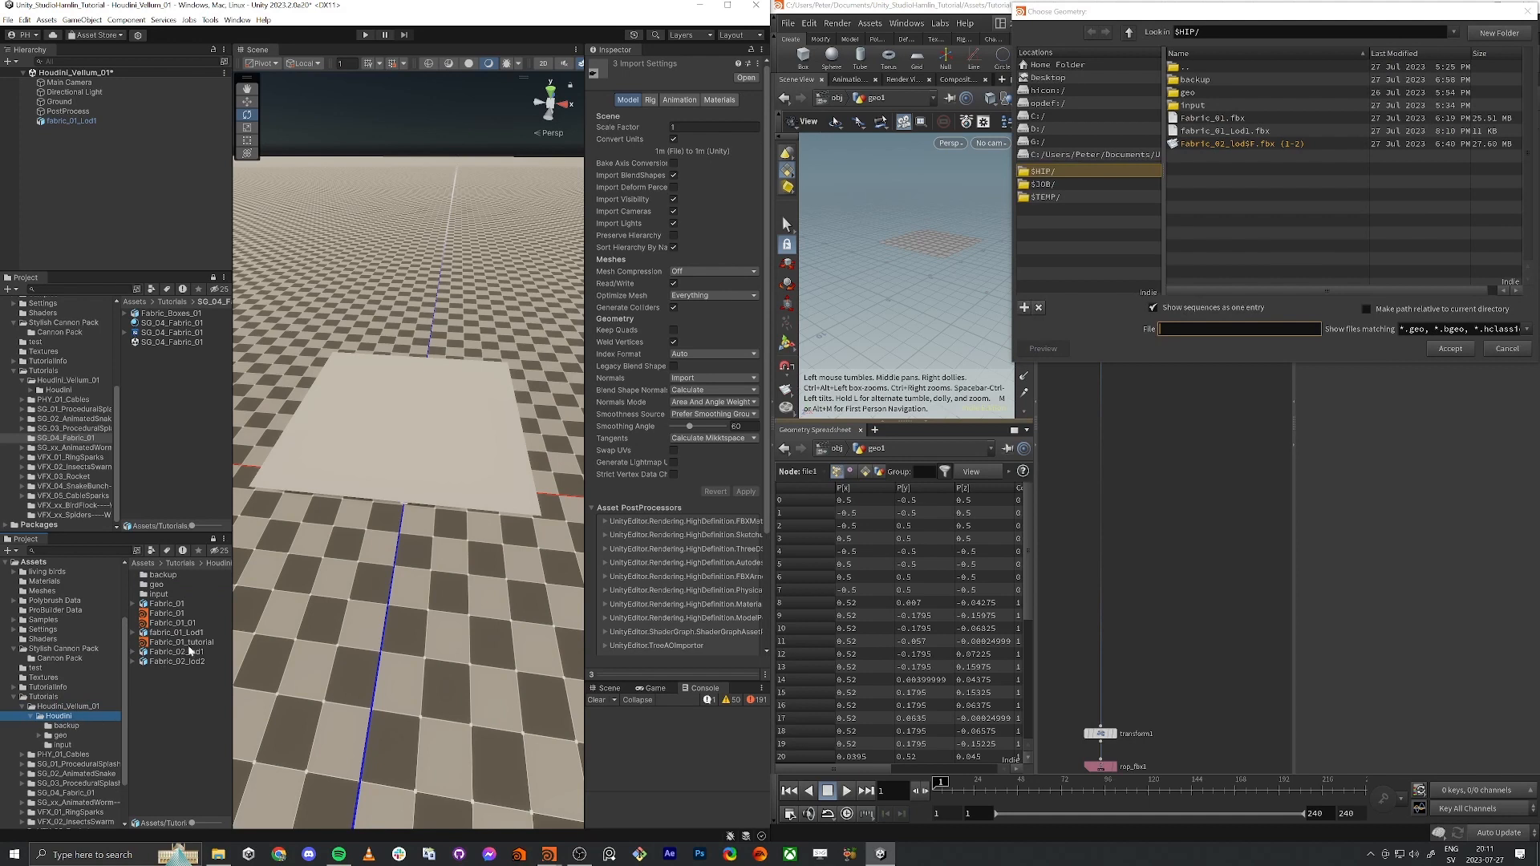
left_click(200, 643)
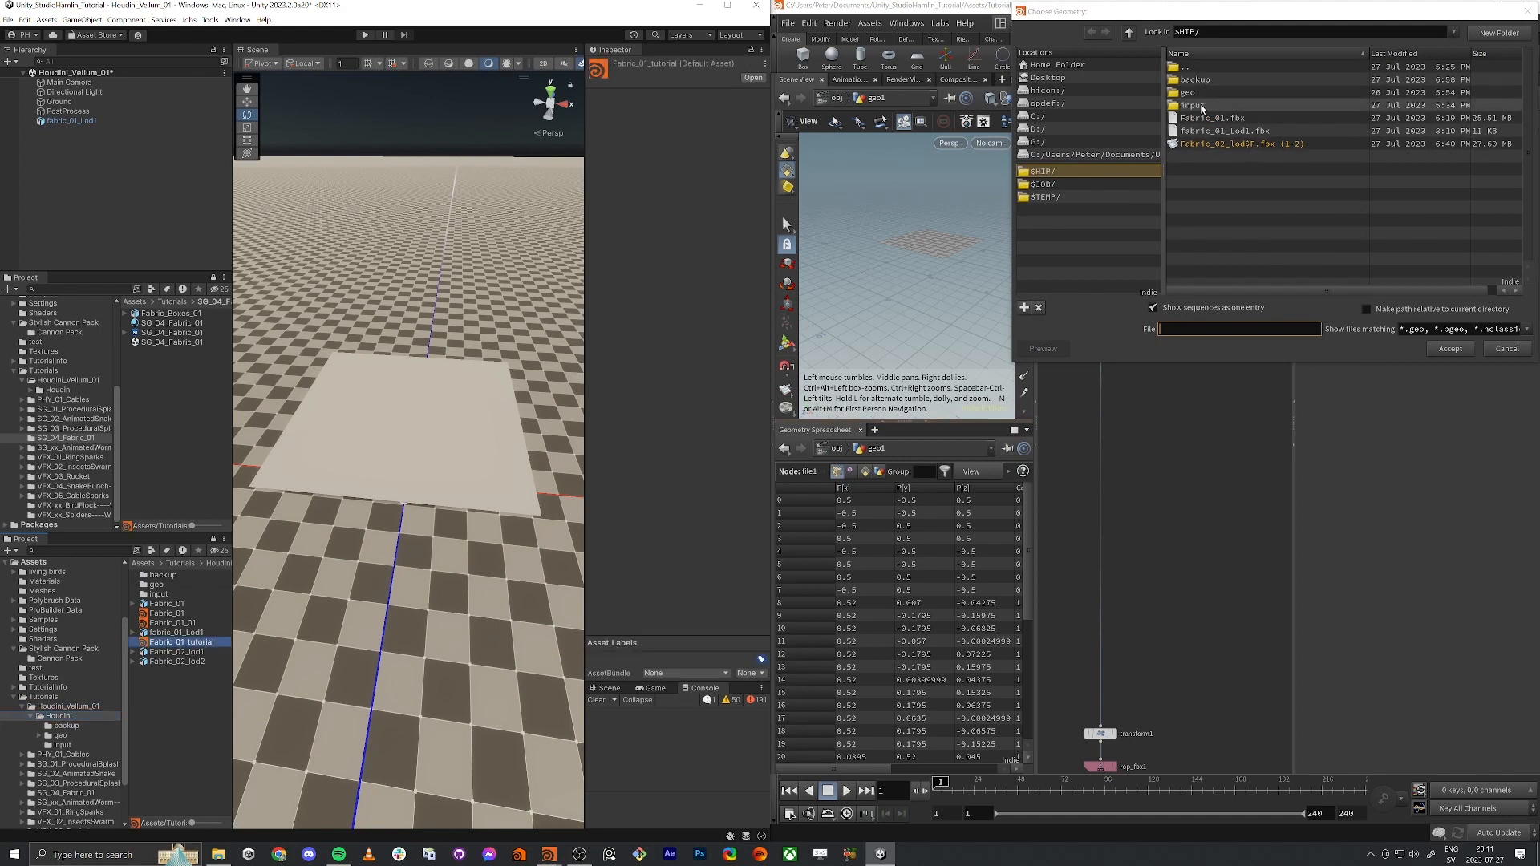
left_click(1193, 105)
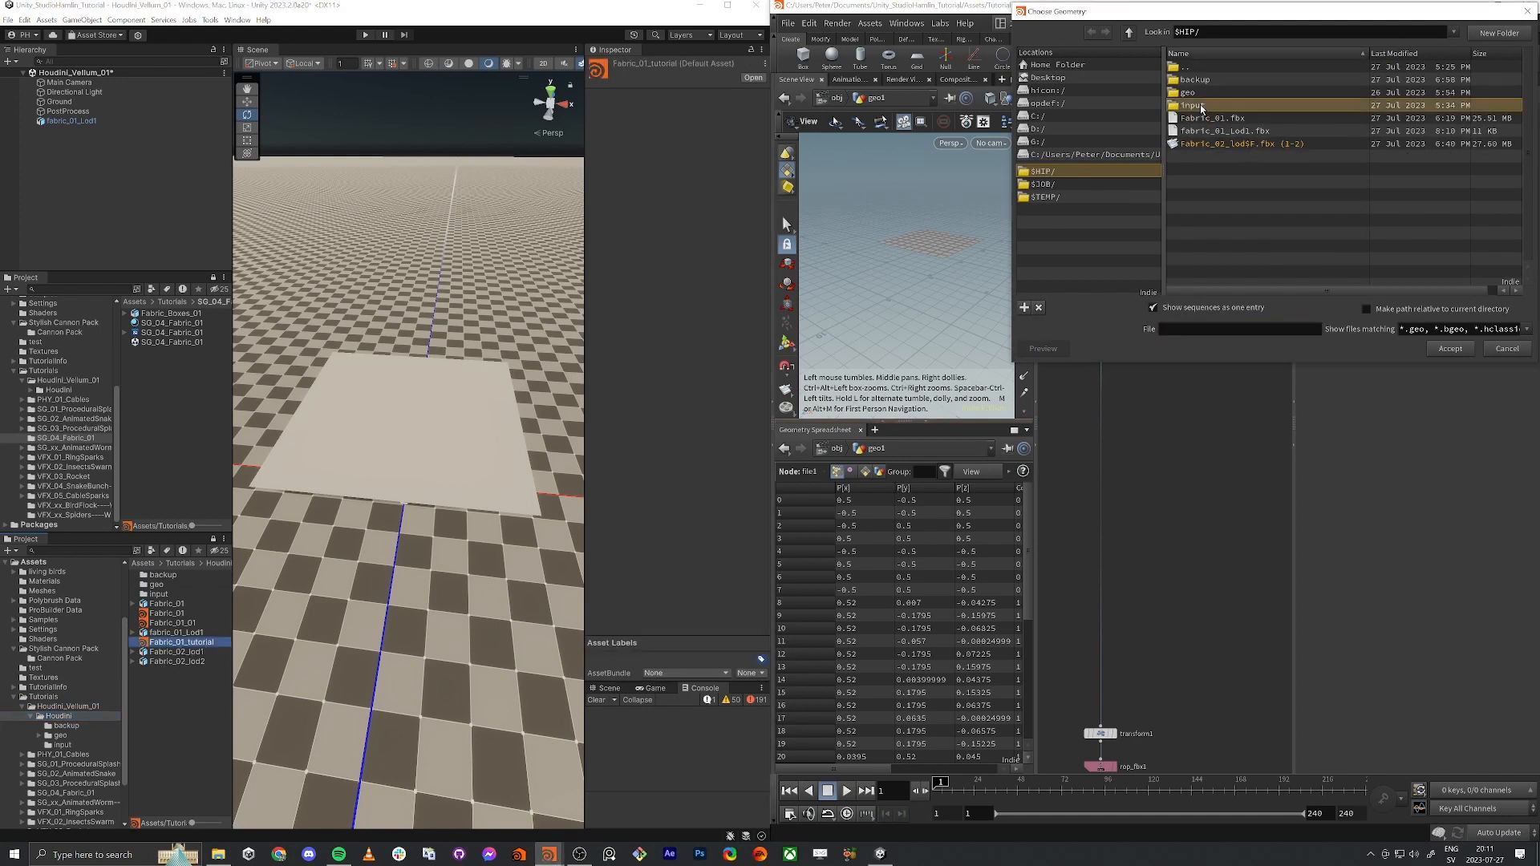
left_click(160, 594)
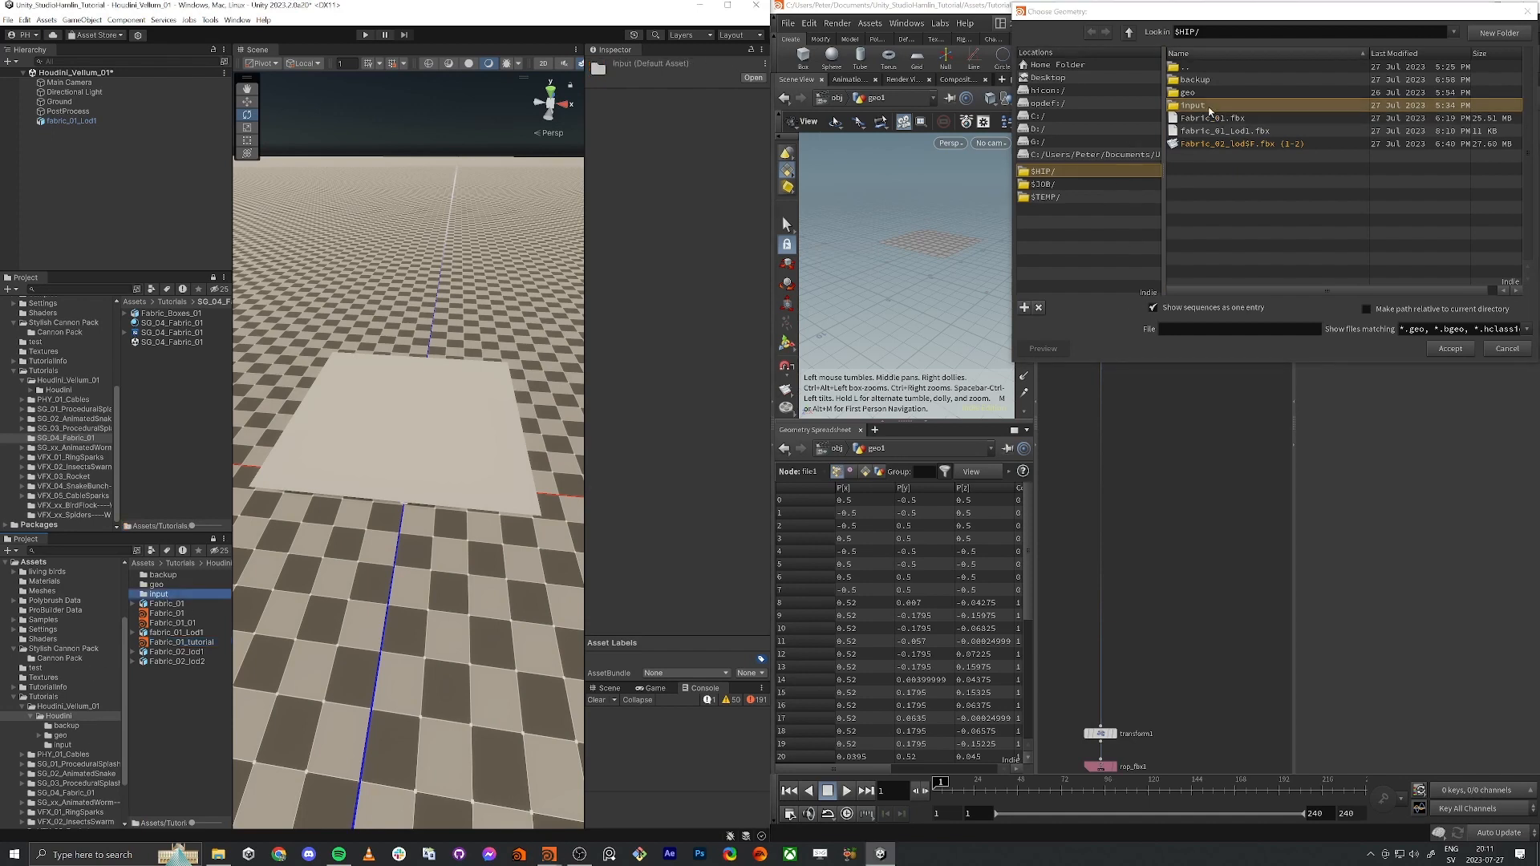
double_click(1209, 109)
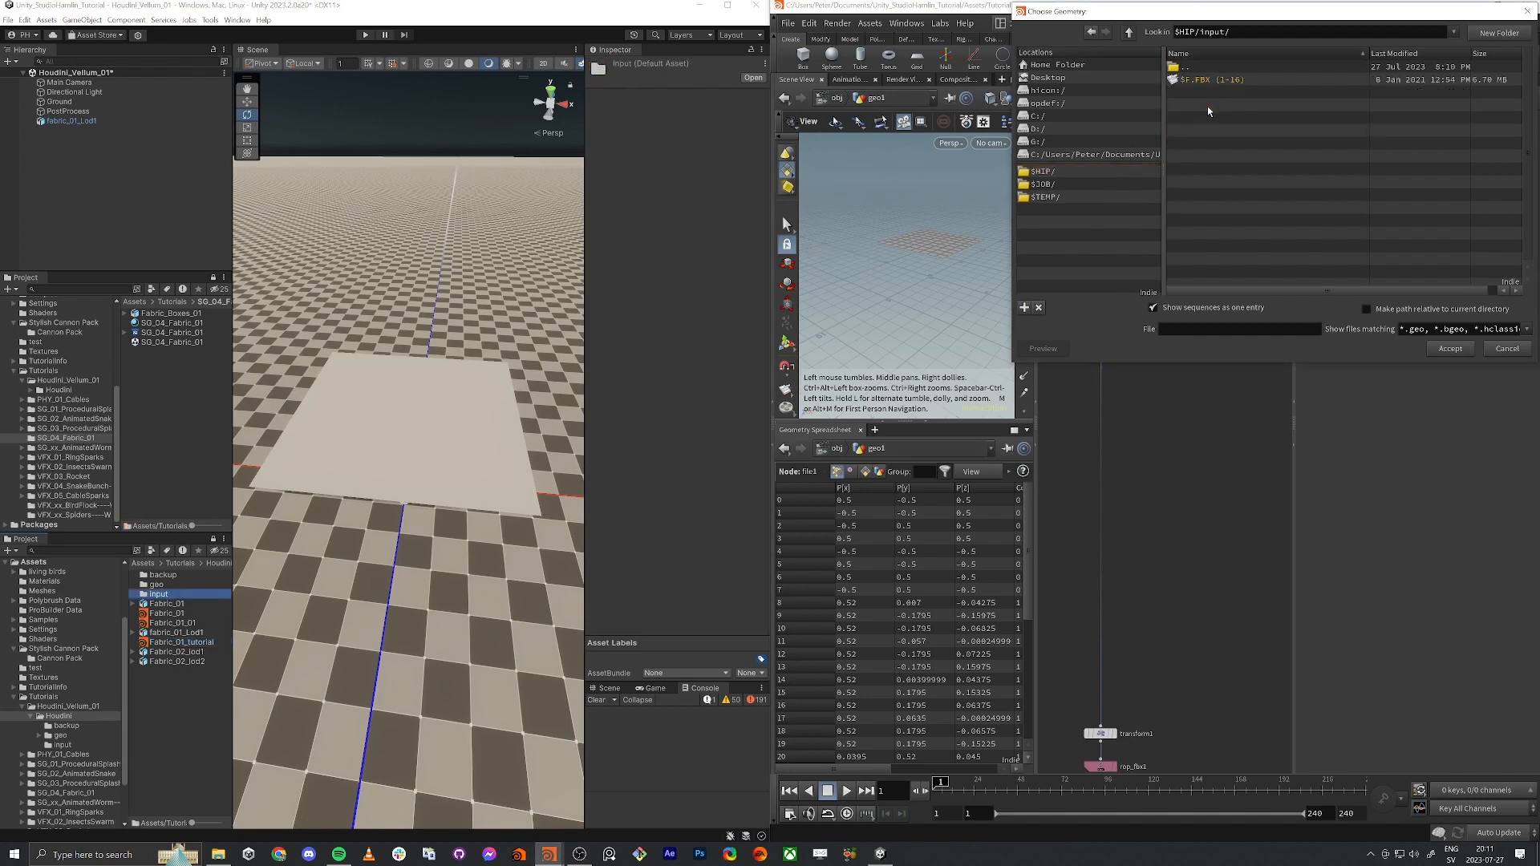
left_click(1155, 307)
left_click(1203, 105)
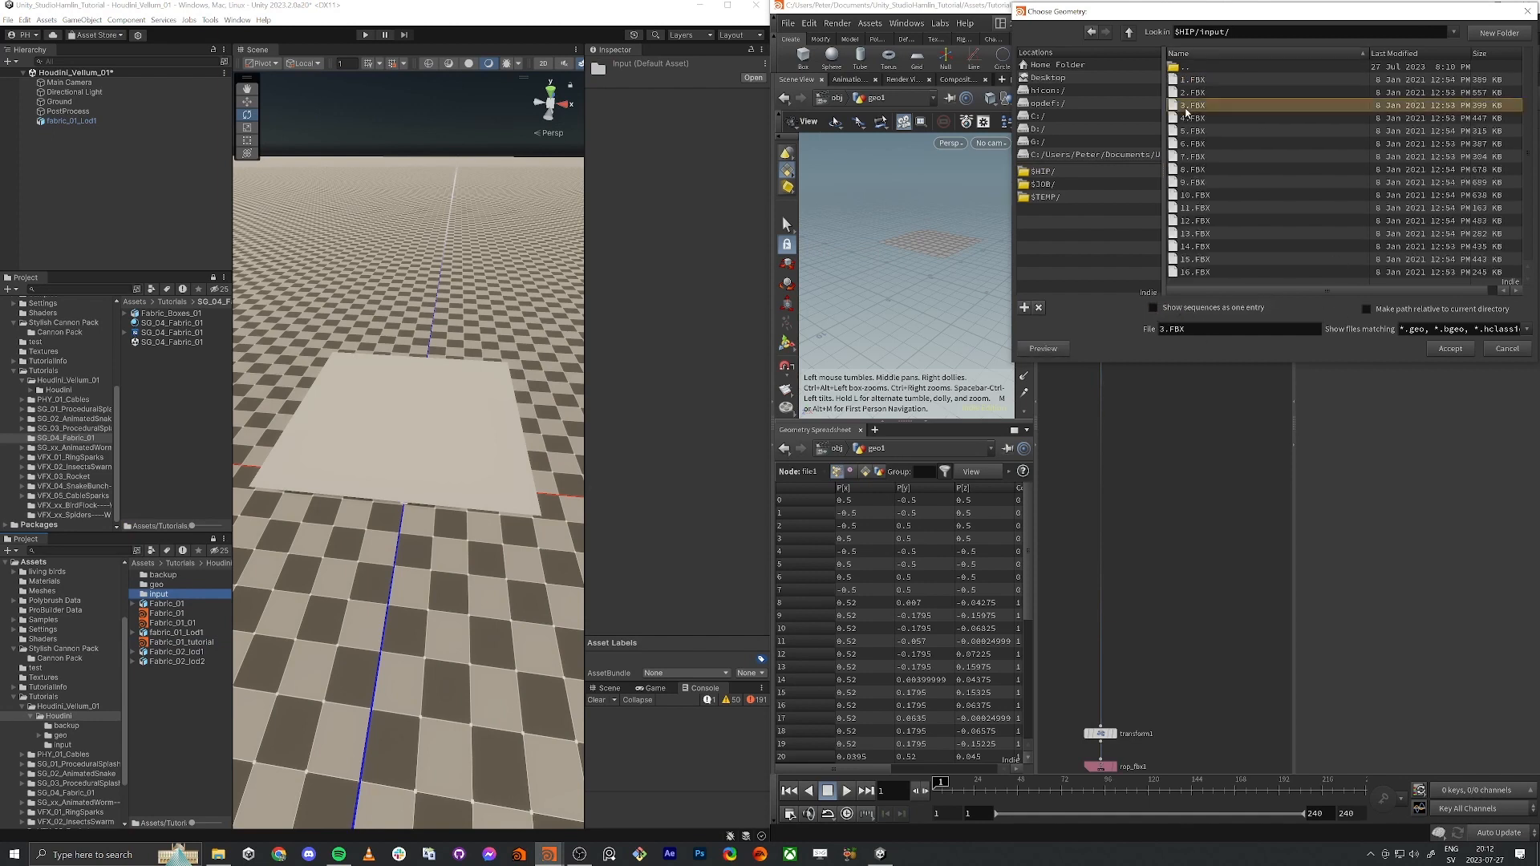
left_click(1450, 348)
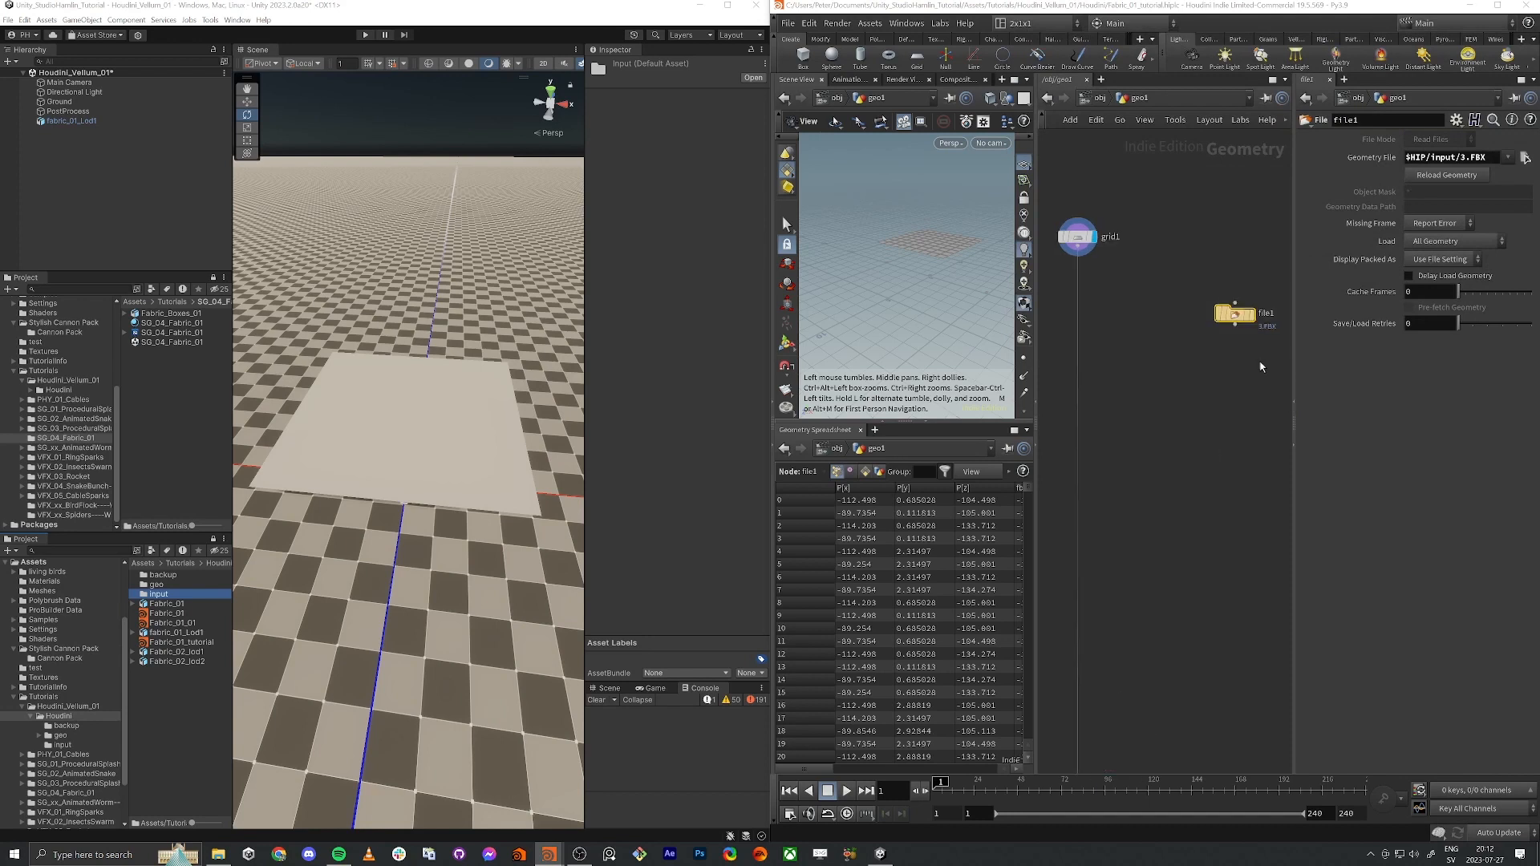
Step: Display the File node's cannon in the viewport, template the grid and inspect the cannon's size and placement relative to it
left_click_drag(1242, 324, 1207, 280)
key("space+f")
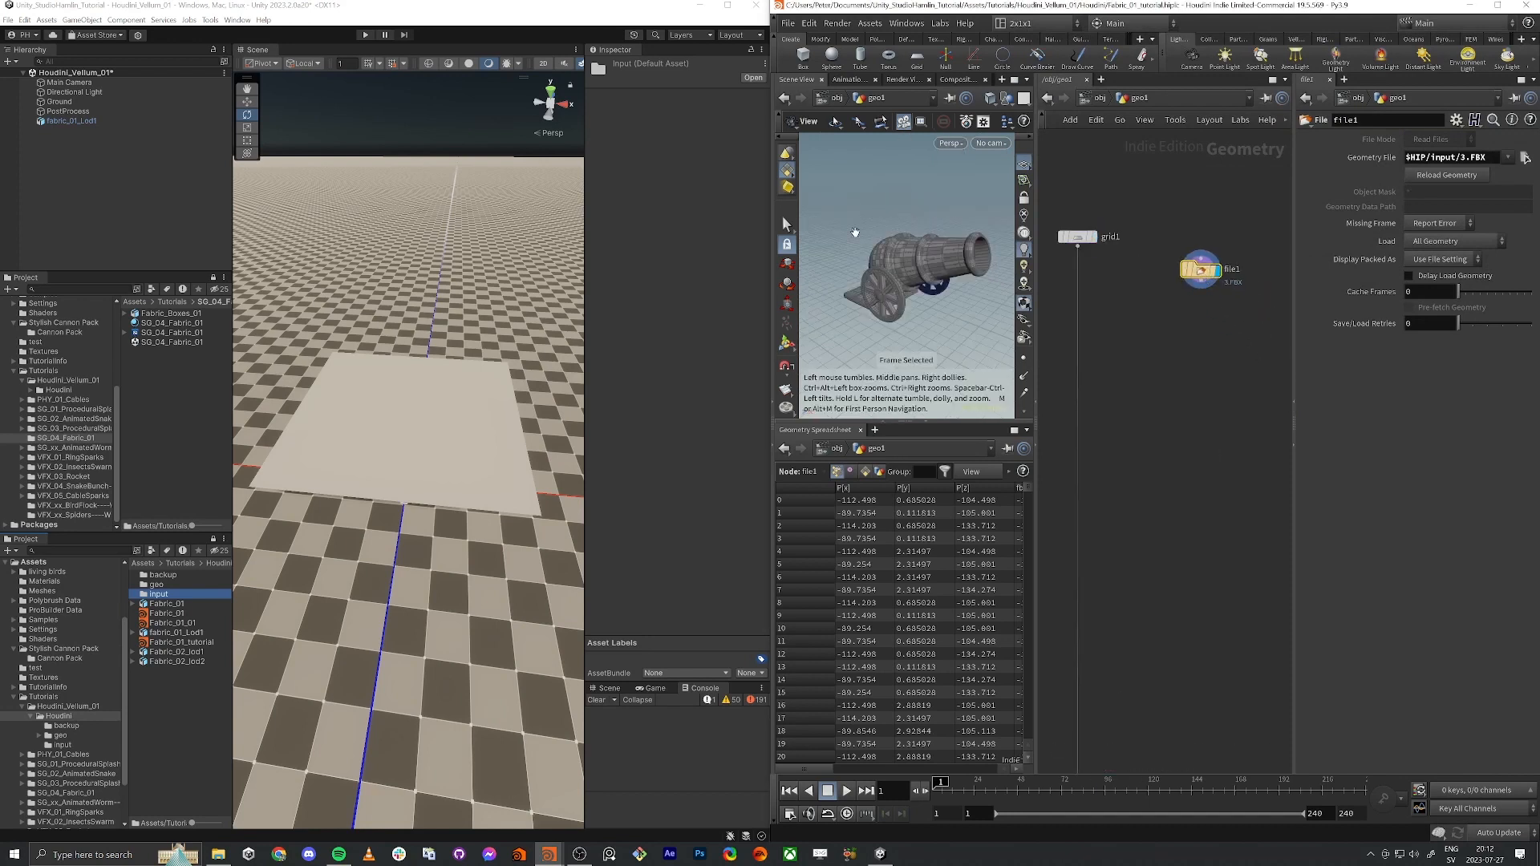
left_click_drag(883, 282, 941, 304)
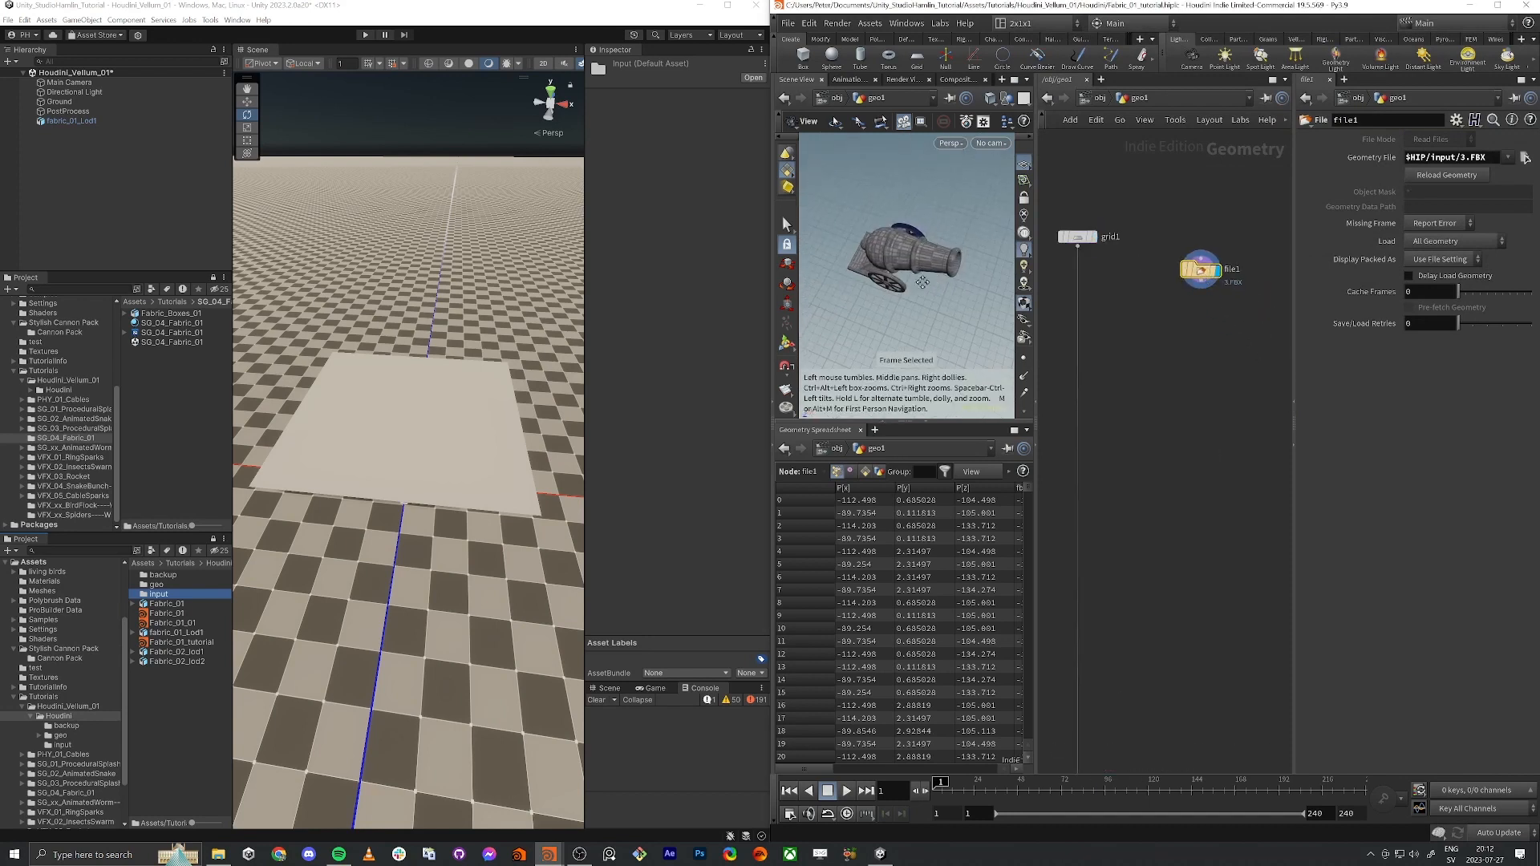
middle_click_drag(940, 303, 874, 289)
right_click_drag(874, 289, 918, 288)
mouse_move(918, 288)
left_mouse_down()
mouse_move(946, 301)
mouse_move(924, 277)
mouse_move(911, 306)
left_mouse_up()
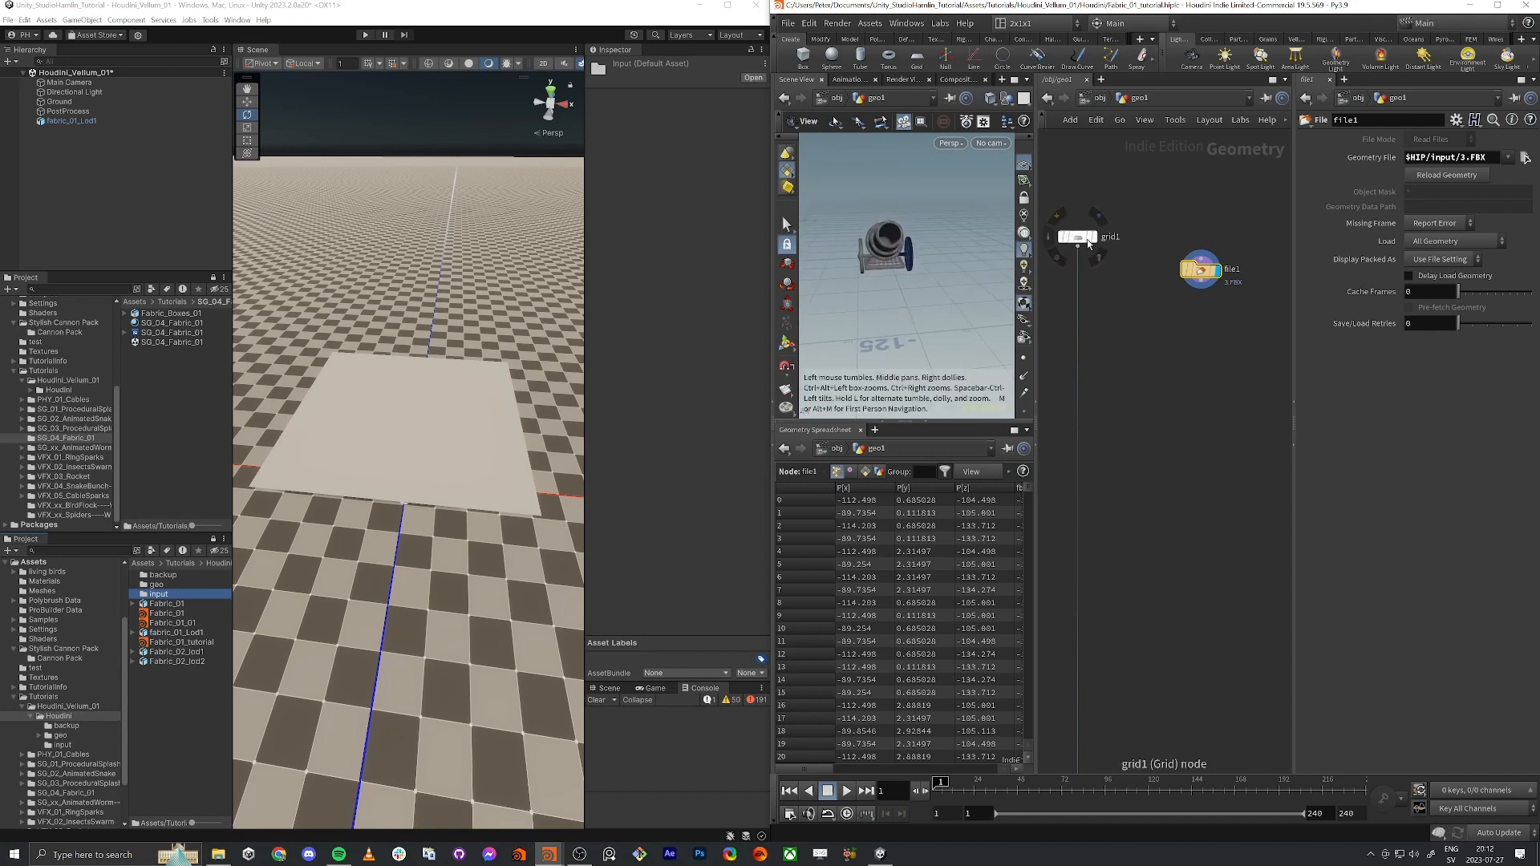
left_click_drag(898, 264, 952, 251)
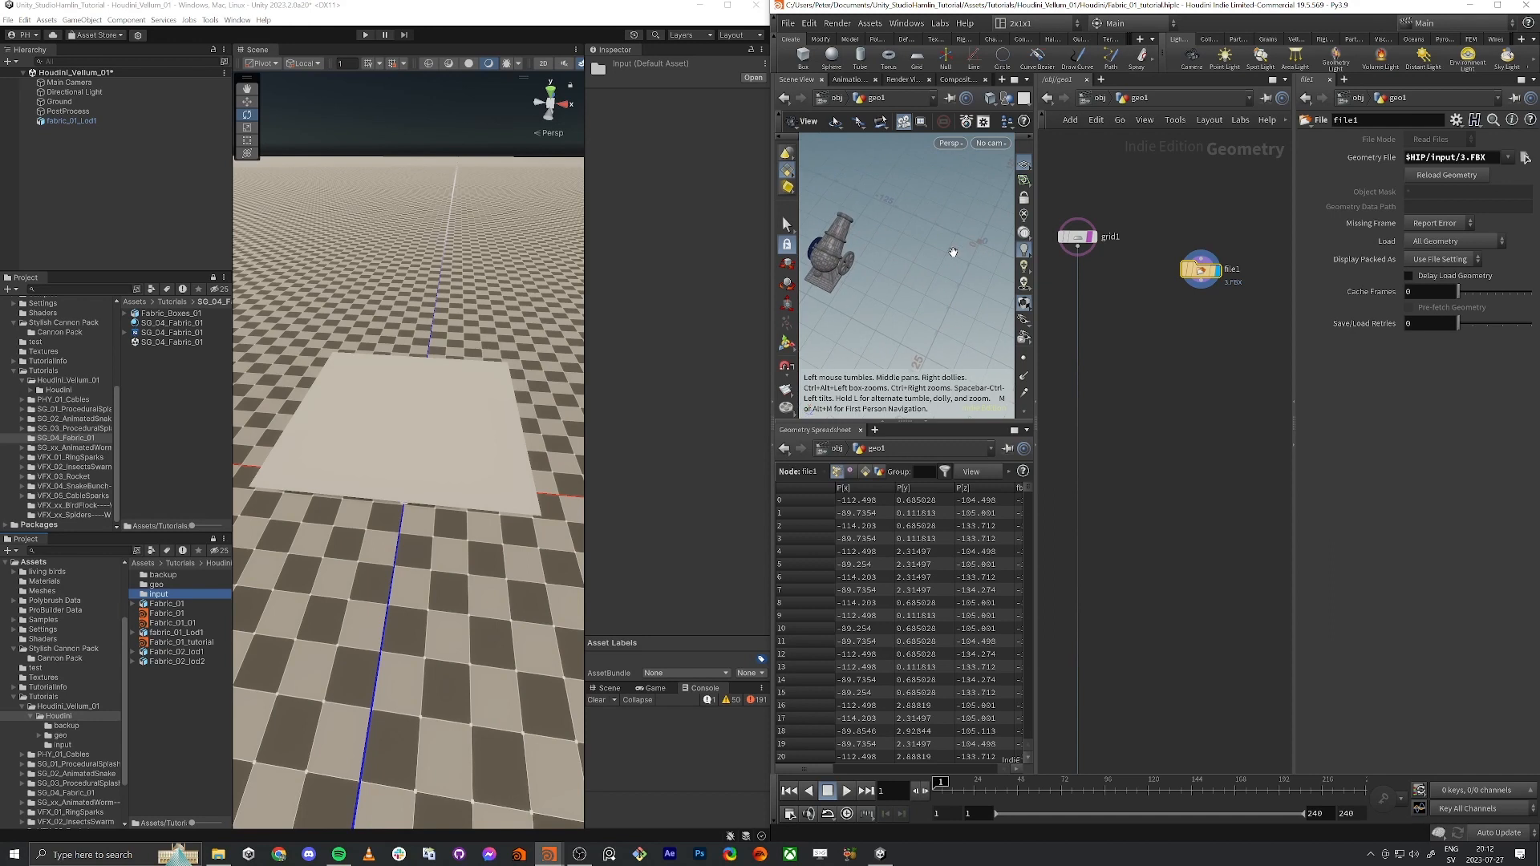
Step: Add a Transform node connected below the File node
key("Tab")
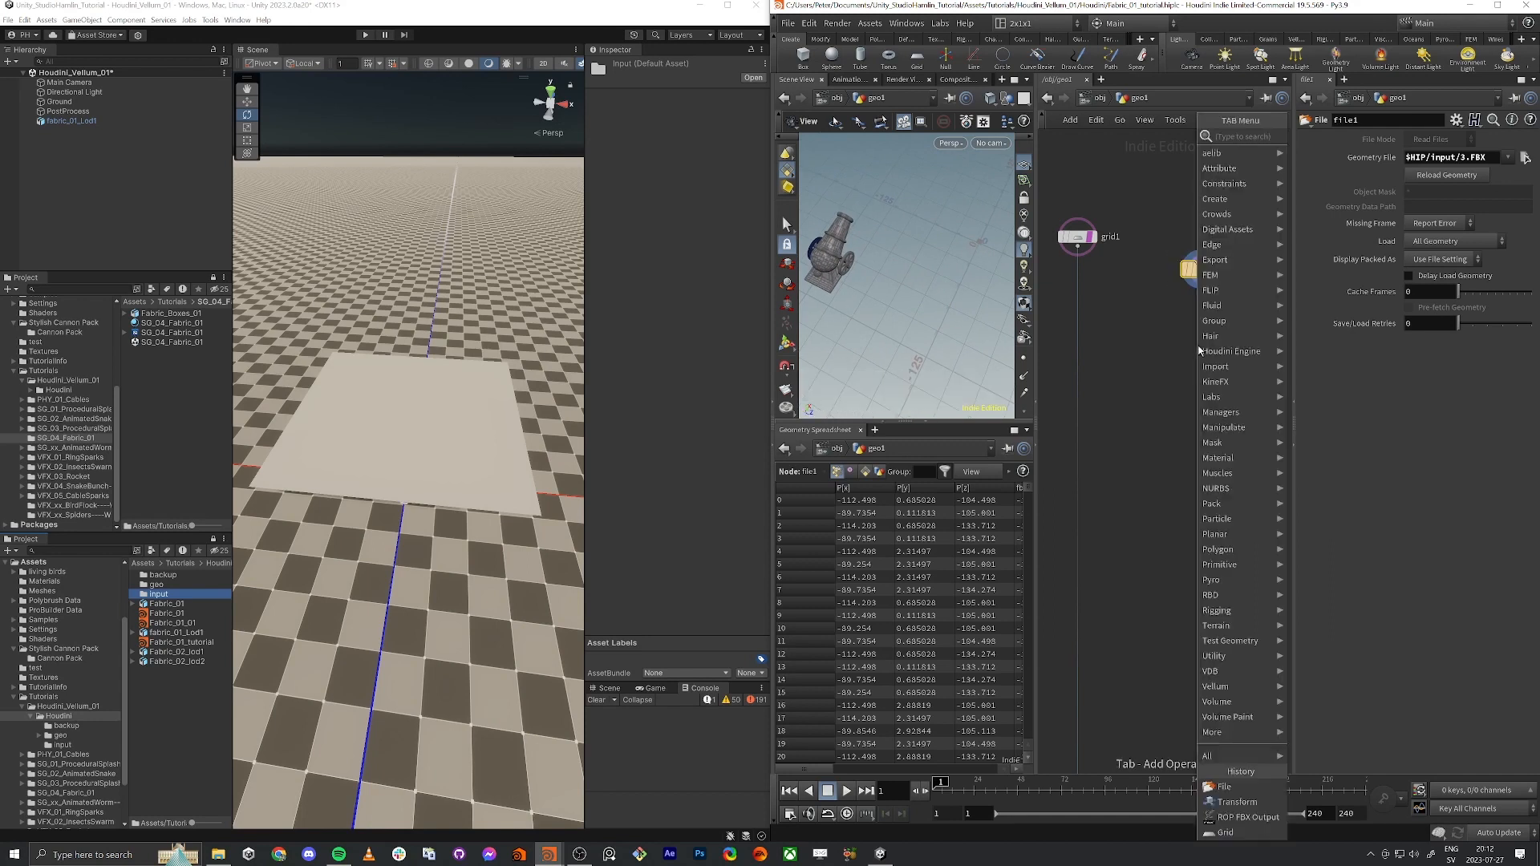
type("tra")
key("Down")
key("Return")
left_click(1199, 346)
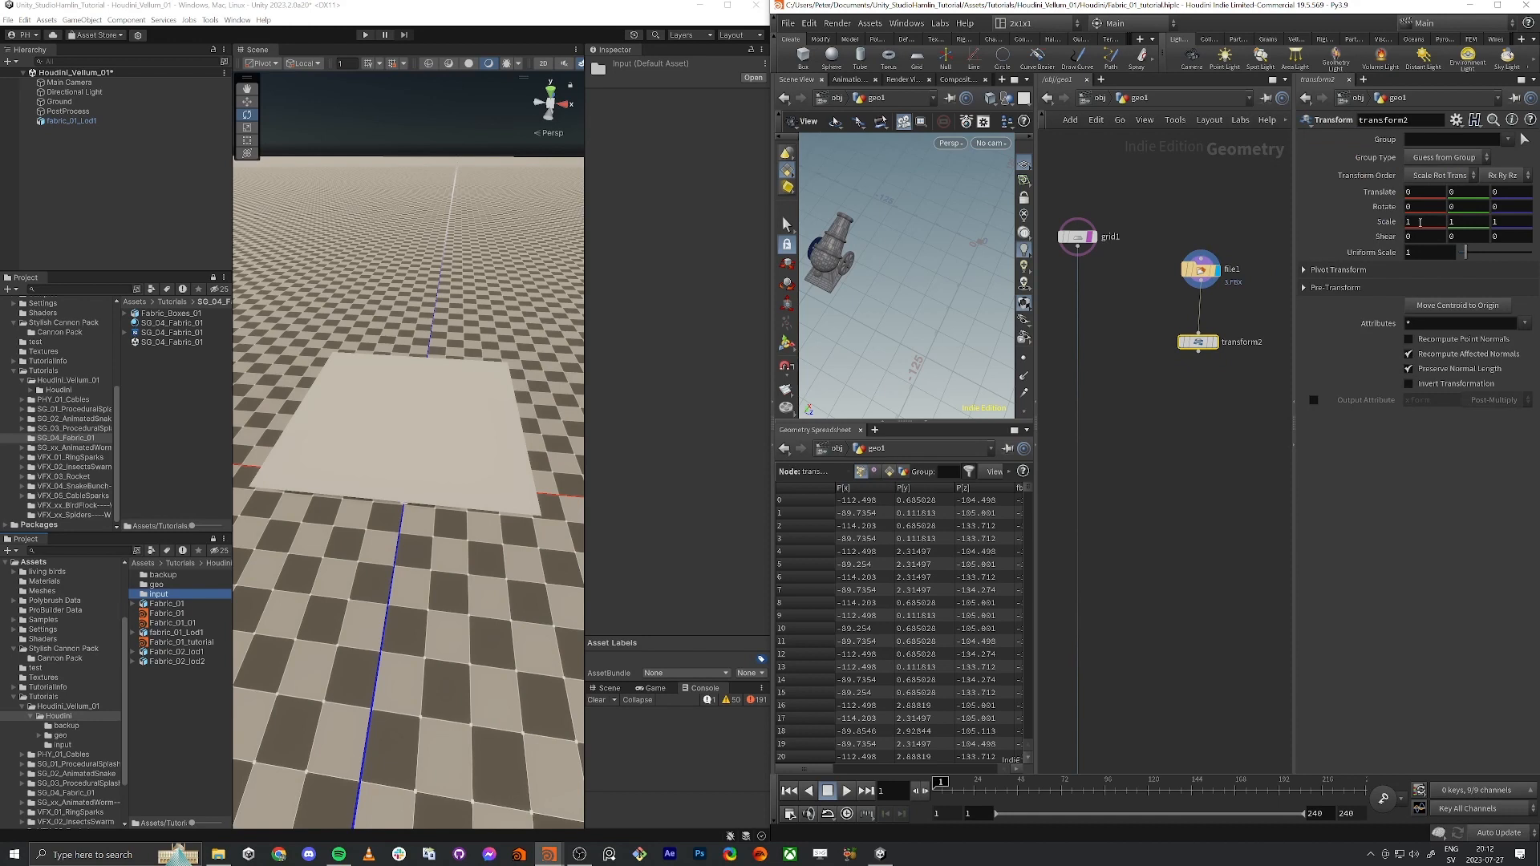
Step: Set the new Transform node's uniform scale to 0.05 and display the scaled cannon beside the templated grid
double_click(1408, 251)
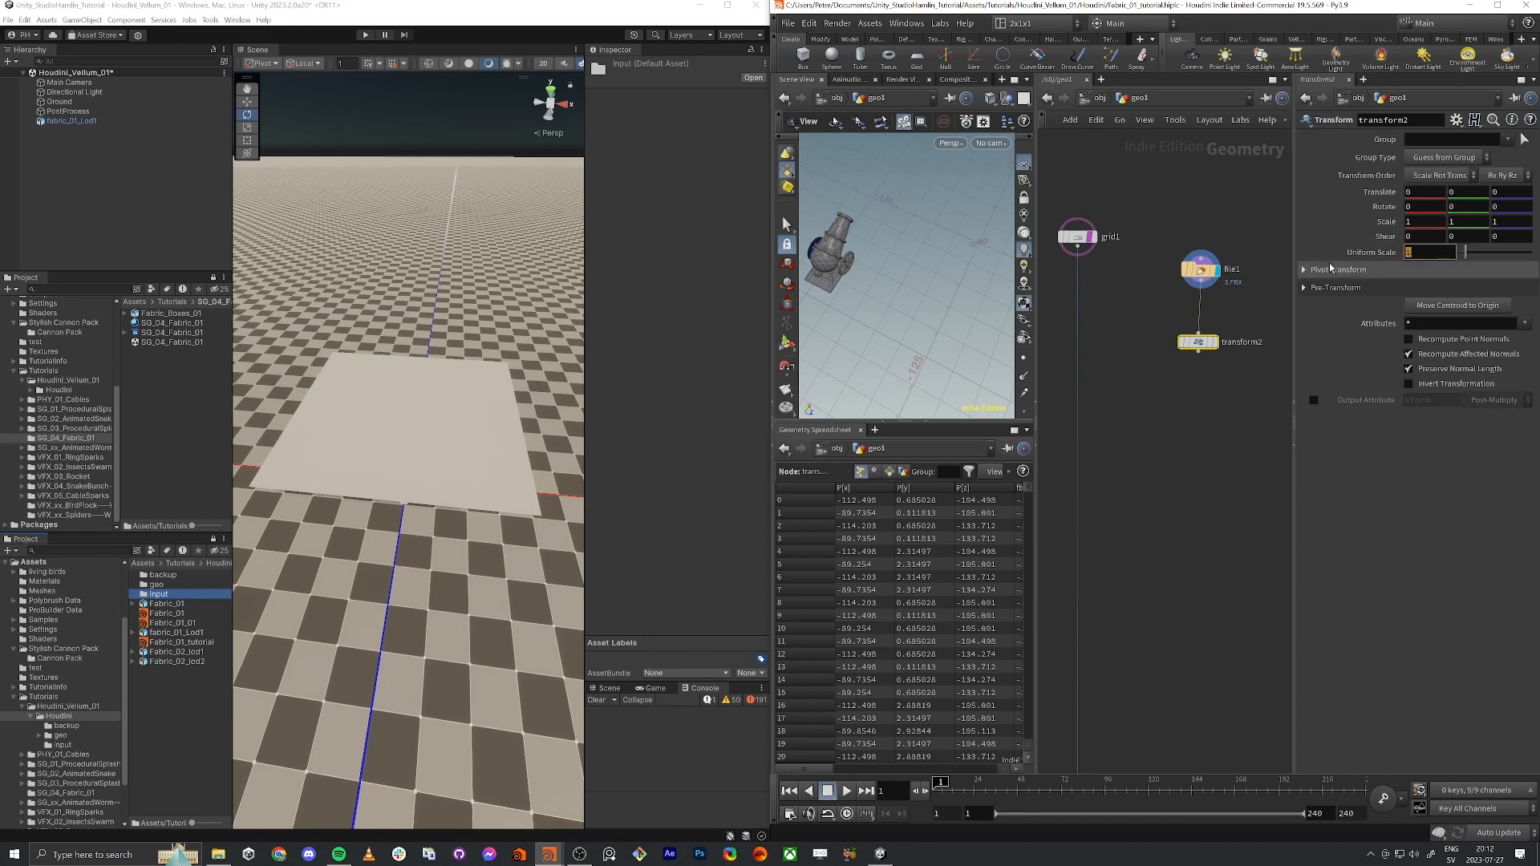
type("0.05")
key("Return")
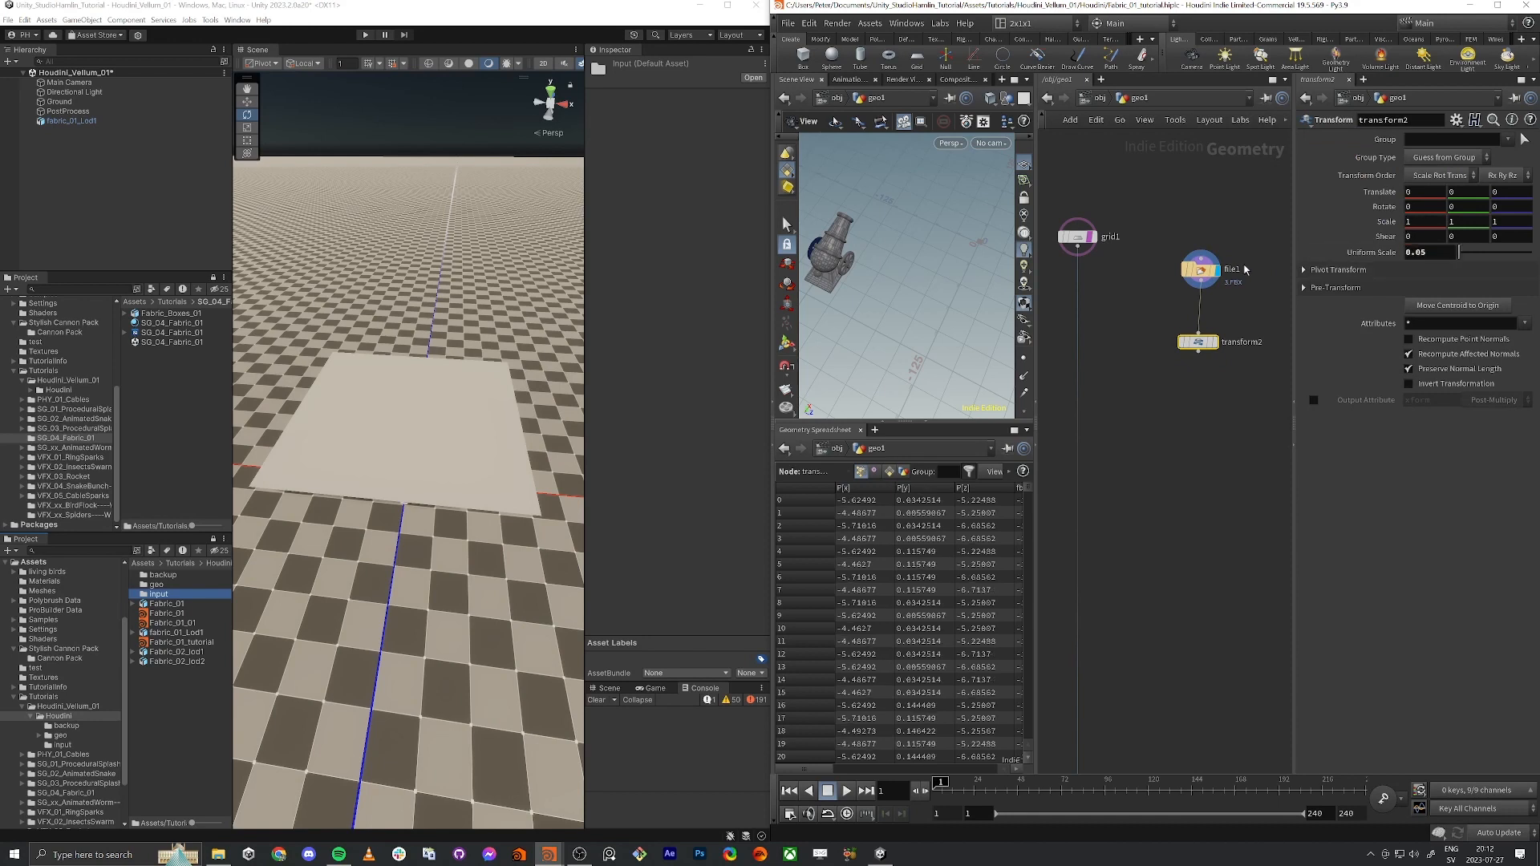
left_click(1217, 346)
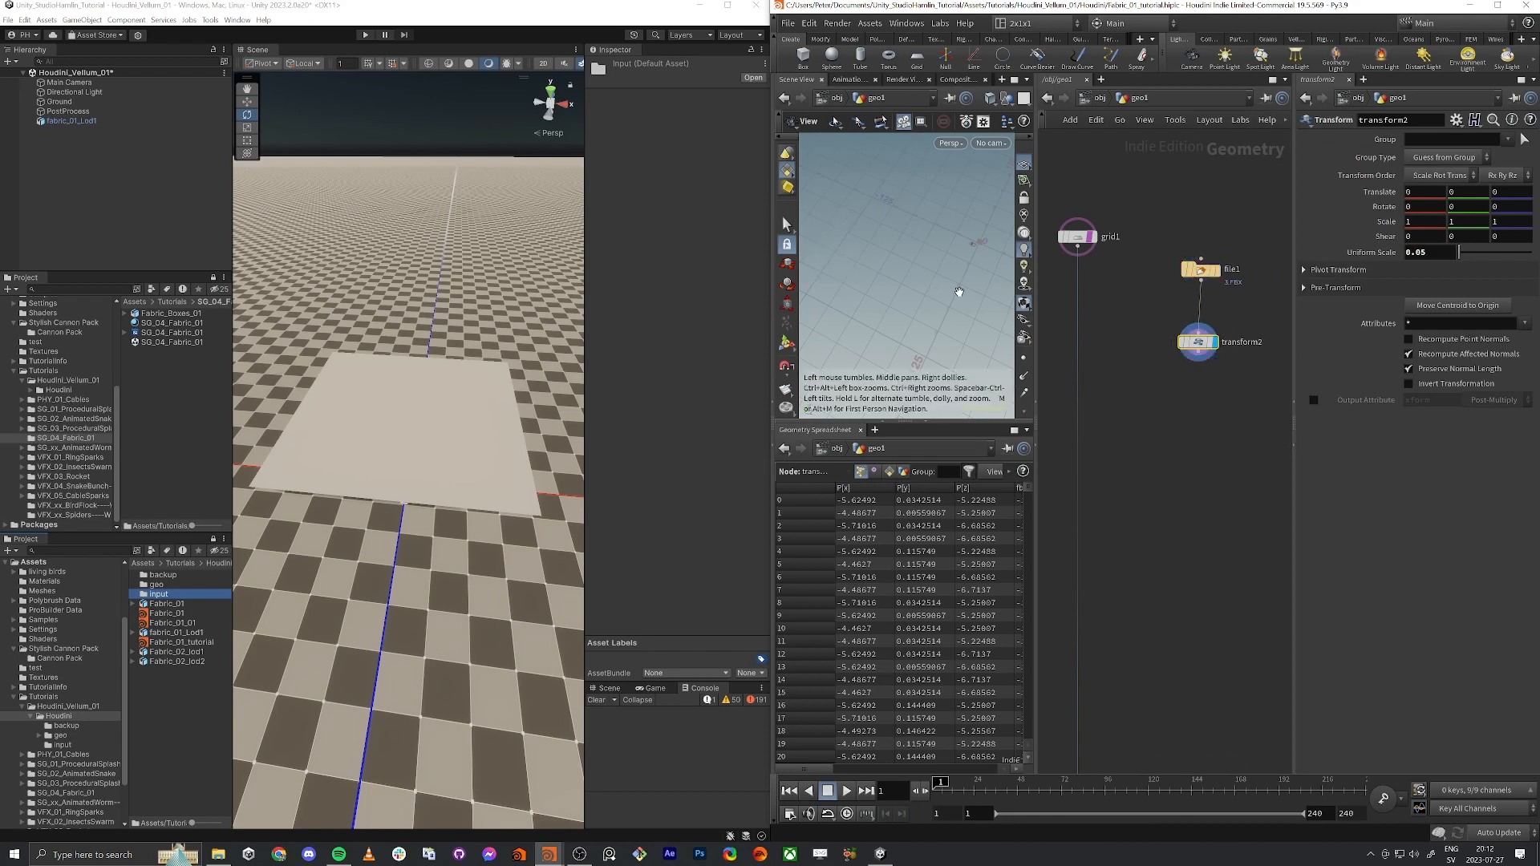
key("f")
scroll(887, 275, "down", 5)
left_click_drag(891, 277, 952, 306)
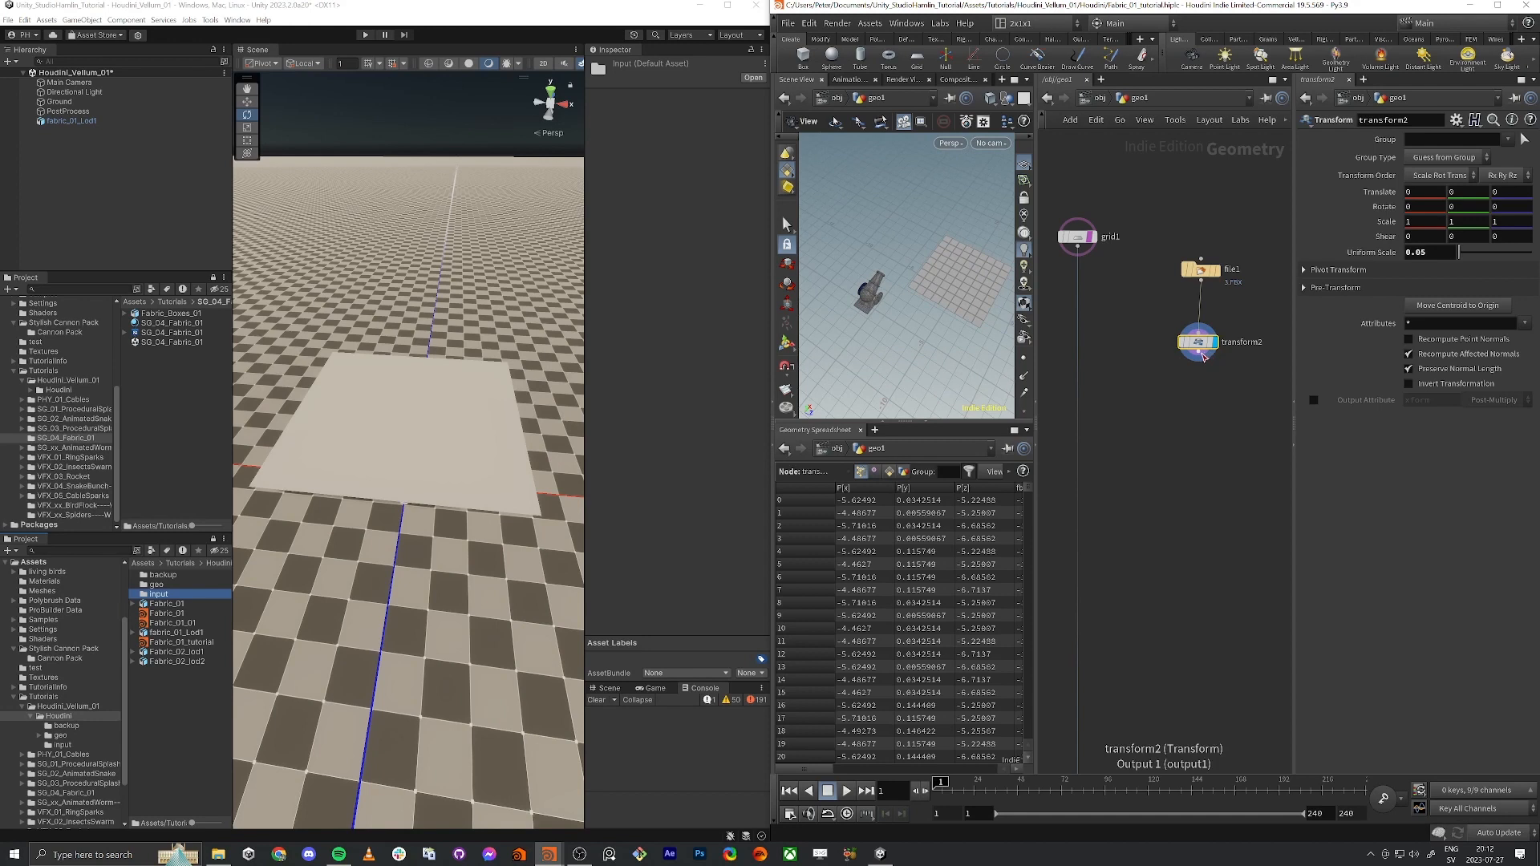
Step: Add a Match Size node below the cannon's Transform node and display its result to centre the cannon under the grid
left_click(1199, 356)
key("Tab")
type("match")
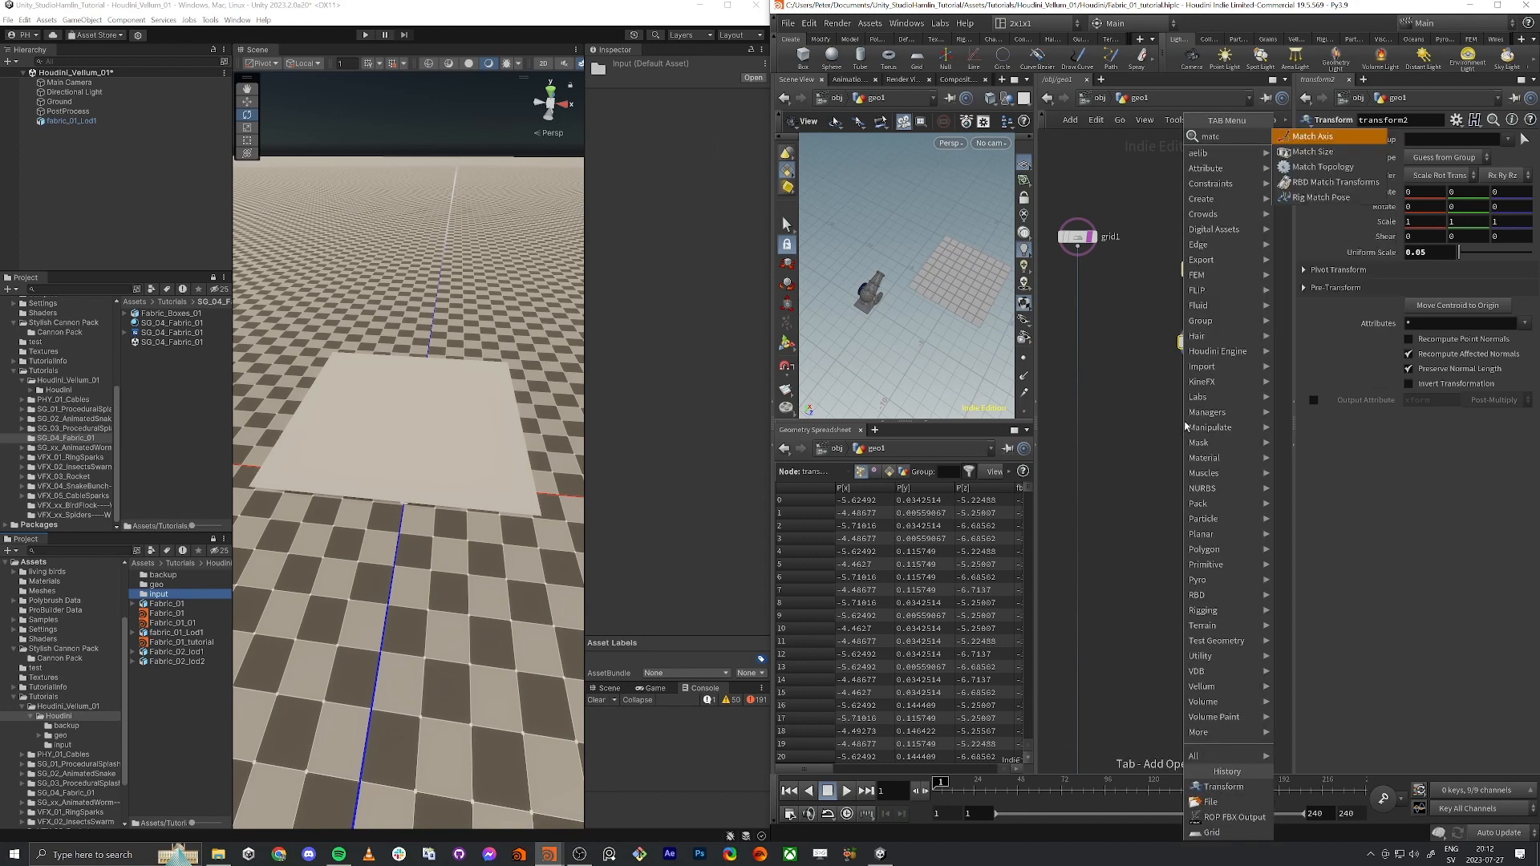
key("Return")
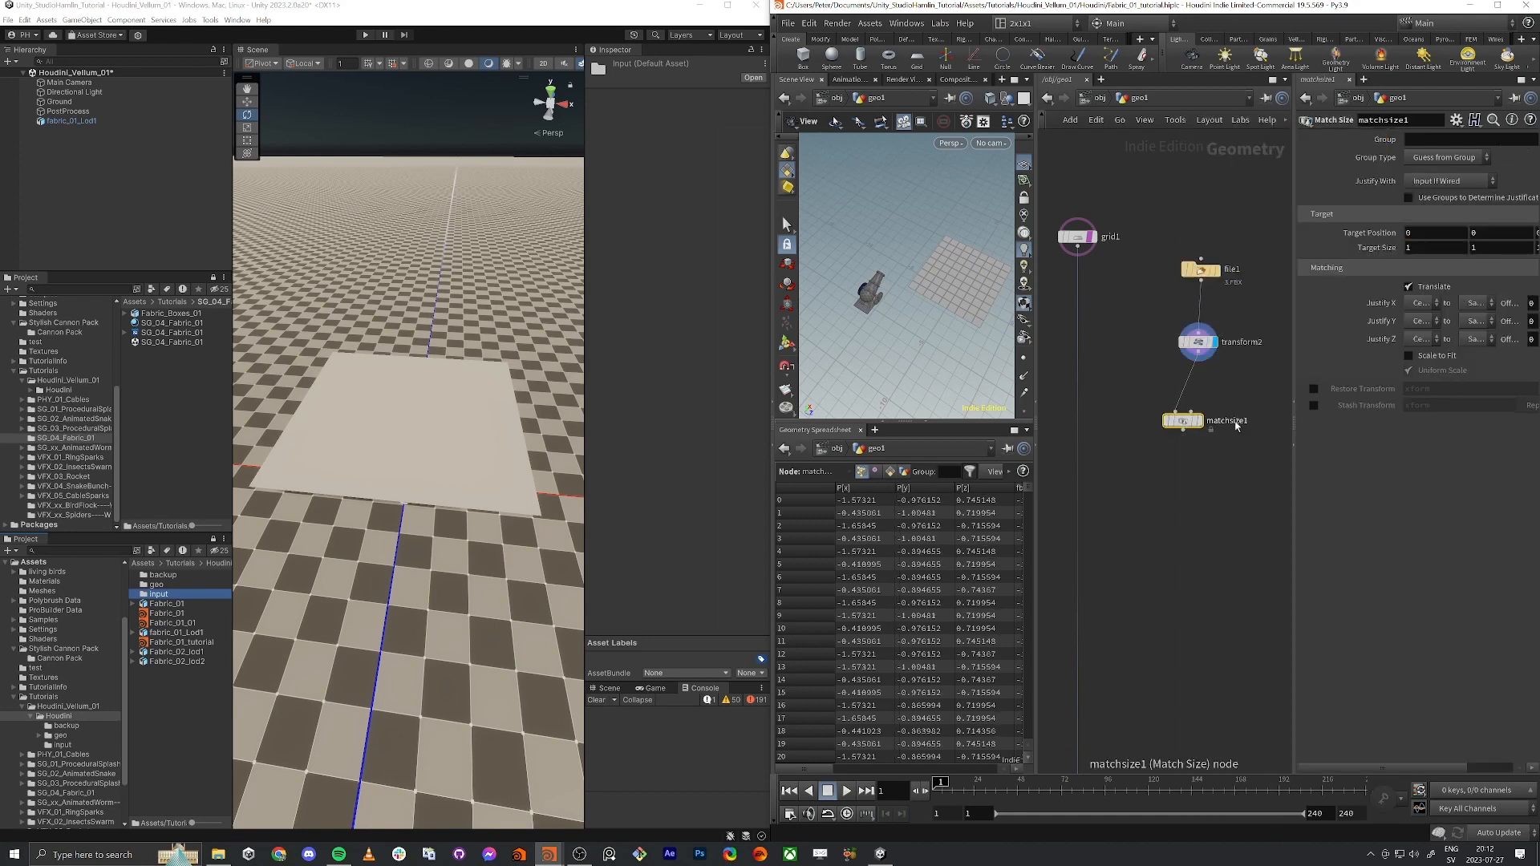
double_click(1227, 420)
left_click(1213, 471)
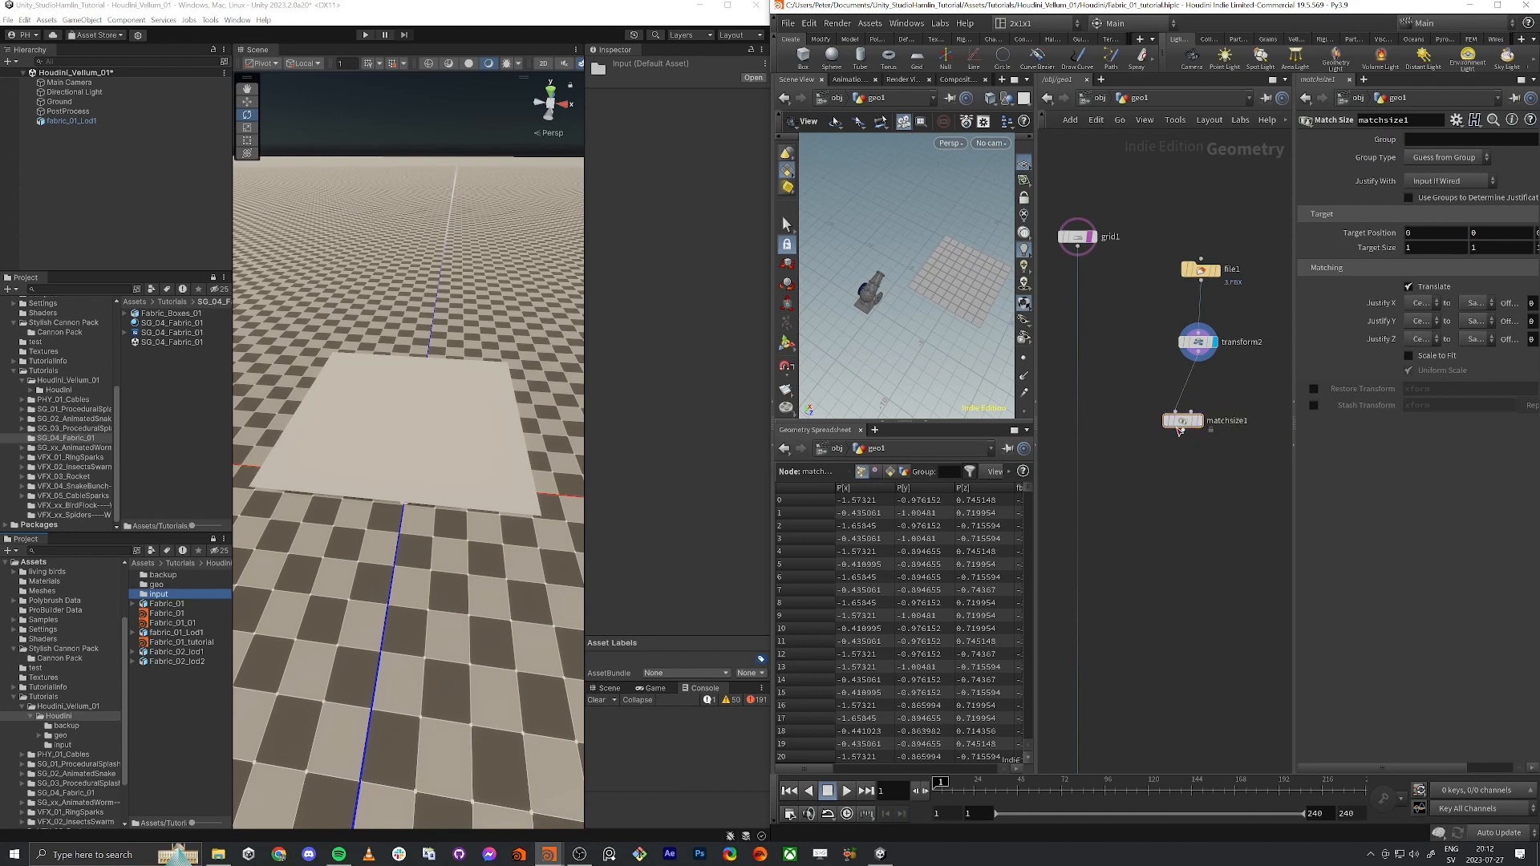
left_click_drag(1183, 422, 1193, 423)
left_click(1210, 422)
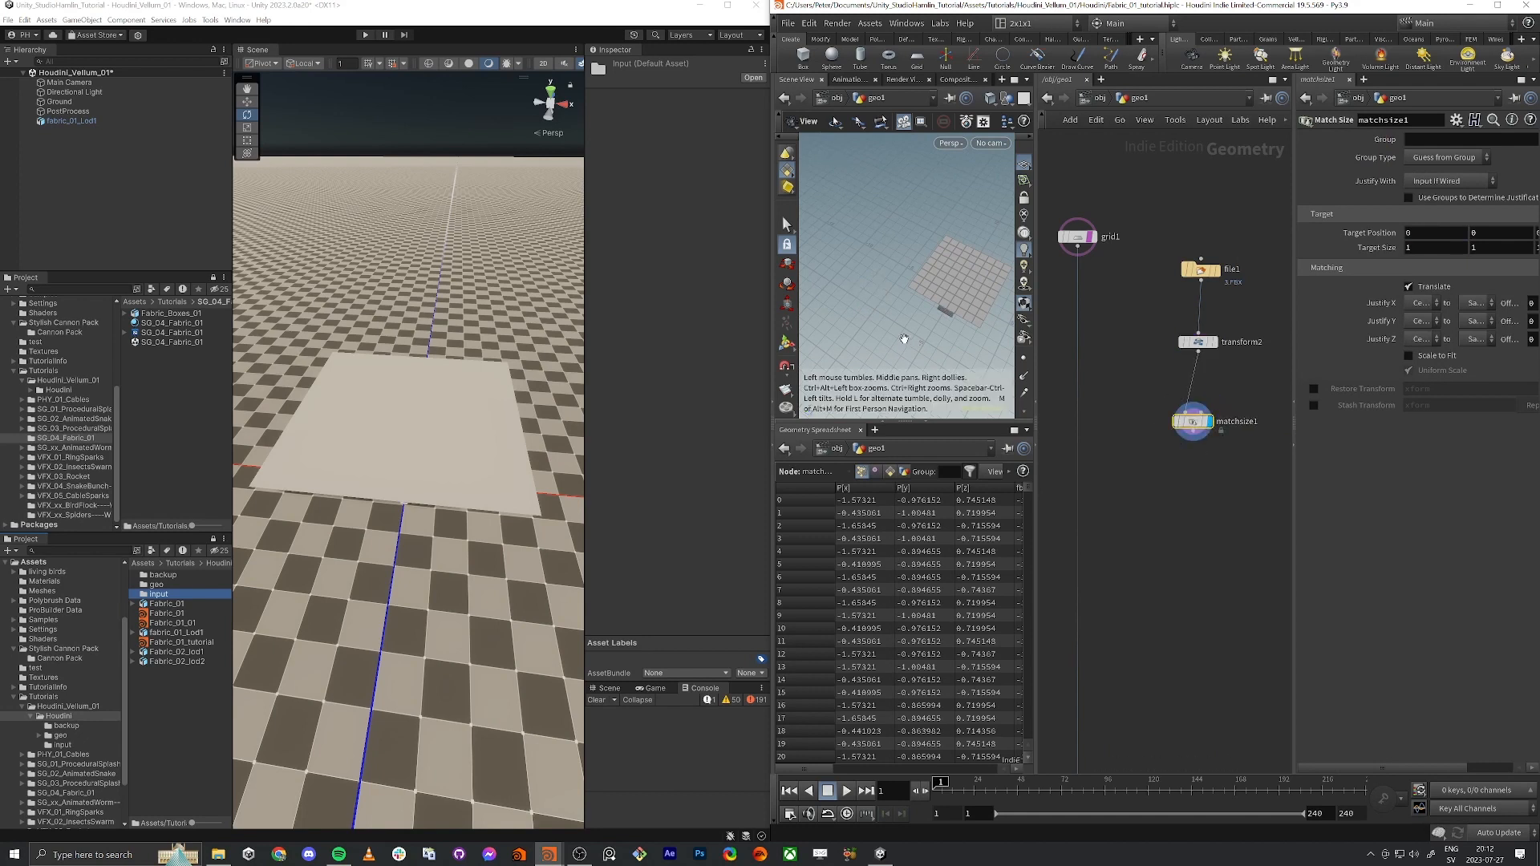
mouse_move(905, 339)
left_mouse_down()
mouse_move(919, 316)
mouse_move(929, 342)
mouse_move(922, 316)
mouse_move(883, 317)
mouse_move(919, 320)
left_mouse_up()
scroll(918, 315, "up", 3)
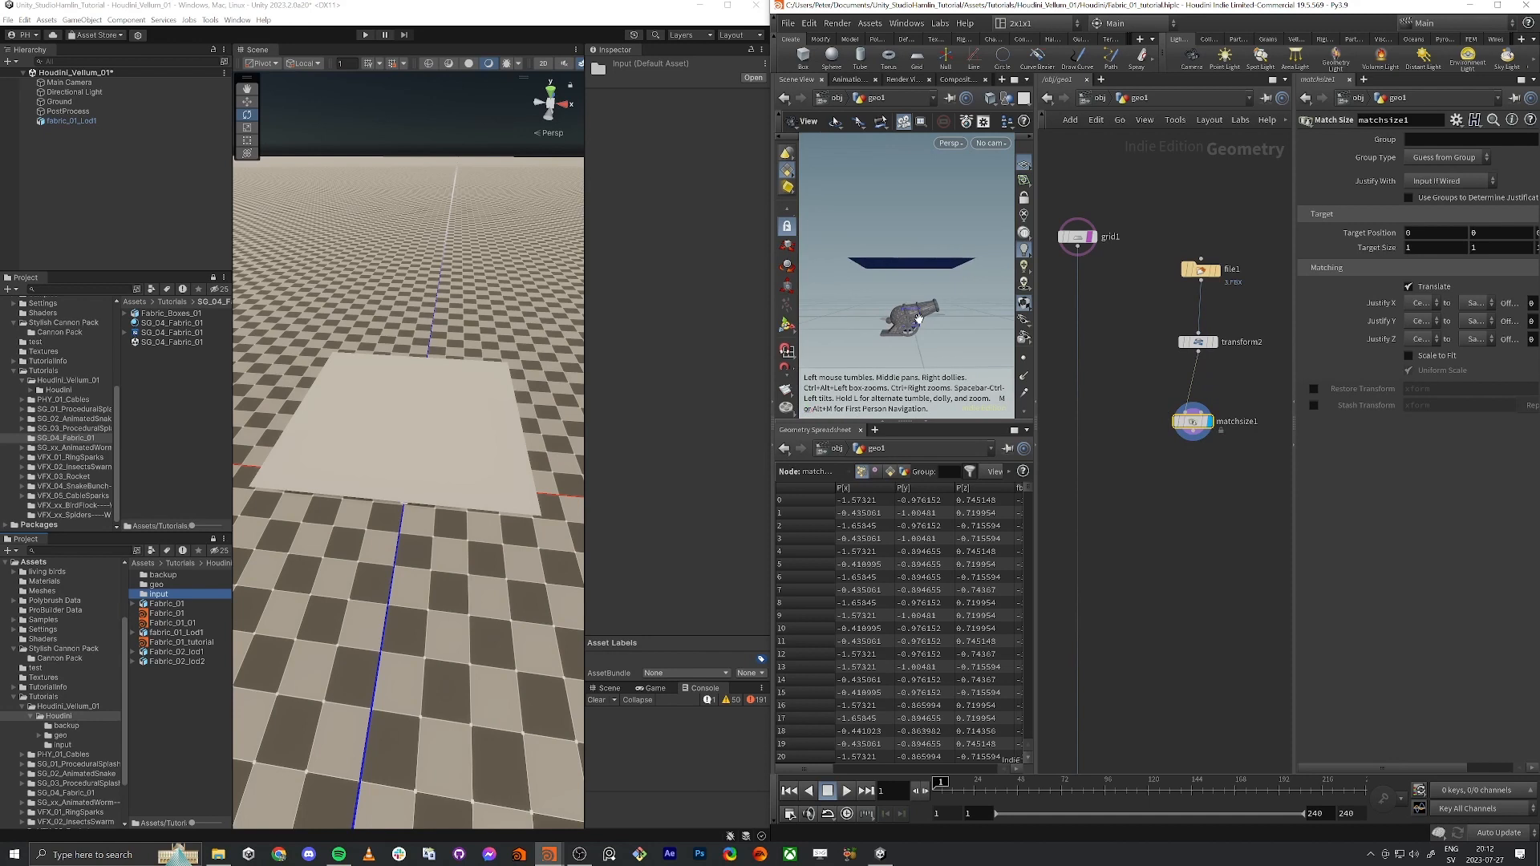
Step: Set the Match Size node's Justify Y to Min so the cannon rests on the ground plane, with the Houdini window maximized
double_click(1217, 12)
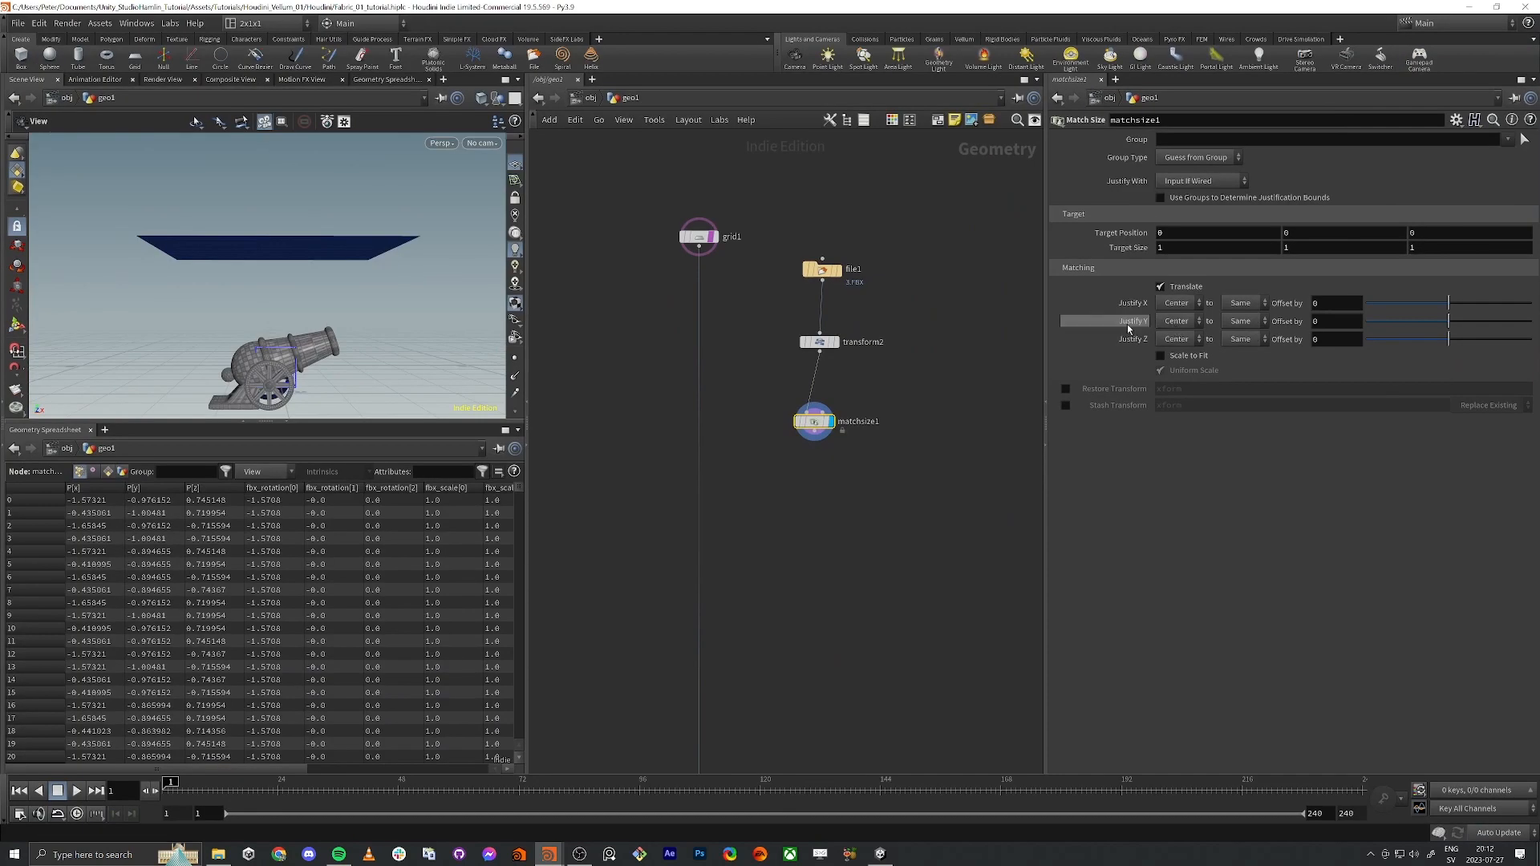
left_click_drag(349, 309, 344, 319)
left_click(1176, 321)
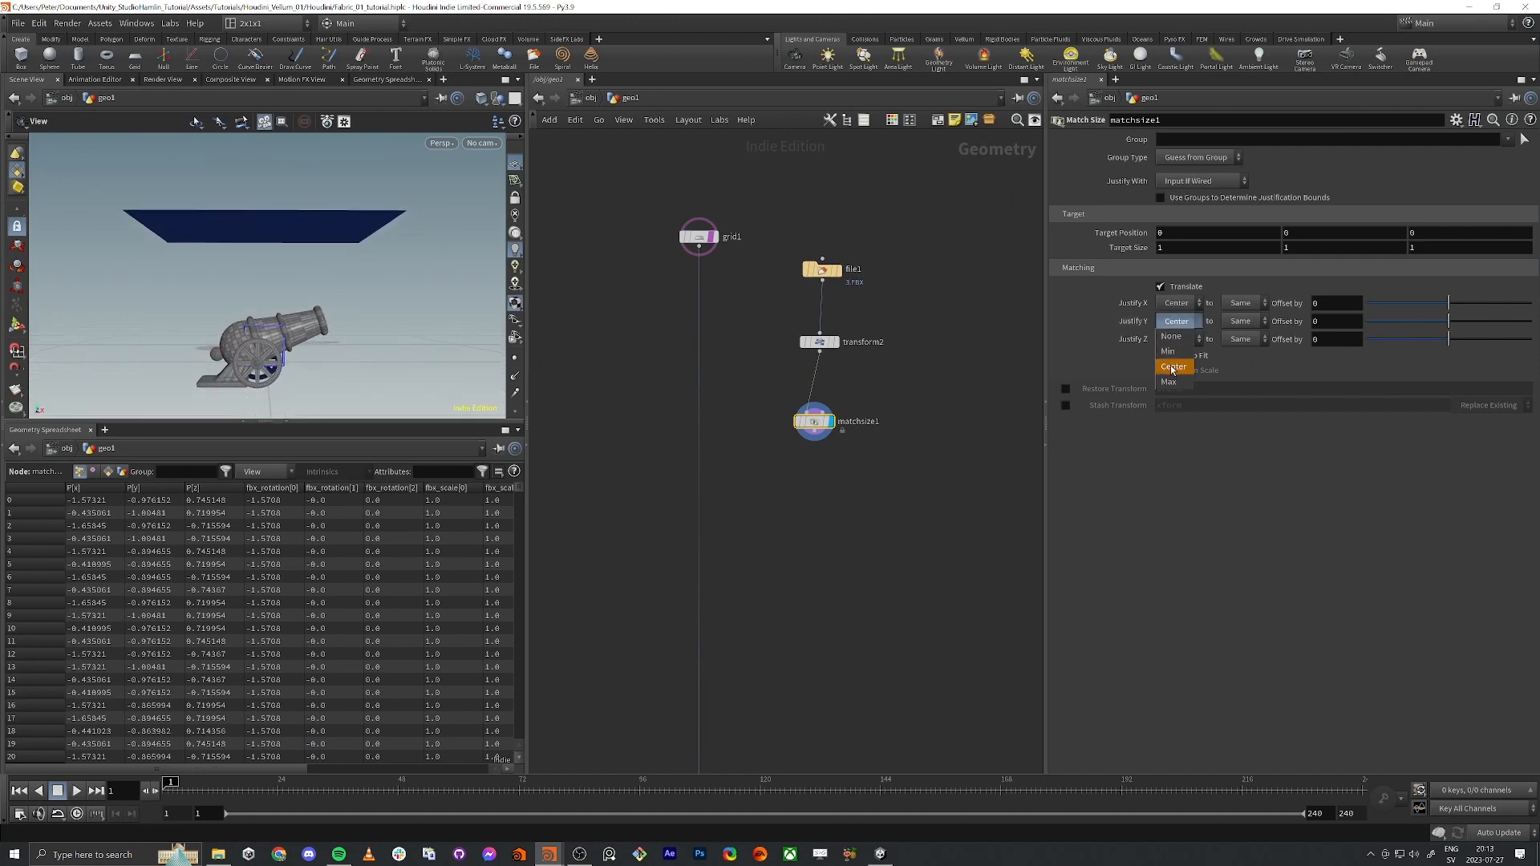
left_click(1179, 354)
mouse_move(282, 326)
left_mouse_down()
mouse_move(250, 335)
mouse_move(264, 333)
left_mouse_up()
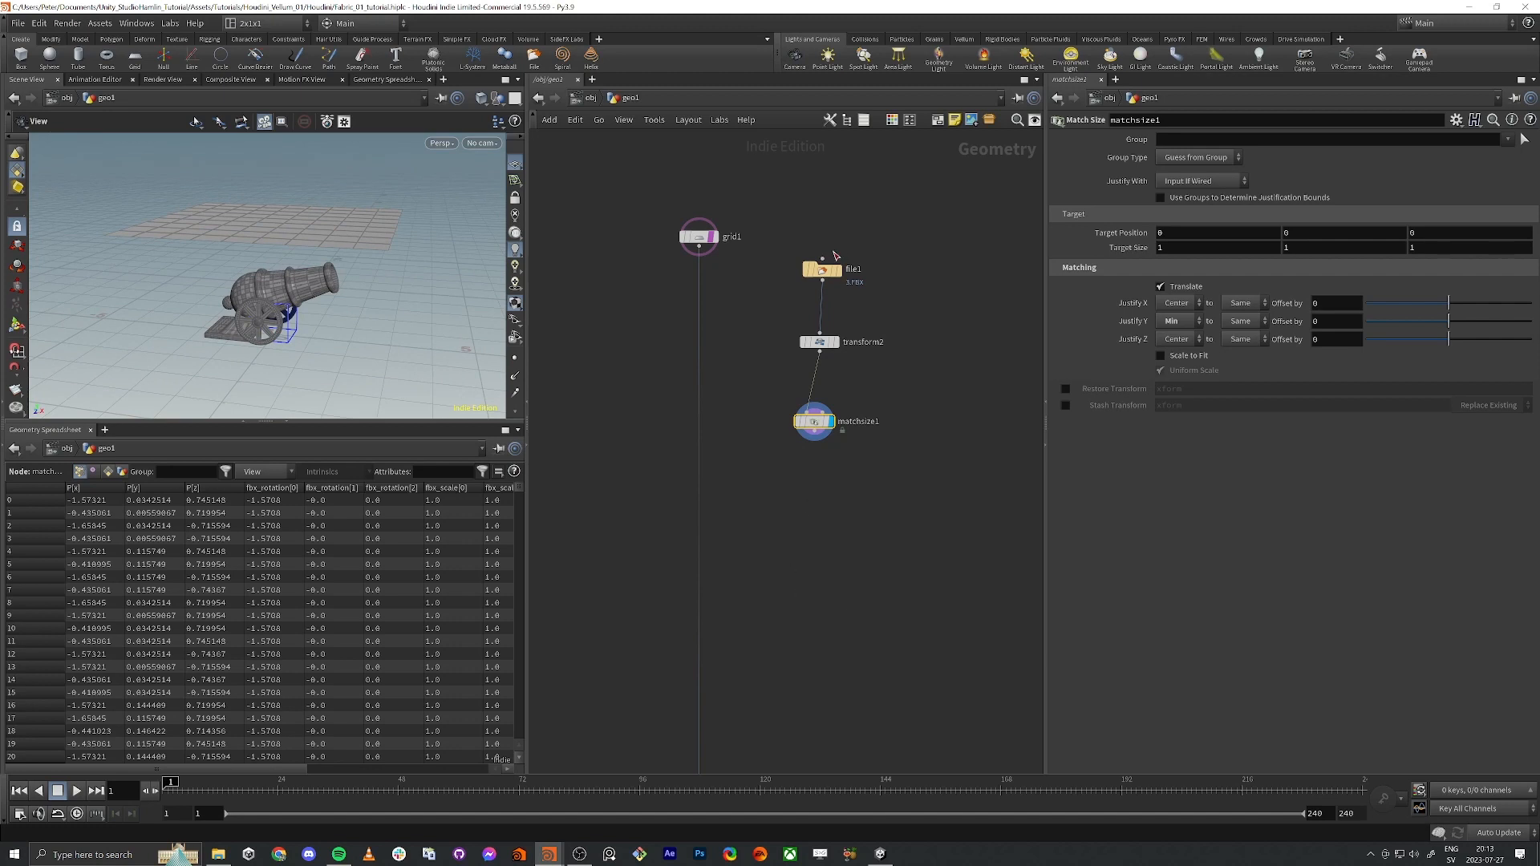
Step: Arrange the File, Transform and Match Size nodes in a compact column beside the grid chain
key("a")
left_click_drag(824, 270, 823, 308)
left_click_drag(783, 222, 876, 352)
left_click(881, 473)
middle_click_drag(832, 474, 875, 453)
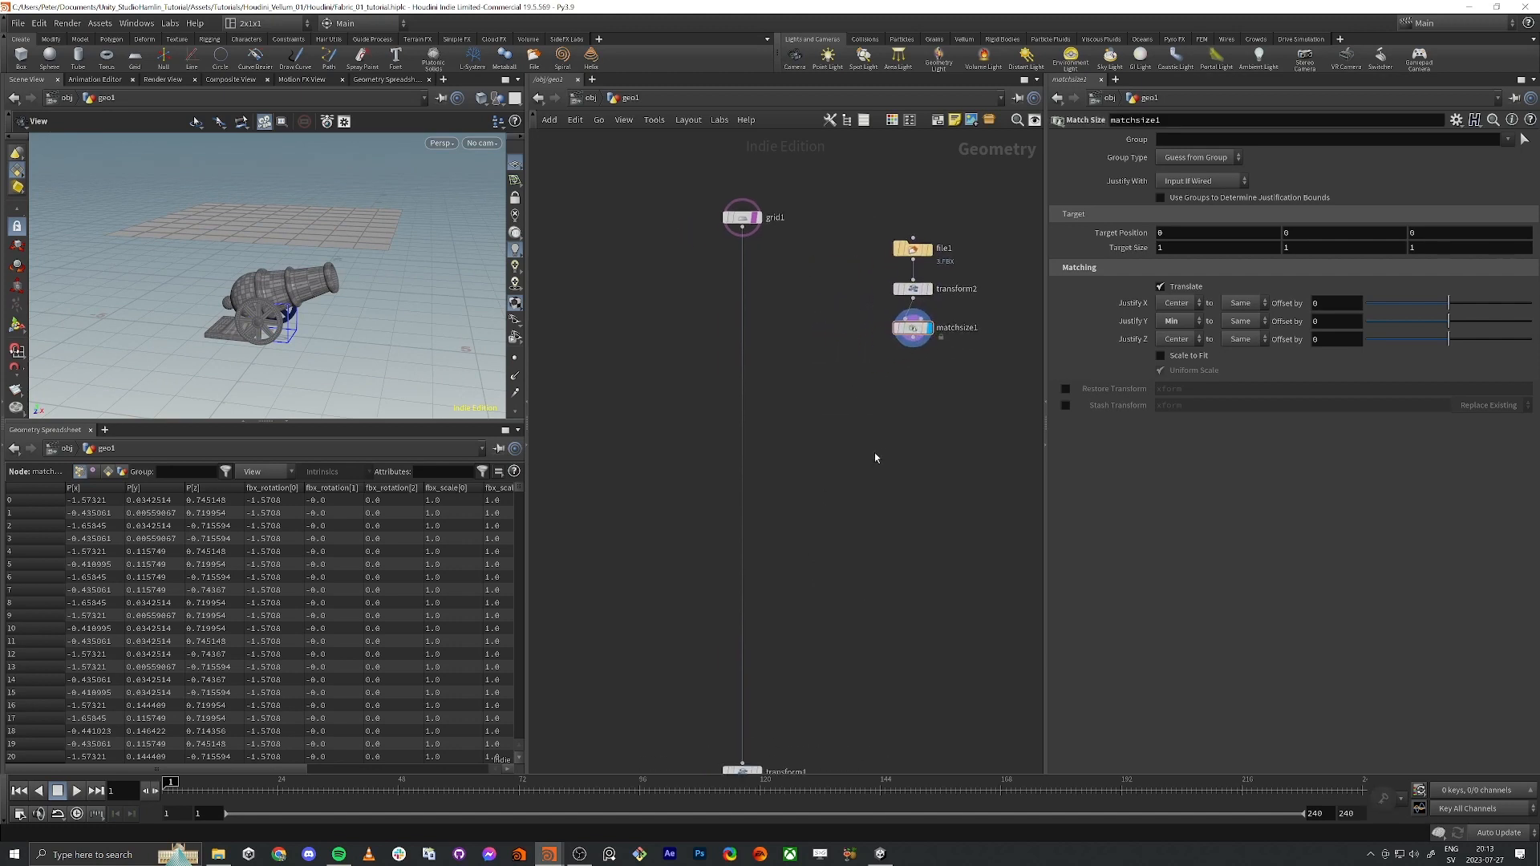
middle_click_drag(796, 363, 822, 378)
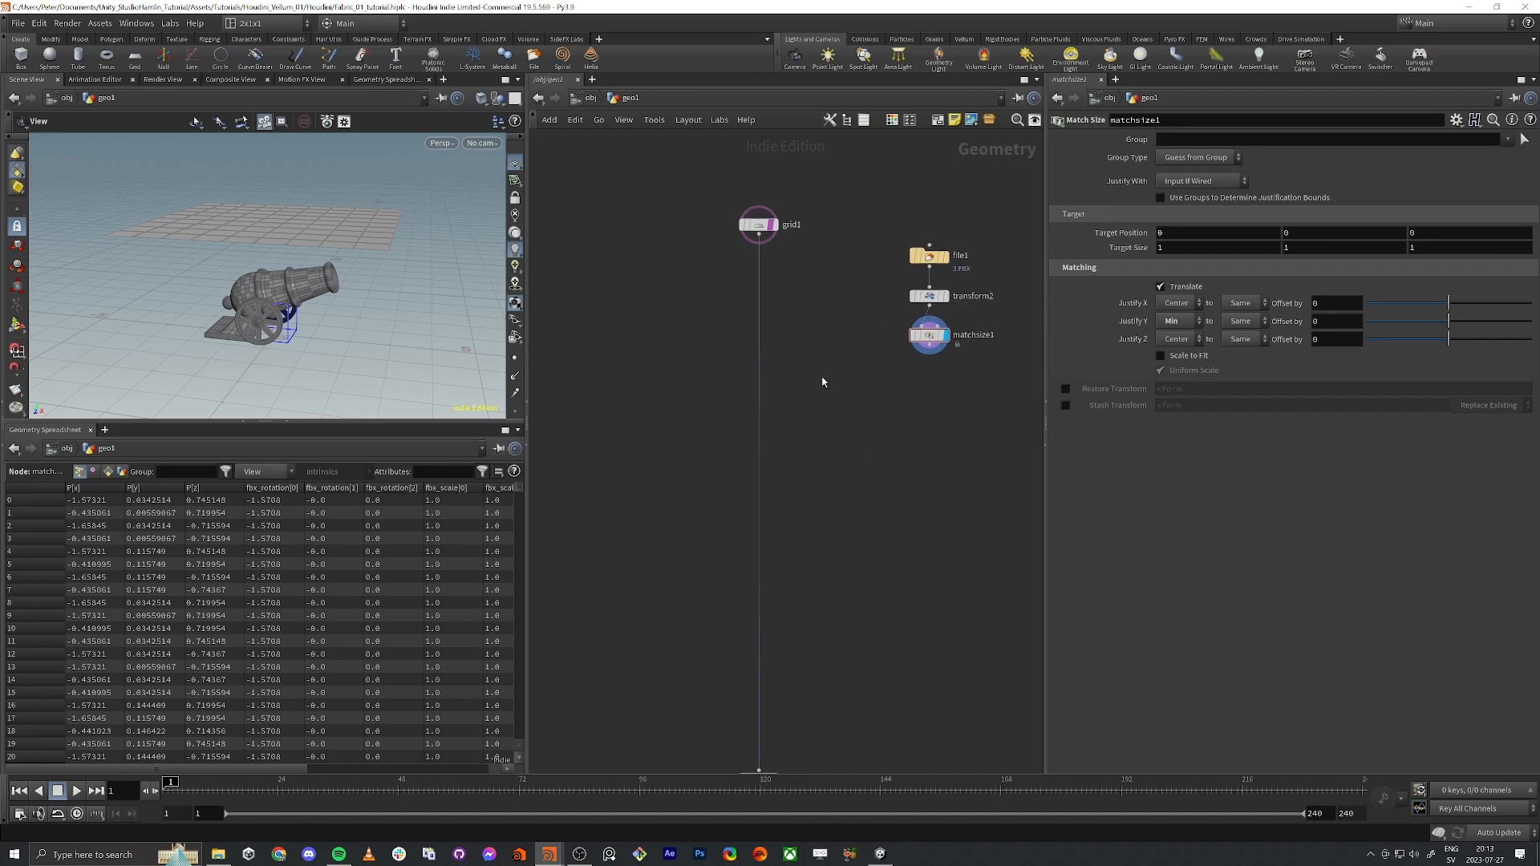
Step: Insert a Labs Auto UV node into the wire below the grid node and display its result
left_click(757, 224)
key("Tab")
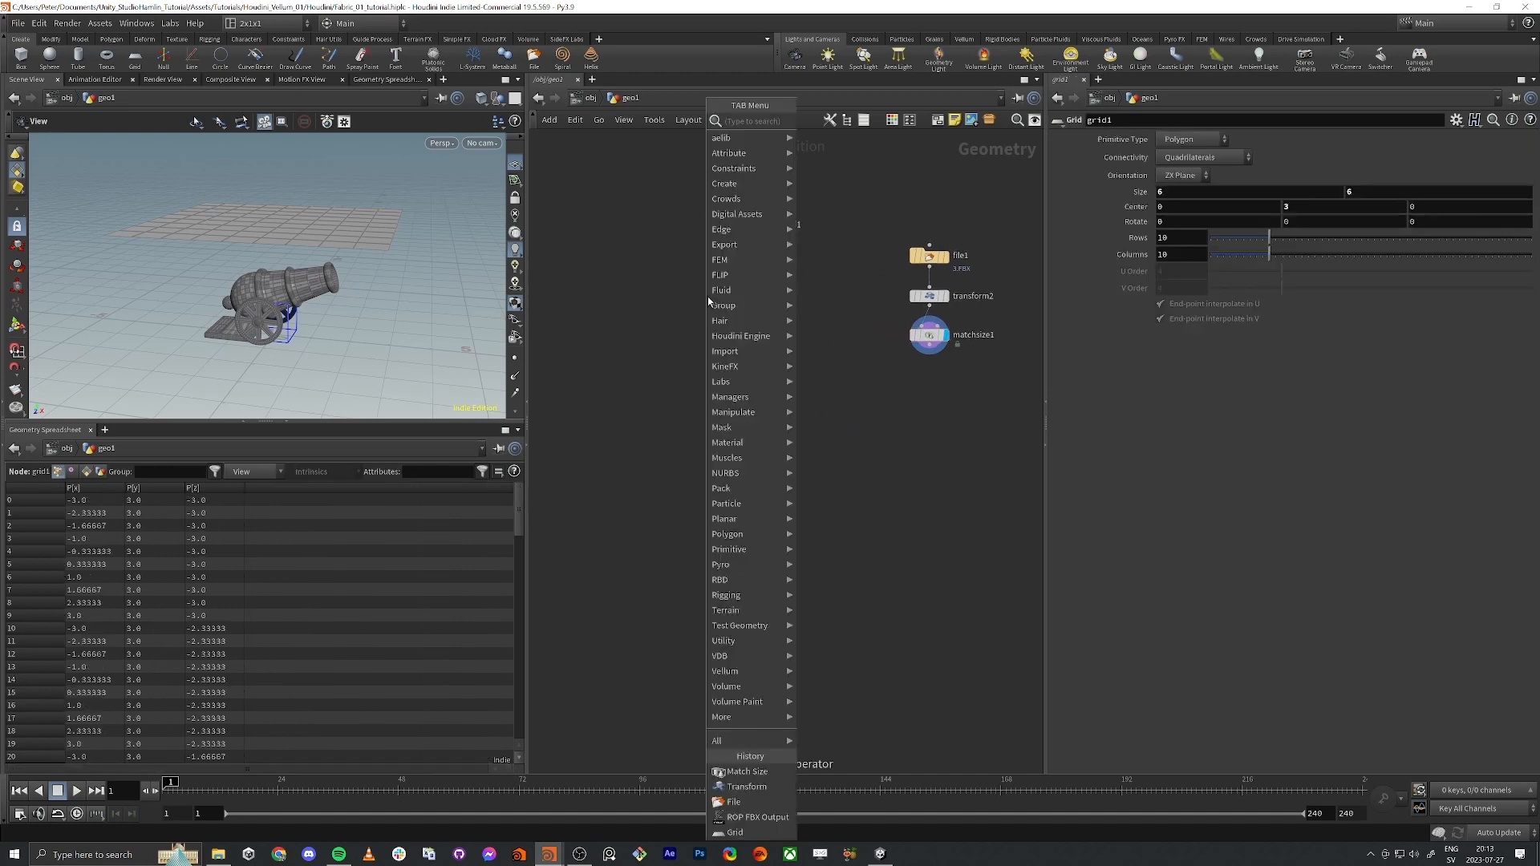
type("add")
key("Return")
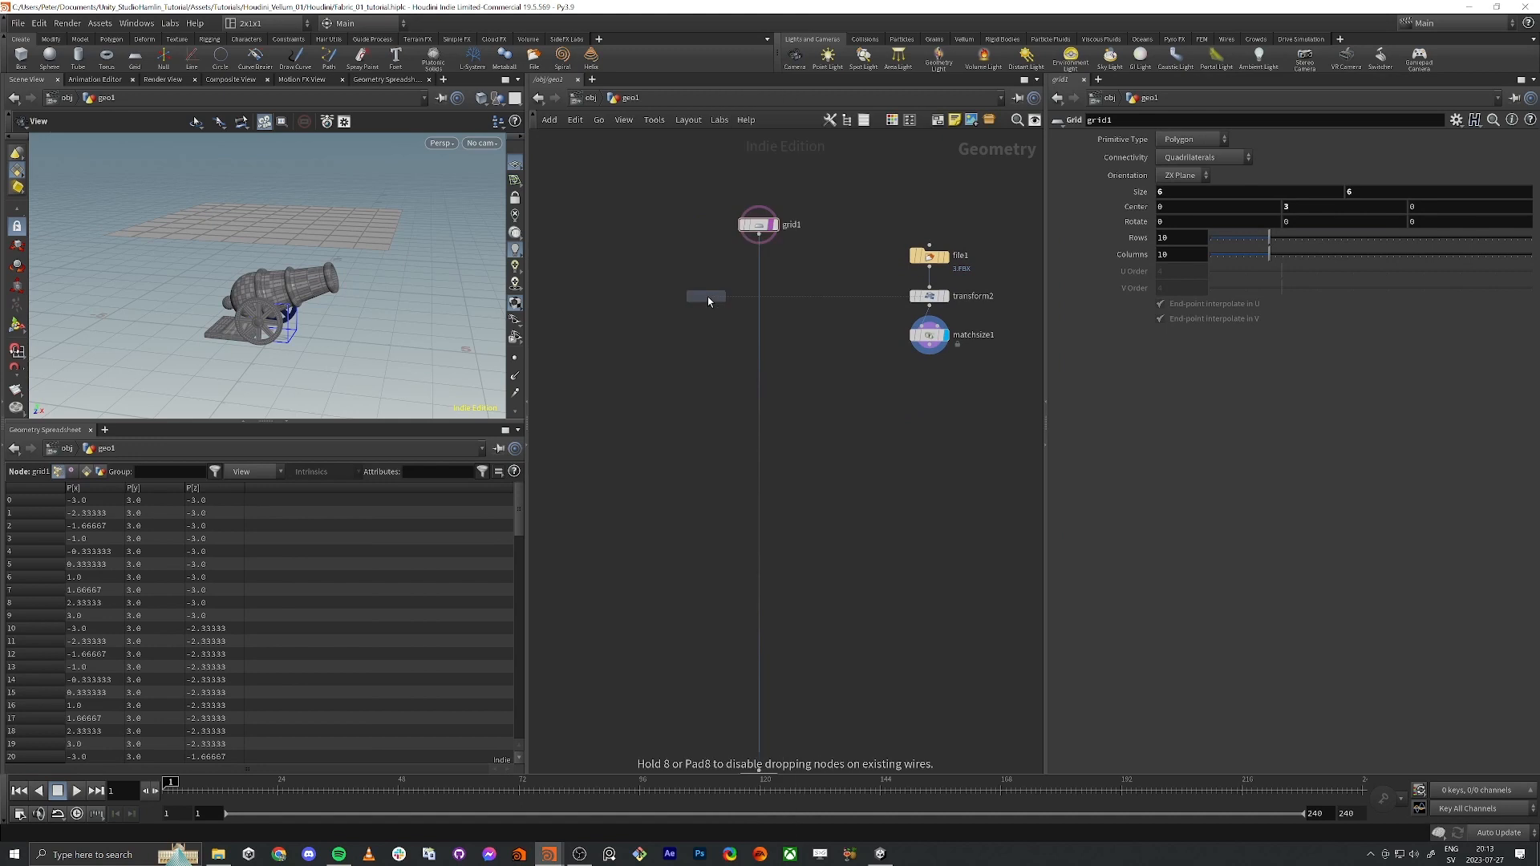
left_click(736, 313)
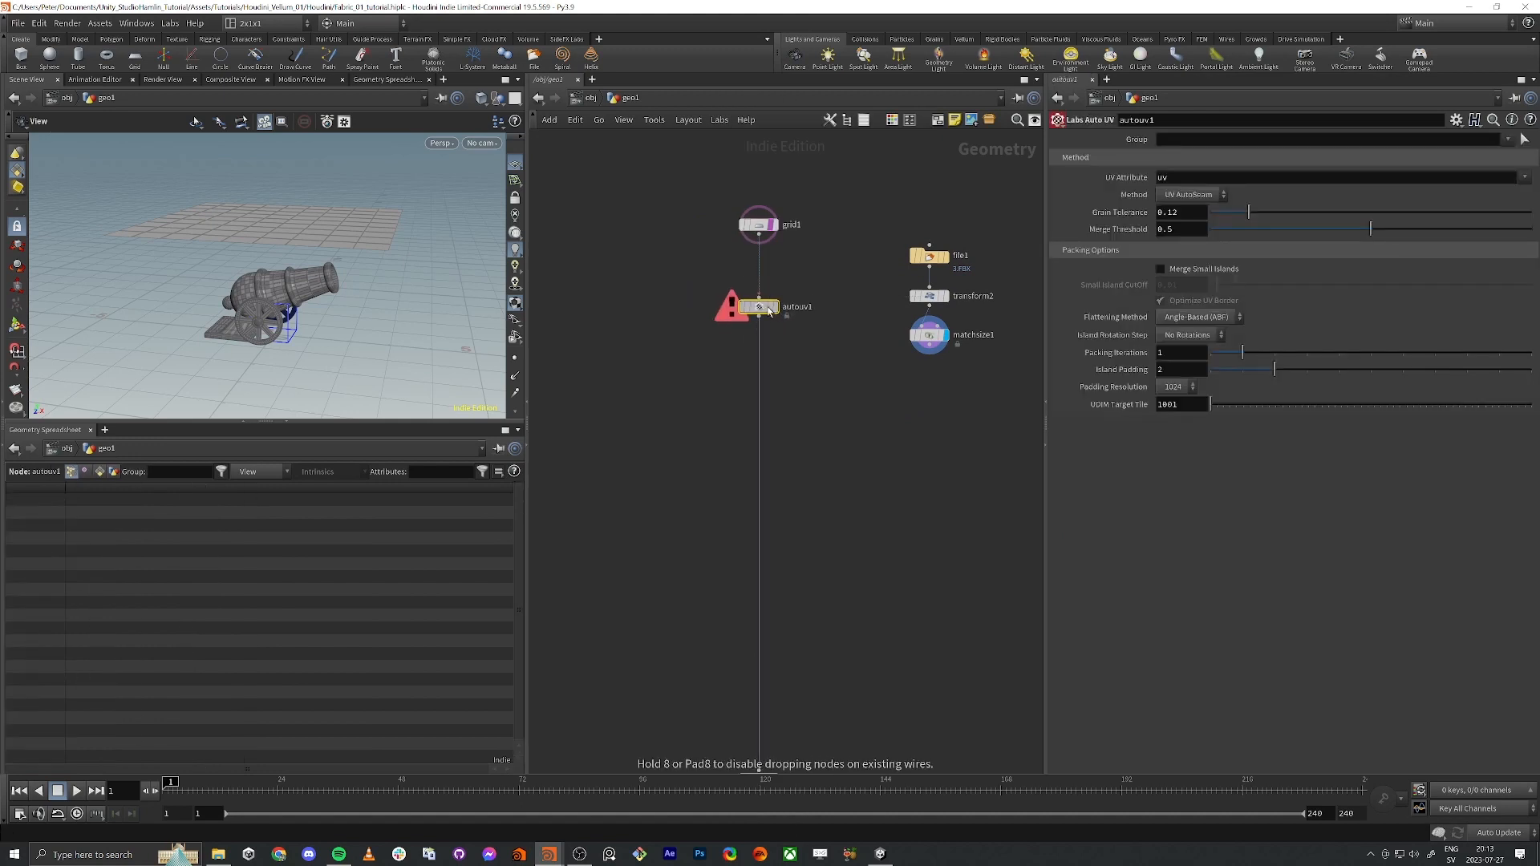
left_click_drag(738, 309, 756, 311)
left_click_drag(215, 210, 258, 272)
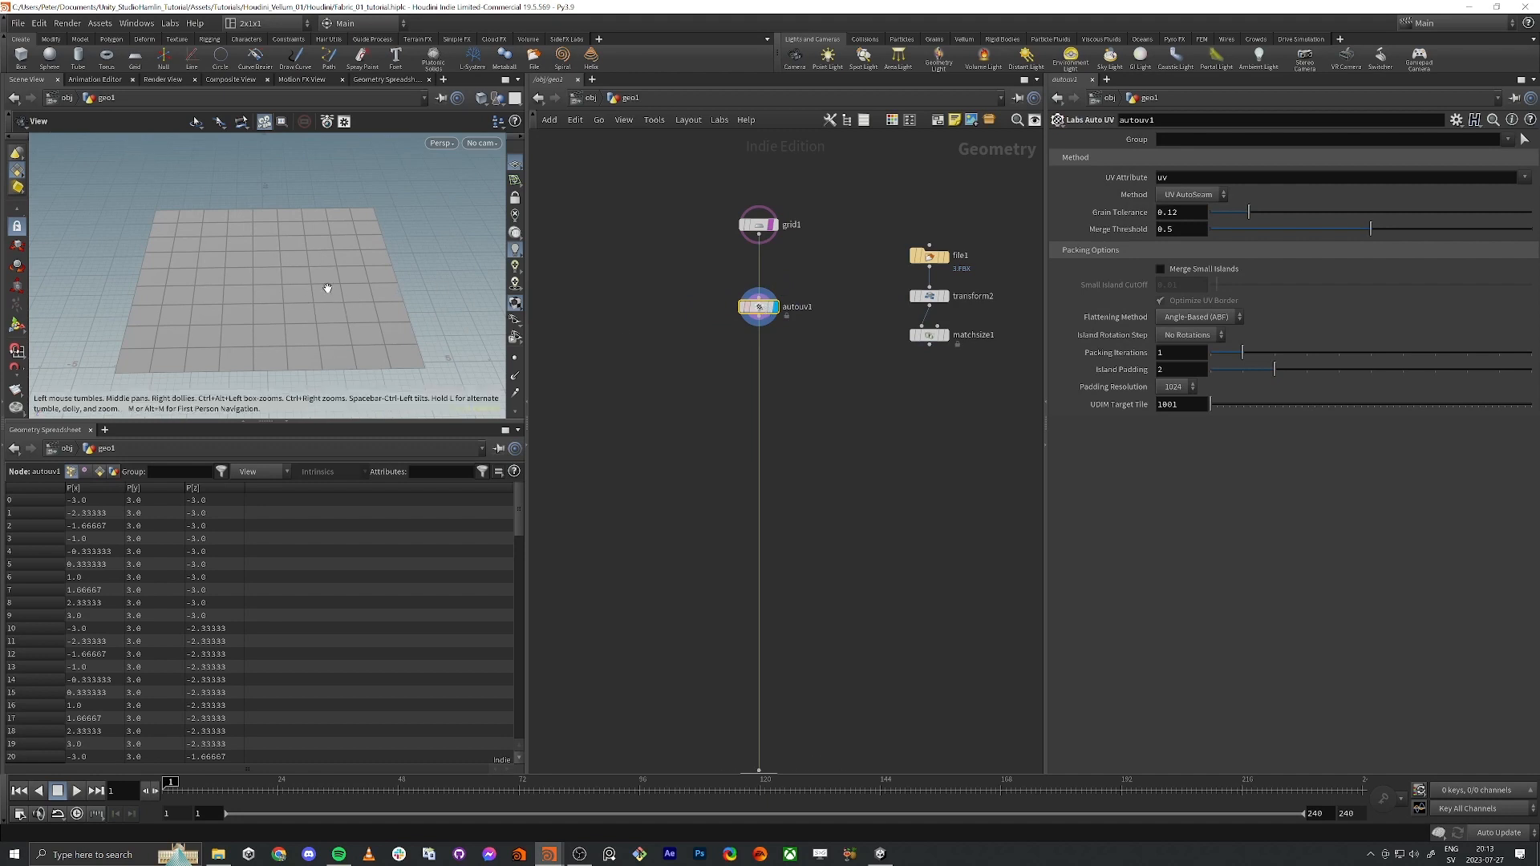
Step: Switch the viewport to the UV view and examine how the grid's UVs fill the UV tile
key("space+5")
scroll(353, 266, "down", 2)
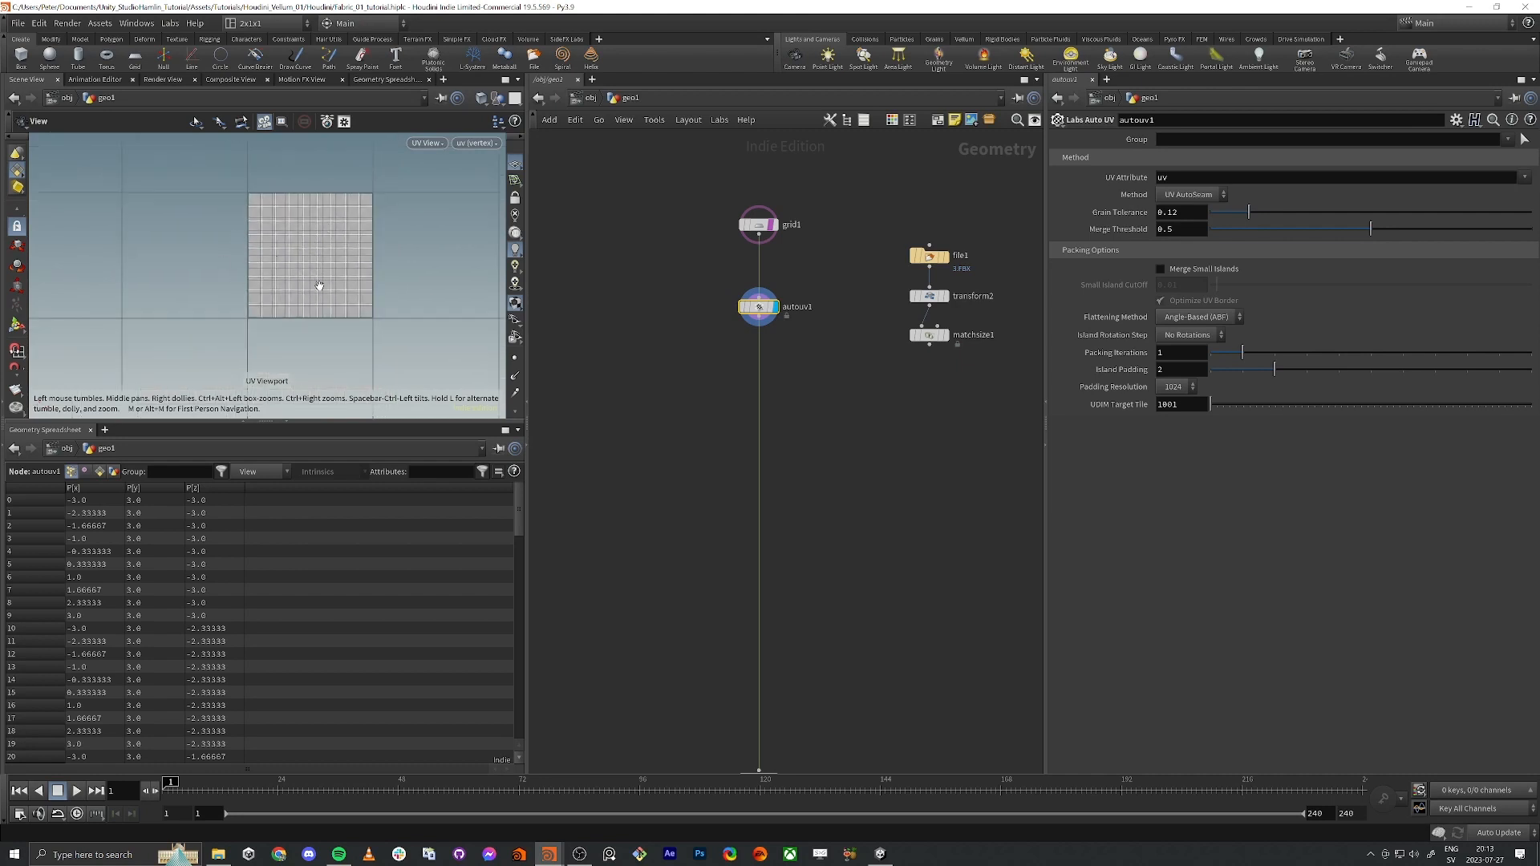
left_click(742, 310)
left_click(741, 311)
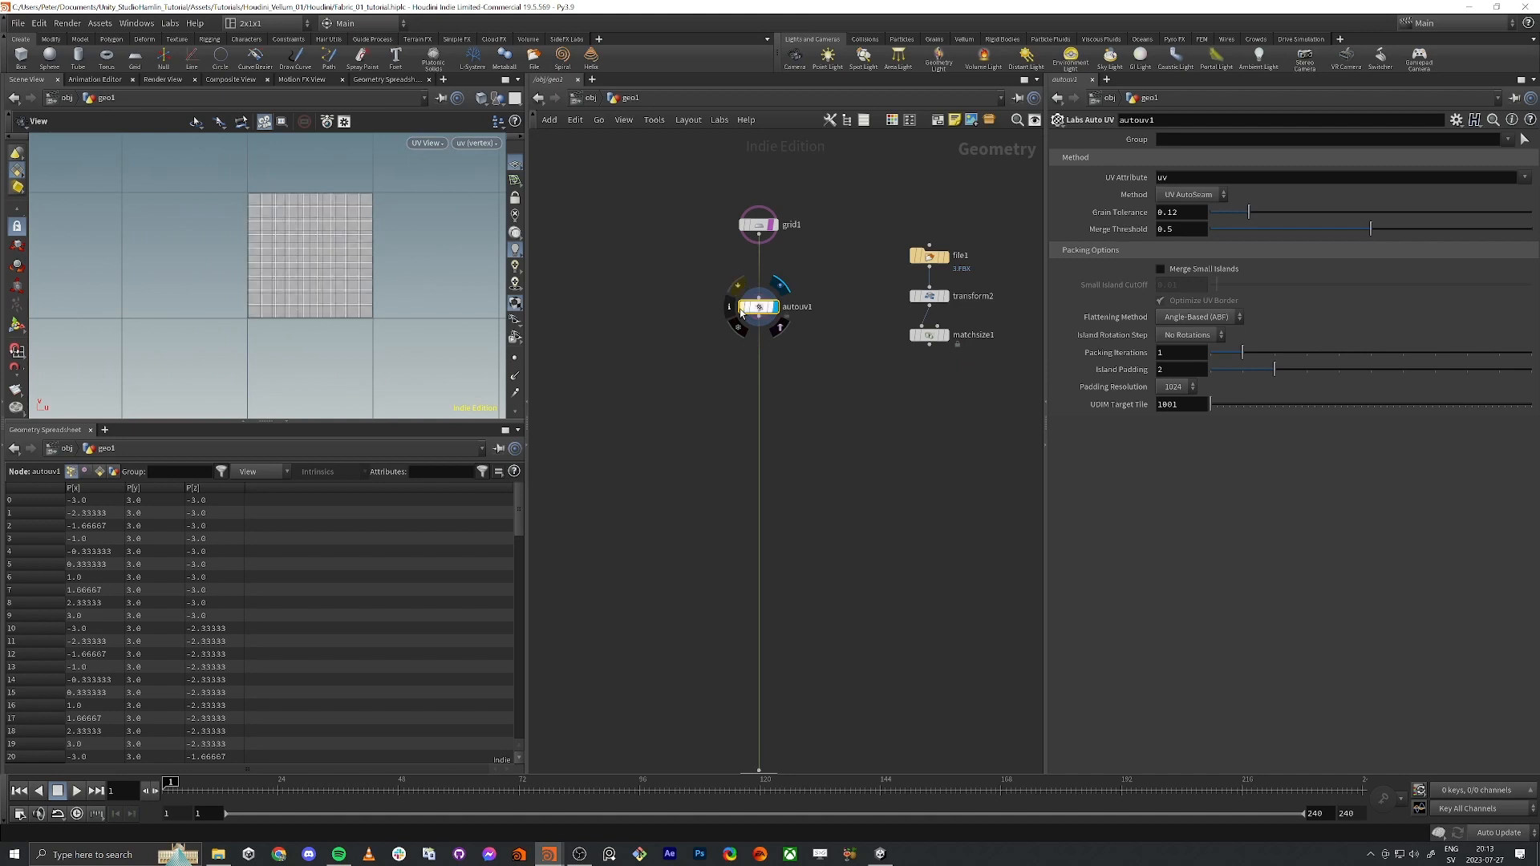
left_click(741, 311)
left_click(742, 310)
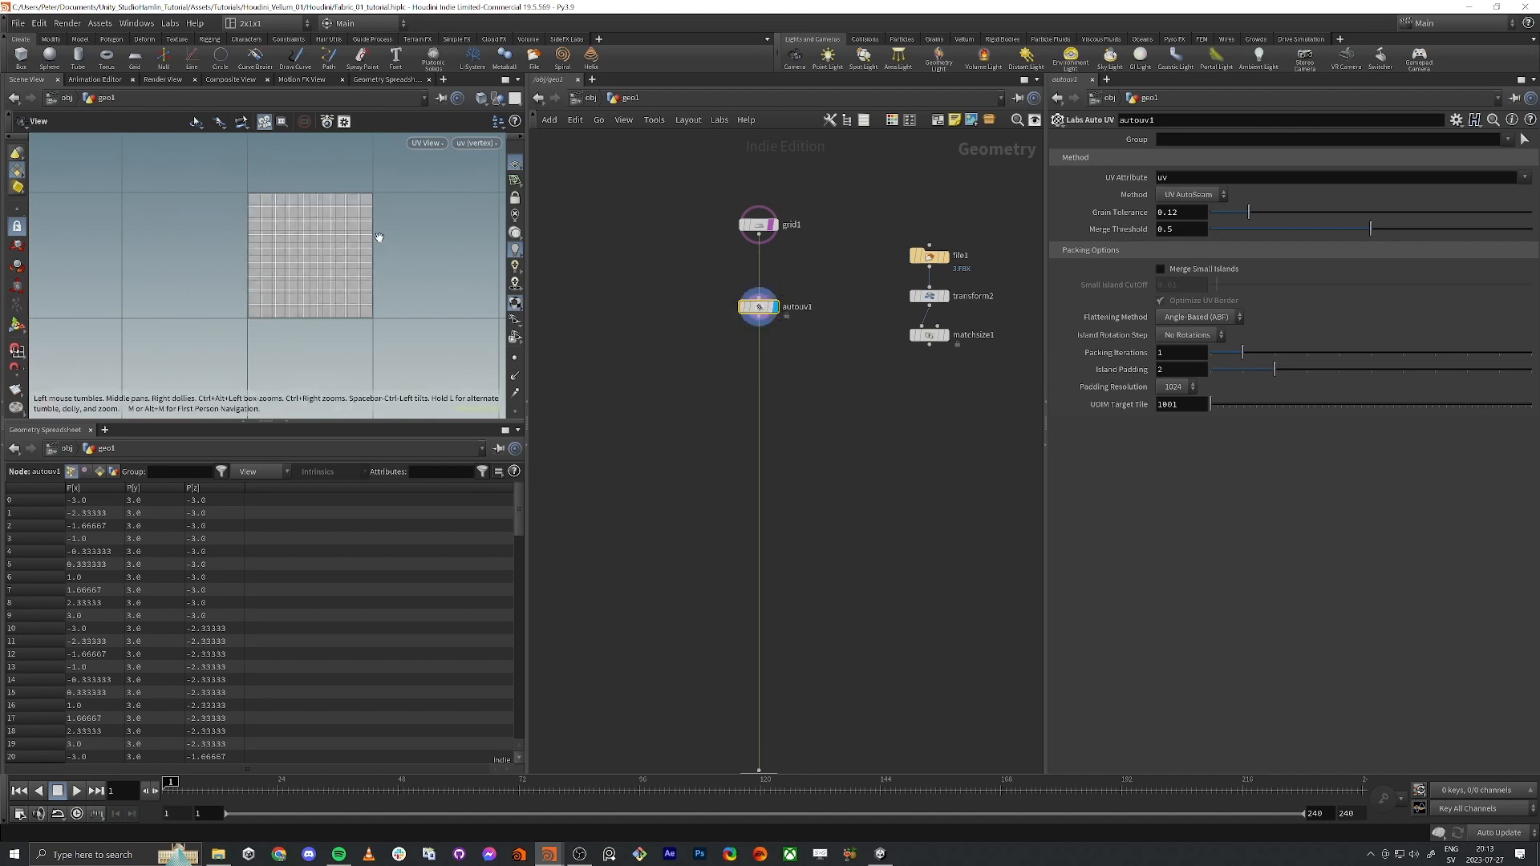
scroll(358, 264, "down", 6)
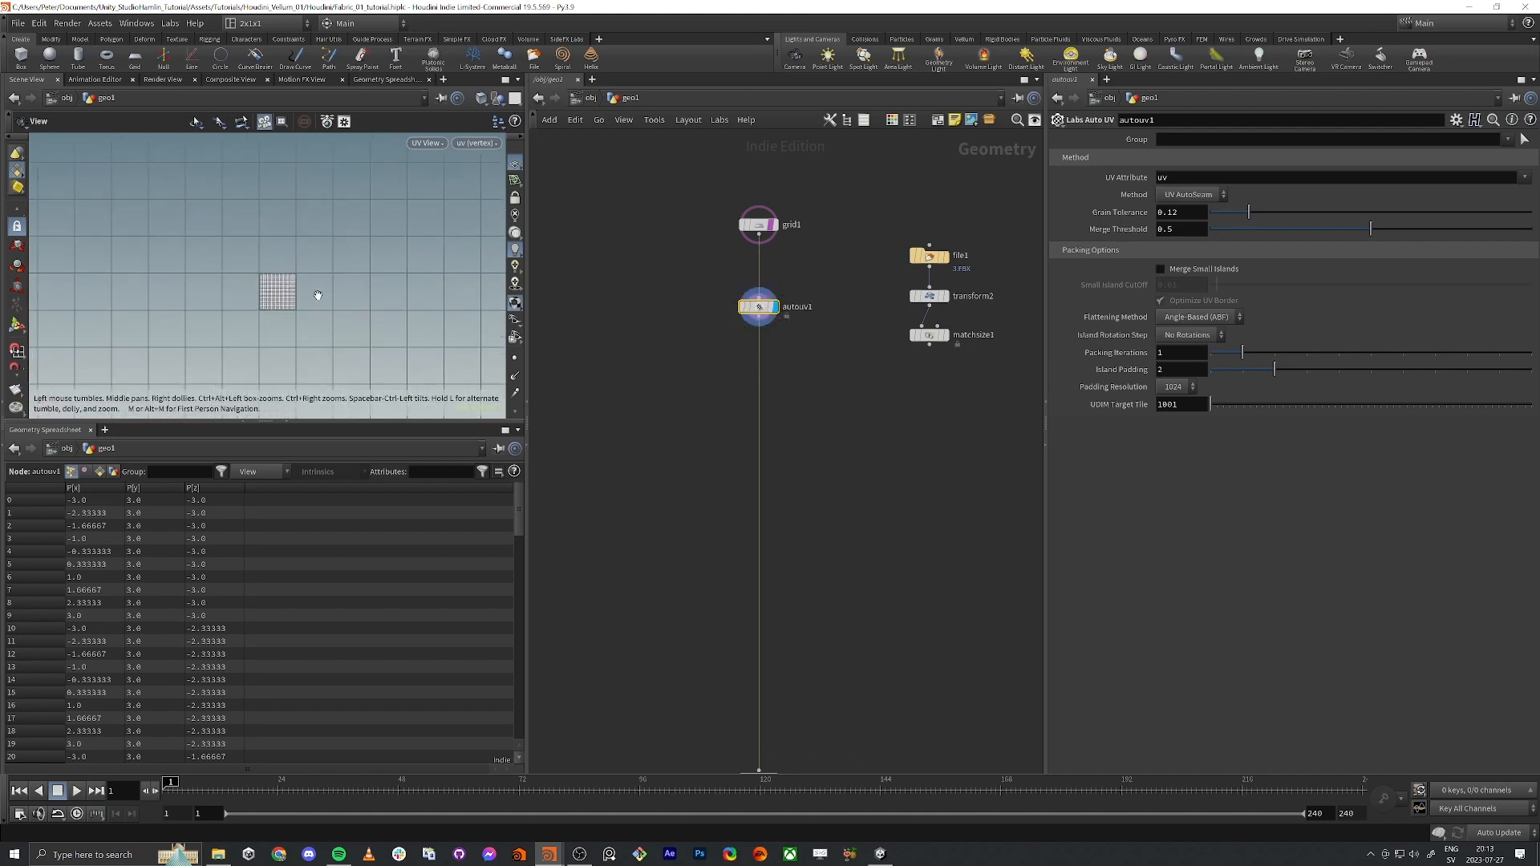
scroll(325, 294, "down", 2)
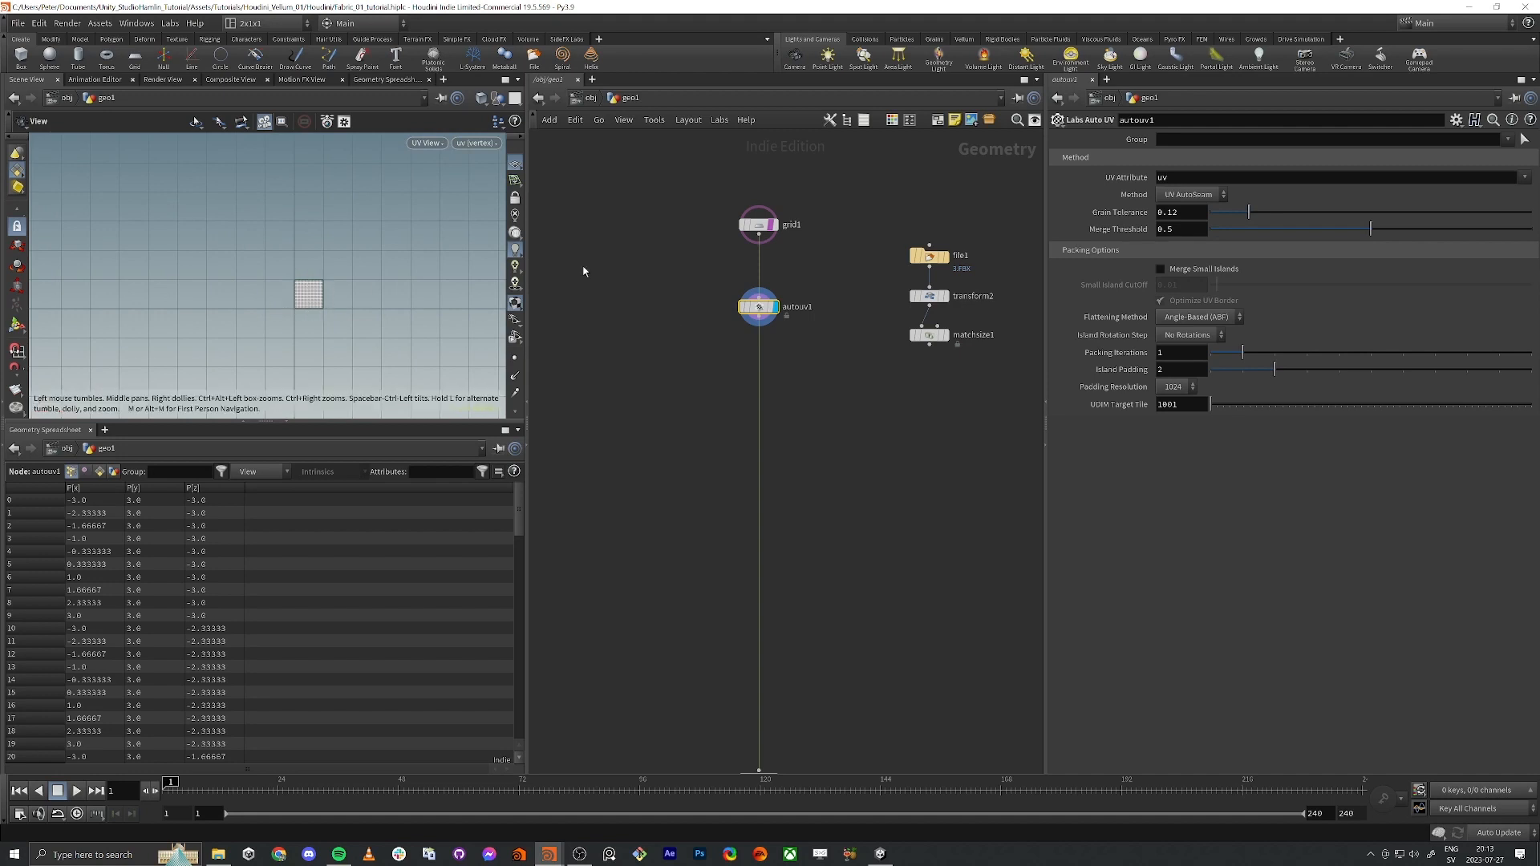
Step: Check the grid node's size in both directions
left_click_drag(697, 188, 807, 239)
left_click(1296, 195)
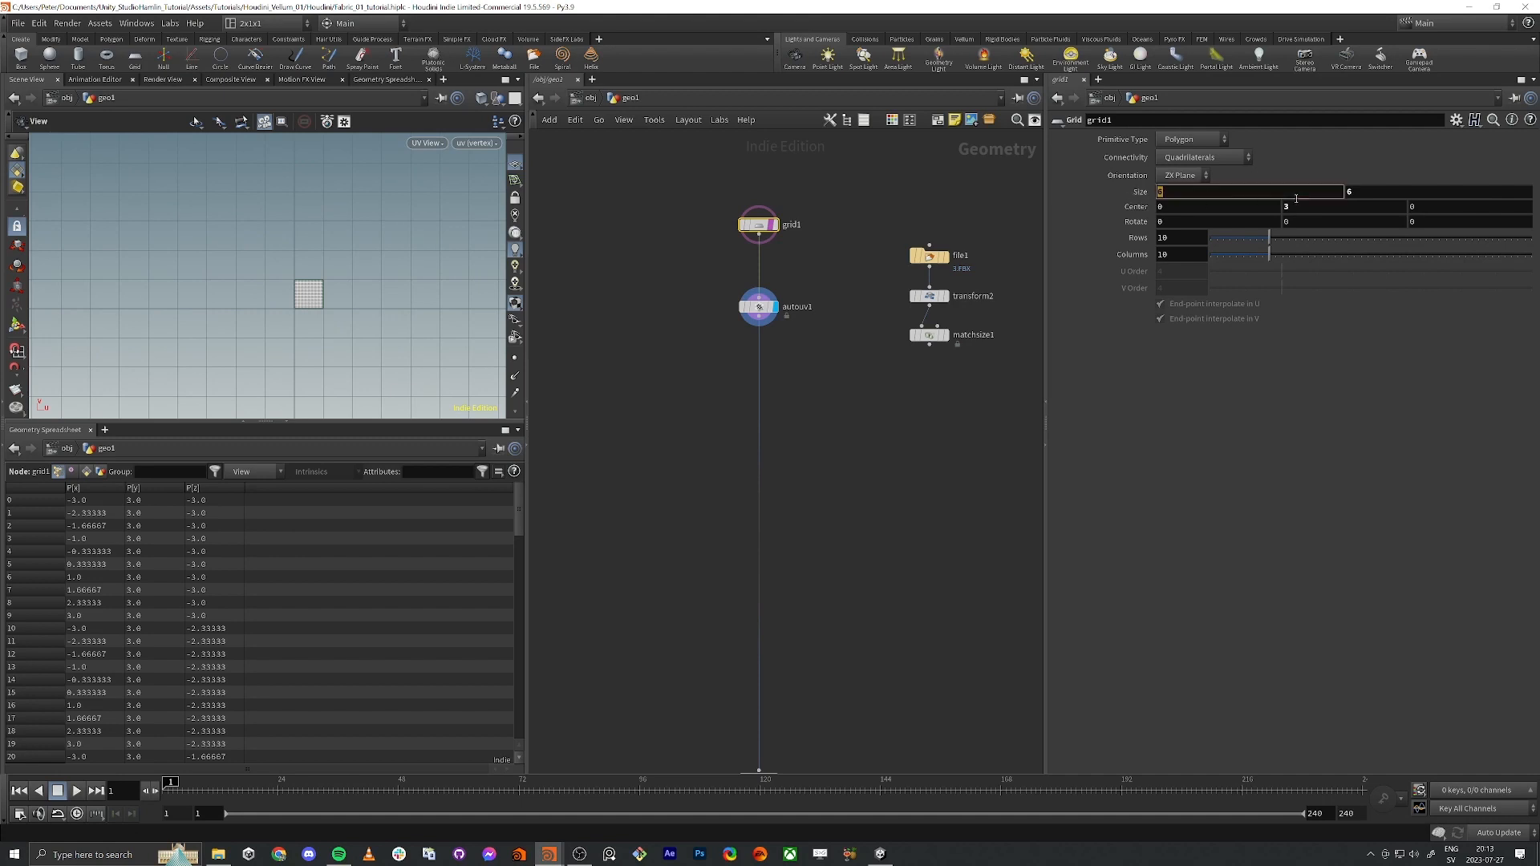
type("6")
key("Tab")
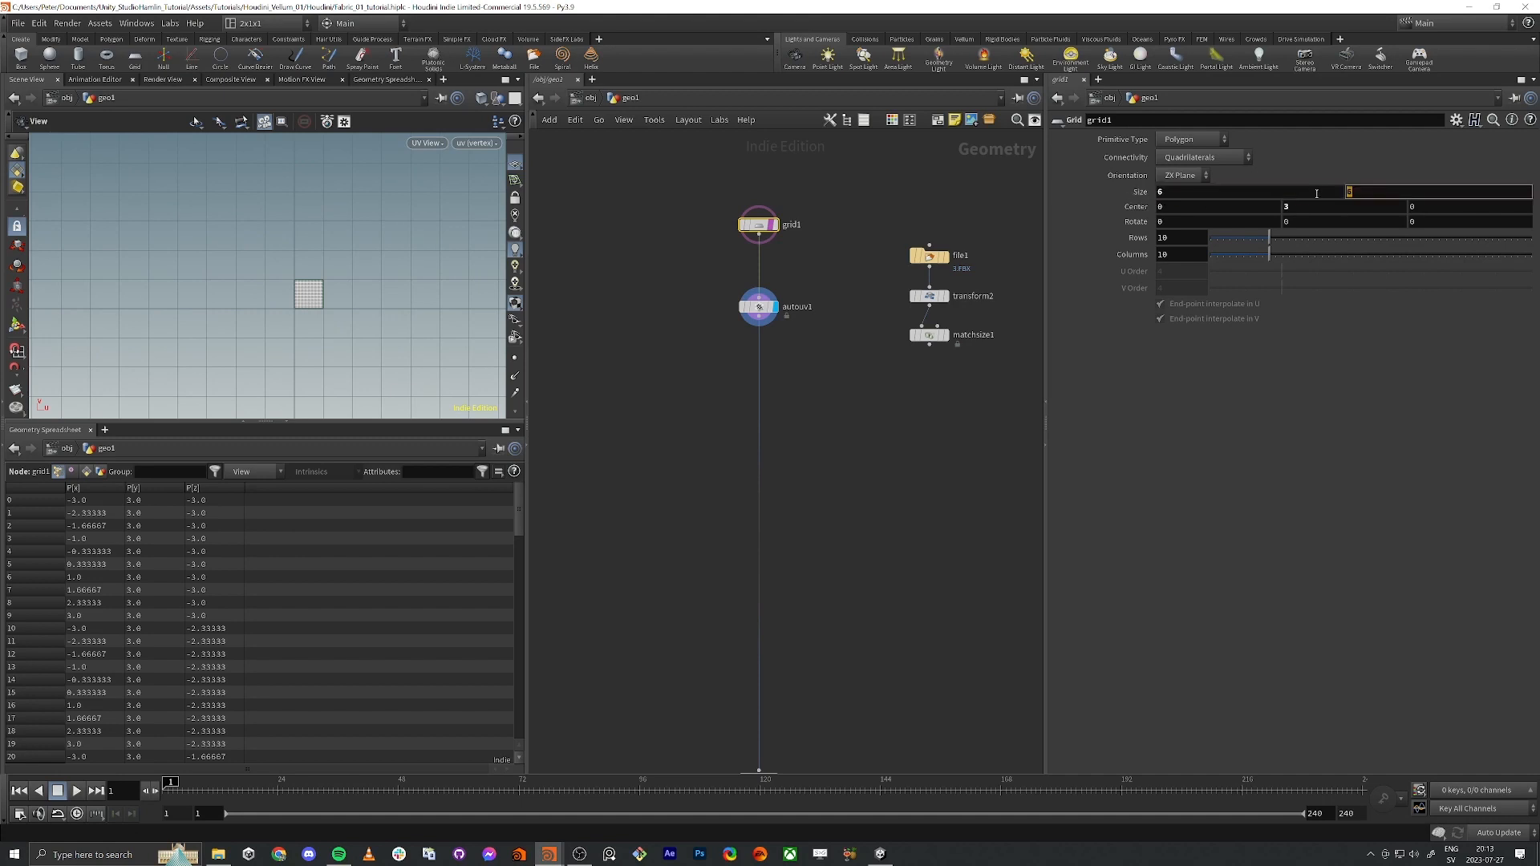
Step: Add a UV Transform node fed by the Labs Auto UV node and place it beside the main chain
left_click(750, 309)
key("Tab")
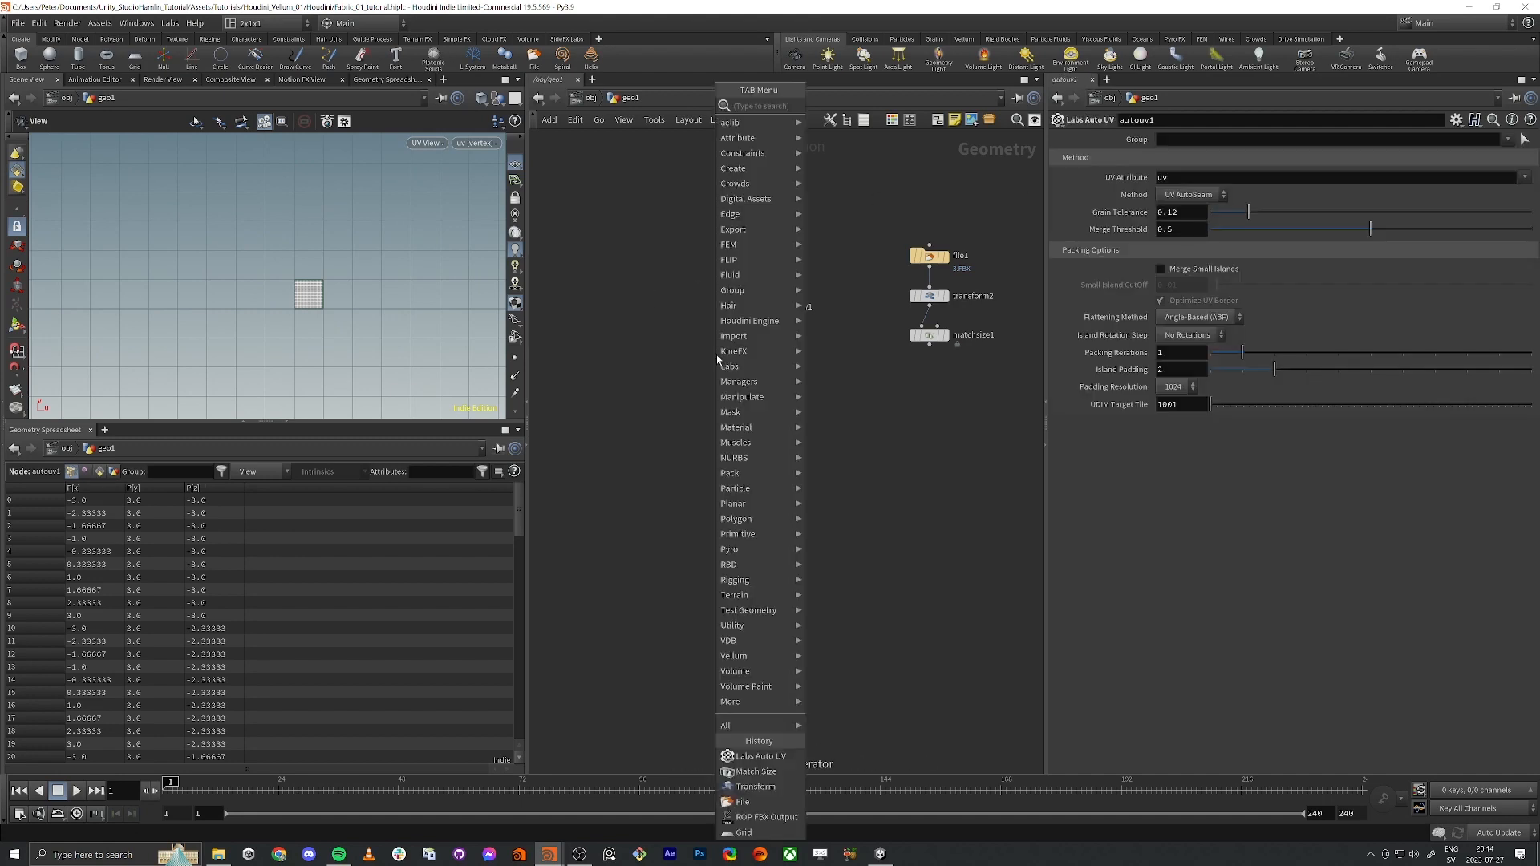
type("tra")
key("Down")
key("Down")
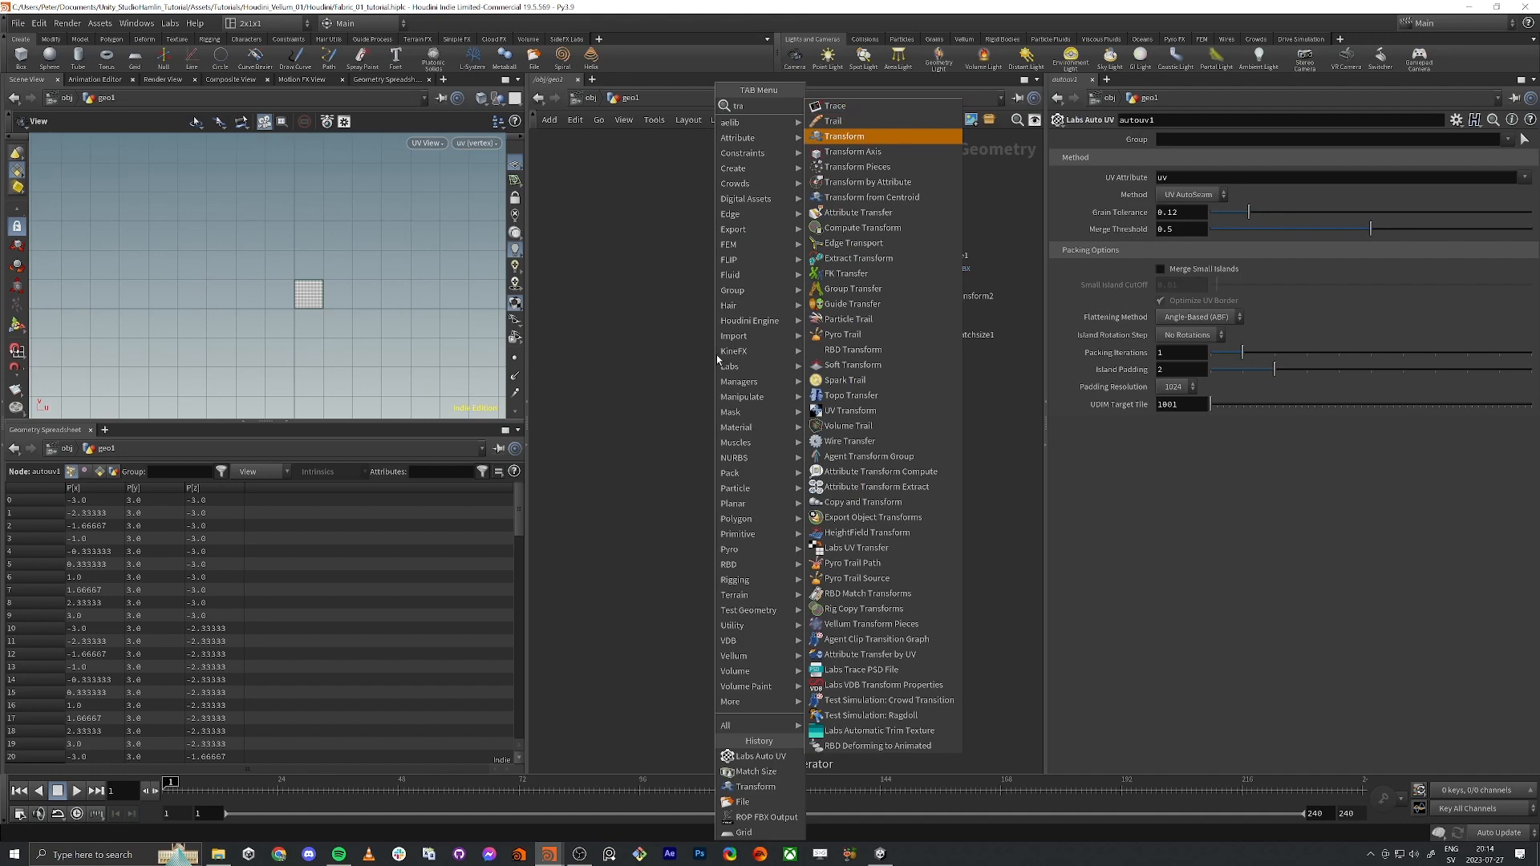
type("uv")
key("Return")
left_click(718, 358)
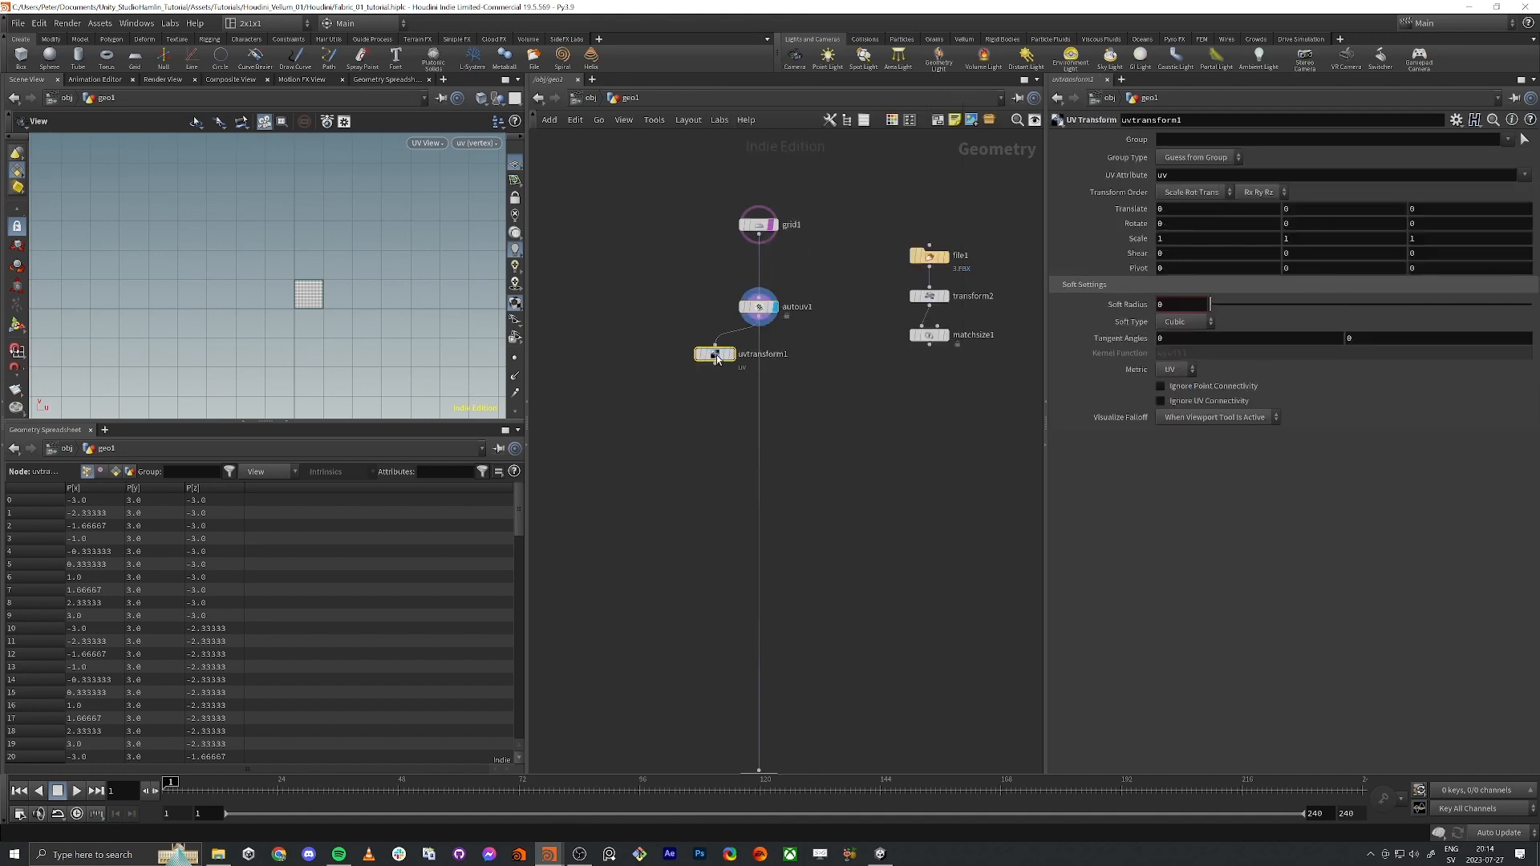
left_click_drag(712, 366, 664, 376)
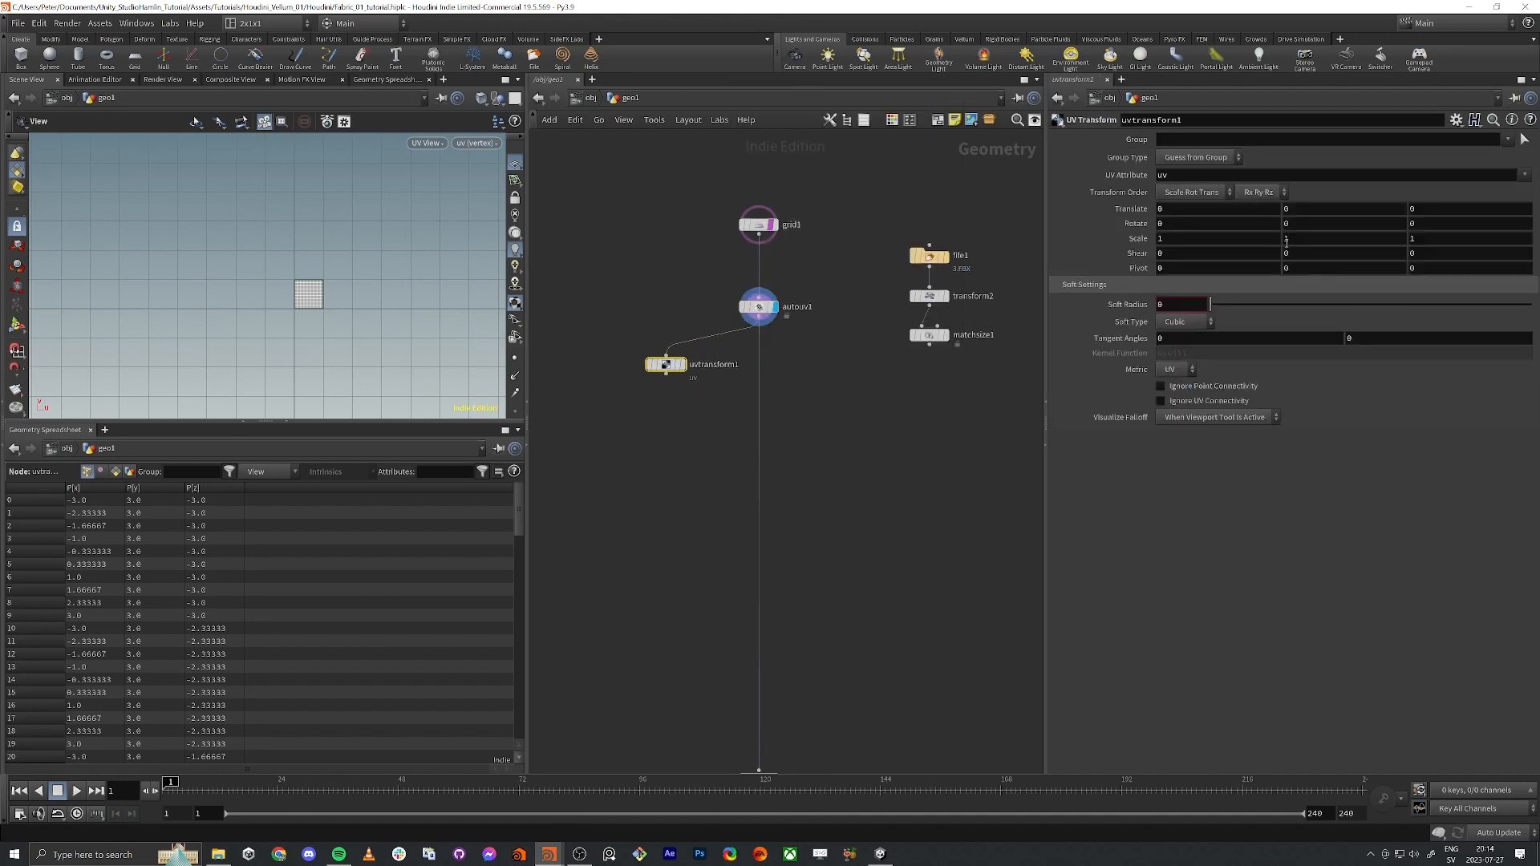
left_click(1207, 210)
type("6")
key("Tab")
type("6")
key("Tab")
Step: Display the UV Transform node and set its first two Translate values to 0
left_click(683, 366)
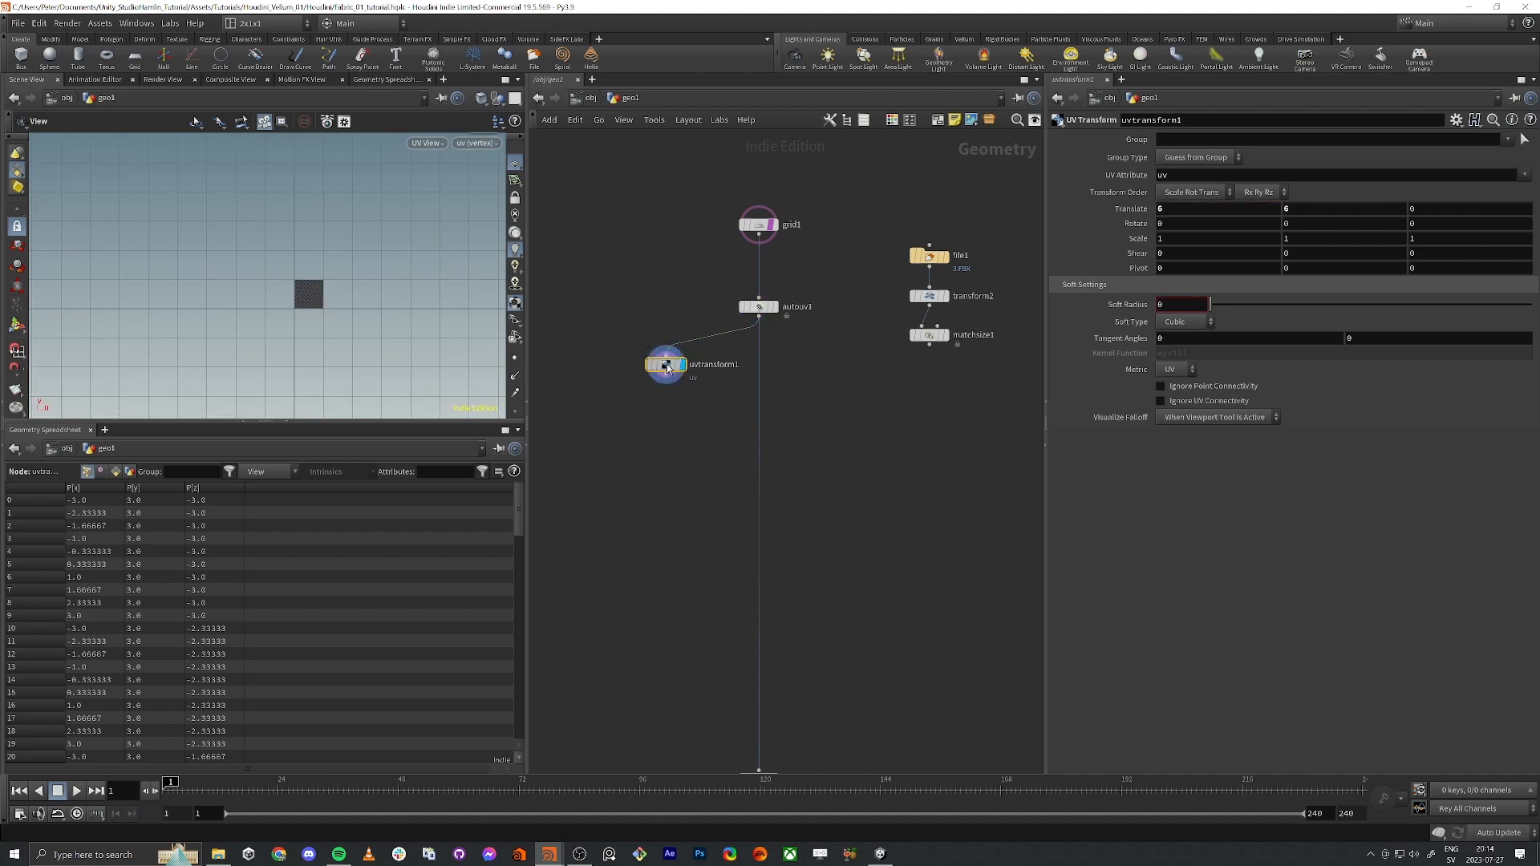
left_click(1186, 209)
type("0")
key("Tab")
type("0")
key("Tab")
Step: Set the UV Transform node's first two Scale values to 6 to match the grid size, and check the enlarged UV layout
key("Tab")
key("Tab")
key("Tab")
key("Tab")
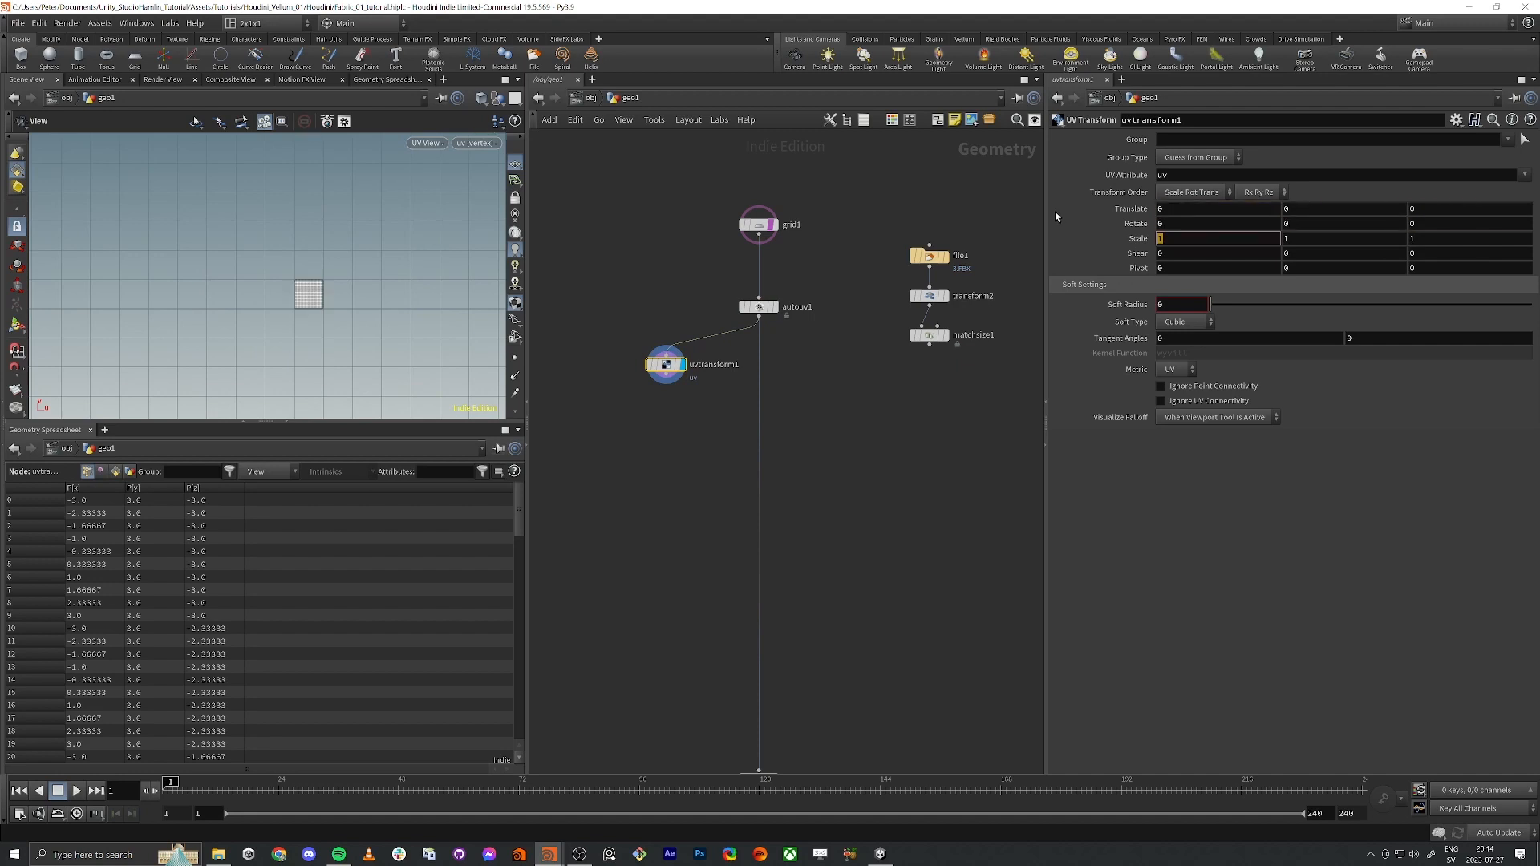
type("6")
key("Tab")
type("6")
key("Tab")
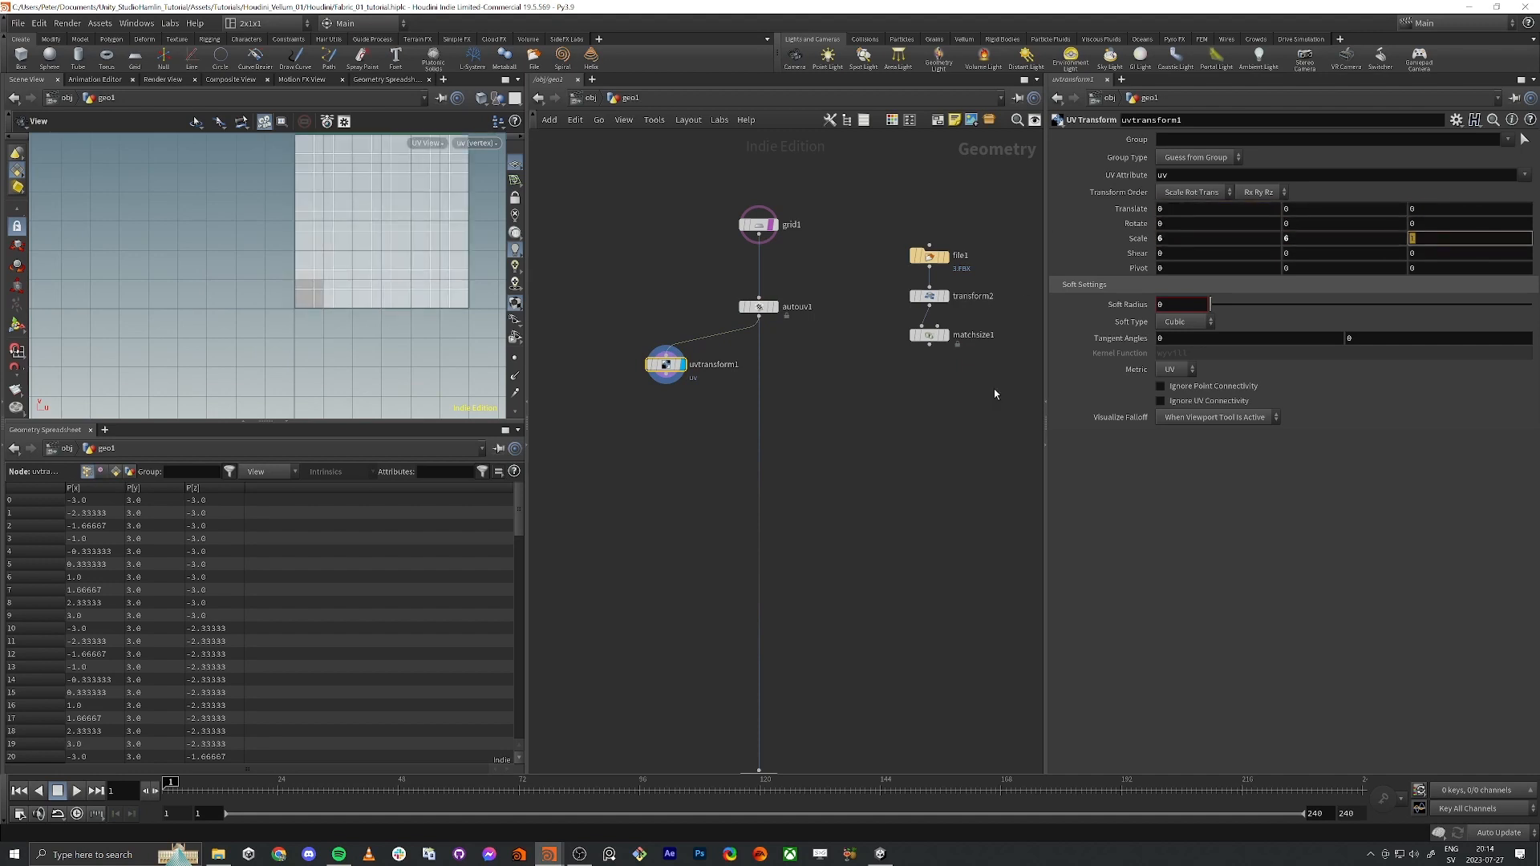
middle_click_drag(361, 222, 326, 294)
scroll(326, 294, "down", 1)
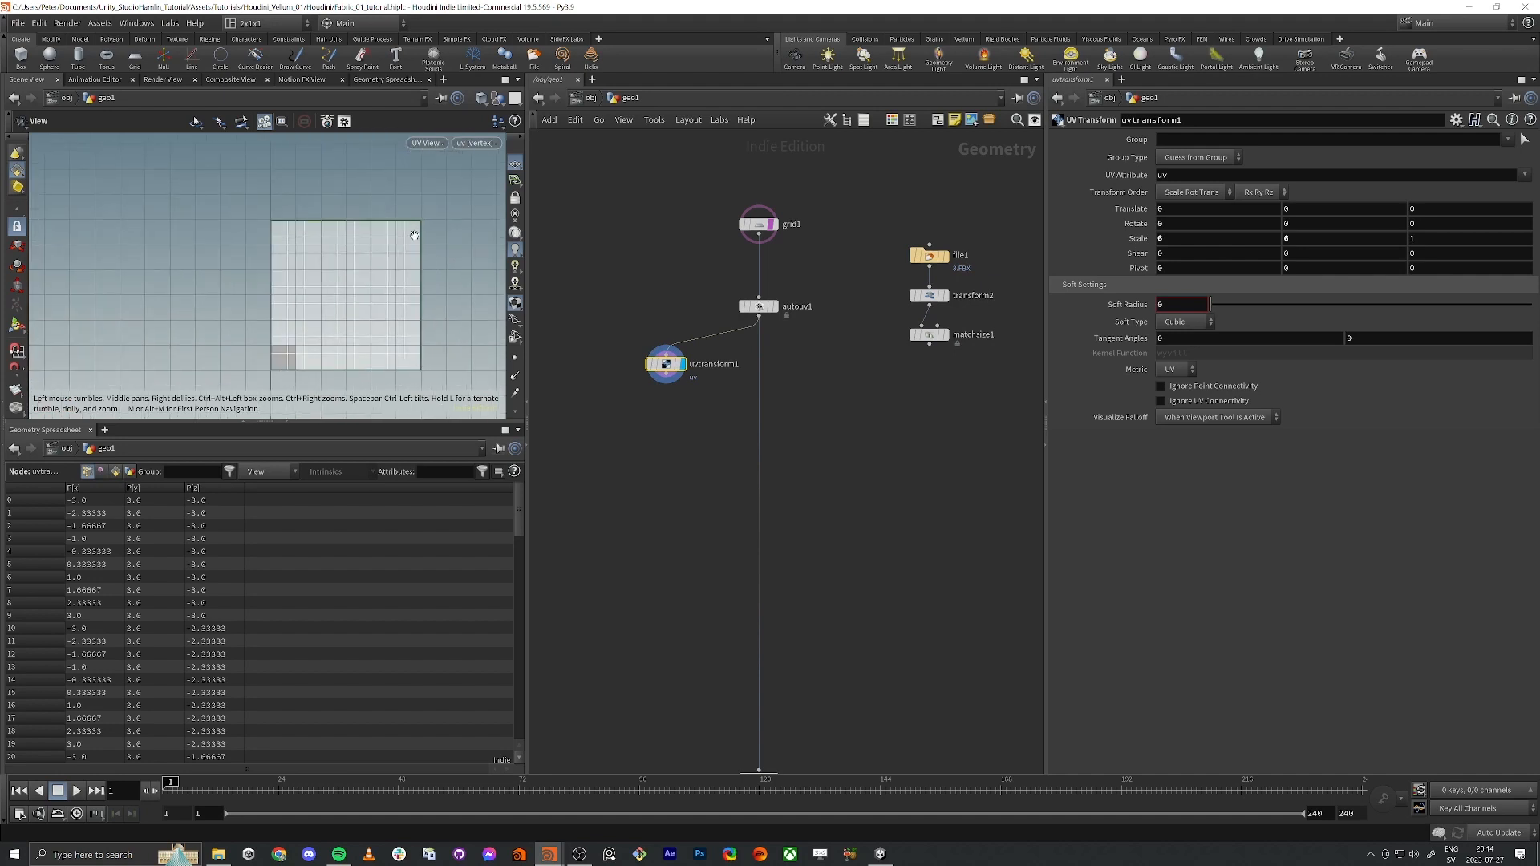
Step: Set the Labs Auto UV node's Island Padding to 0 and check the UV layout's lower corner against the tile origin
middle_click_drag(445, 341, 427, 297)
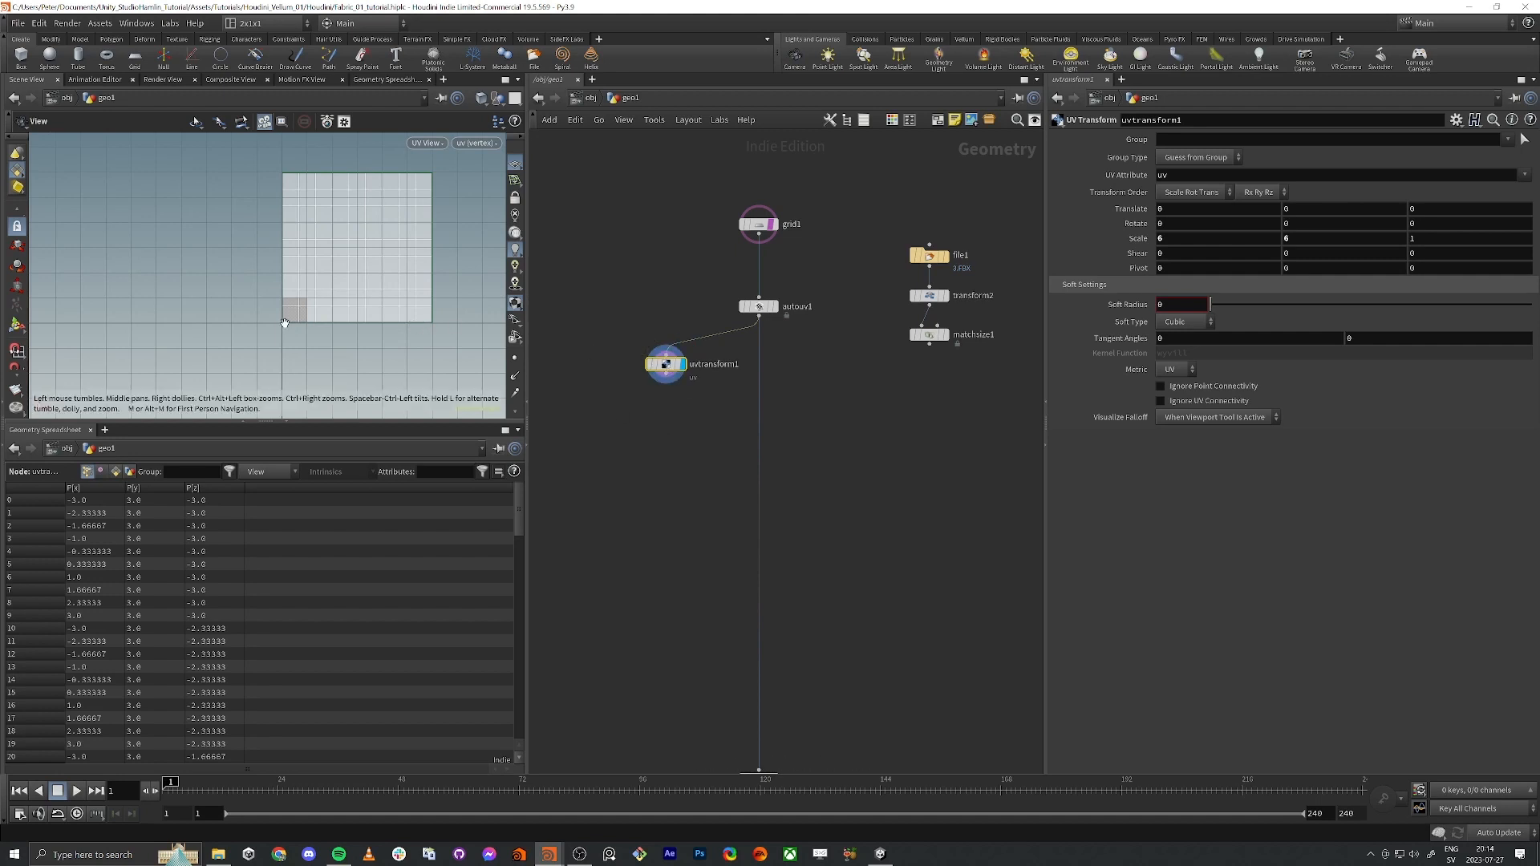
right_click_drag(286, 323, 353, 330)
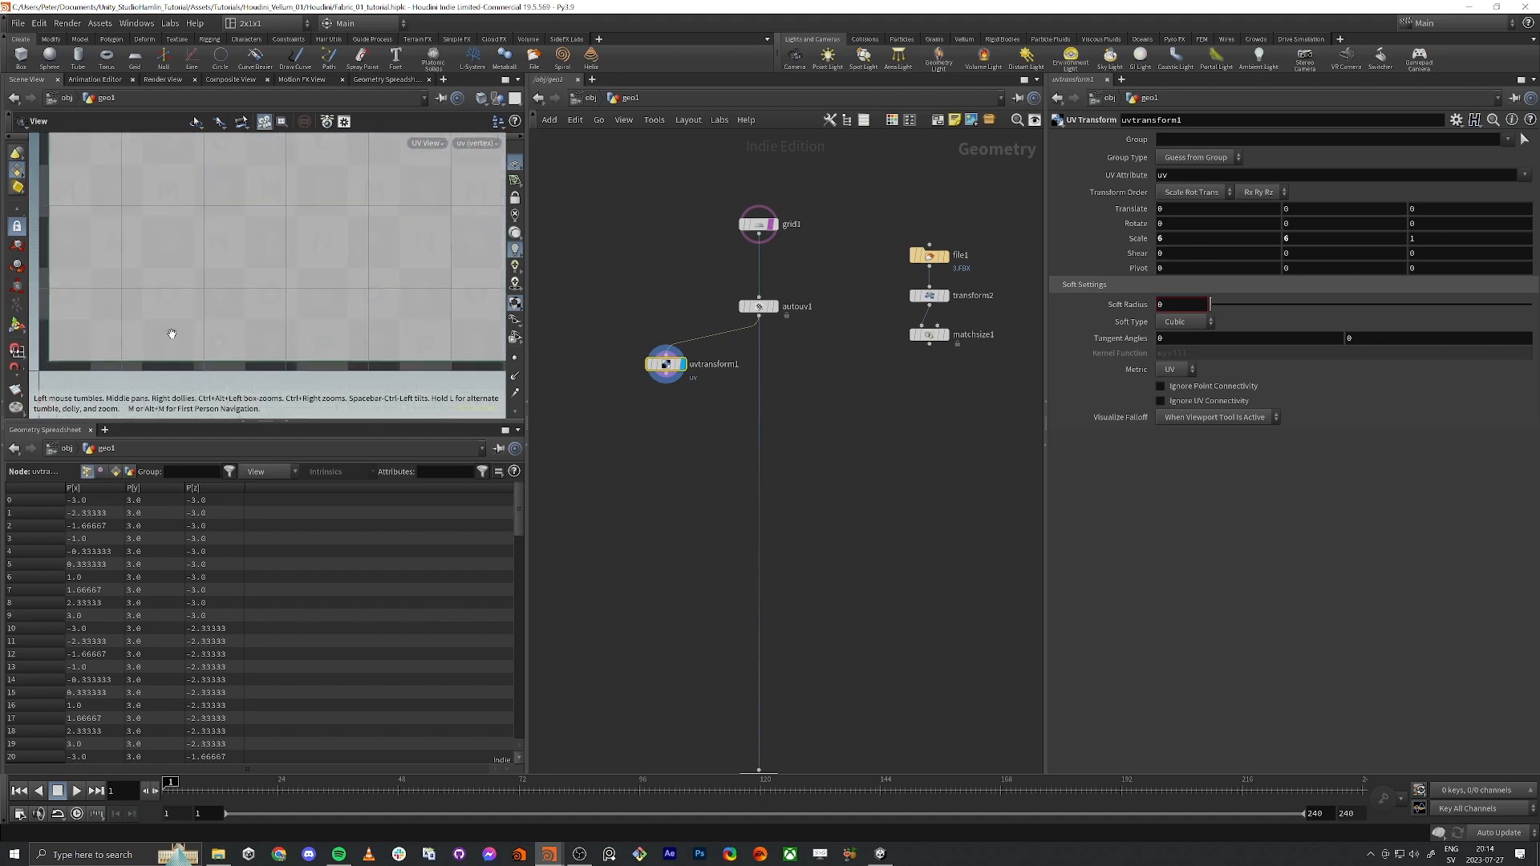
middle_click_drag(171, 333, 281, 338)
right_click_drag(281, 338, 388, 343)
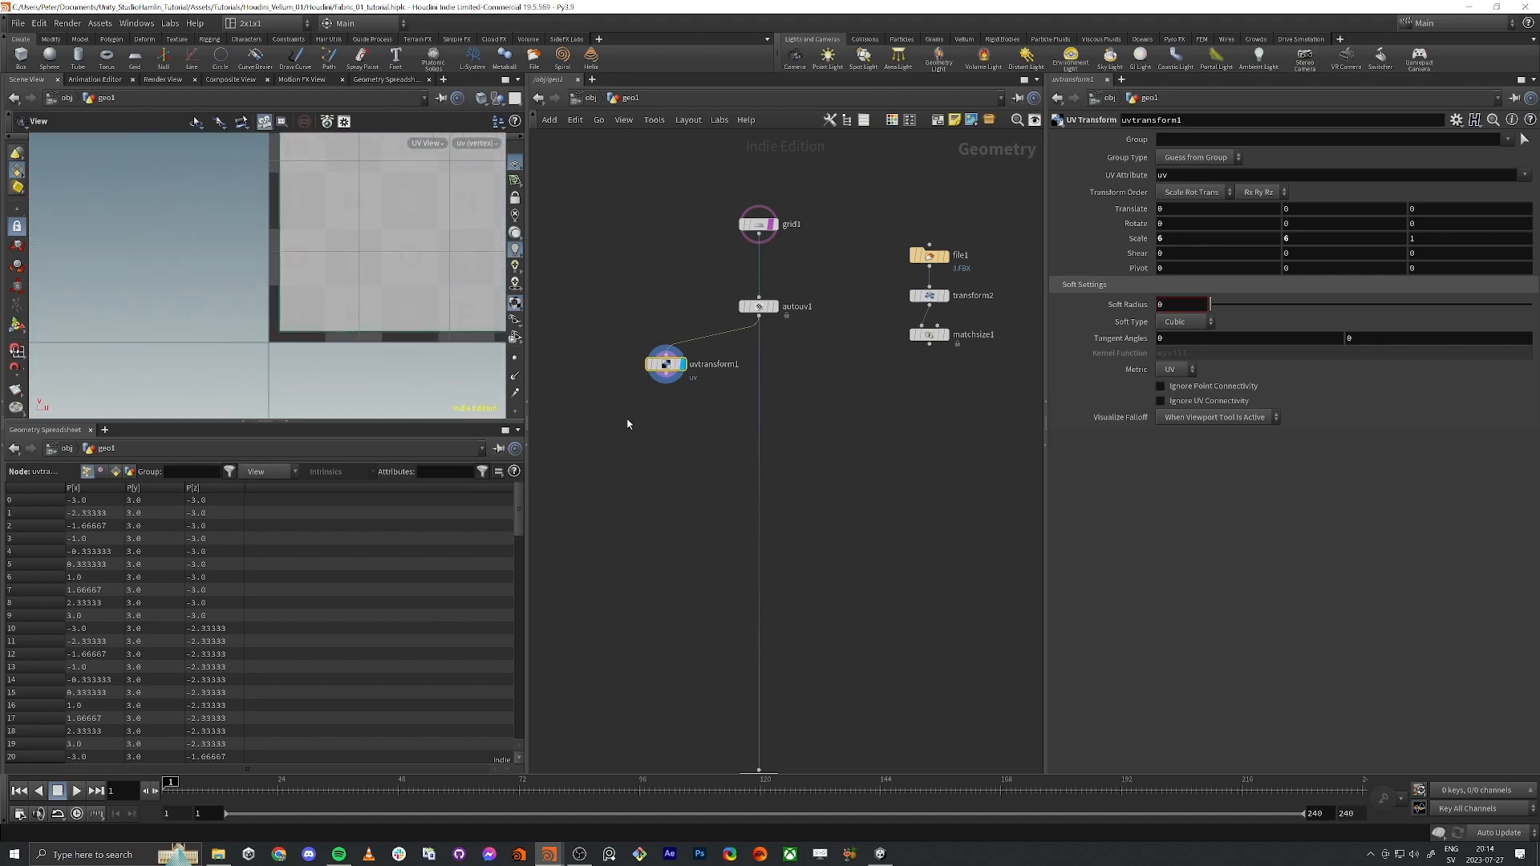
left_click_drag(702, 288, 790, 324)
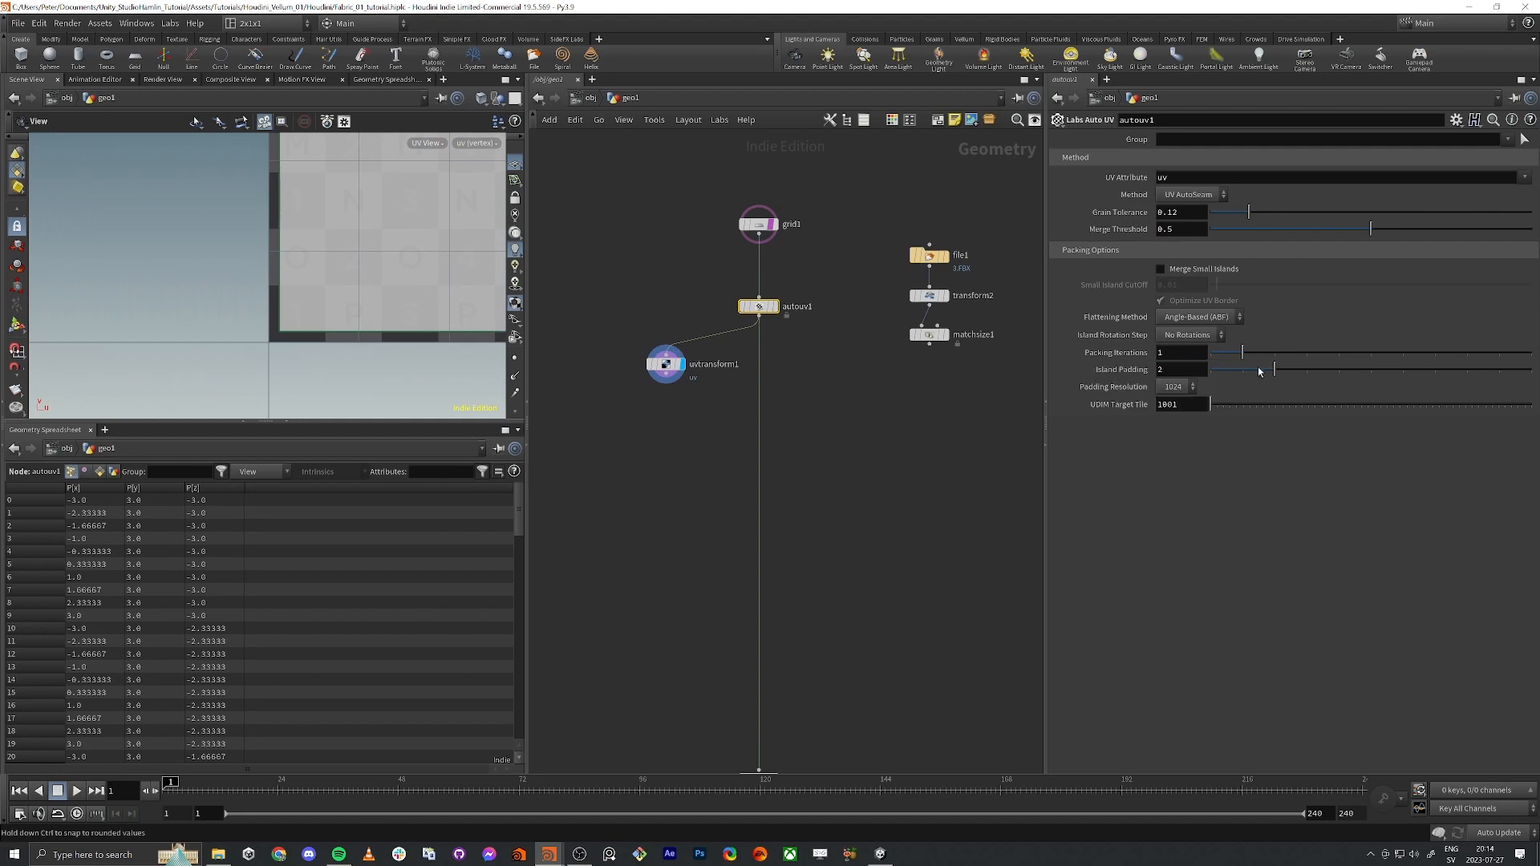
left_click_drag(1271, 370, 1191, 380)
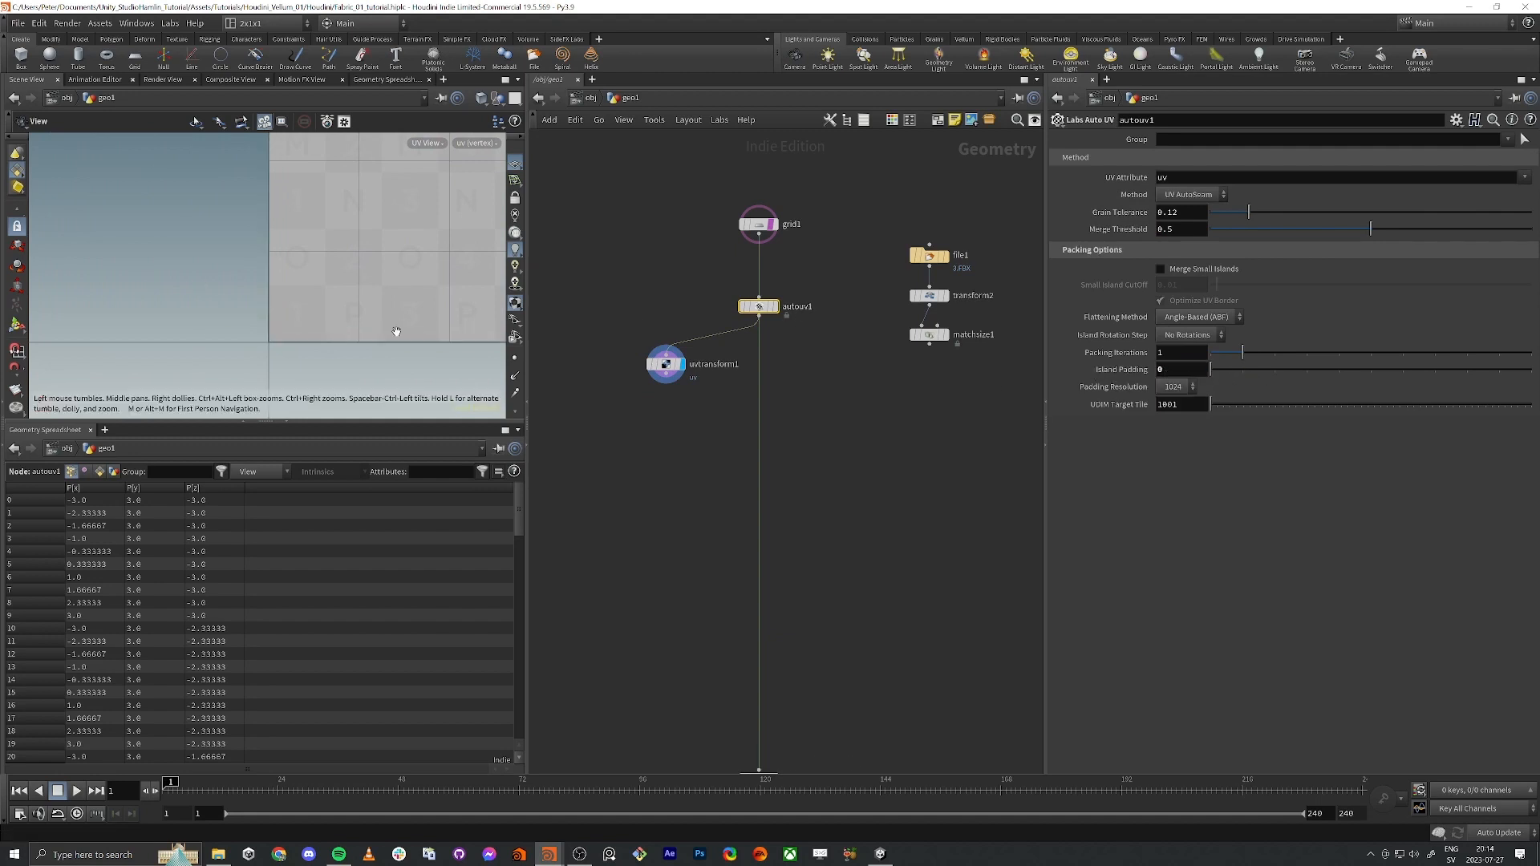
scroll(396, 330, "down", 3)
scroll(345, 305, "up", 5)
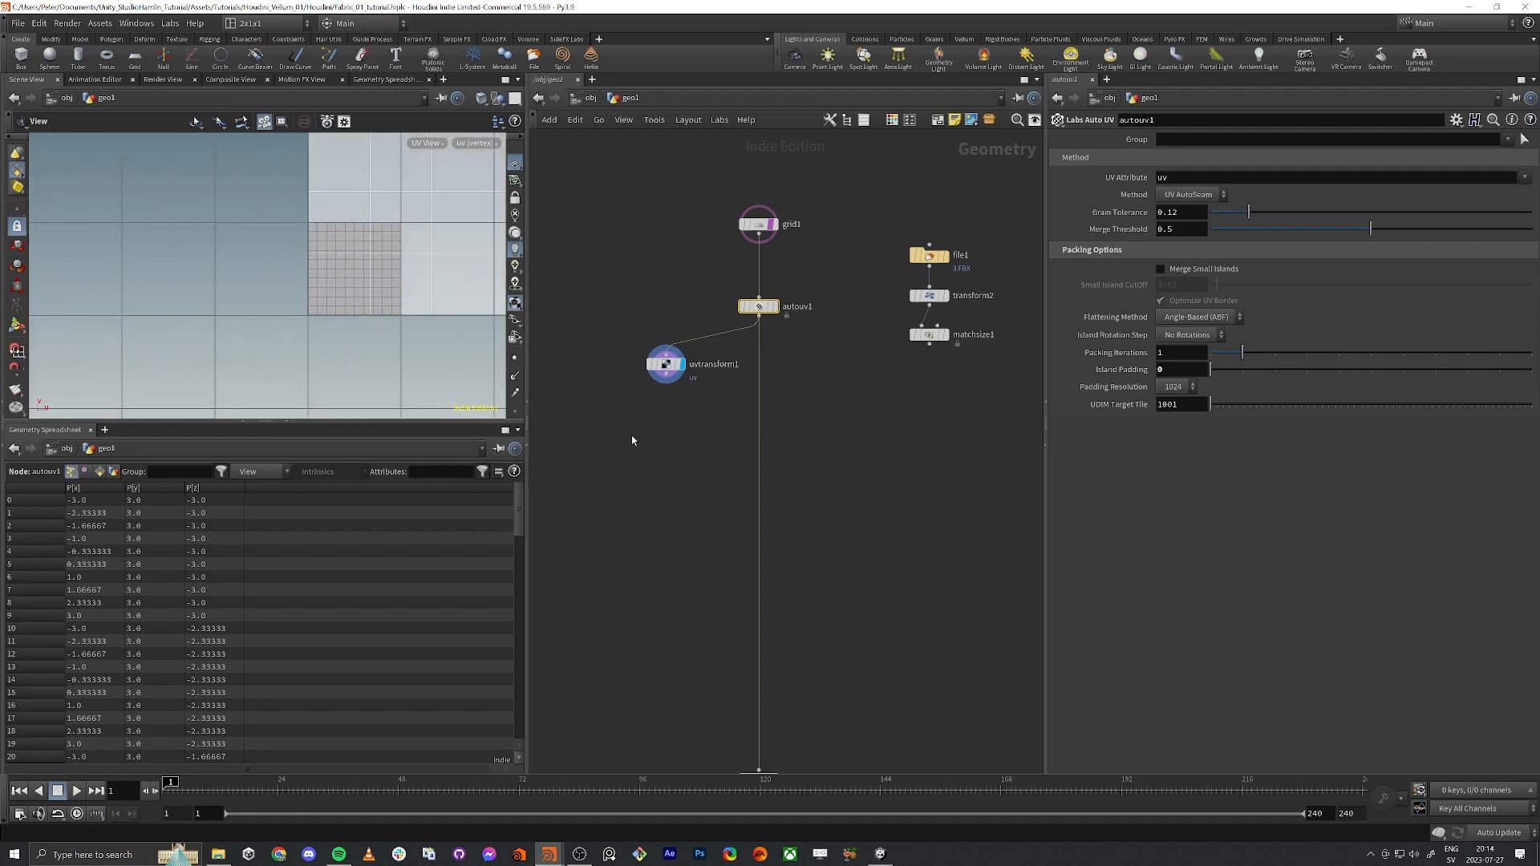
scroll(335, 258, "down", 5)
middle_click_drag(345, 236, 333, 263)
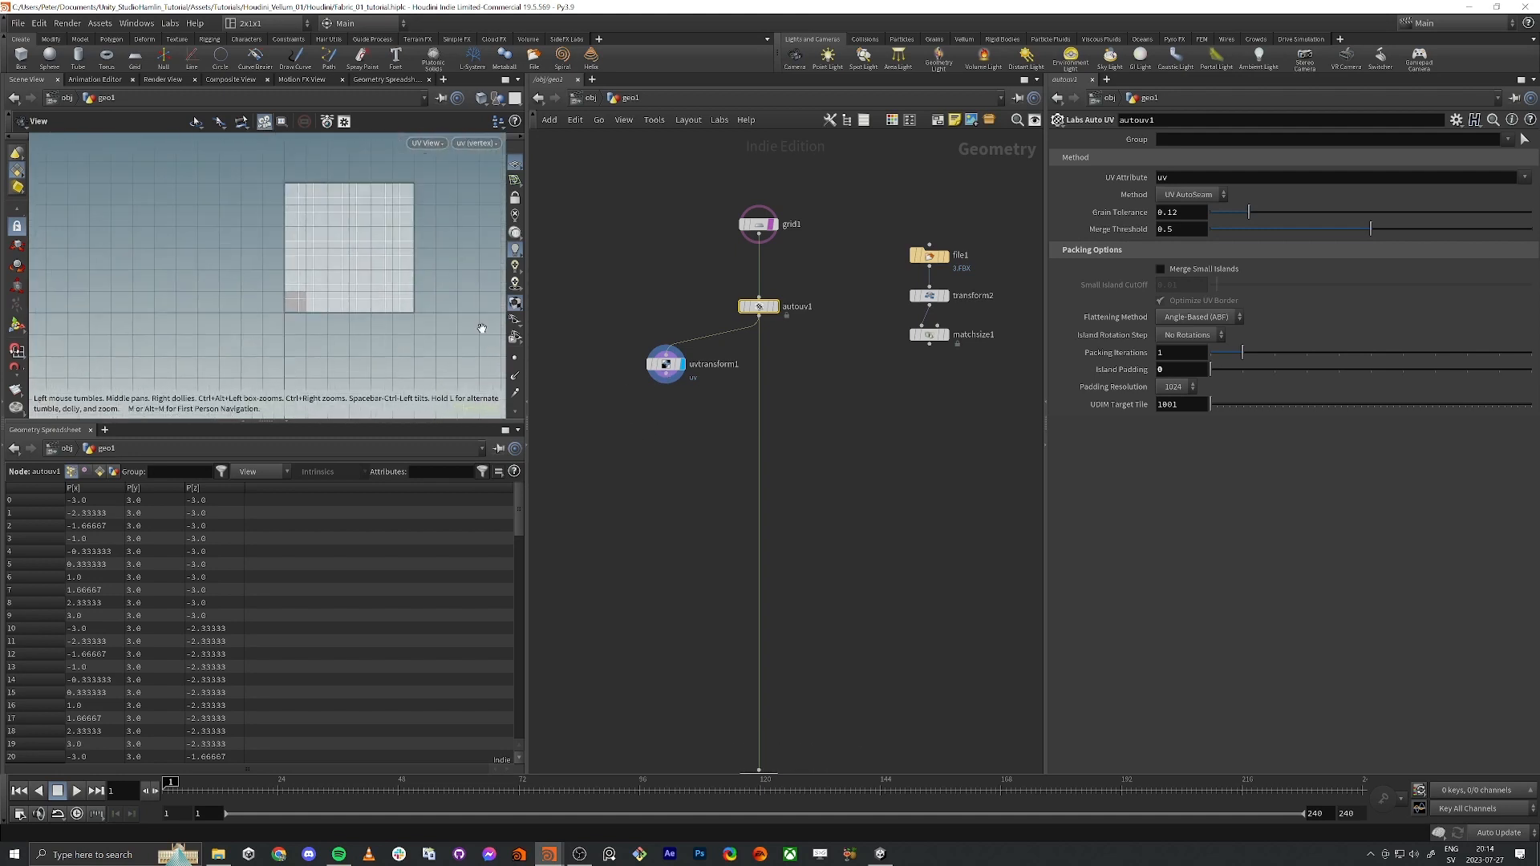
Step: Add an Attribute Wrangle node into the main chain below the Labs Auto UV node
left_click(678, 362)
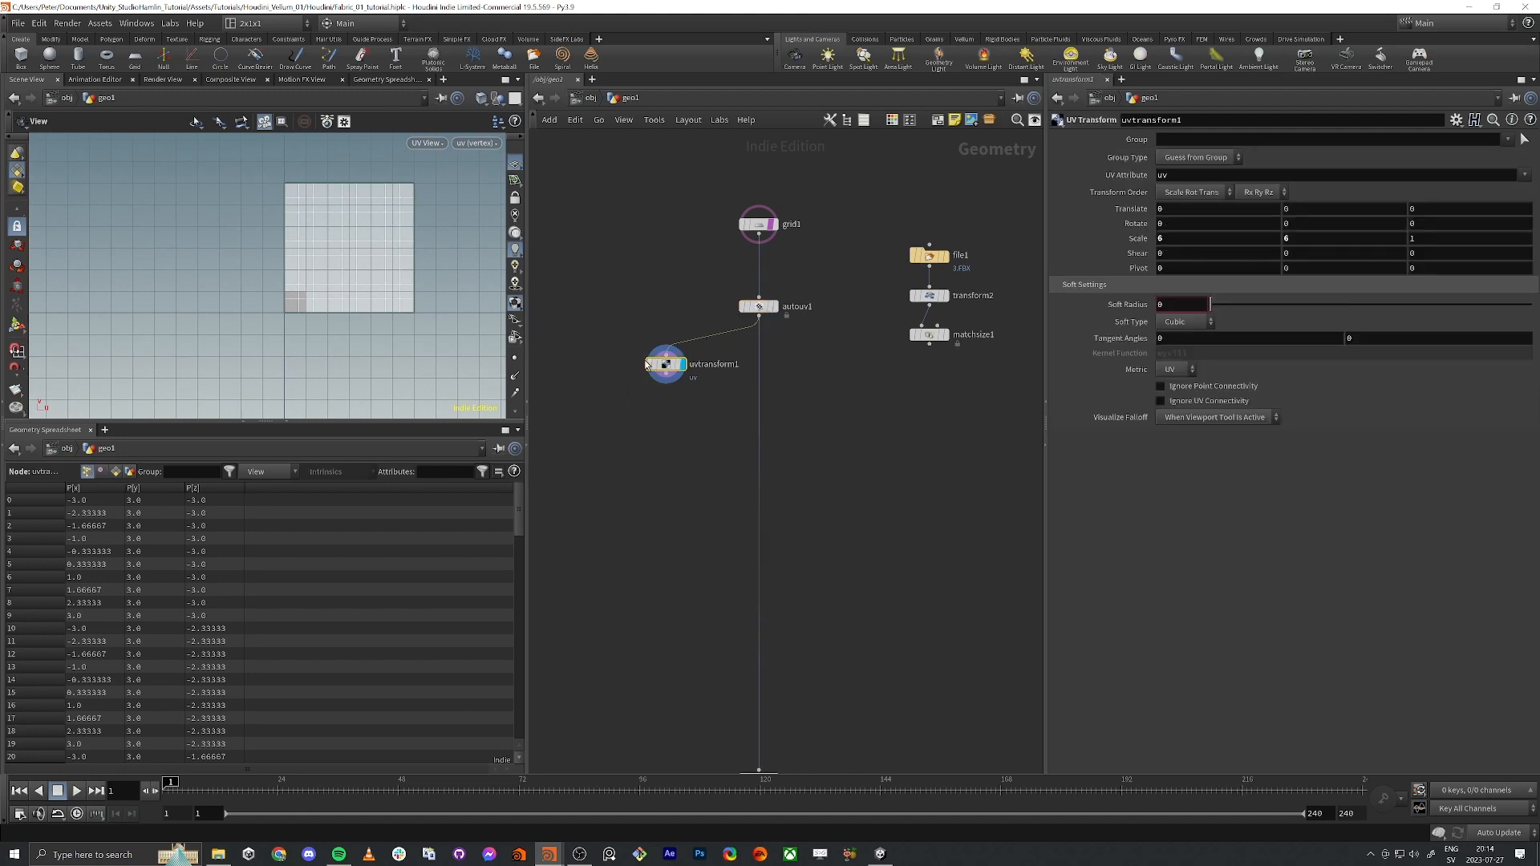
key("Tab")
type("w")
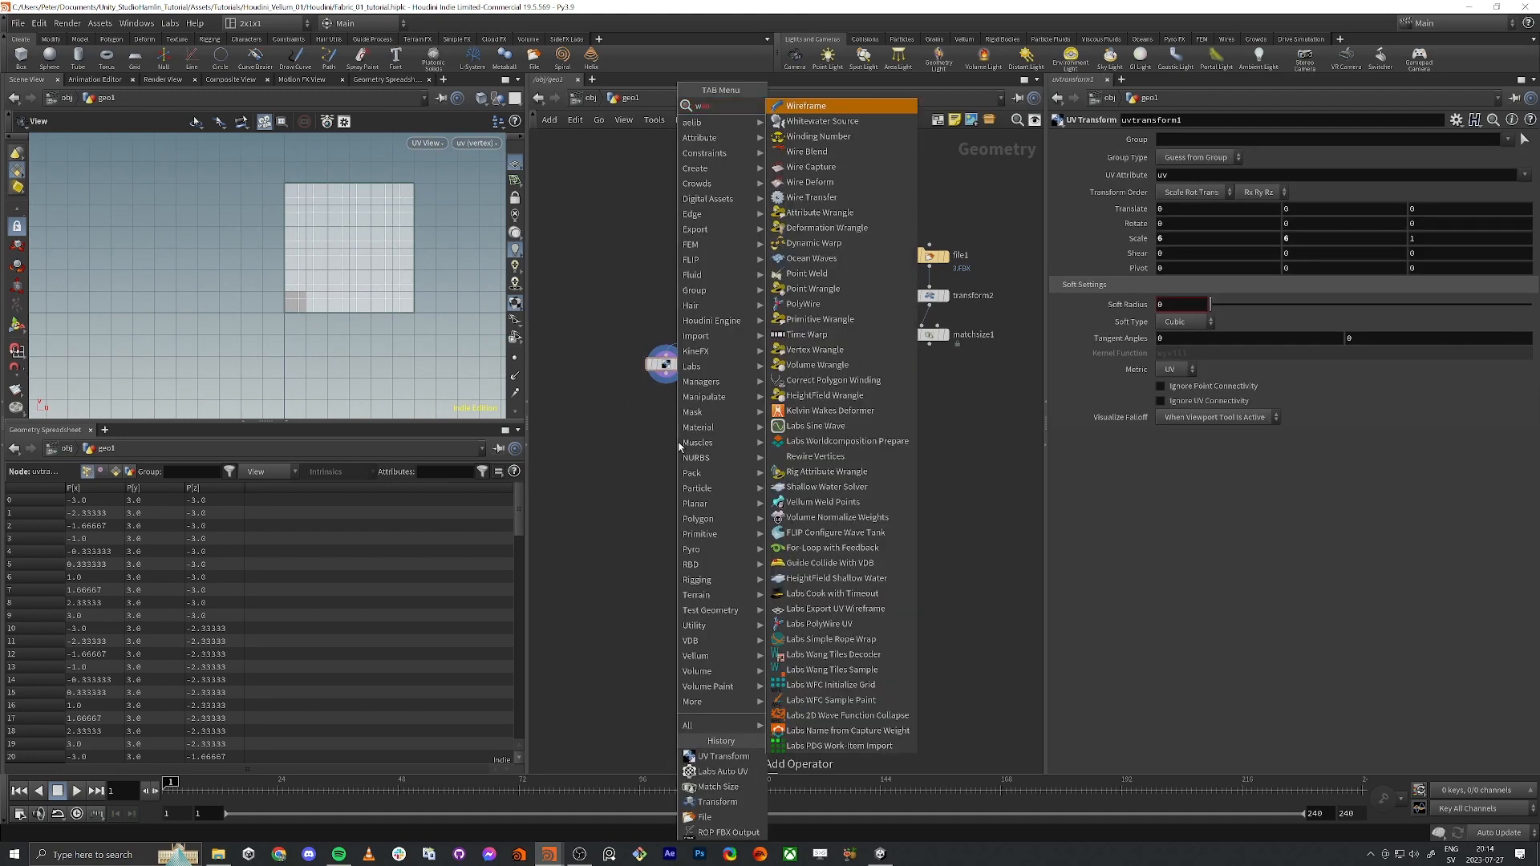
type("ra")
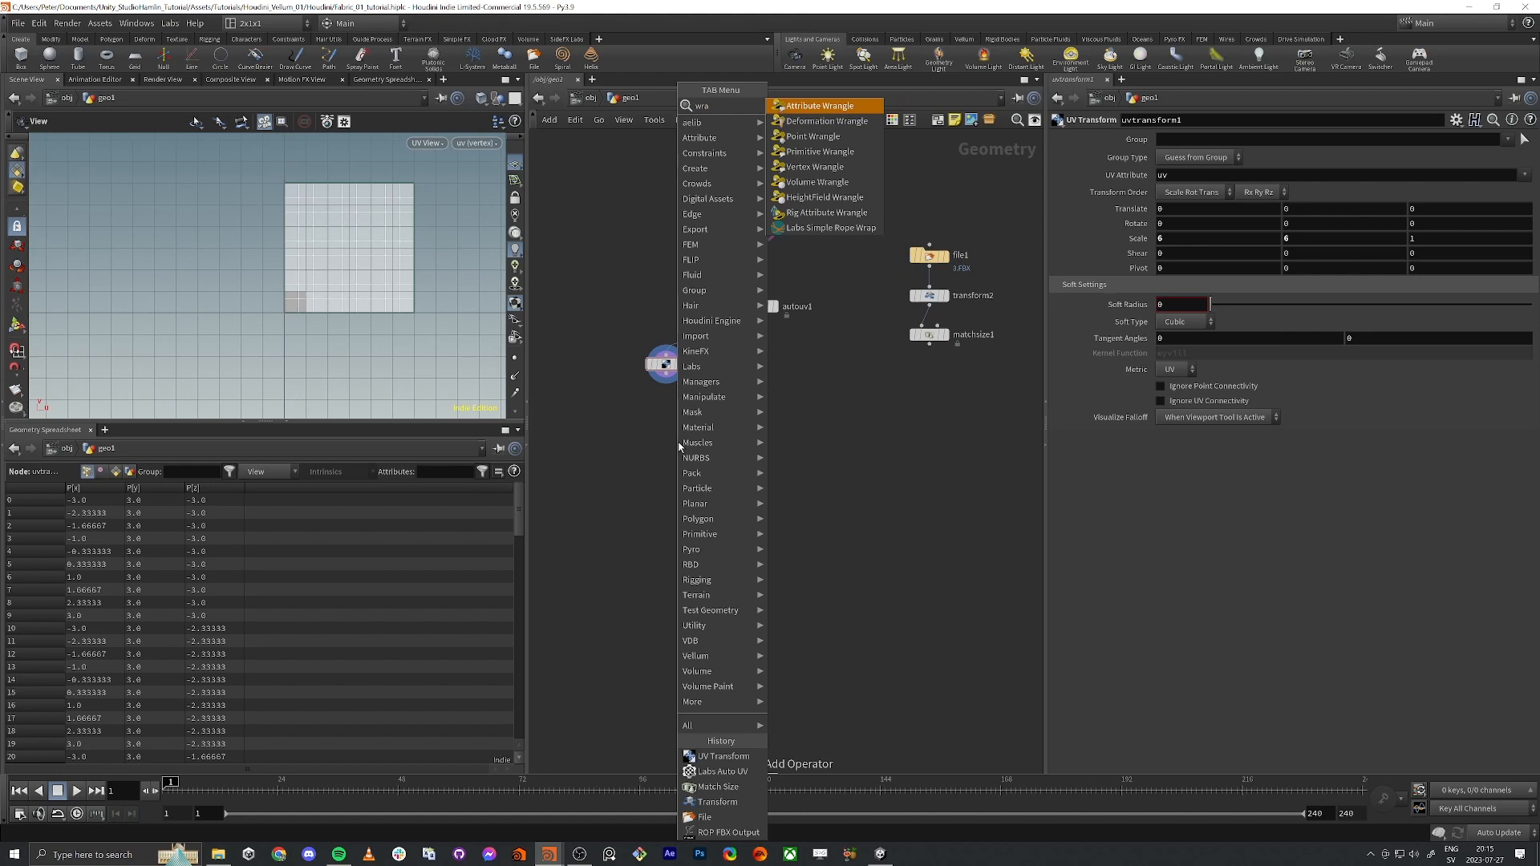
key("Return")
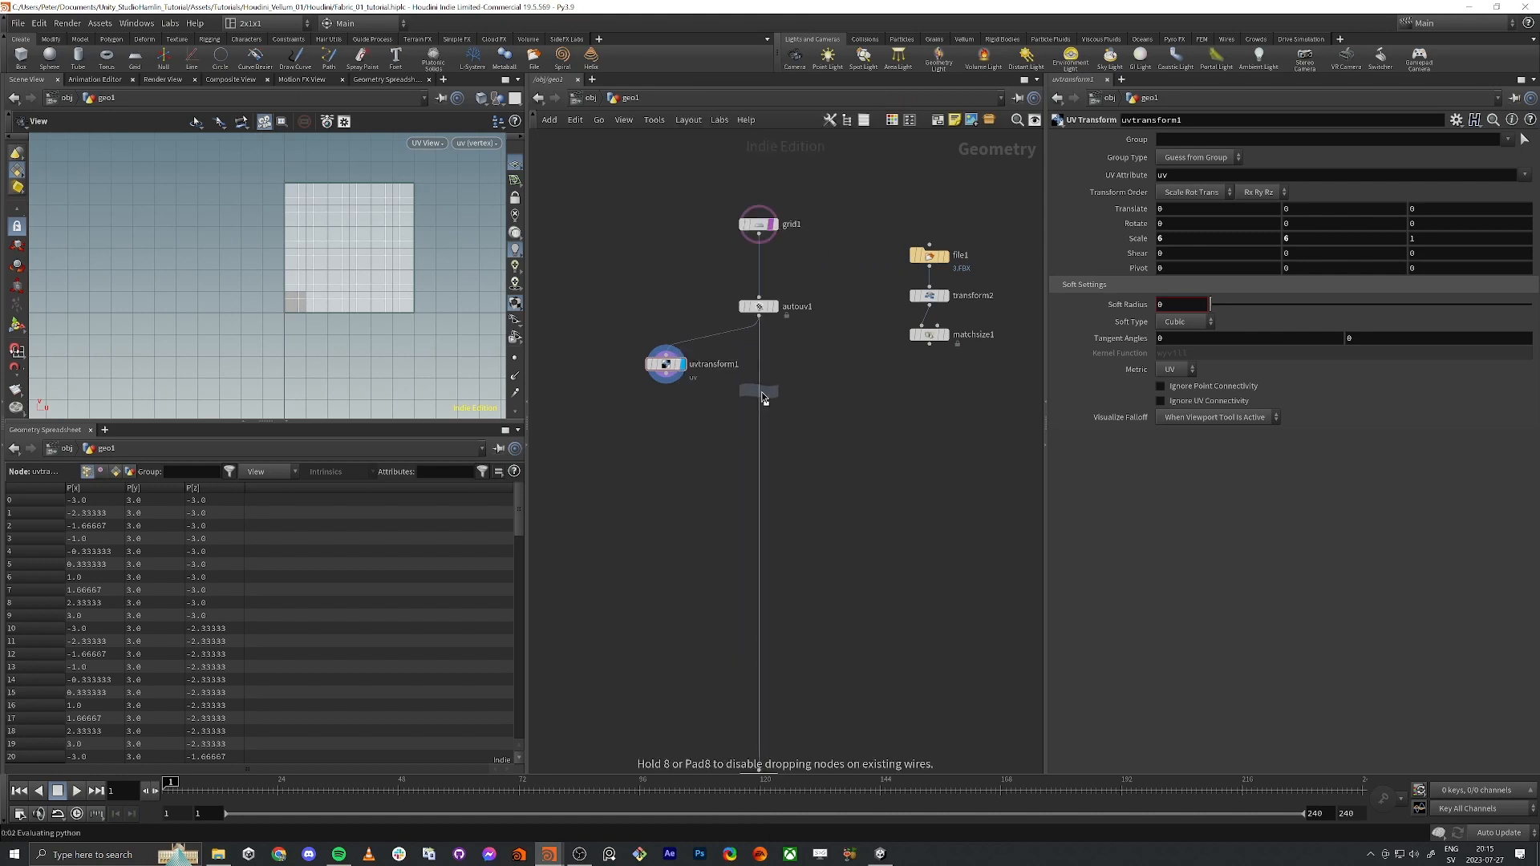
left_click(762, 392)
scroll(766, 393, "up", 4)
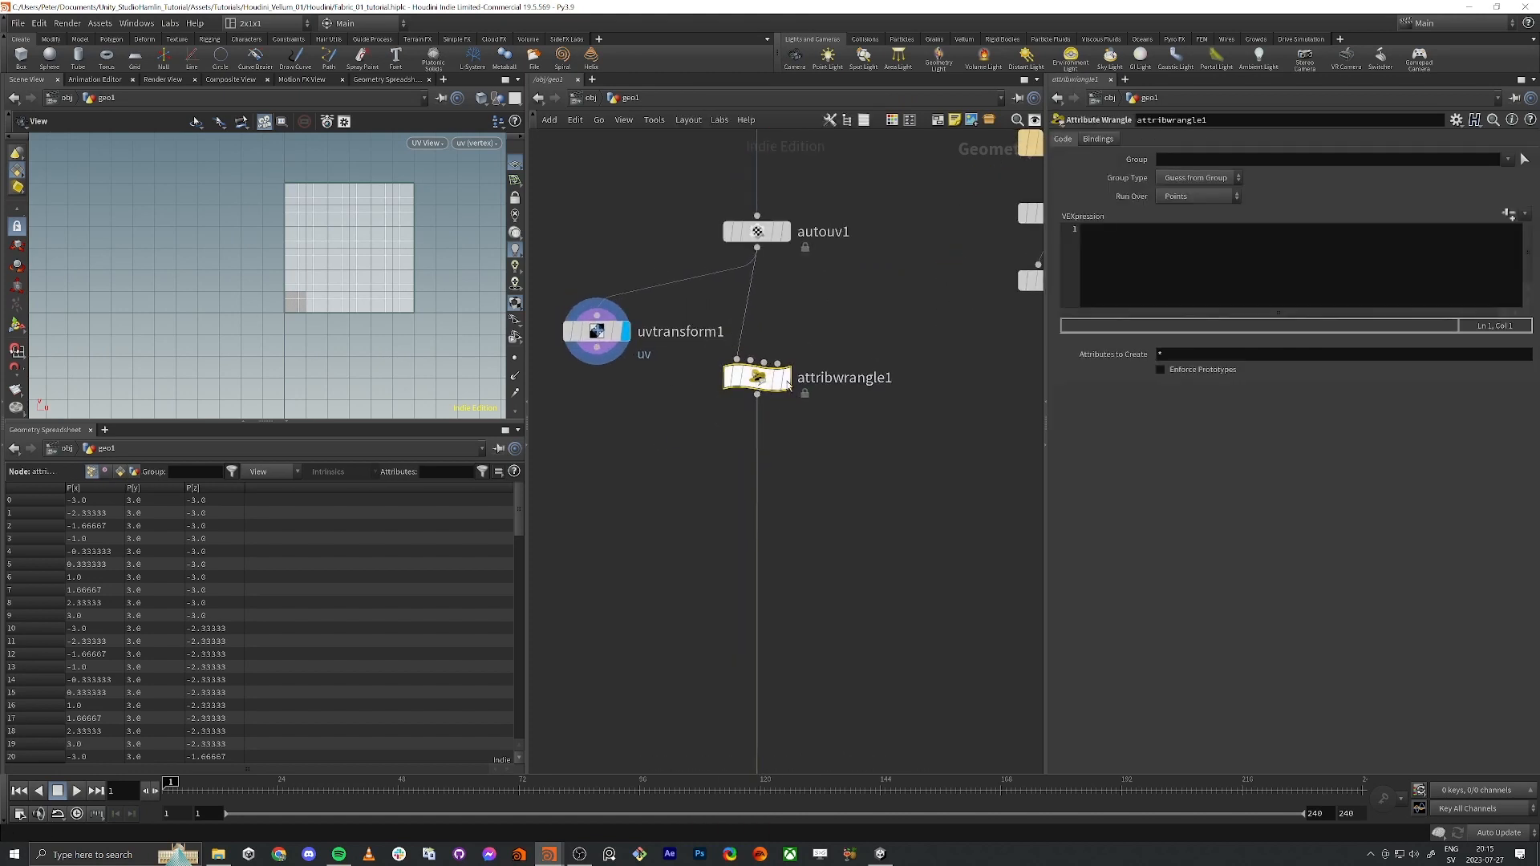
left_click(1218, 273)
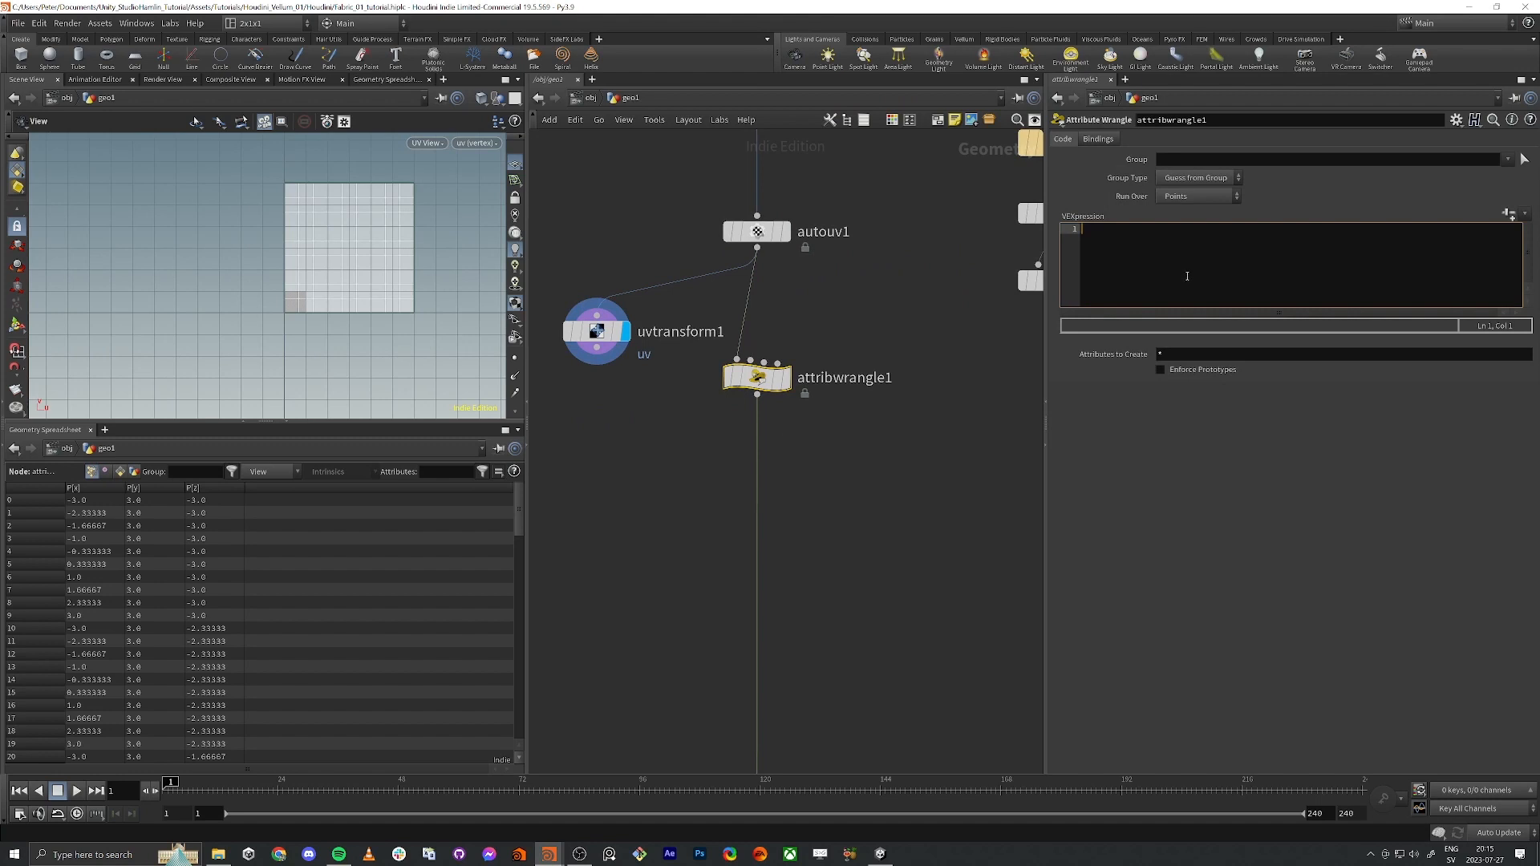
middle_click_drag(881, 557, 896, 702)
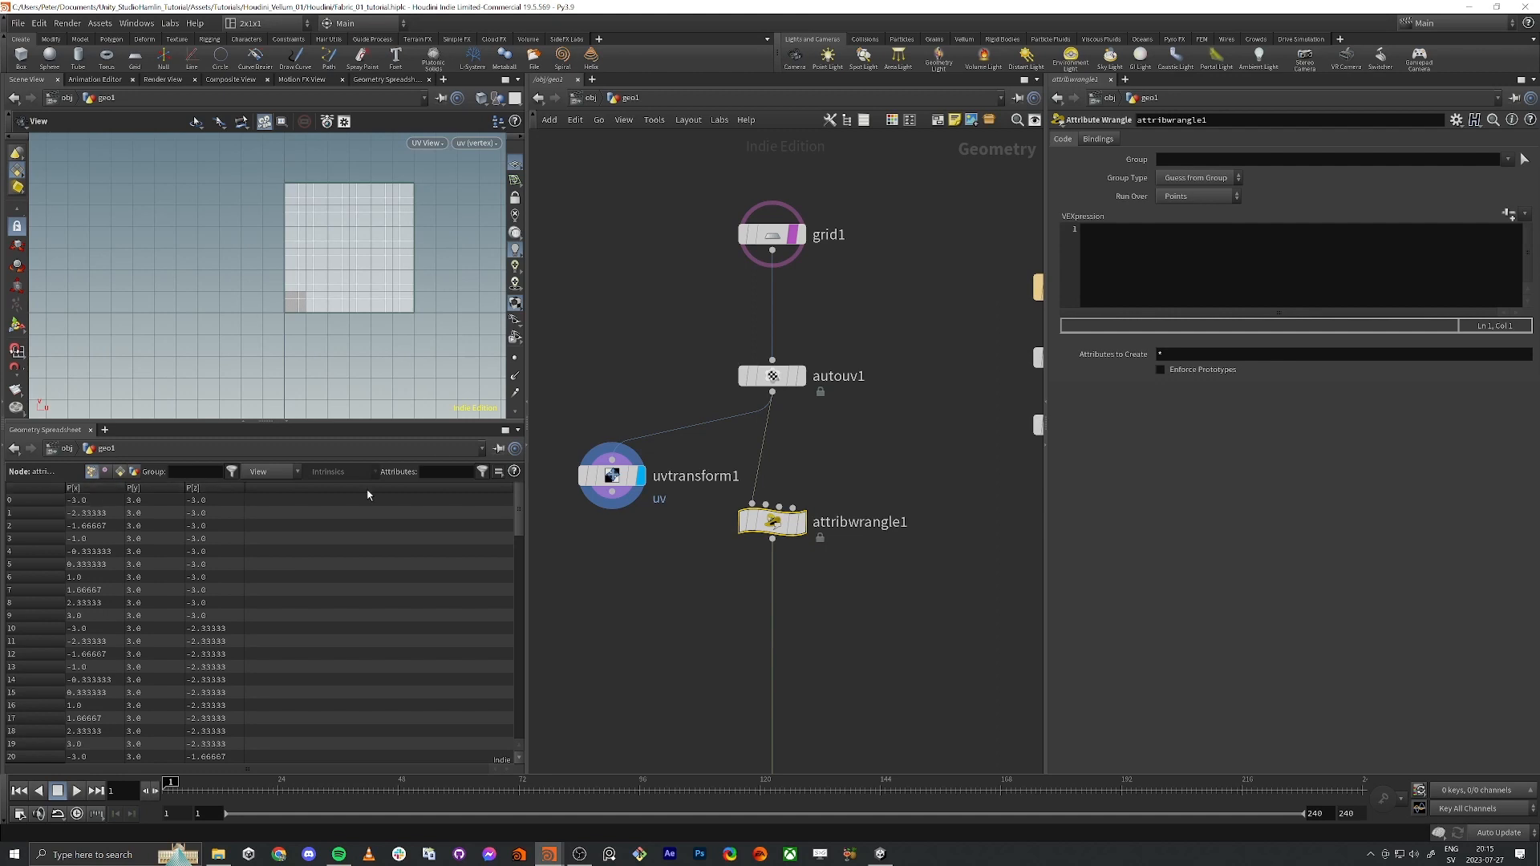
Step: Show the grid's points, compare the perspective and UV views, and list the vertex uv values in the geometry spreadsheet
left_click(515, 358)
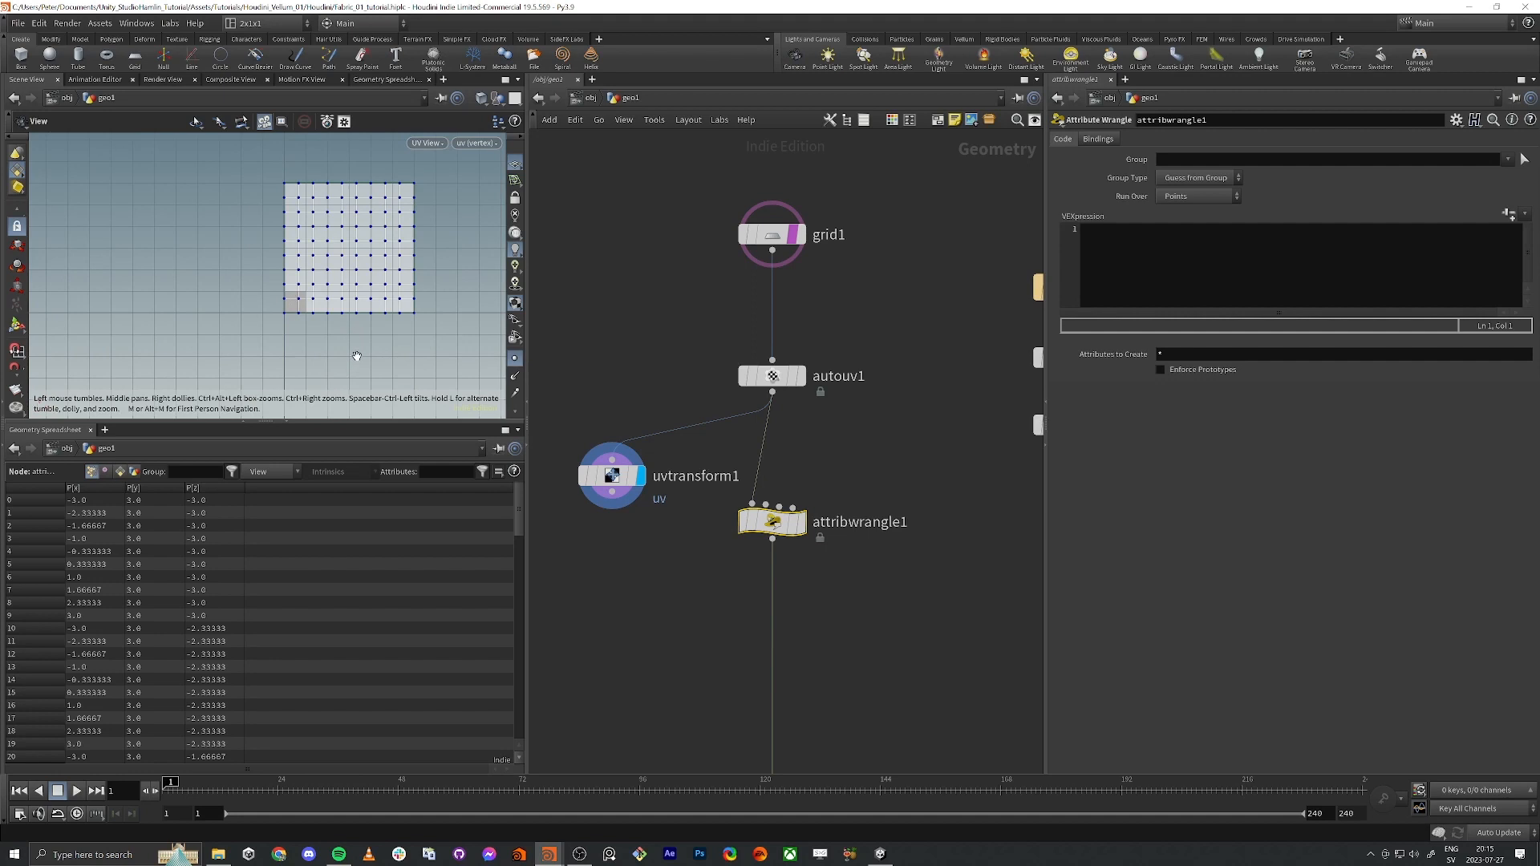
key("space+1")
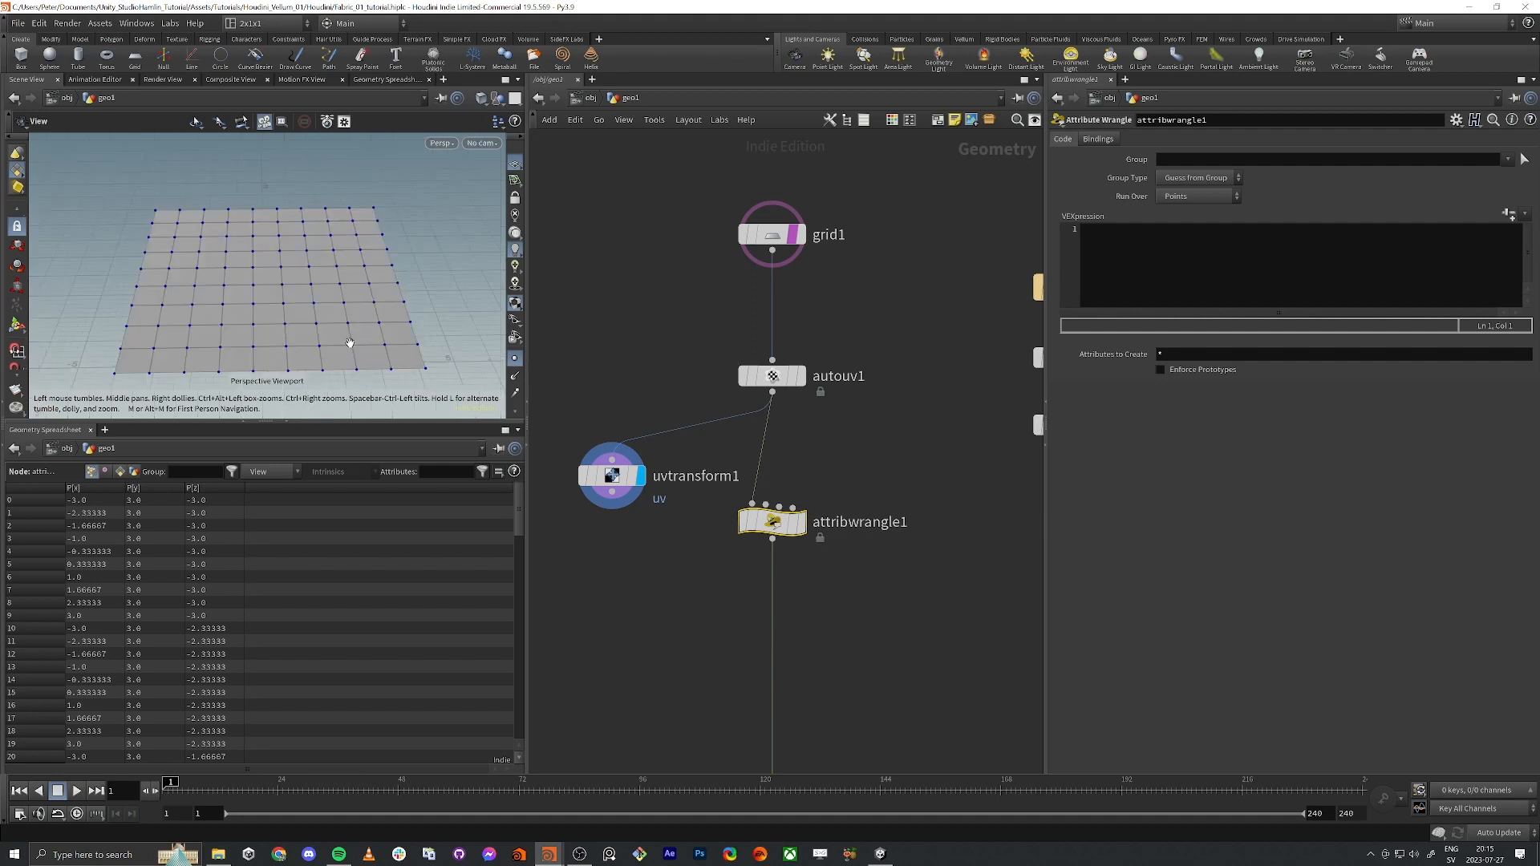
left_click_drag(269, 252, 247, 301)
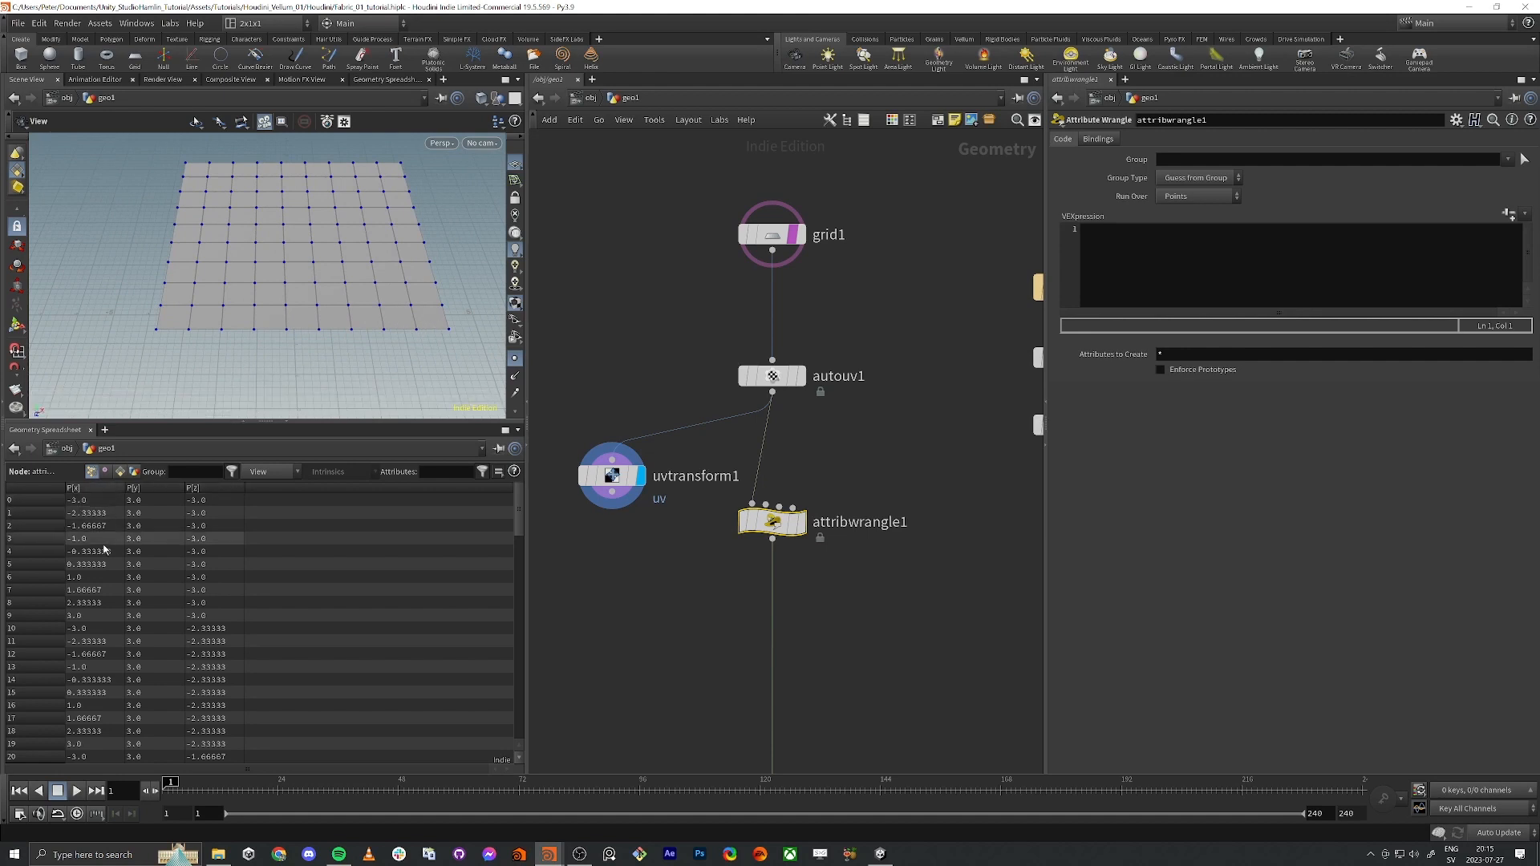
left_click(105, 472)
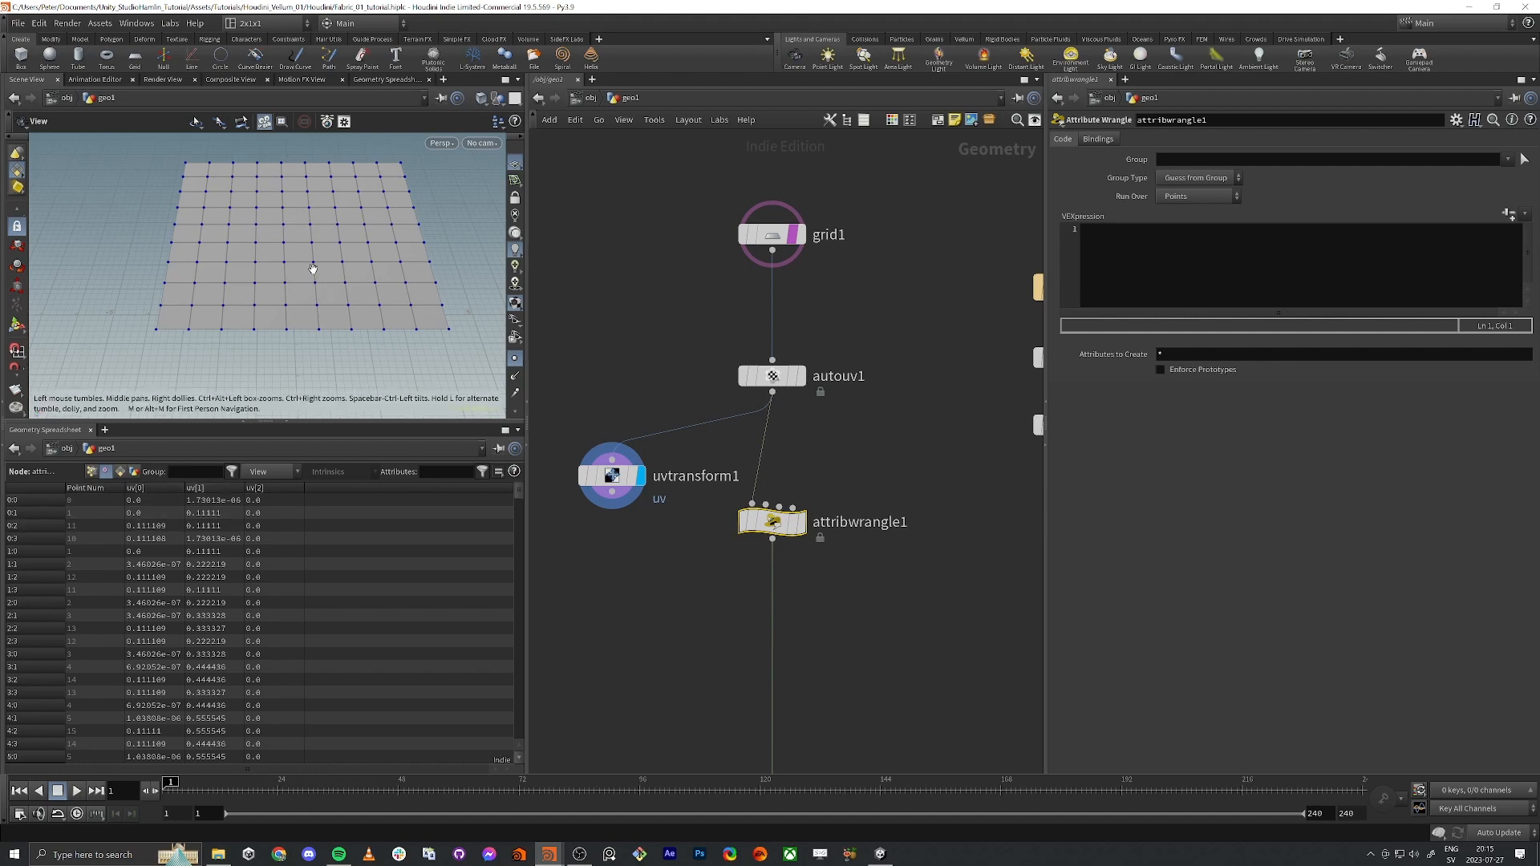
key("space+5")
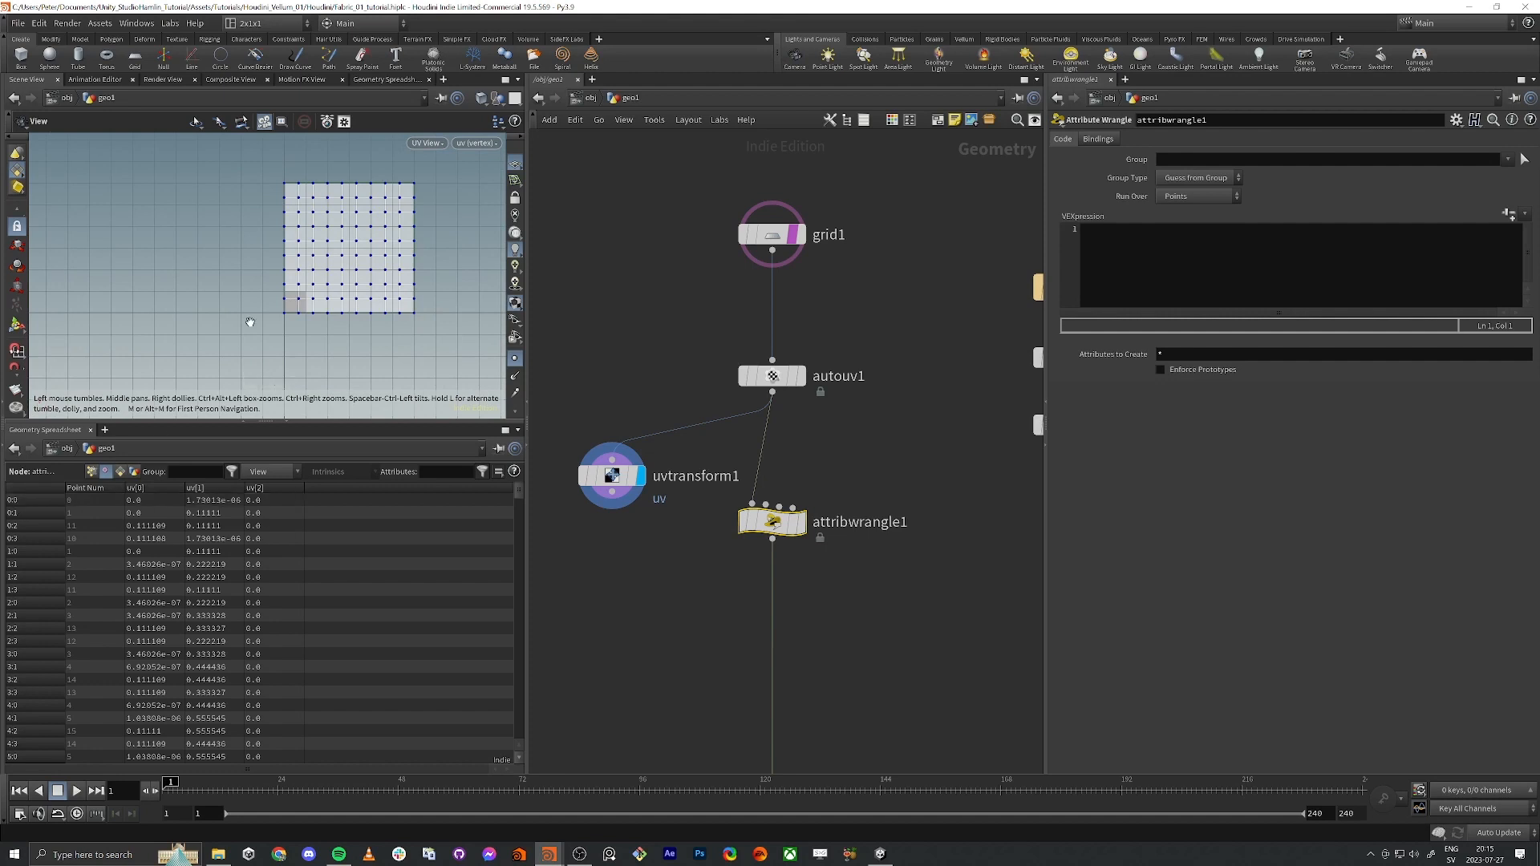
scroll(249, 321, "up", 5)
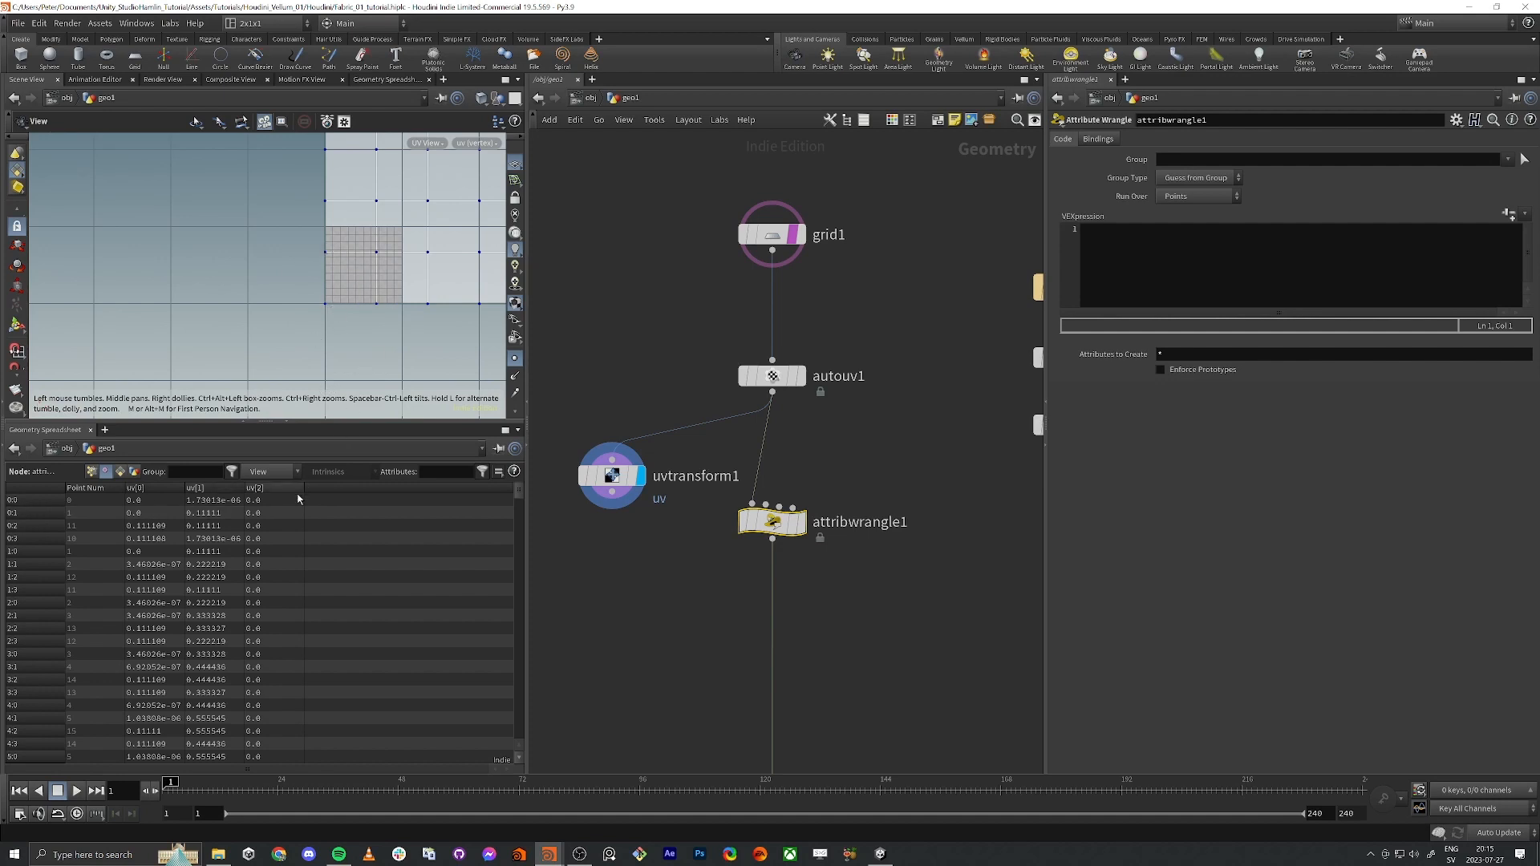
scroll(299, 323, "down", 3)
scroll(335, 302, "down", 2)
middle_click_drag(356, 290, 329, 332)
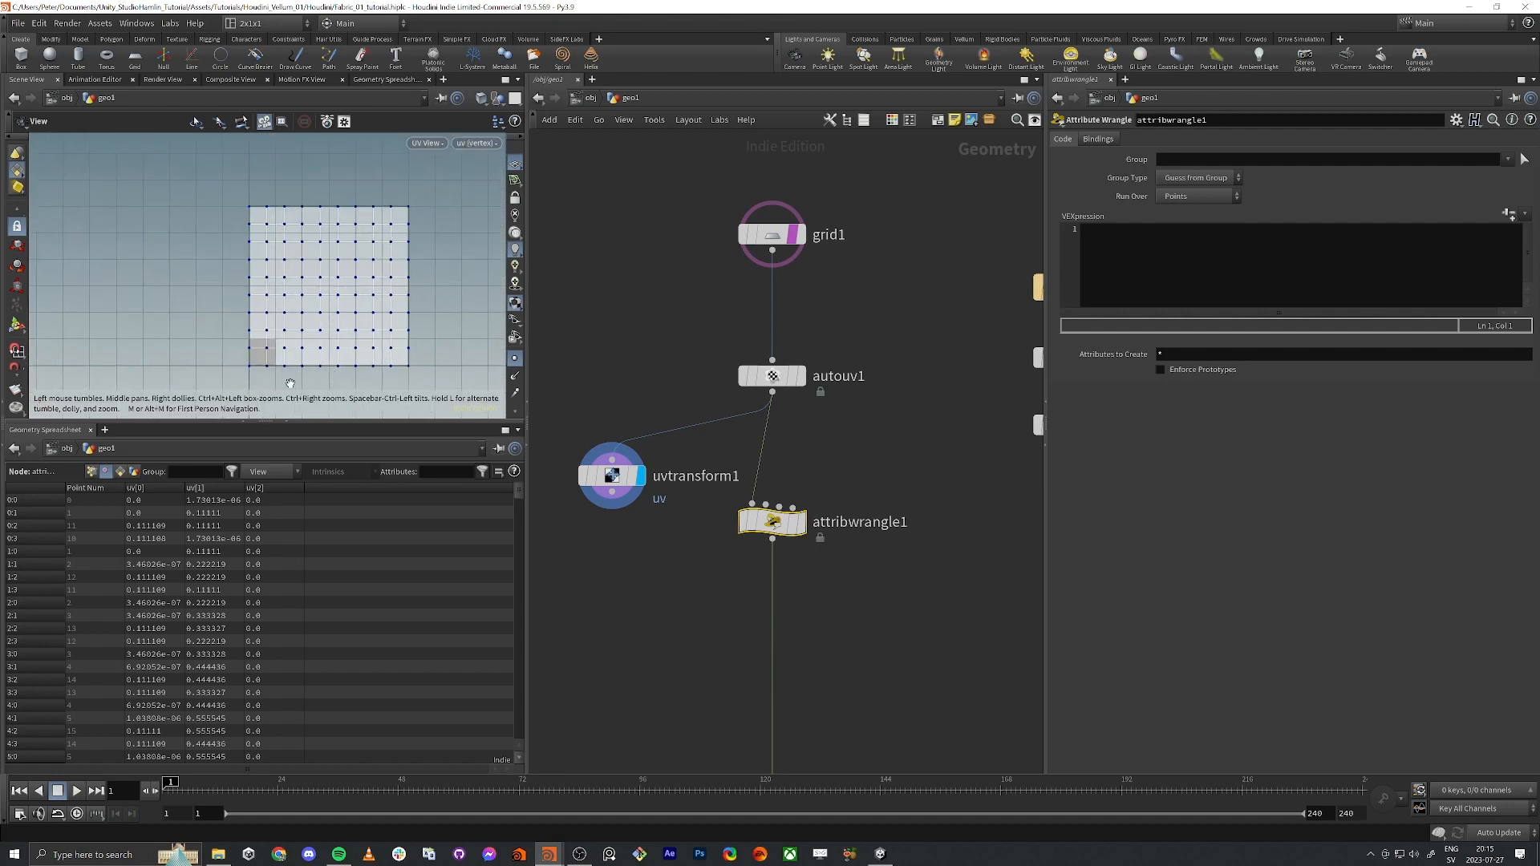
Step: Set the Attribute Wrangle to run over Vertices
left_click_drag(783, 527, 783, 535)
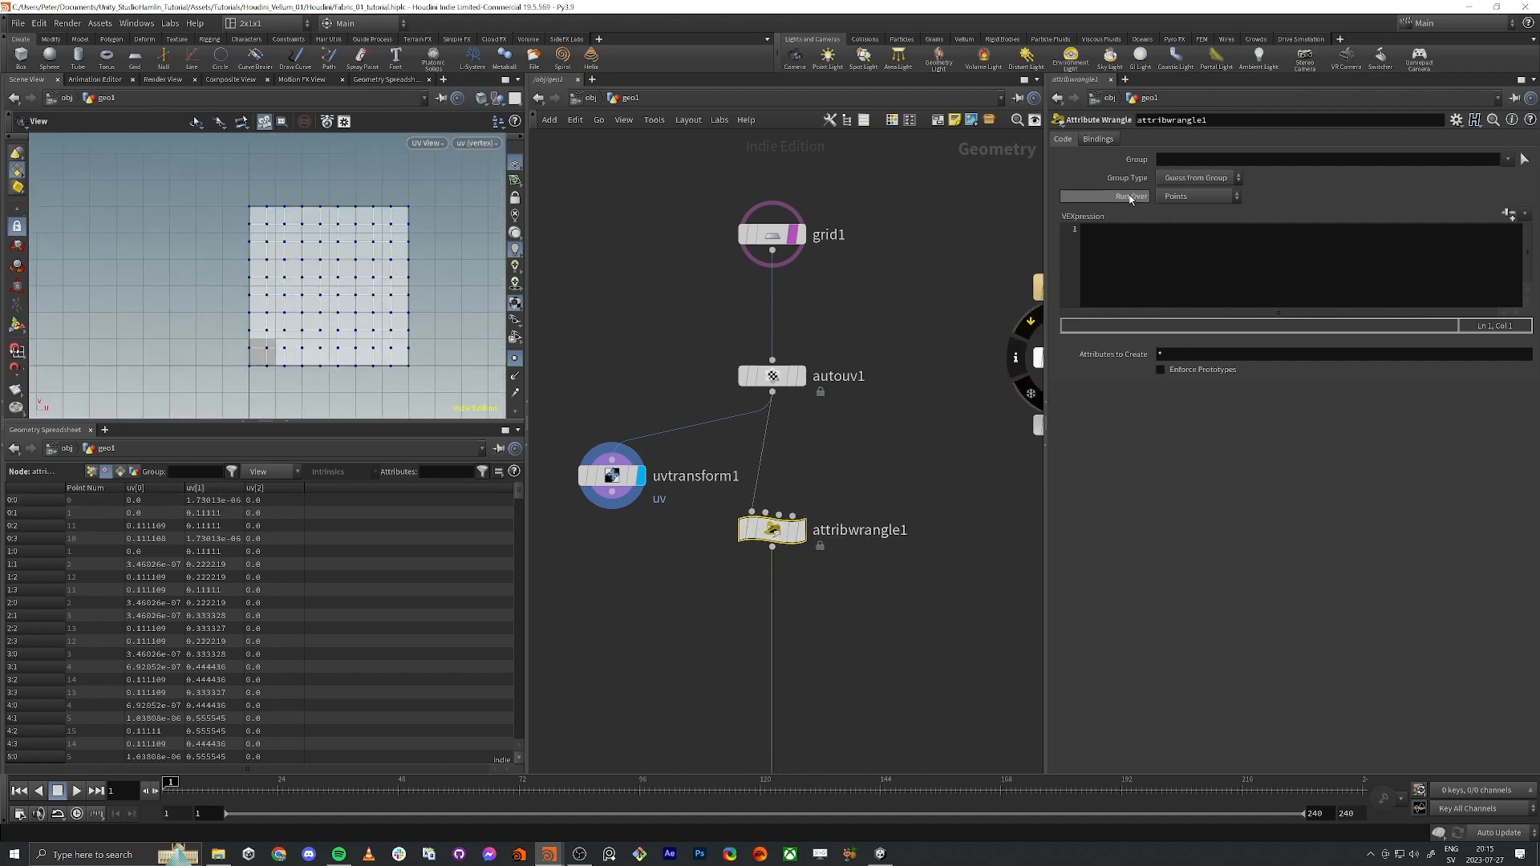
left_click(1188, 199)
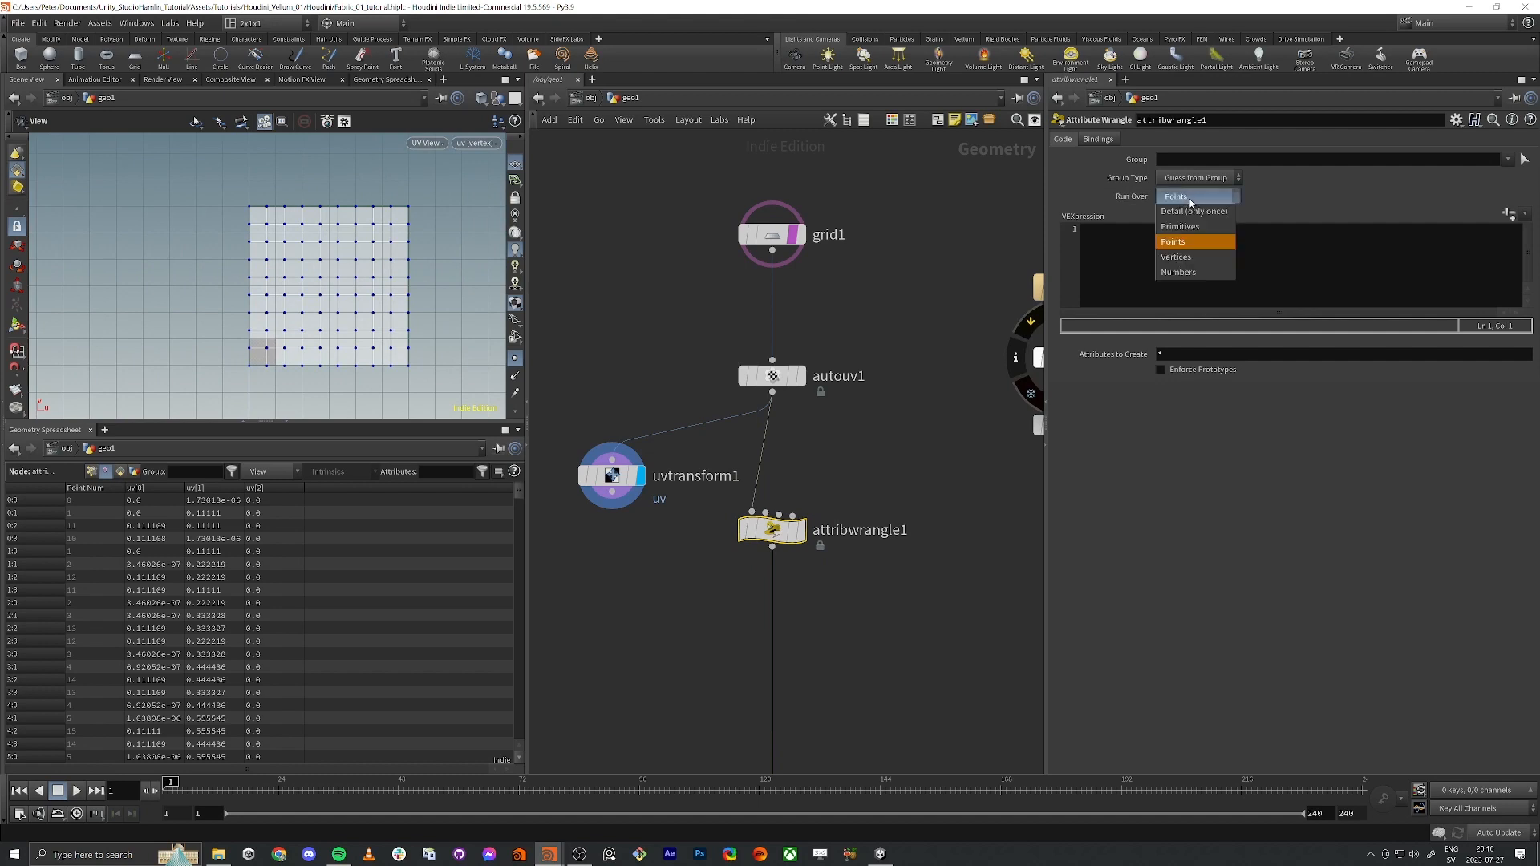
left_click(1189, 262)
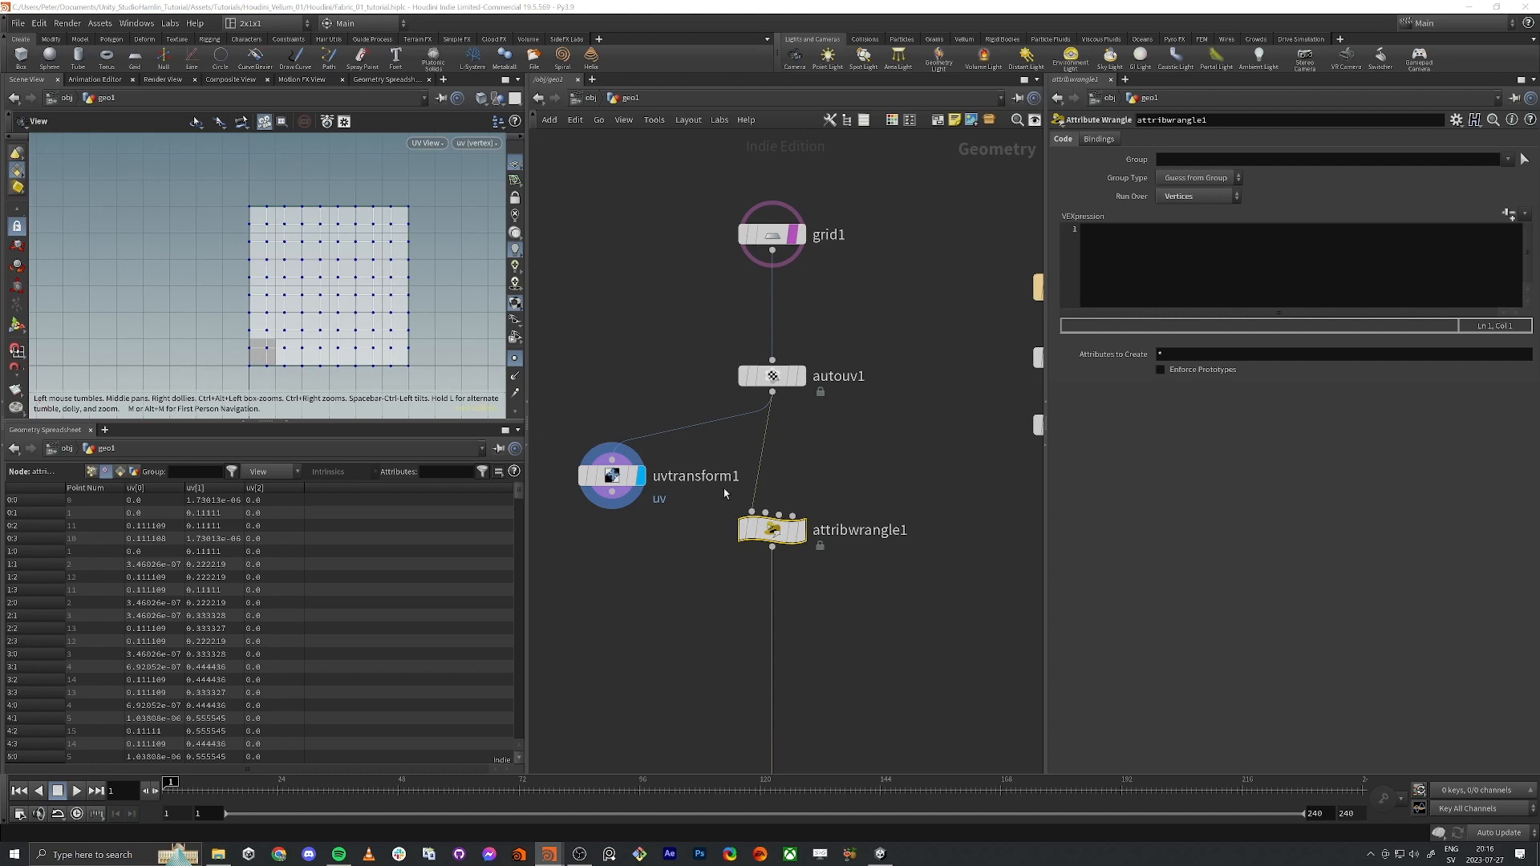
Step: Display the Attribute Wrangle node and examine the UV layout's corner points alongside their vertex uv values
left_click(801, 531)
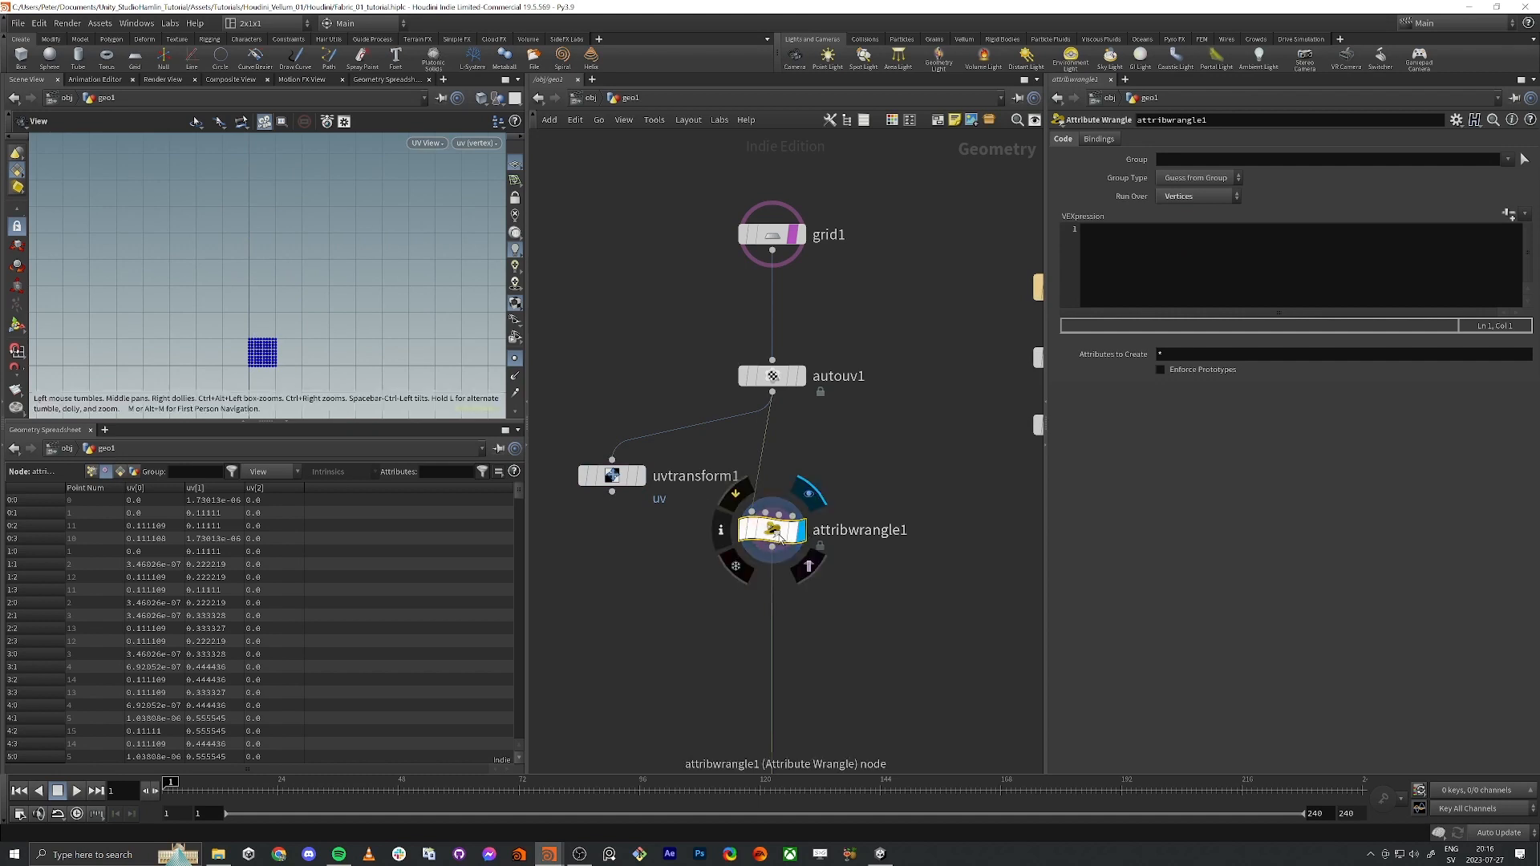
scroll(261, 347, "up", 10)
middle_click_drag(329, 365, 345, 275)
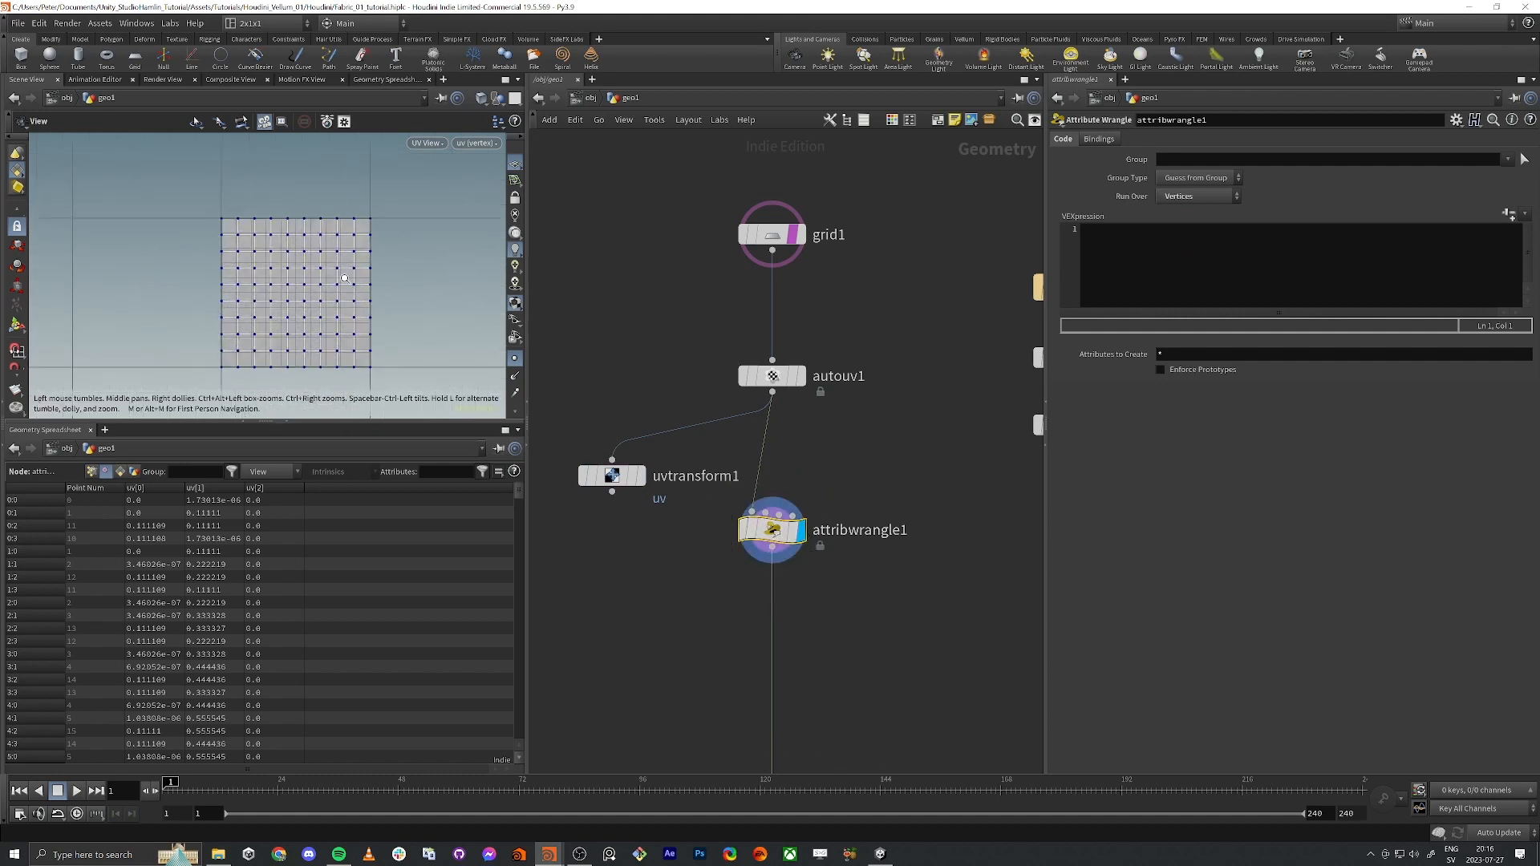
scroll(318, 320, "up", 3)
scroll(345, 352, "down", 1)
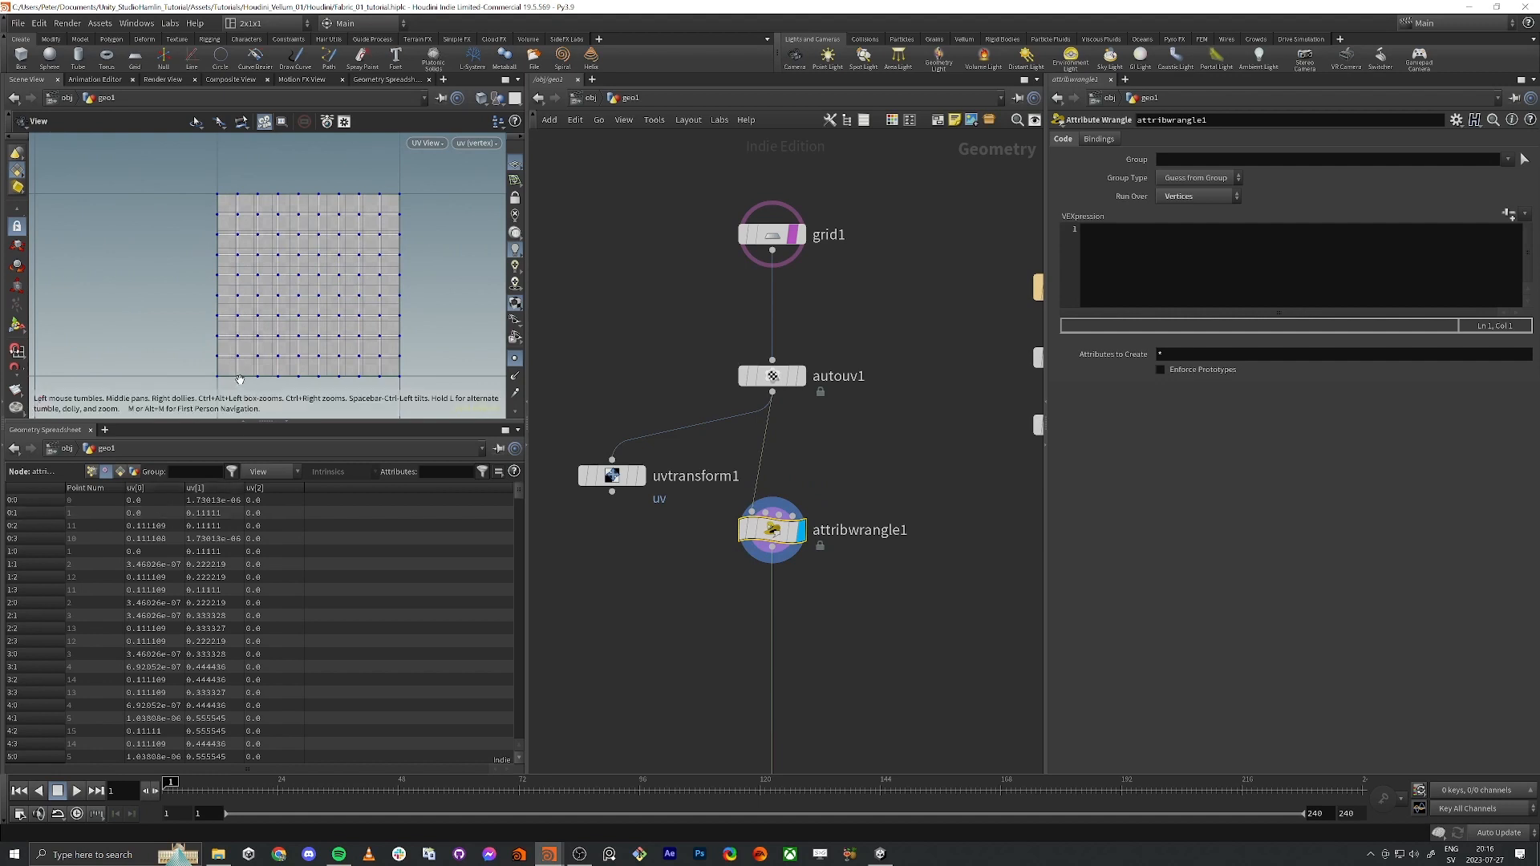
scroll(235, 380, "up", 5)
scroll(232, 376, "up", 4)
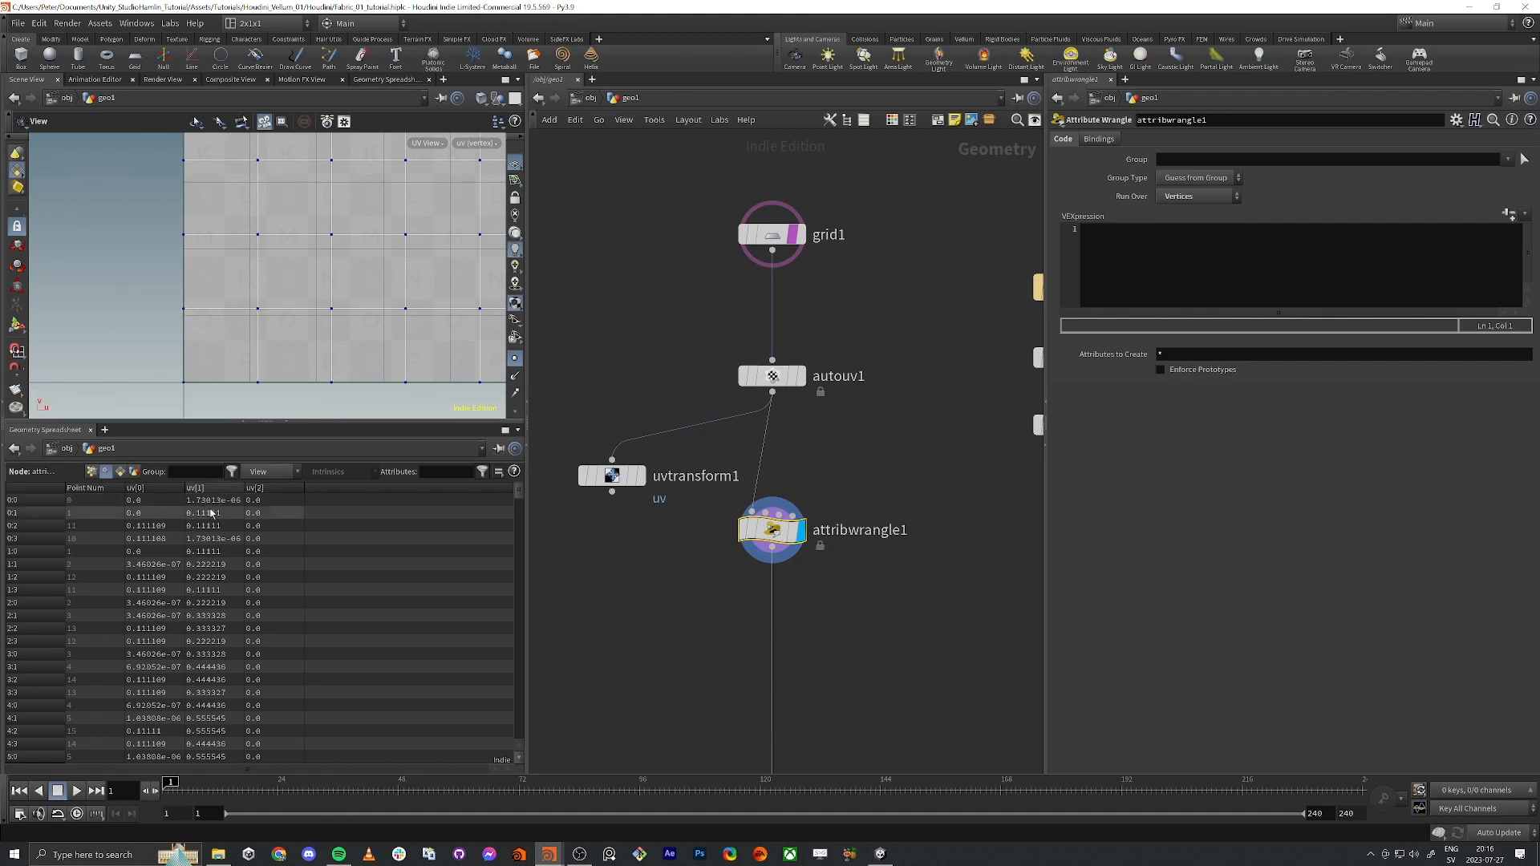
scroll(316, 332, "down", 3)
scroll(244, 329, "down", 1)
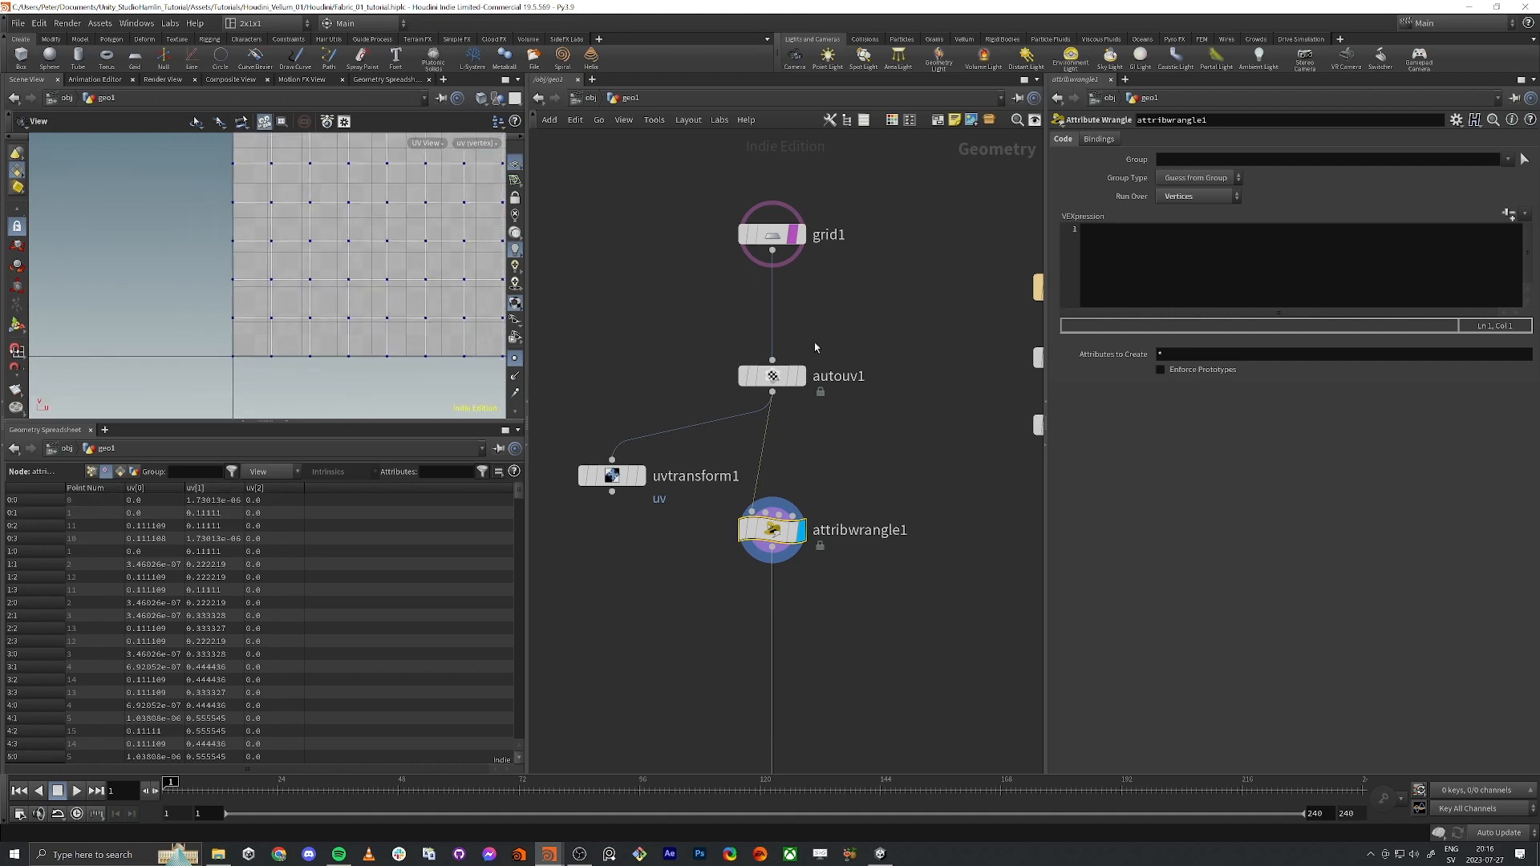
Step: Write the wrangle's first code line as float scaleX = chf("ScaleX"); and review its type, variable name and channel reference
left_click(1180, 260)
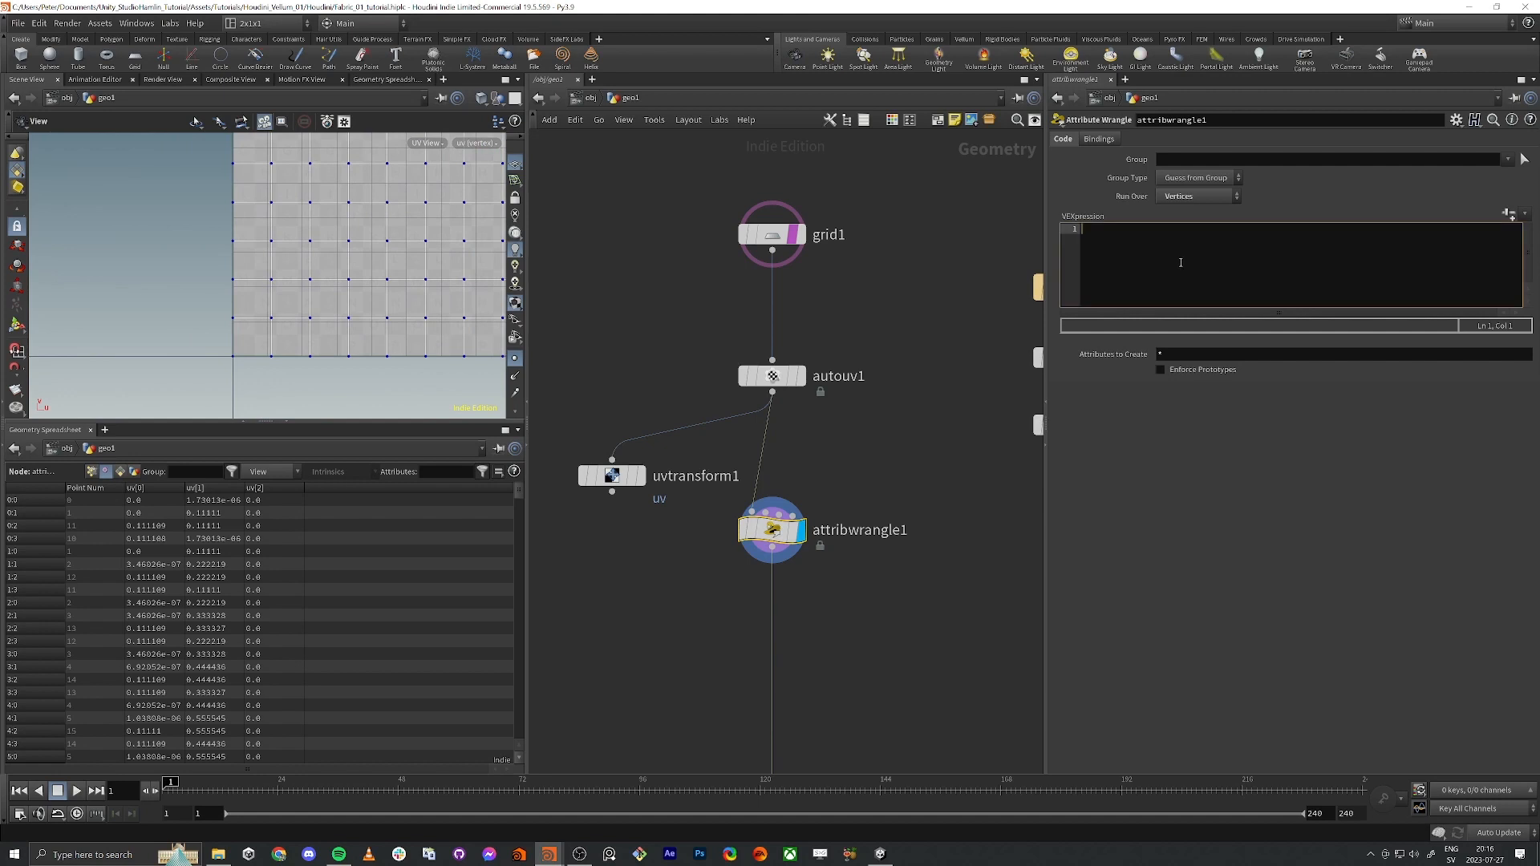
type("float s")
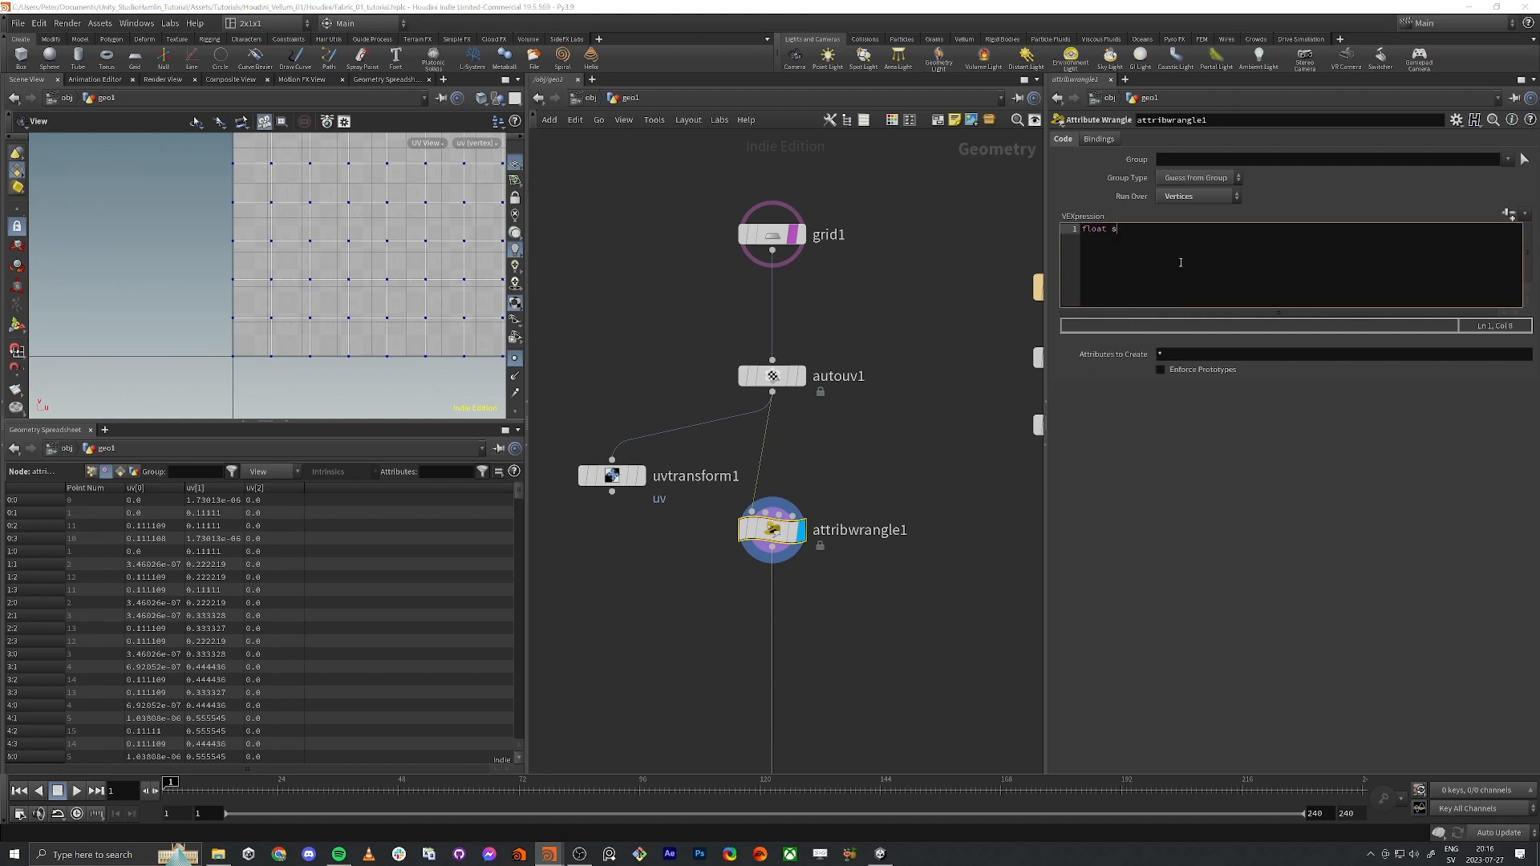
type("caleX = chf(\"ScaleX\");")
left_click_drag(1138, 229, 1055, 232)
double_click(1130, 230)
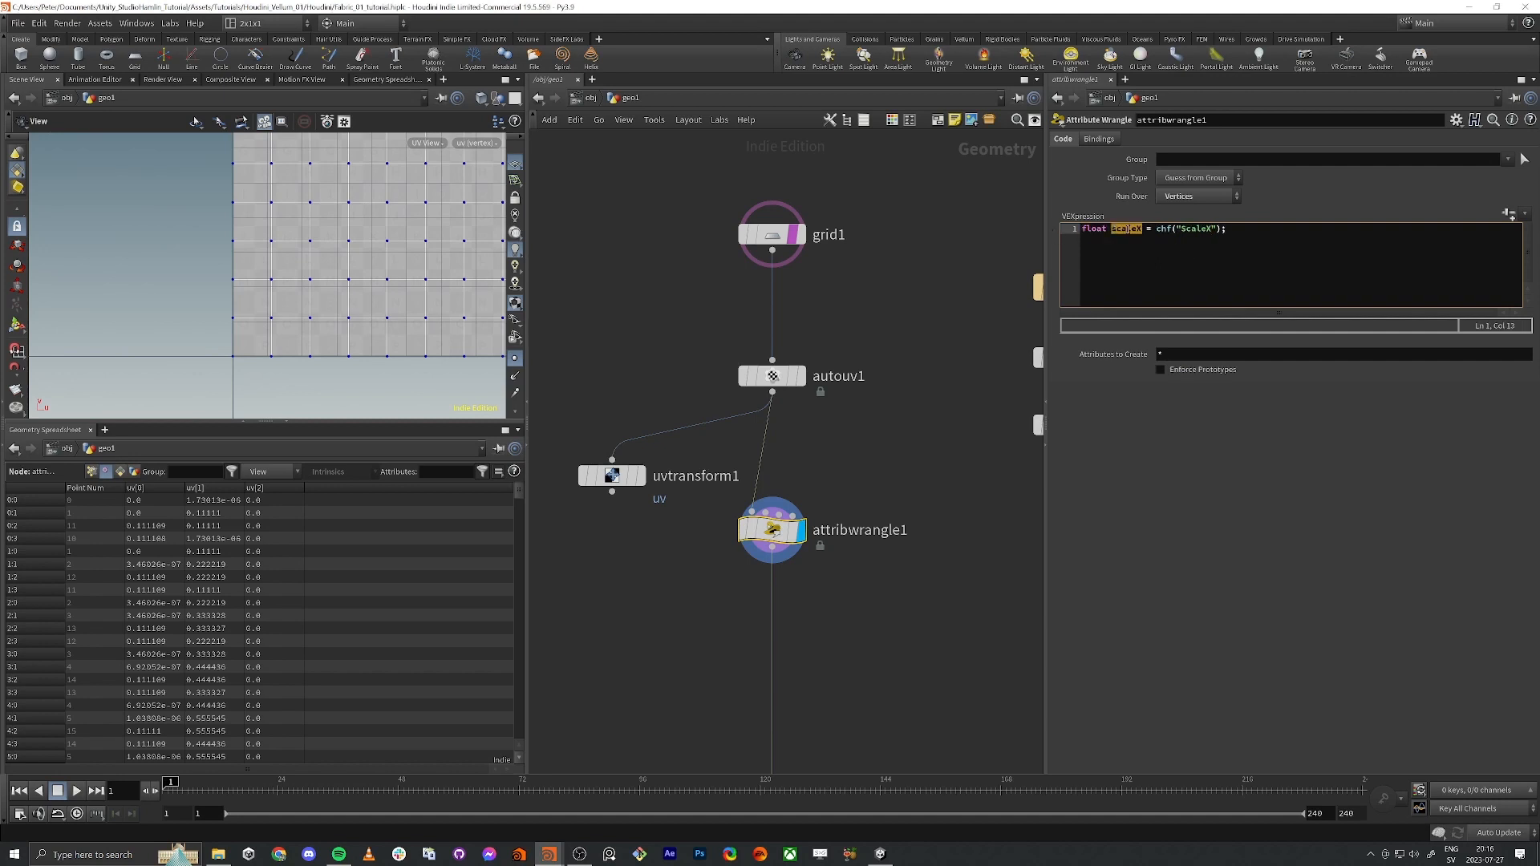
left_click(1098, 229)
left_click(1150, 229)
left_click_drag(1157, 230, 1169, 230)
left_click(1172, 229)
key("shift+Left")
left_click(1210, 253)
left_click_drag(1181, 231, 1203, 230)
left_click(1268, 233)
Step: Generate the ScaleX parameter from the wrangle code and set it to about 0.54
left_click(1512, 216)
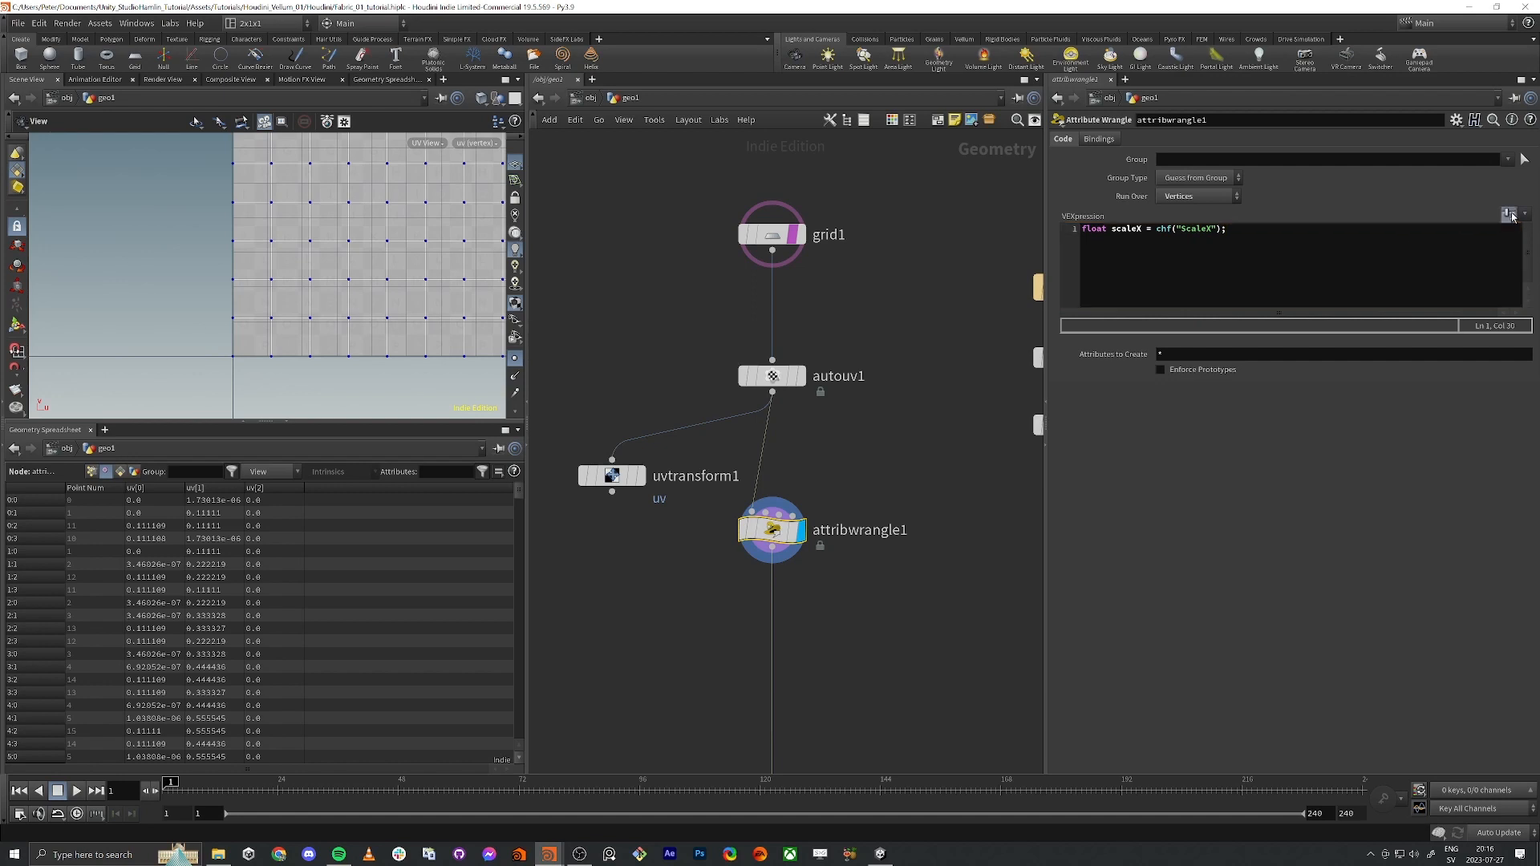
left_click_drag(1207, 391, 1385, 385)
left_click(1289, 243)
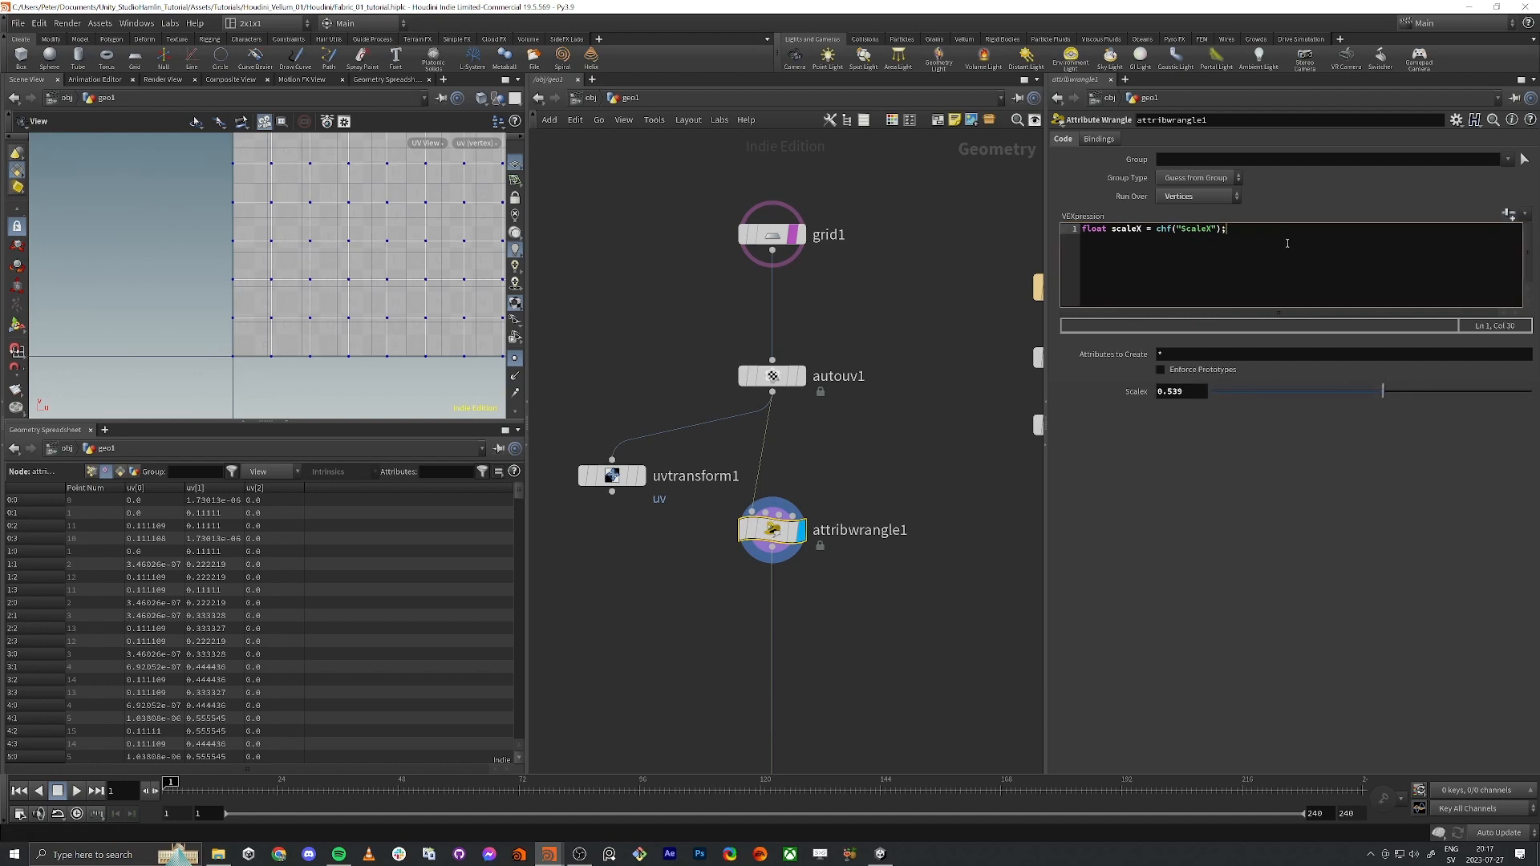
key("Return")
double_click(1134, 229)
left_click(1132, 241)
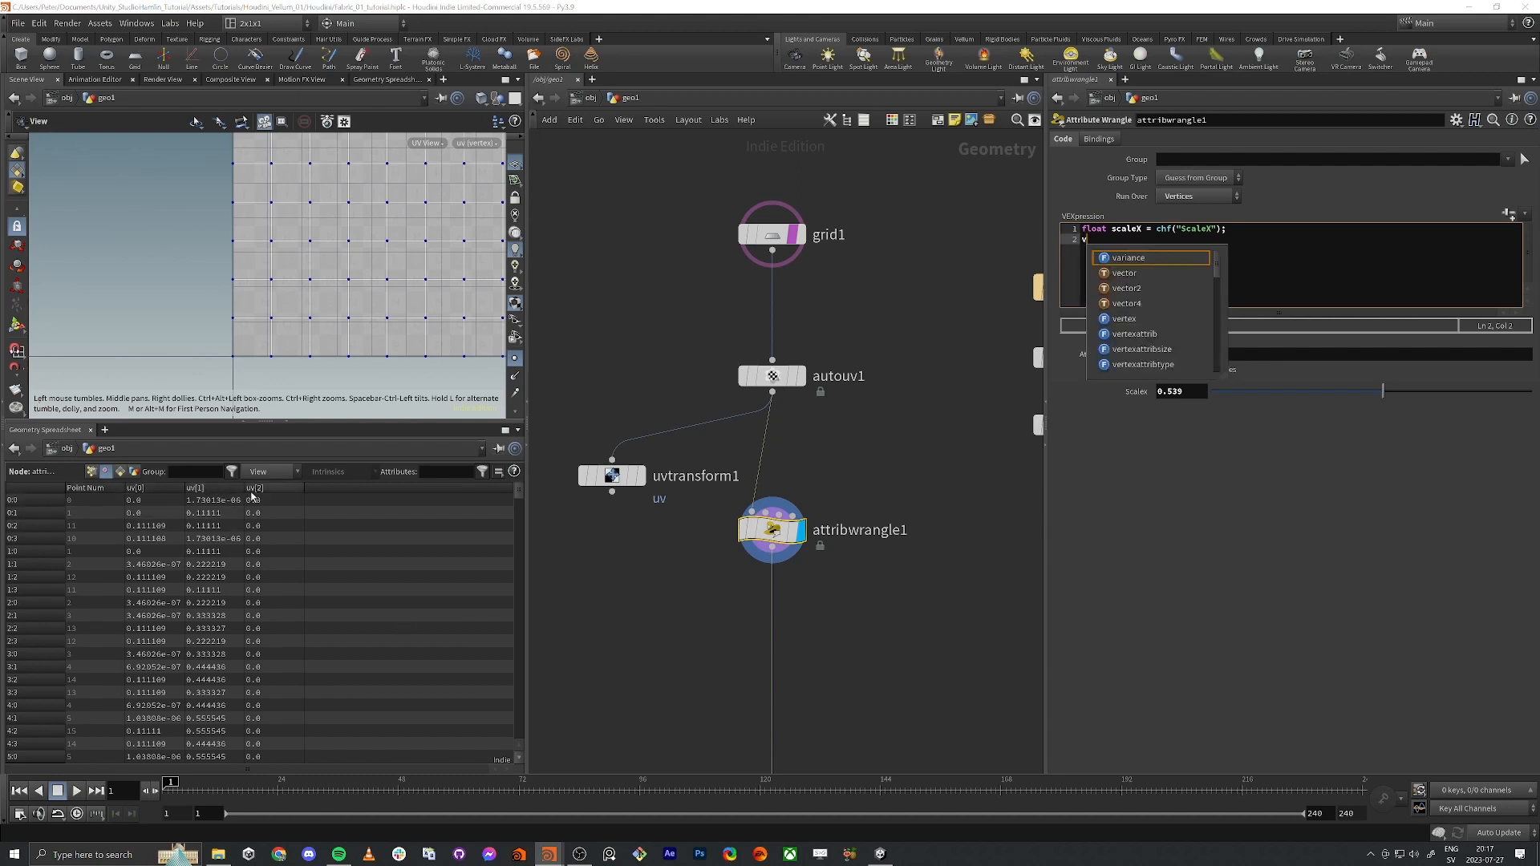
left_click(1101, 241)
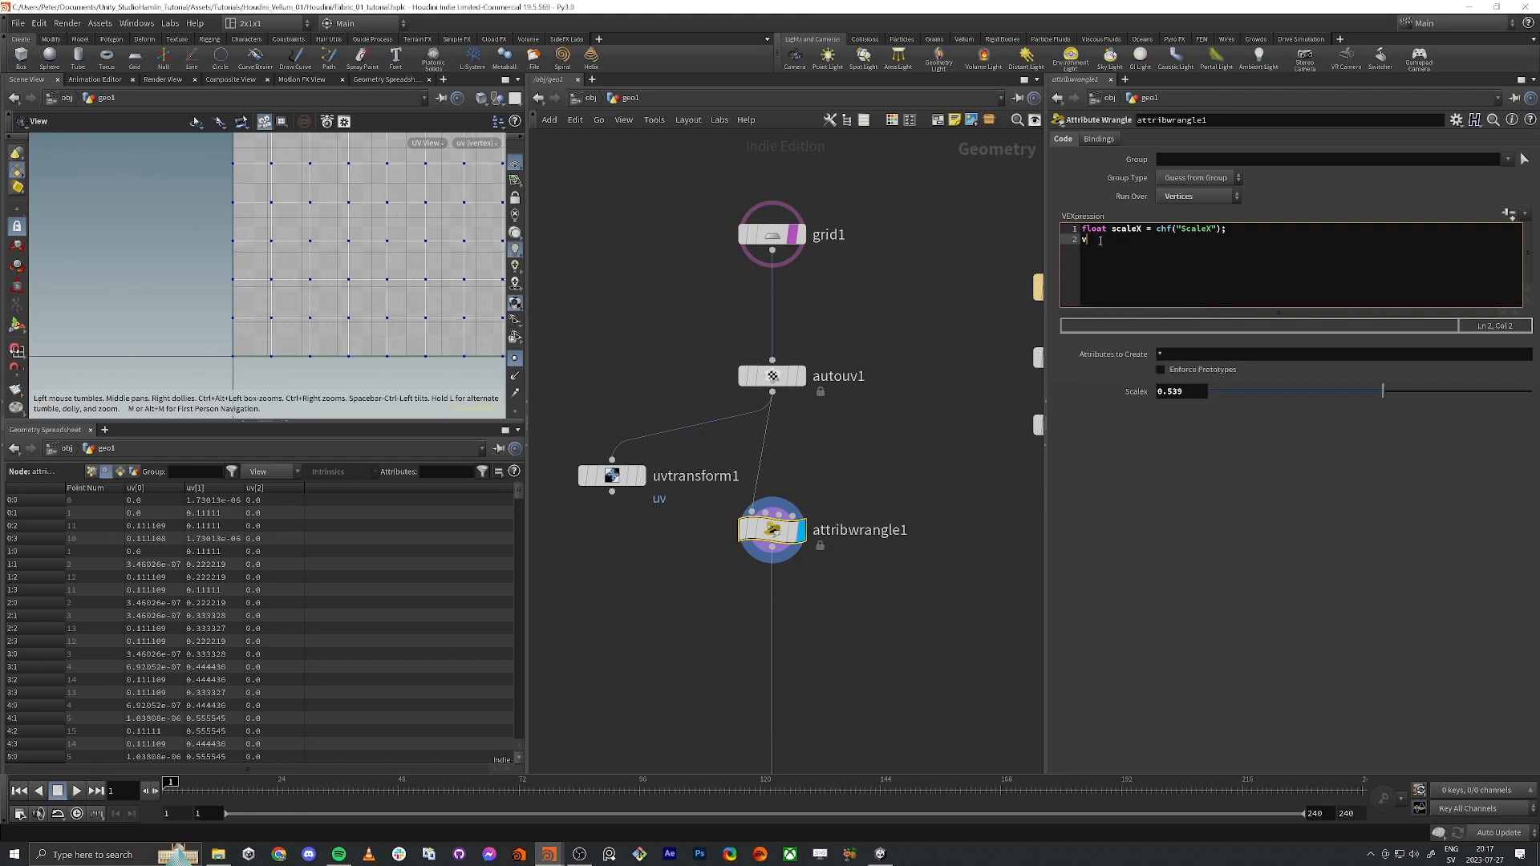
type("@uv")
key("BackSpace")
type(".x ")
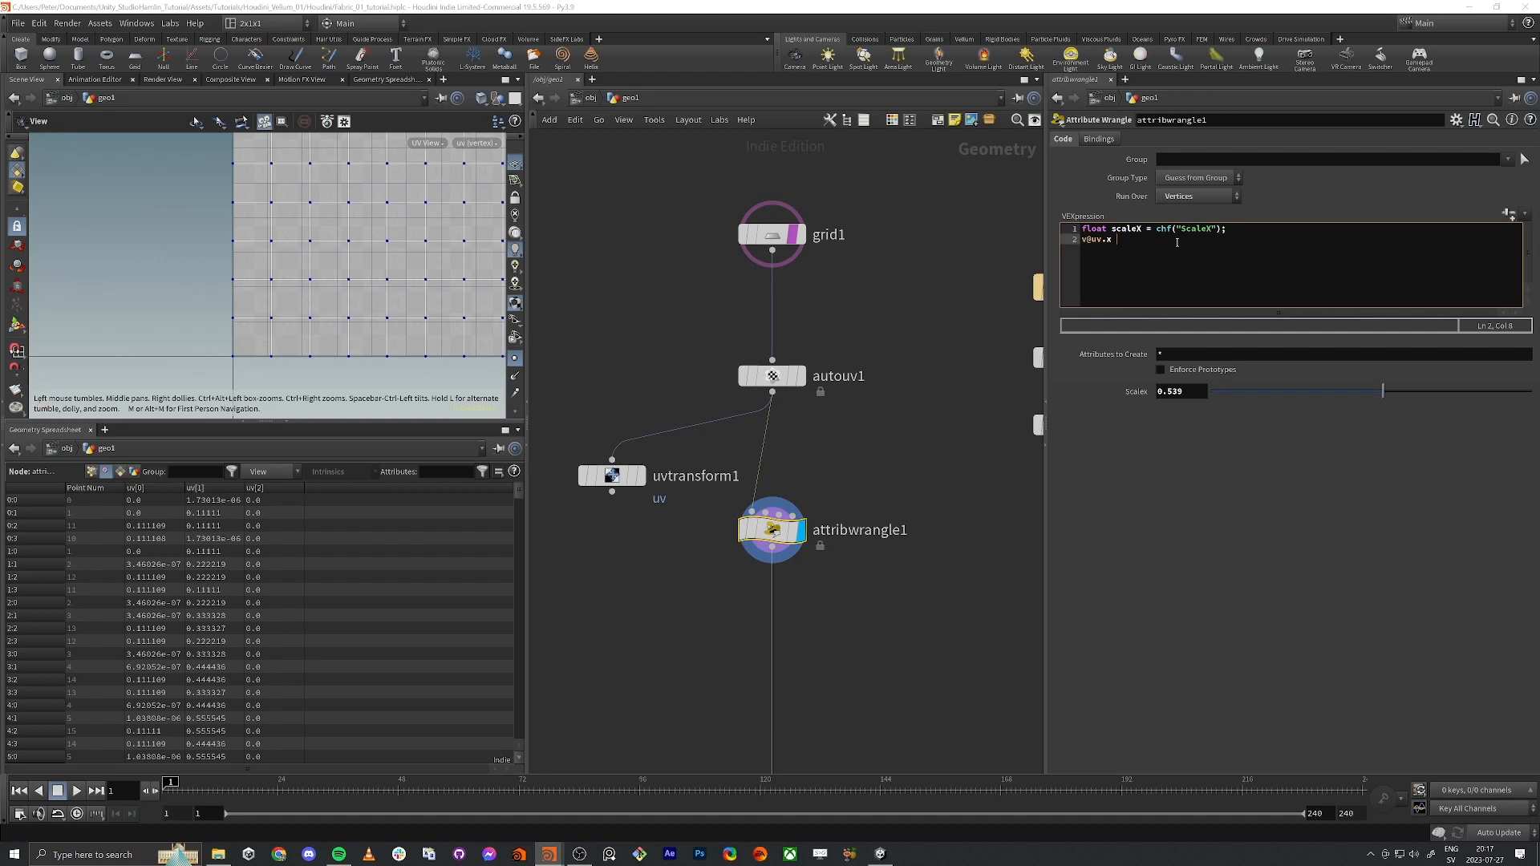
type("*)")
key("BackSpace")
type("=")
key("BackSpace")
key("BackSpace")
key("BackSpace")
type("scale")
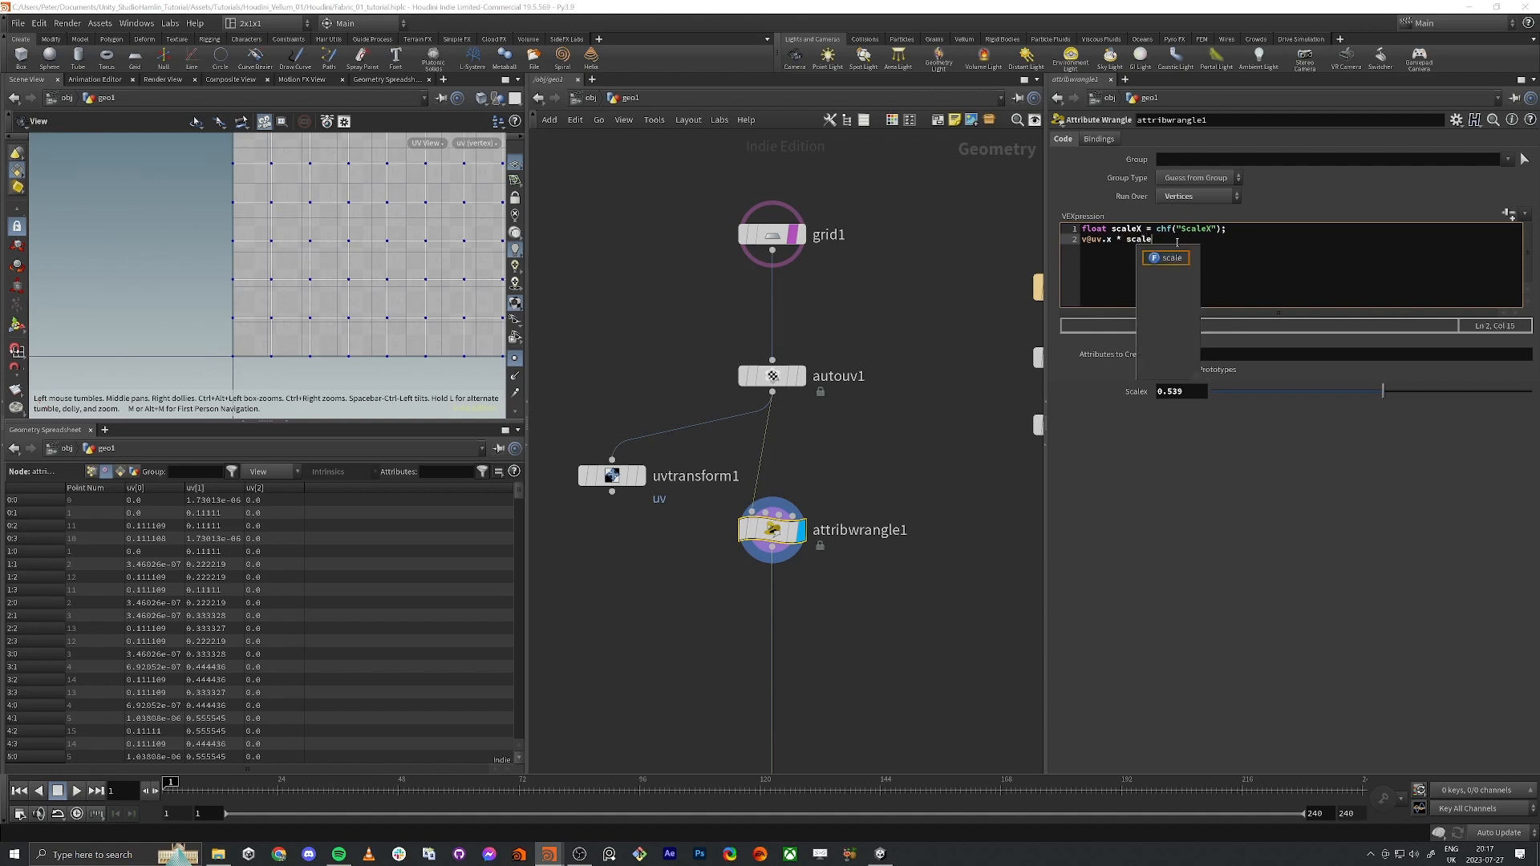
key("Escape")
type("X><")
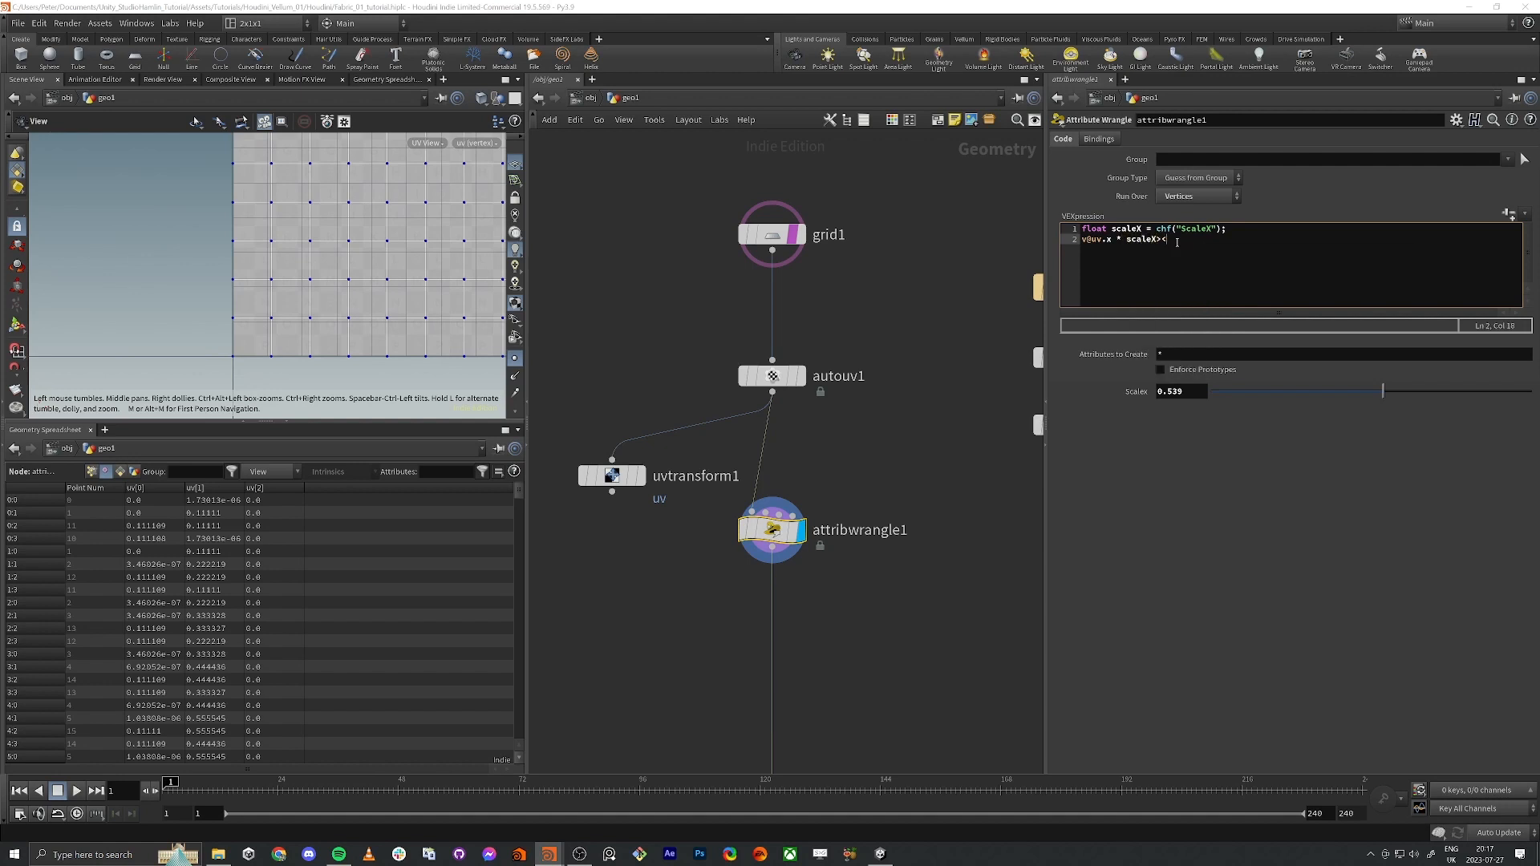
key("BackSpace")
key("BackSpace")
type(";")
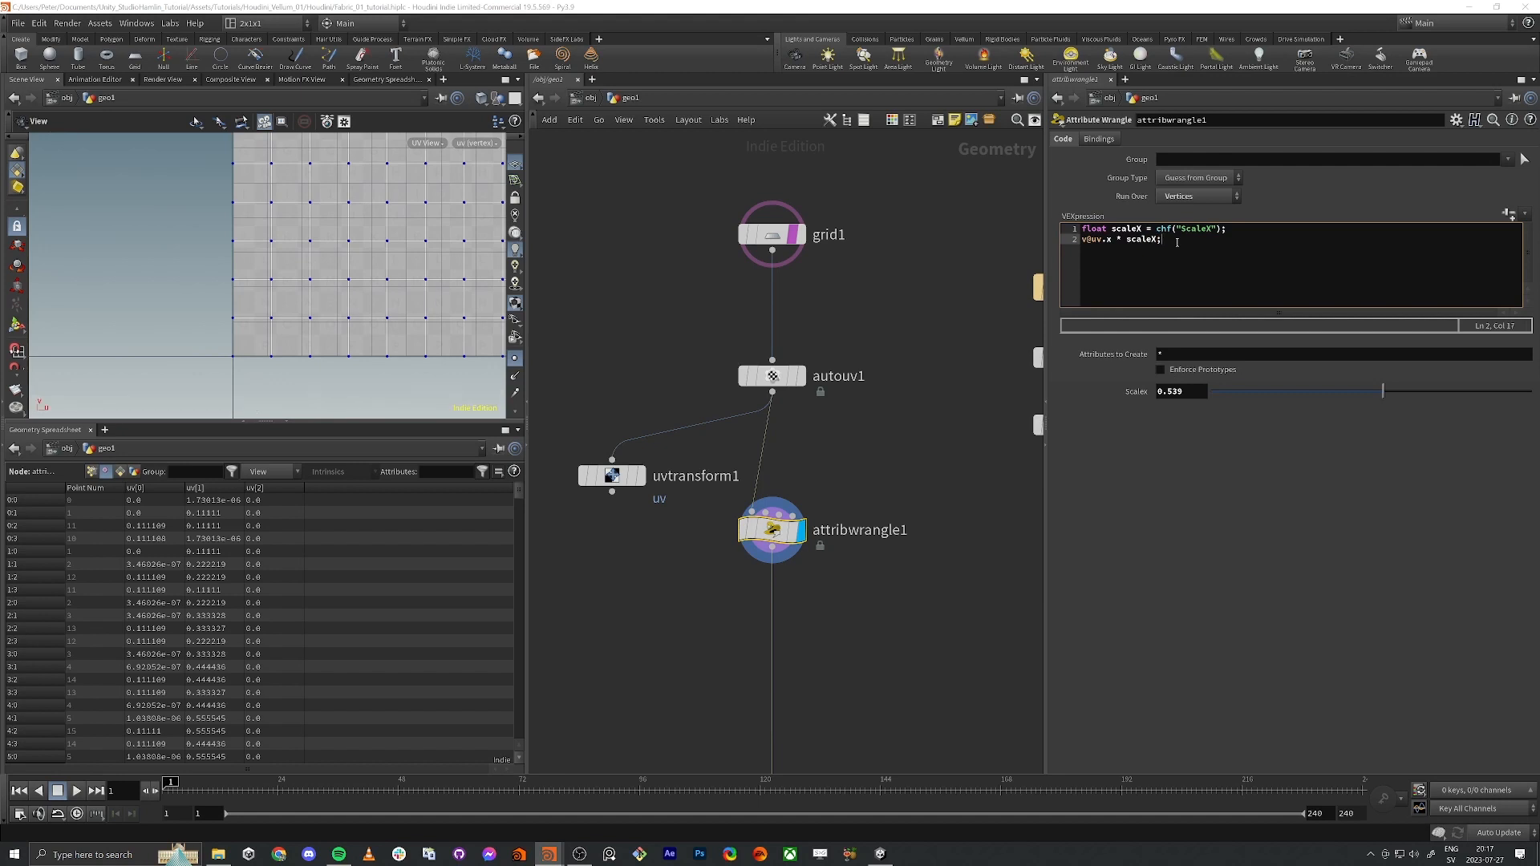
left_click_drag(1307, 393, 1437, 393)
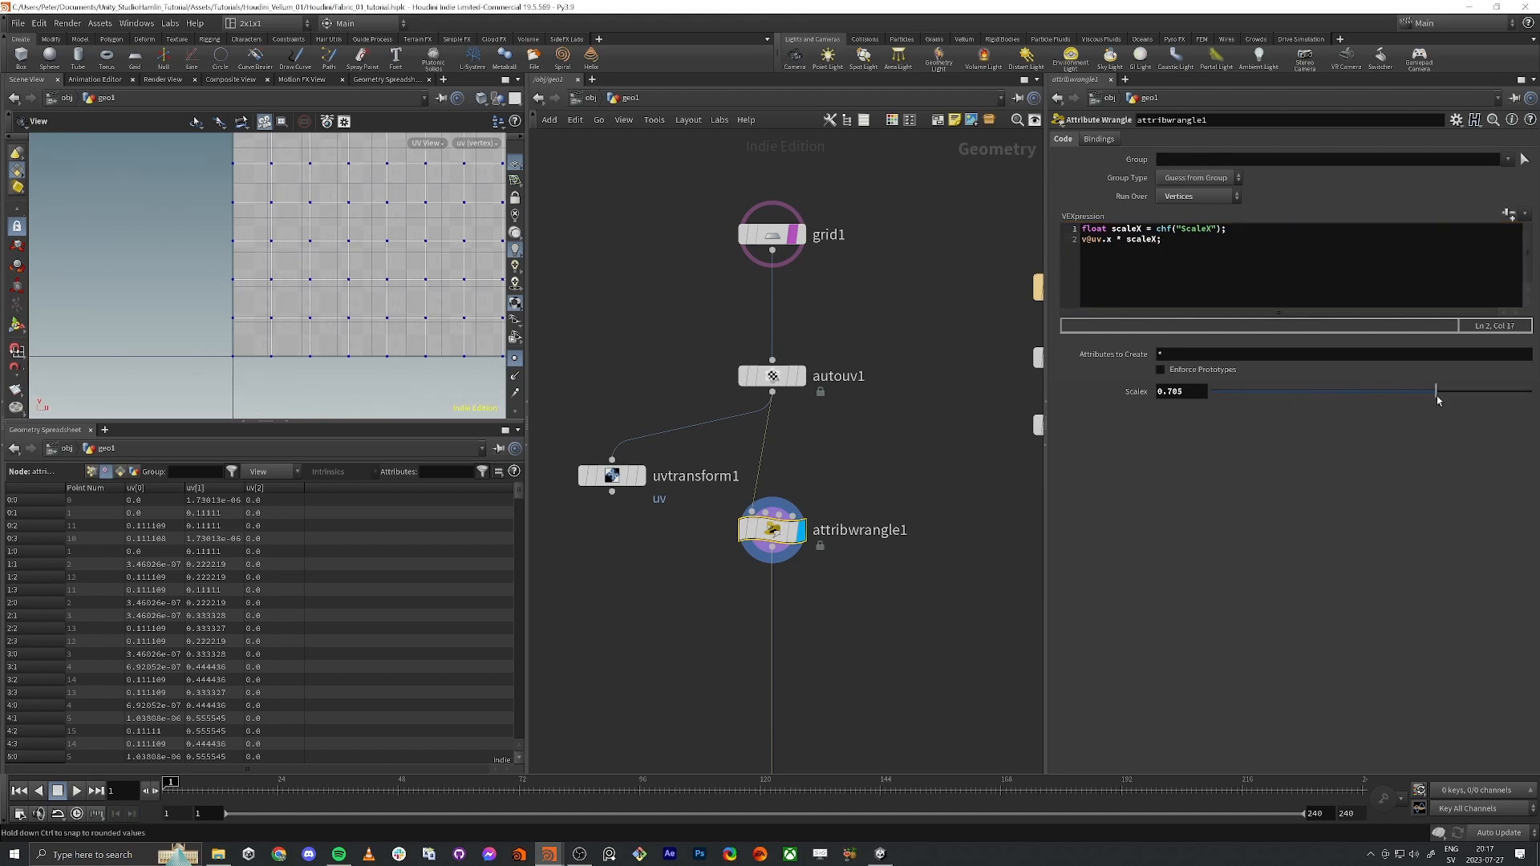
left_click(1095, 231)
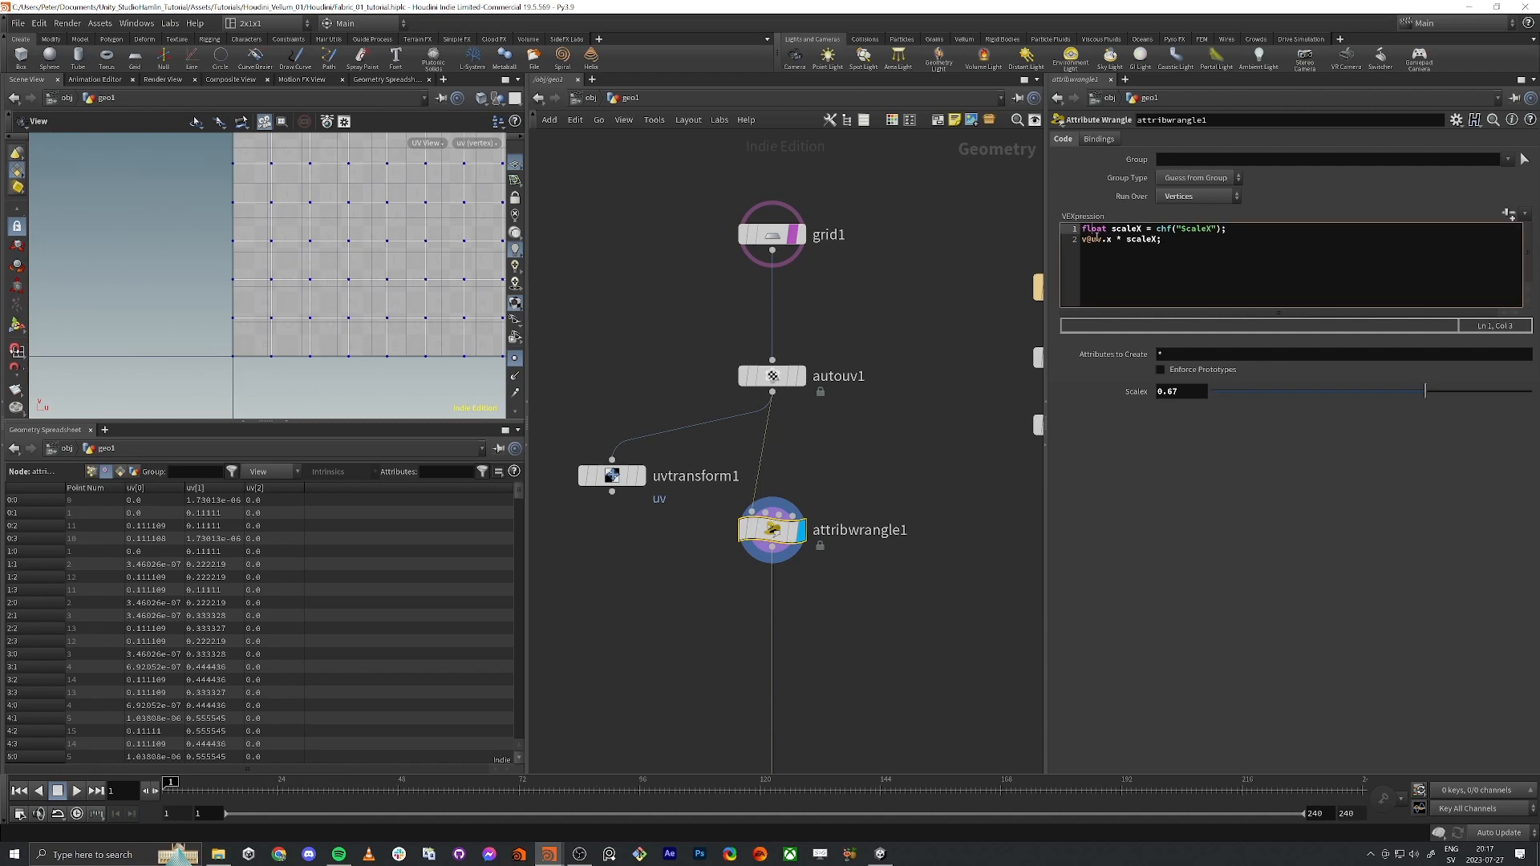
key("Down")
key("Delete")
type("U")
left_click_drag(1441, 401, 1390, 393)
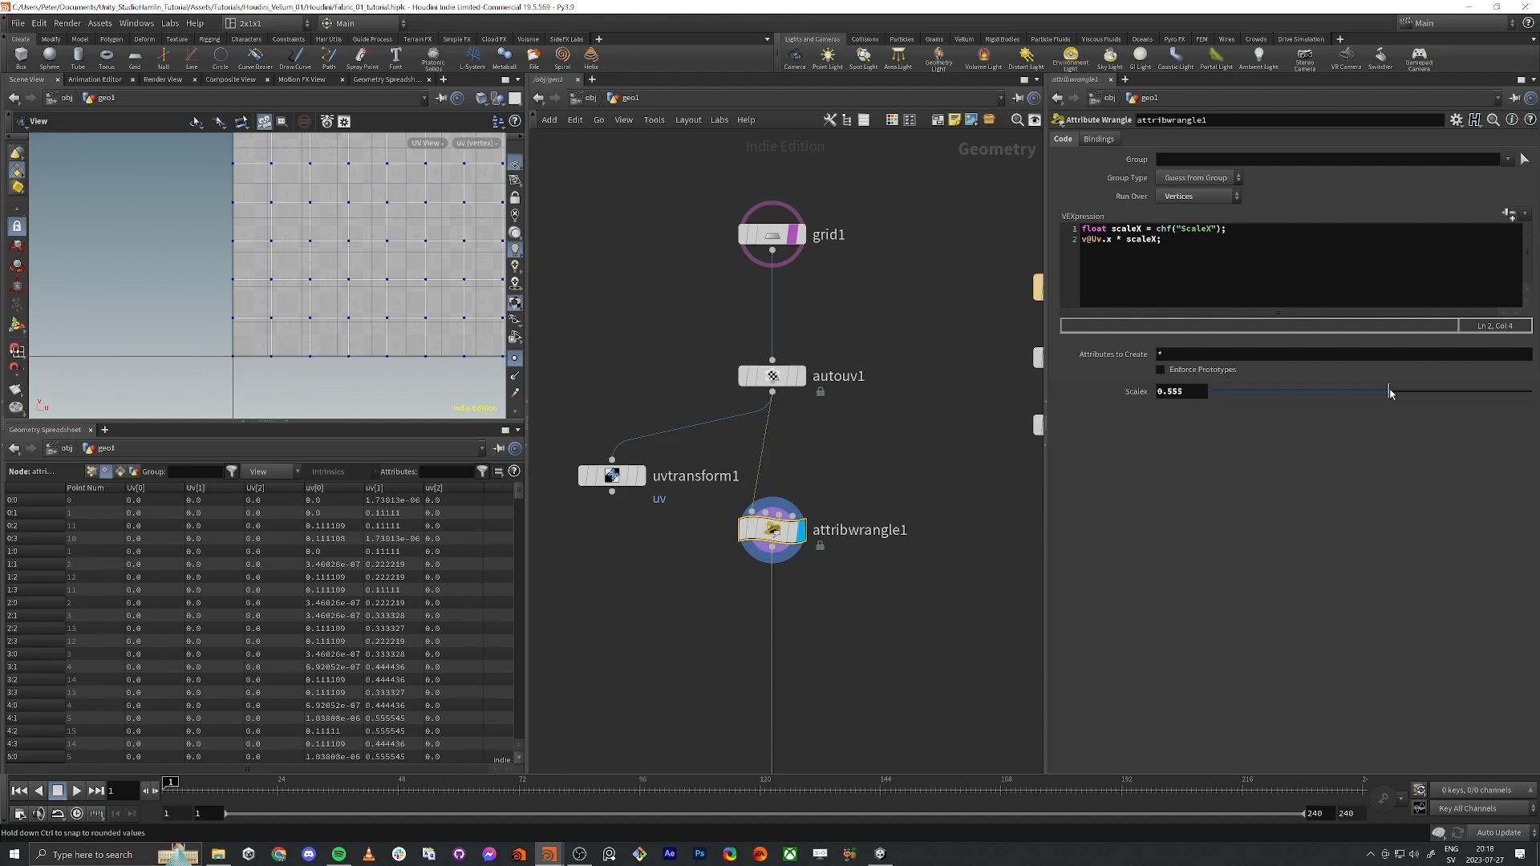
left_click(1097, 242)
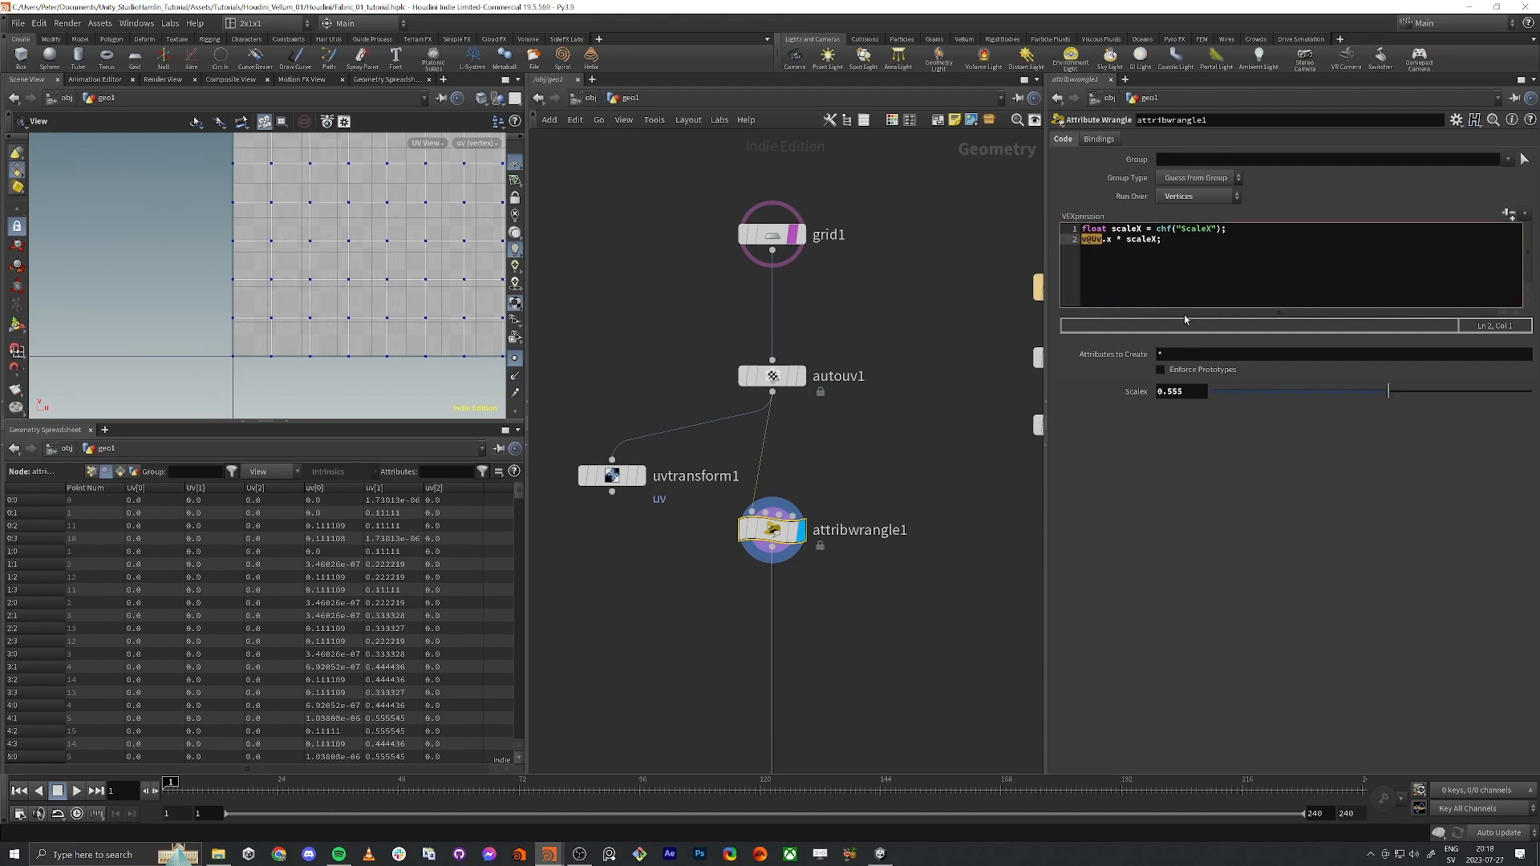
key("End")
key("Home")
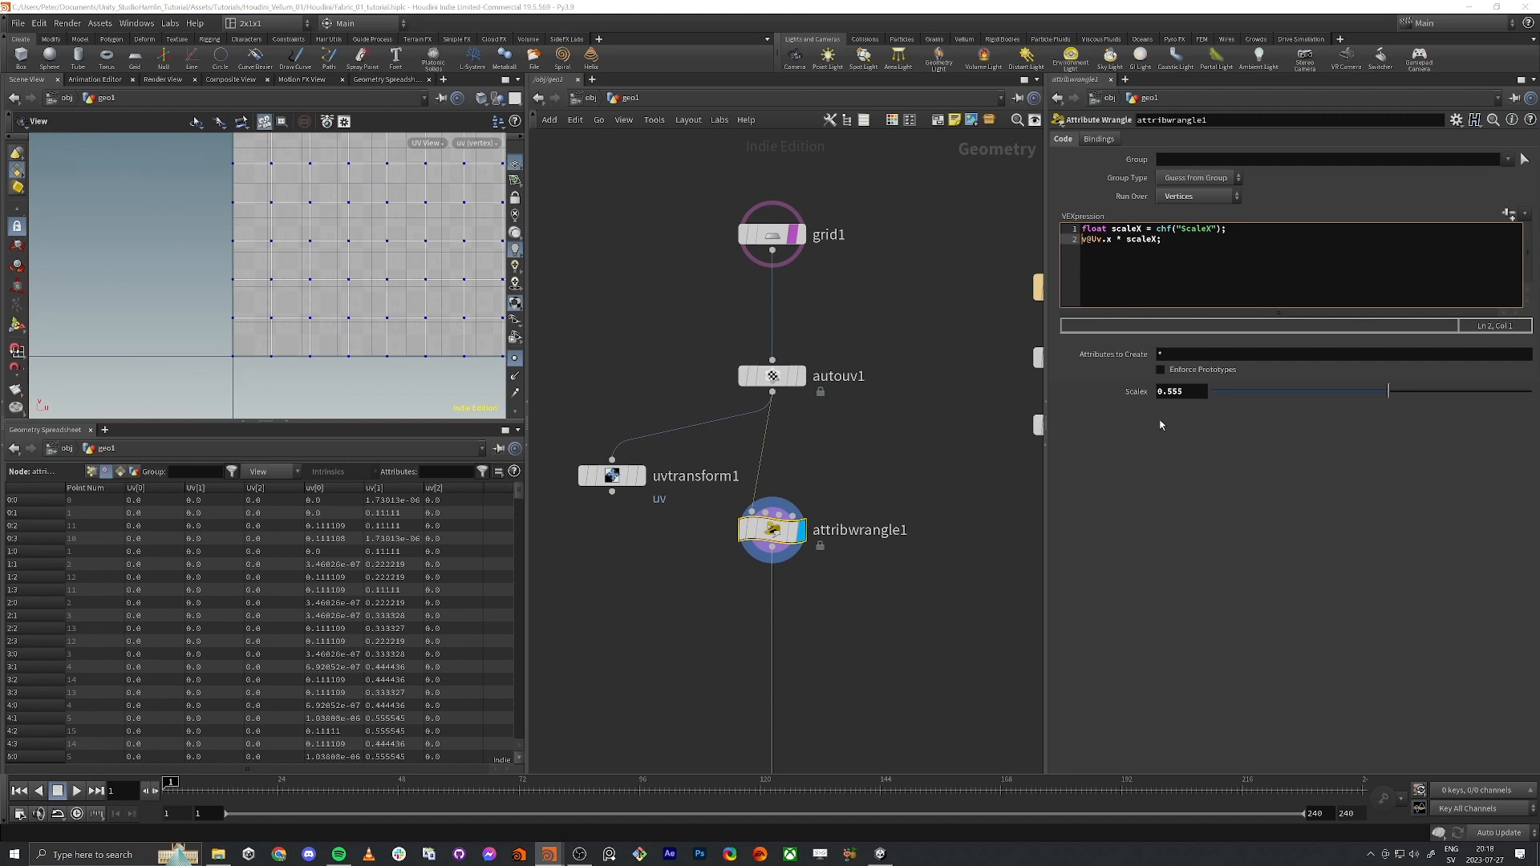
key("Delete")
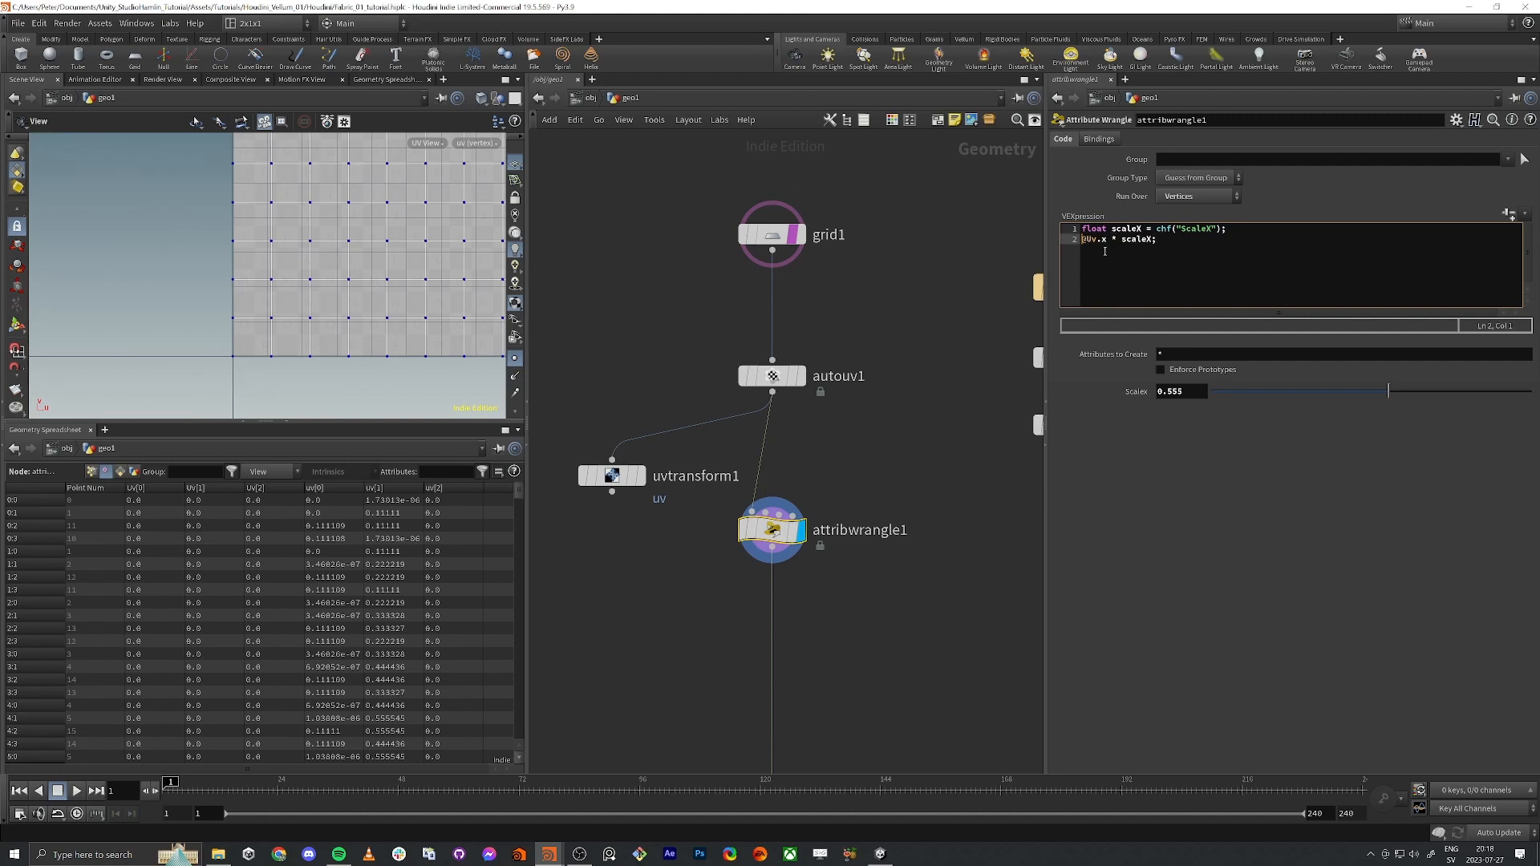
key("Delete")
type("u")
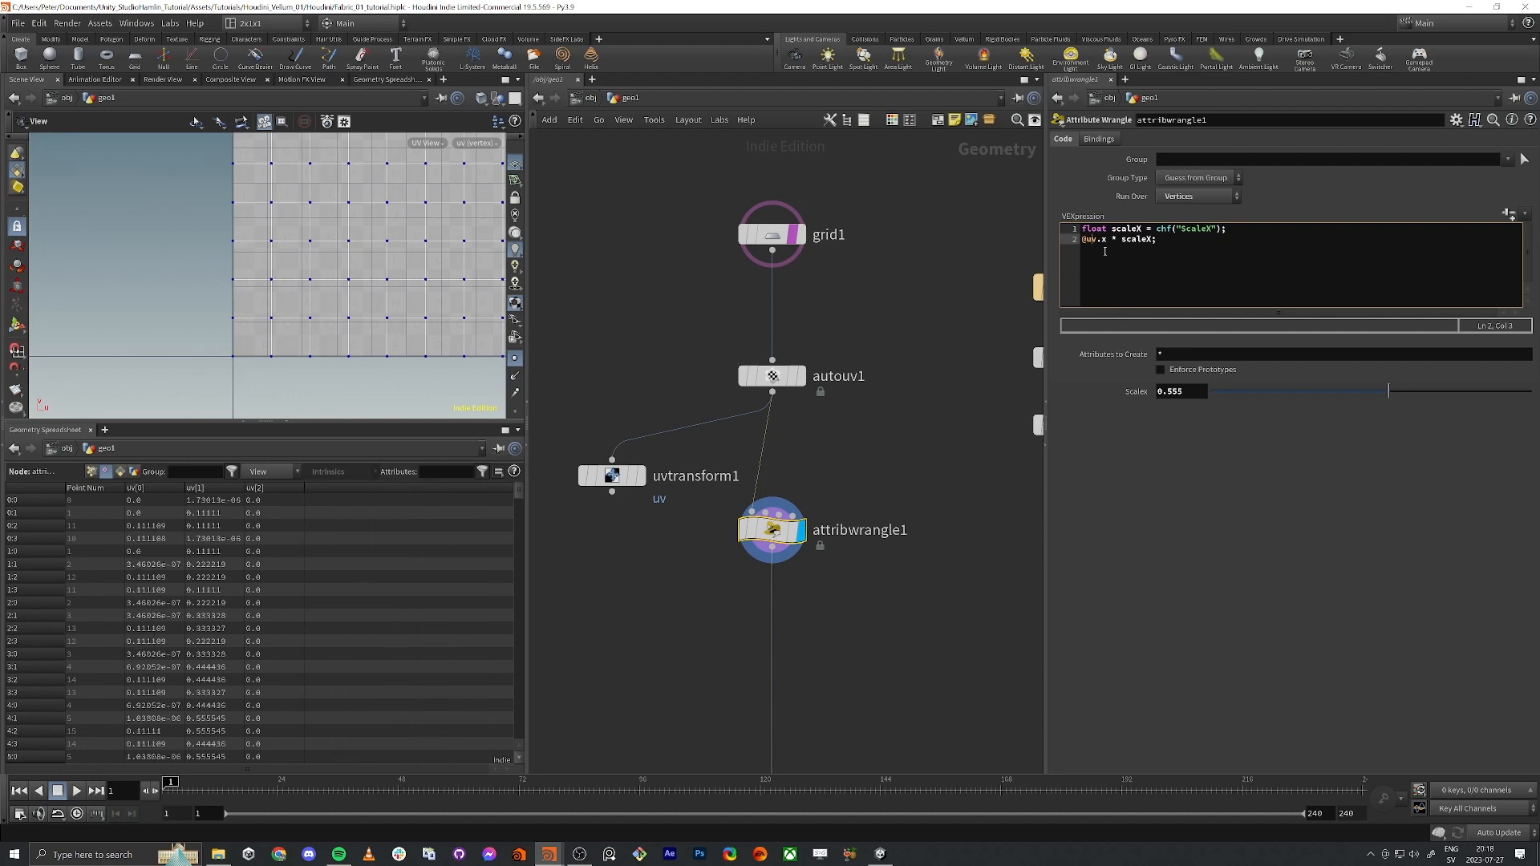
left_click_drag(1388, 391, 1361, 390)
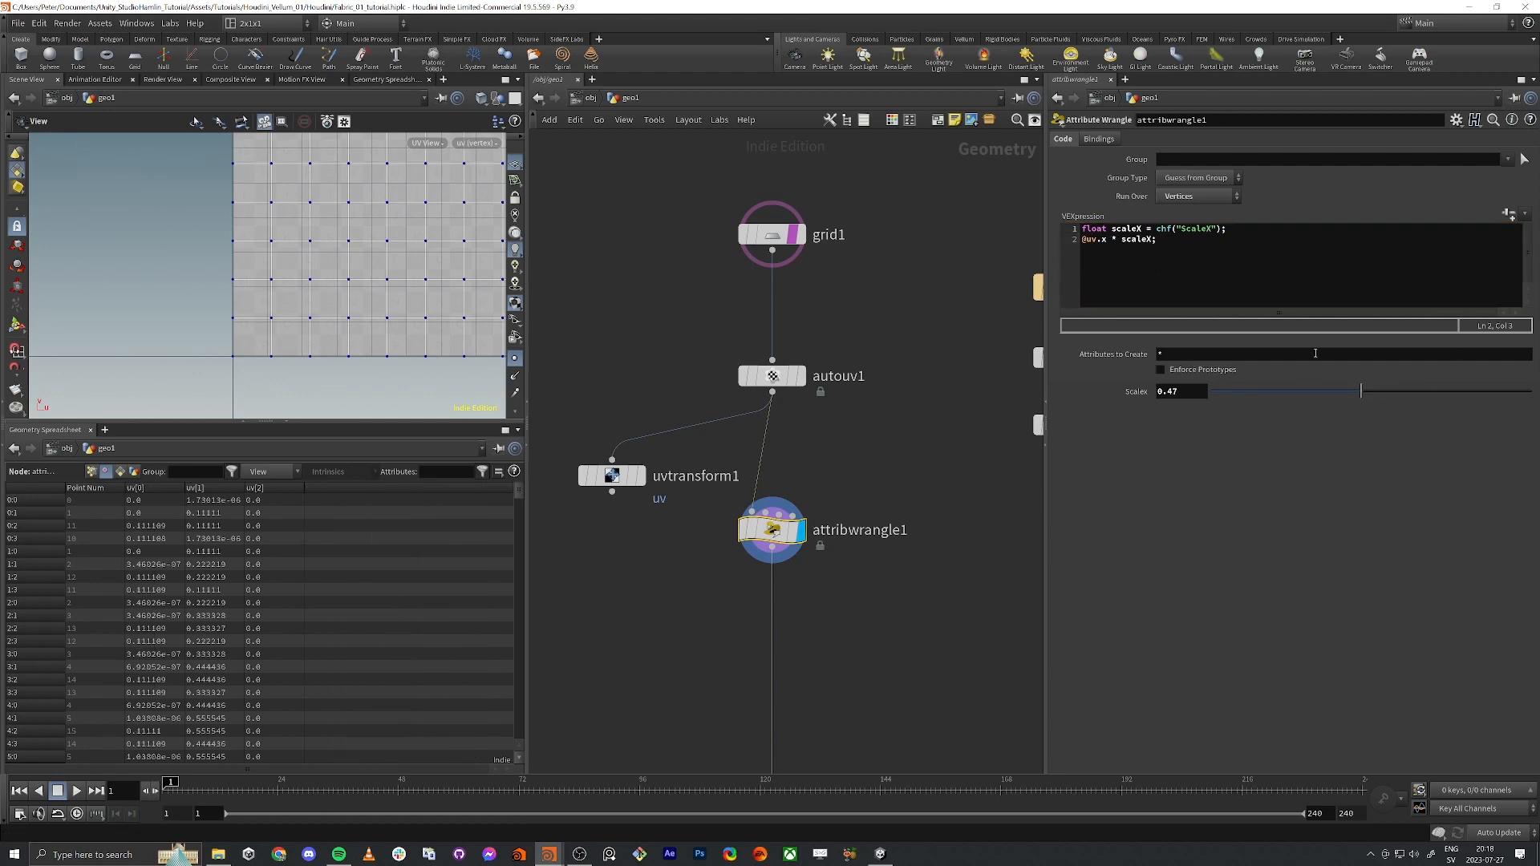
left_click(1115, 241)
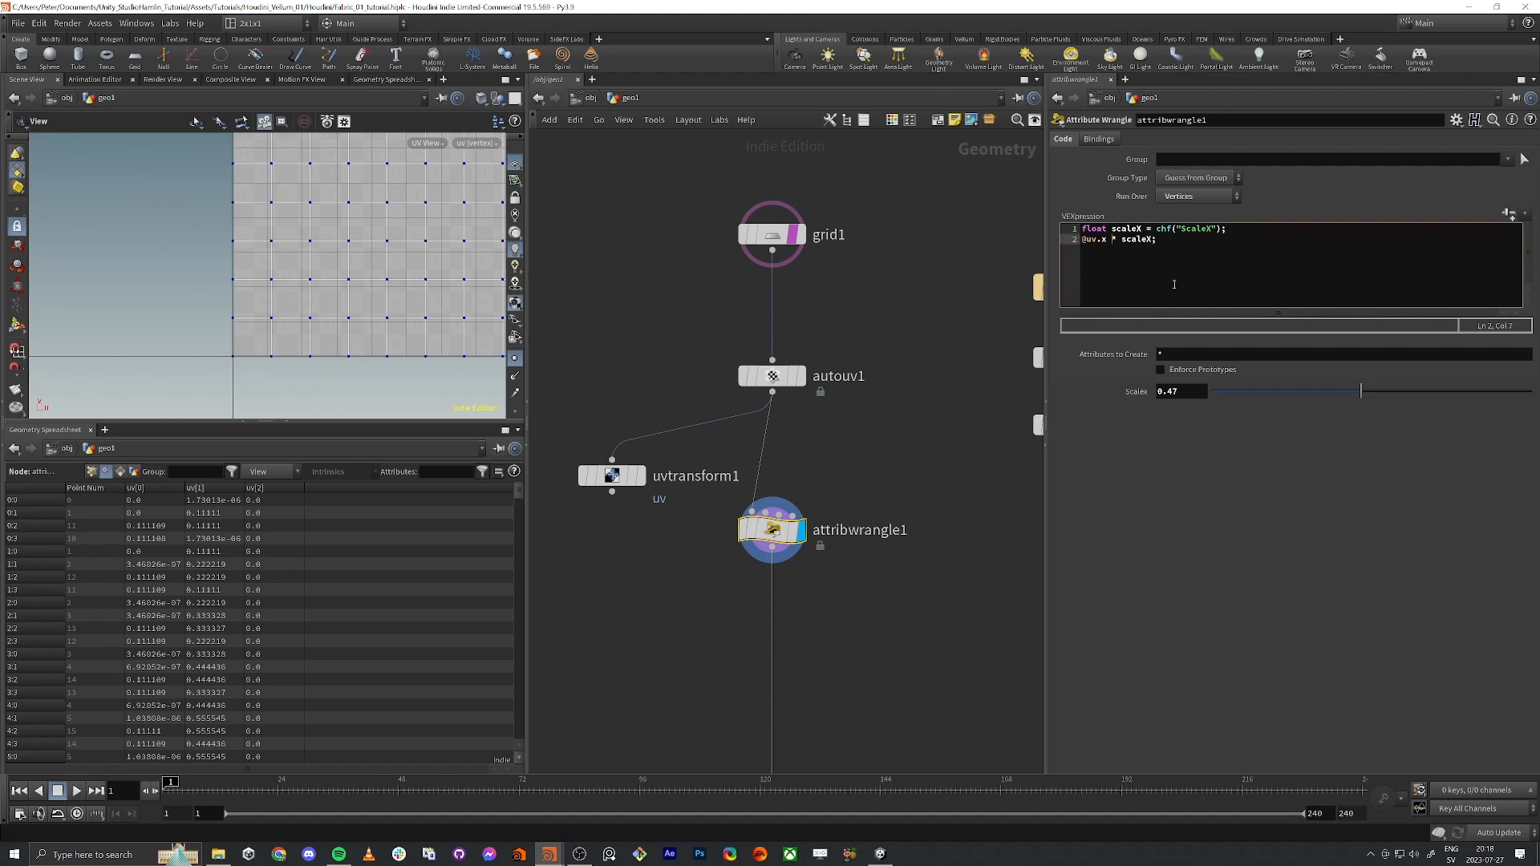
type("=")
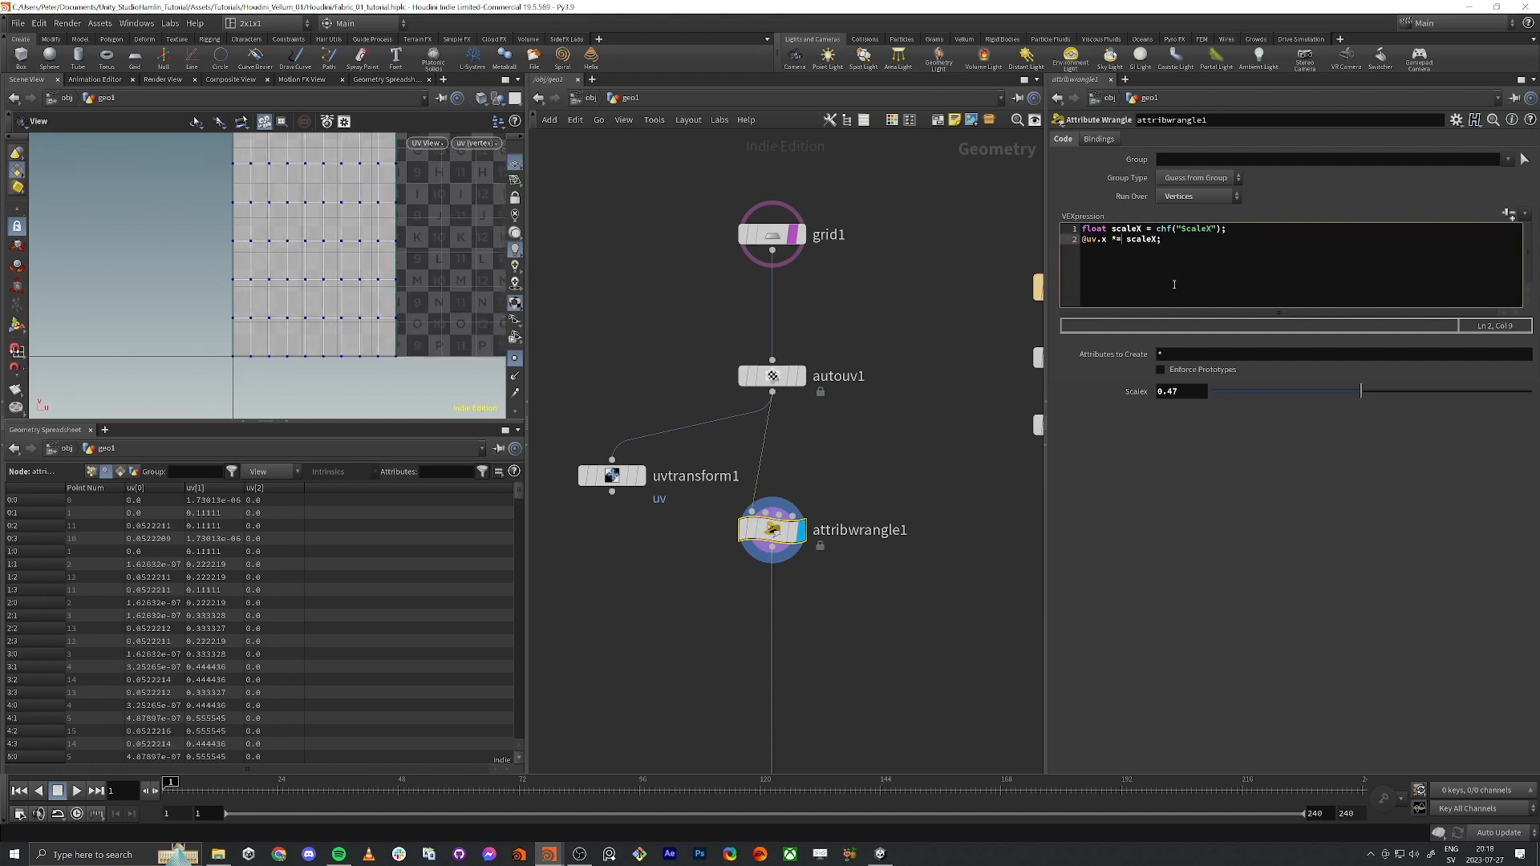
left_click_drag(1362, 392, 1402, 410)
scroll(325, 271, "down", 6)
middle_click_drag(343, 232, 289, 274)
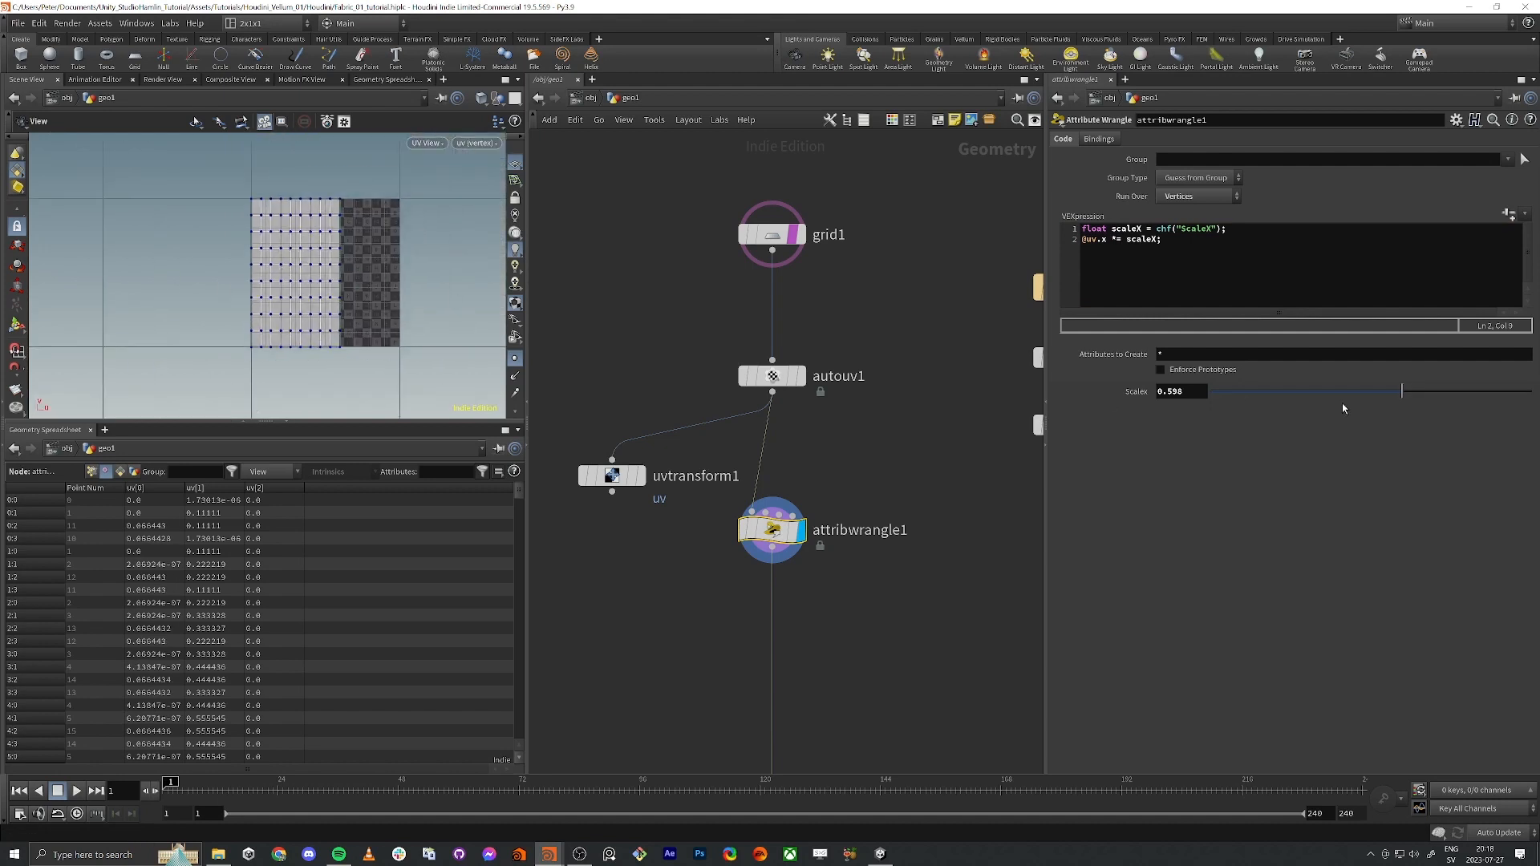
left_click_drag(1396, 391, 1483, 393)
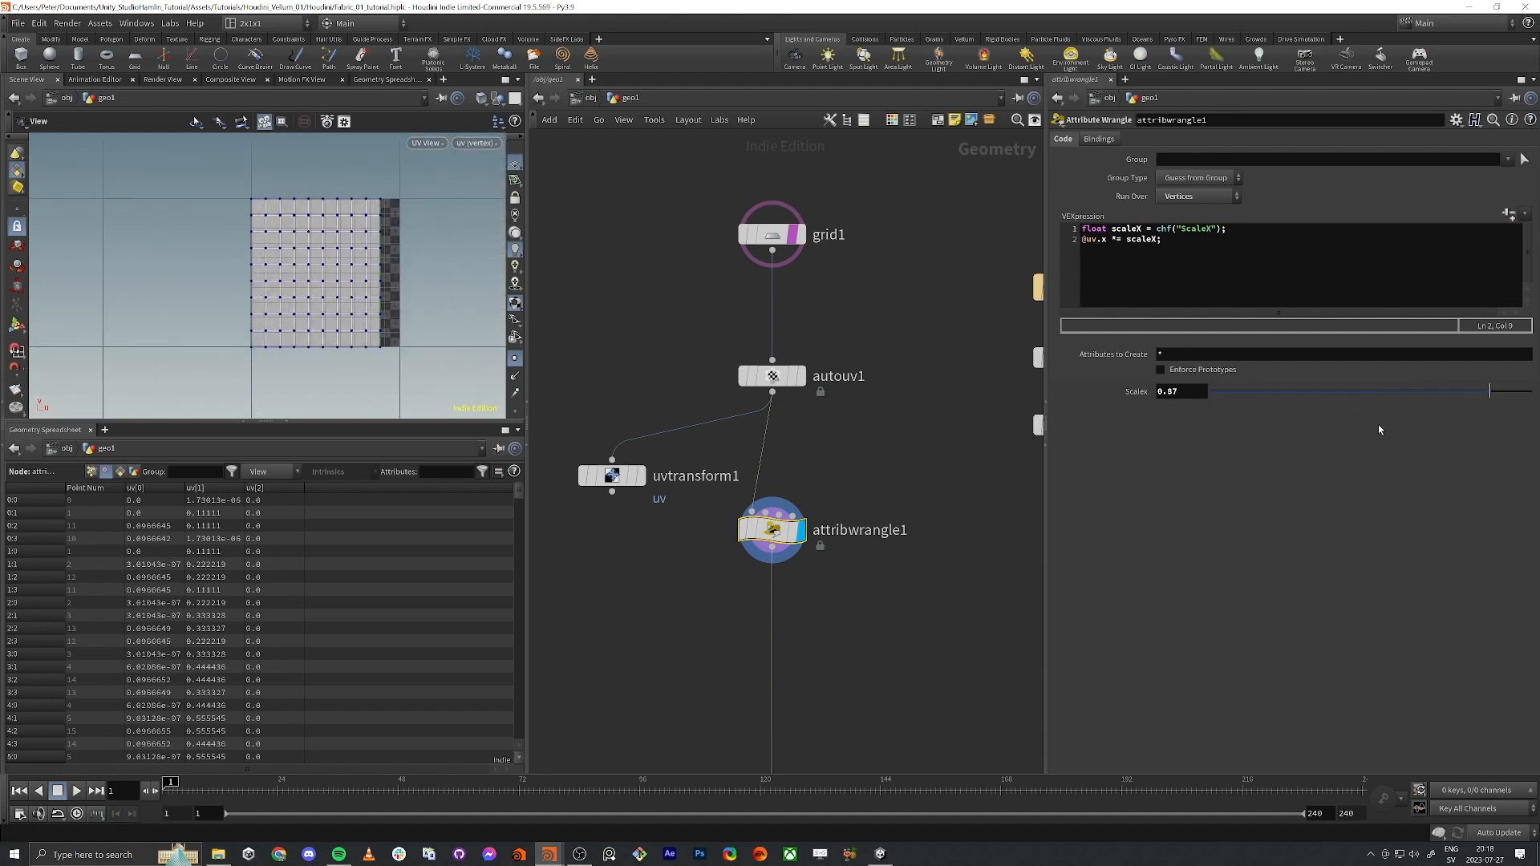
Step: Link the wrangle's ScaleX parameter to the grid's X size with the relative reference ch("../grid1/sizex")
left_click(782, 233)
left_click(1181, 193)
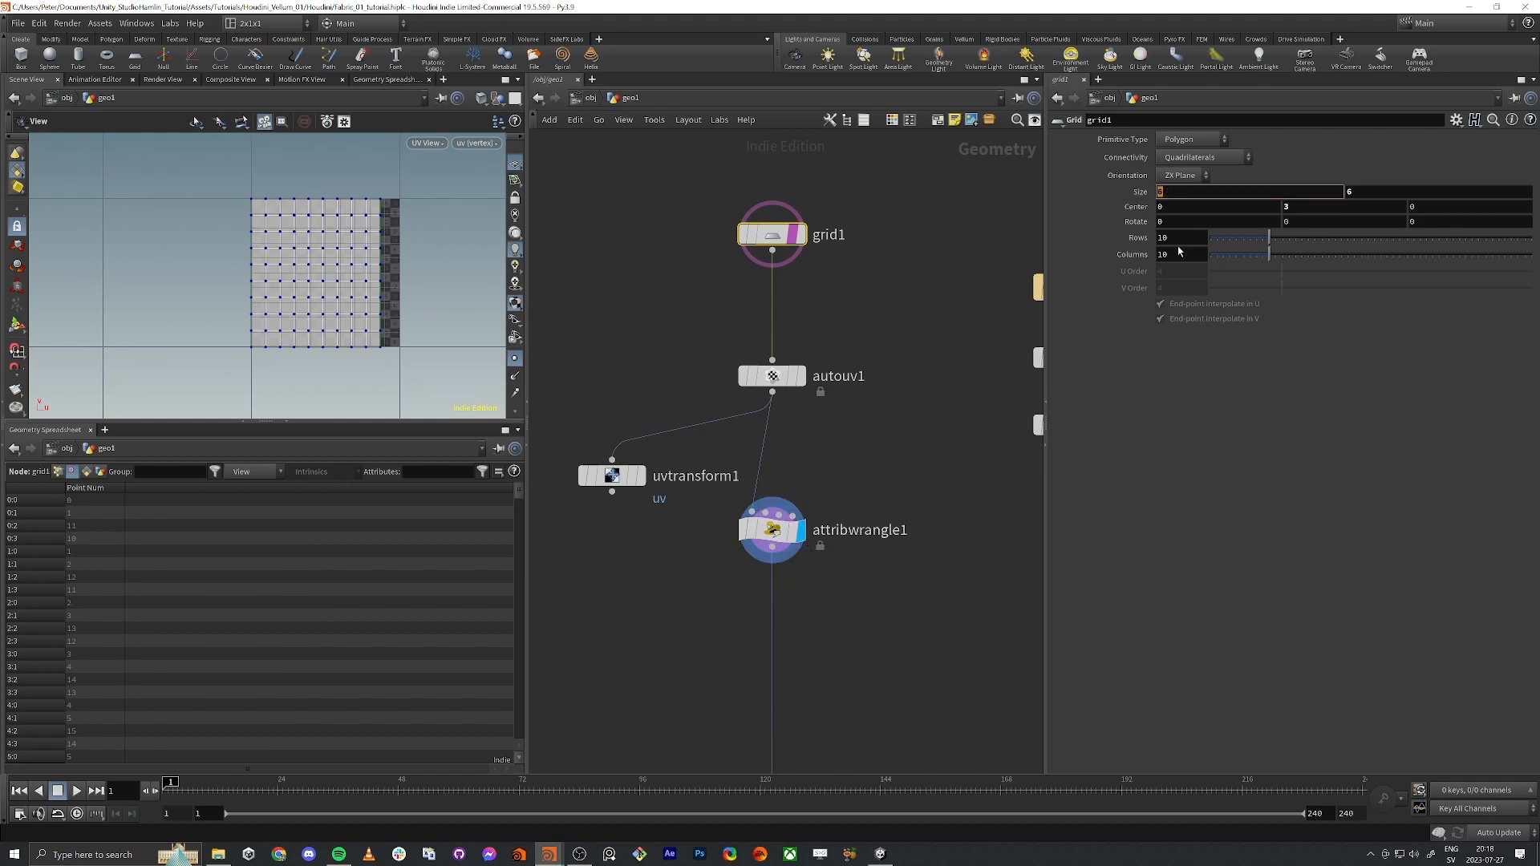
right_click(1187, 190)
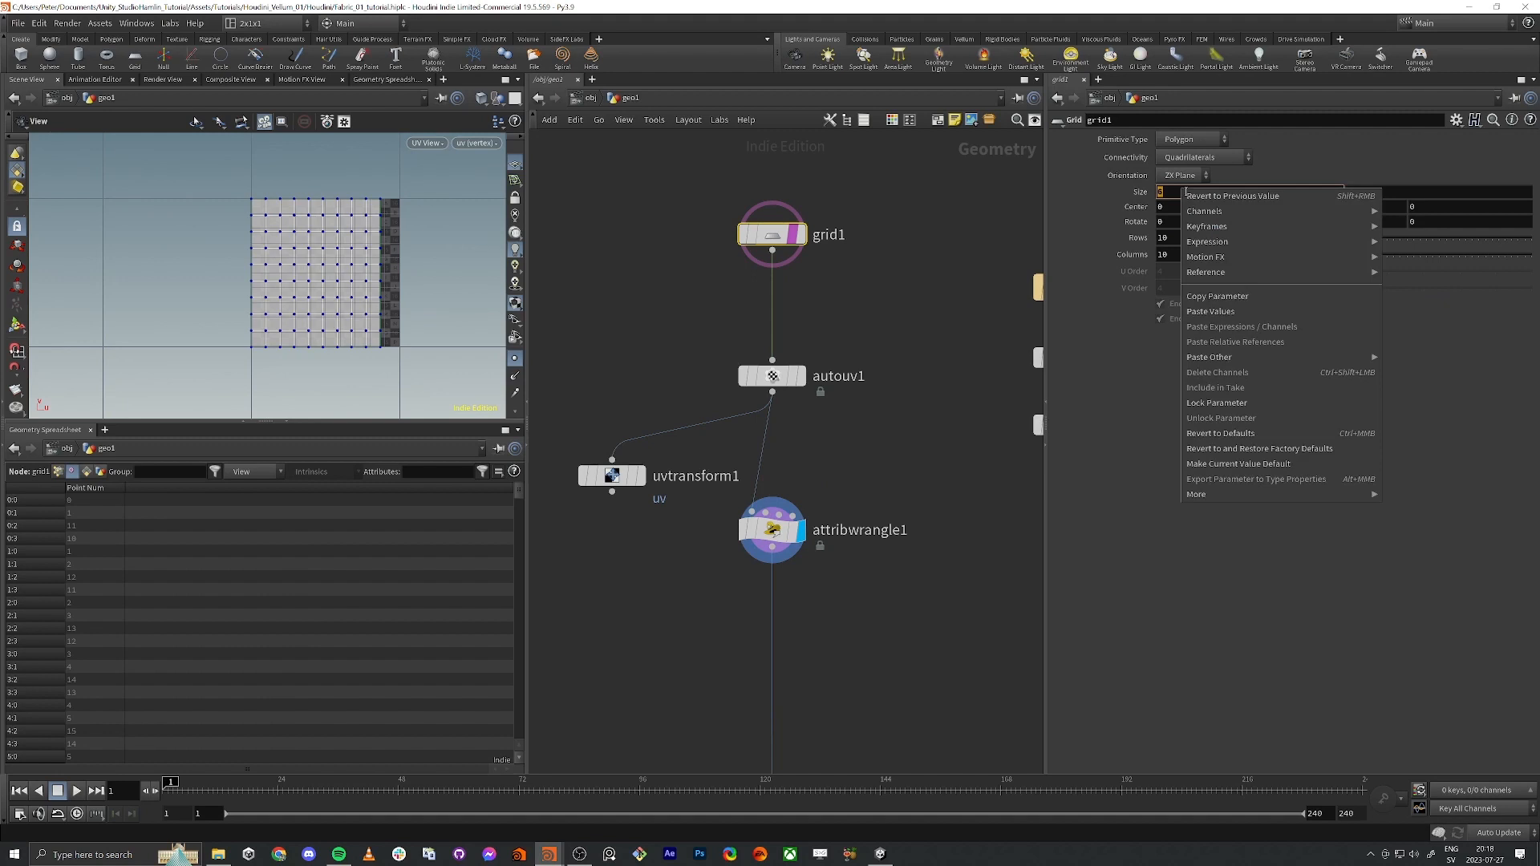
left_click(1233, 296)
left_click(772, 530)
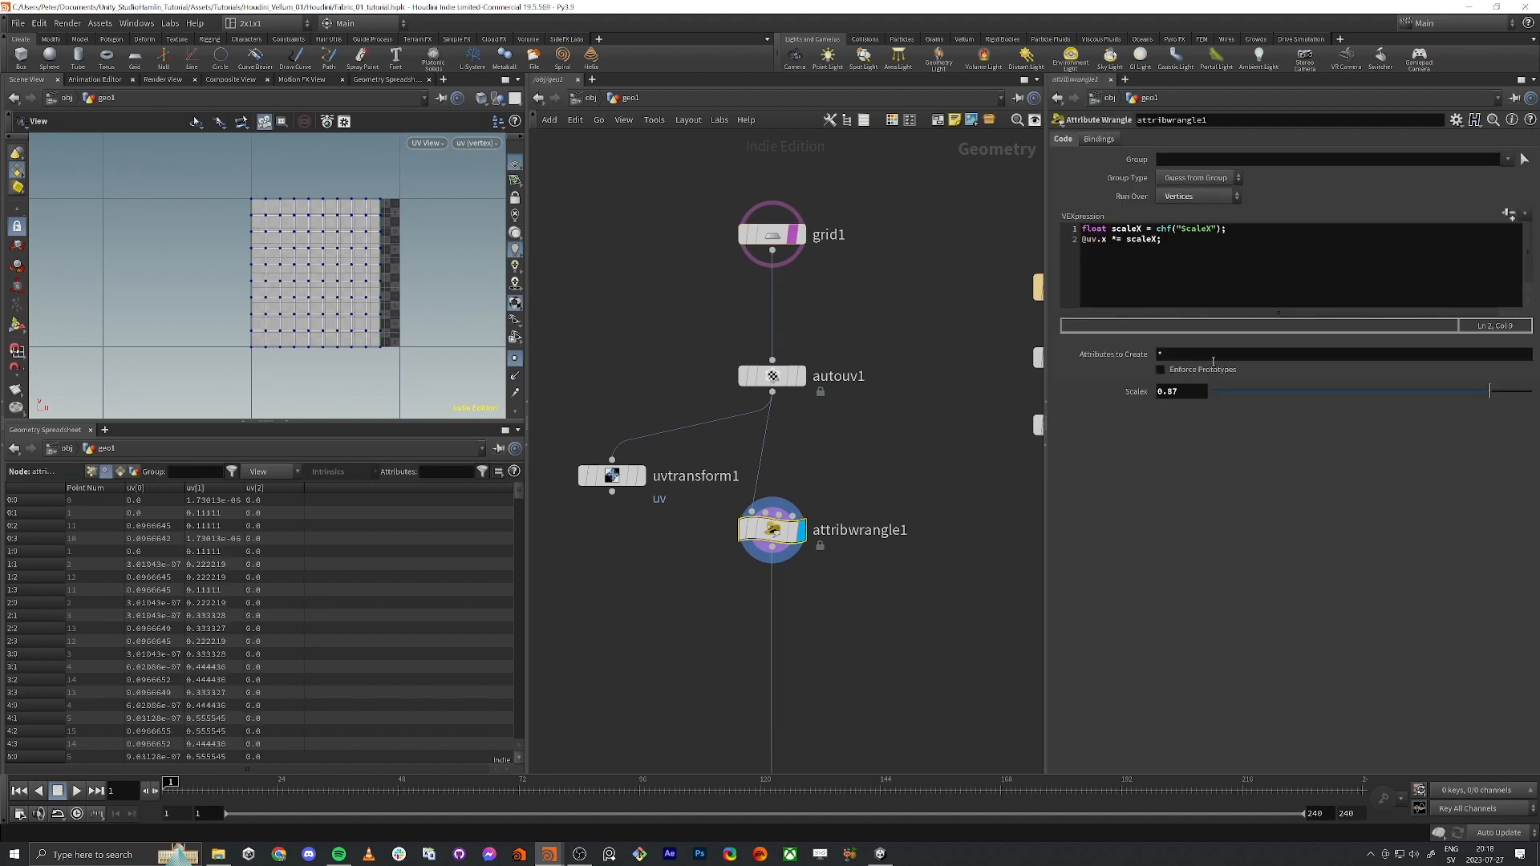
right_click(1185, 391)
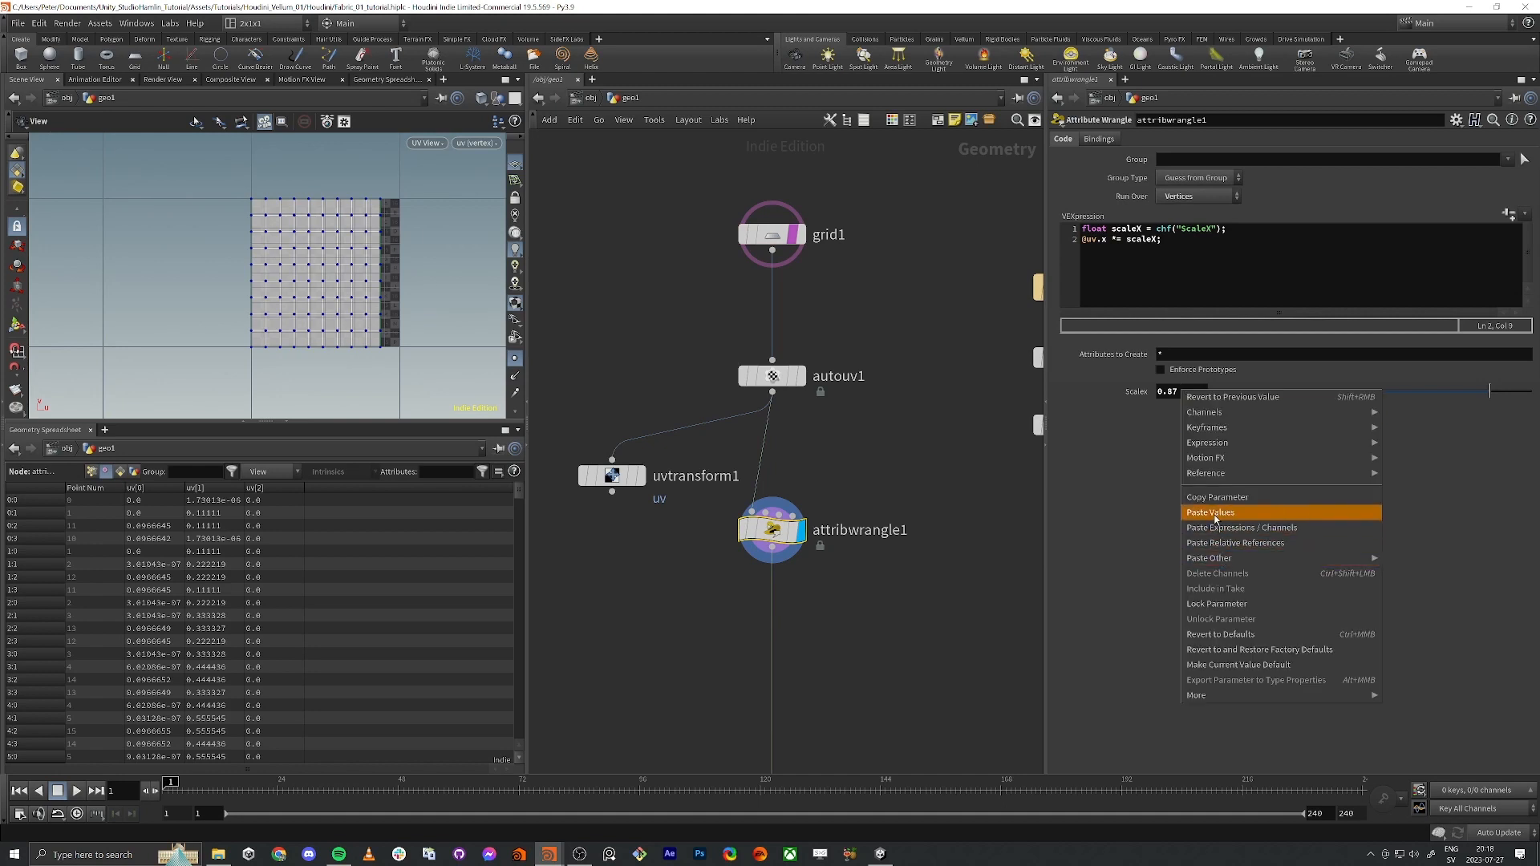
left_click(1254, 545)
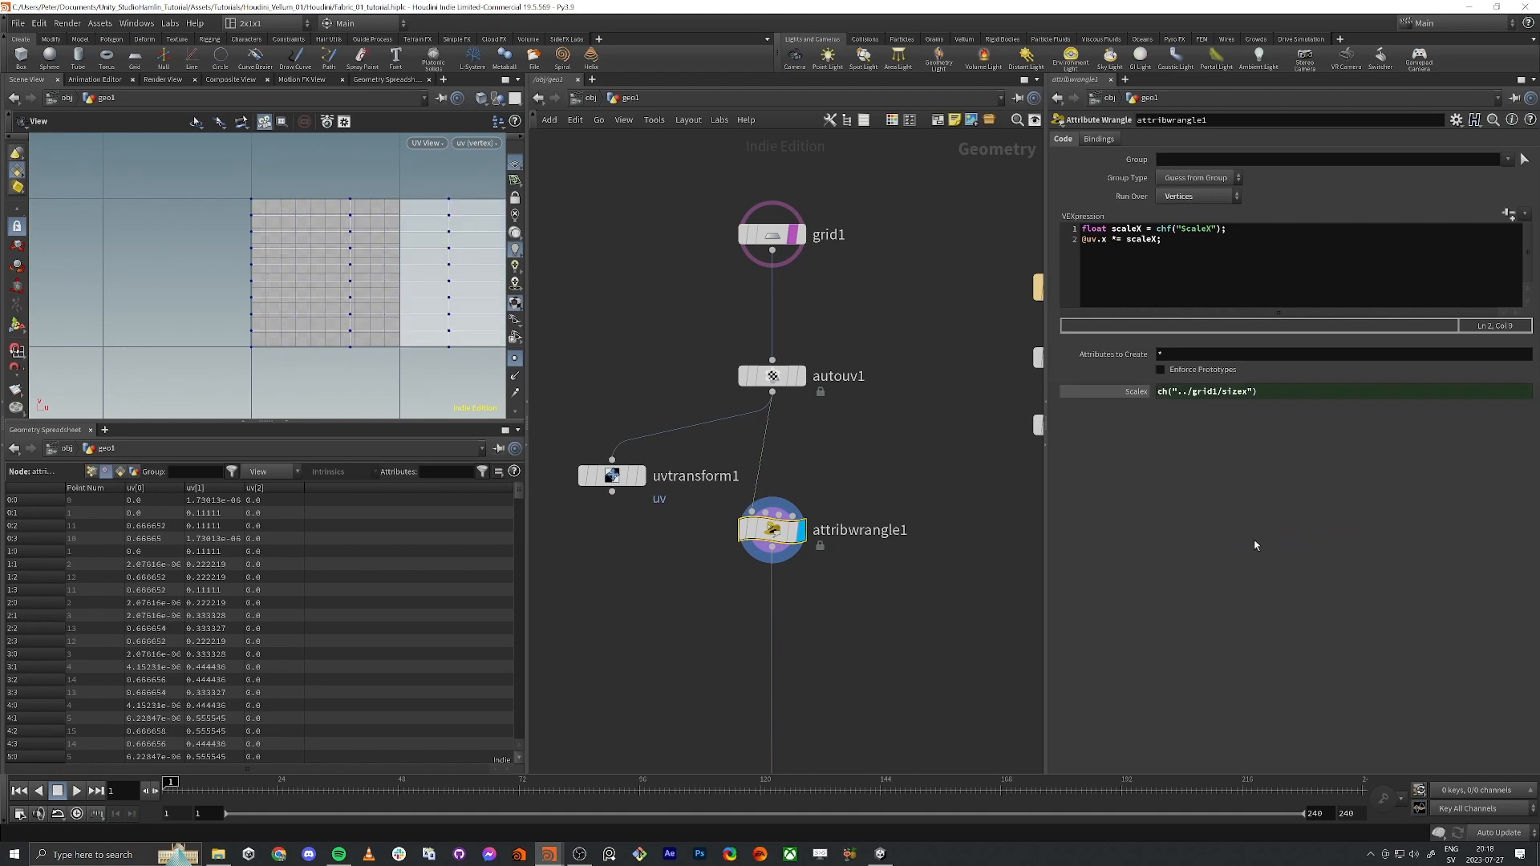
scroll(319, 291, "down", 6)
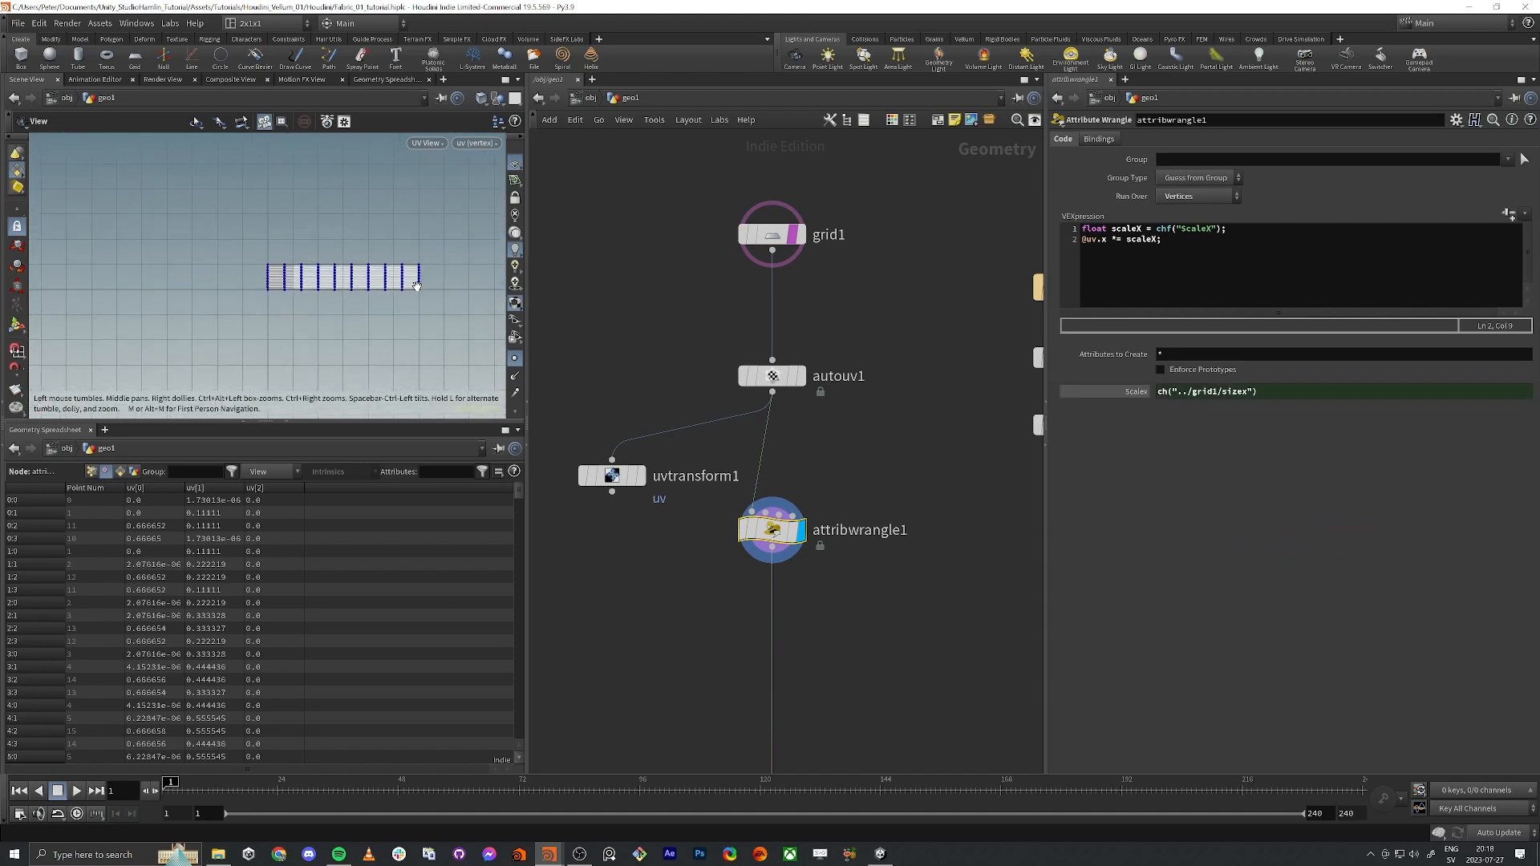
Step: Duplicate the two ScaleX code lines below the existing ones in the wrangle
left_click(1300, 235)
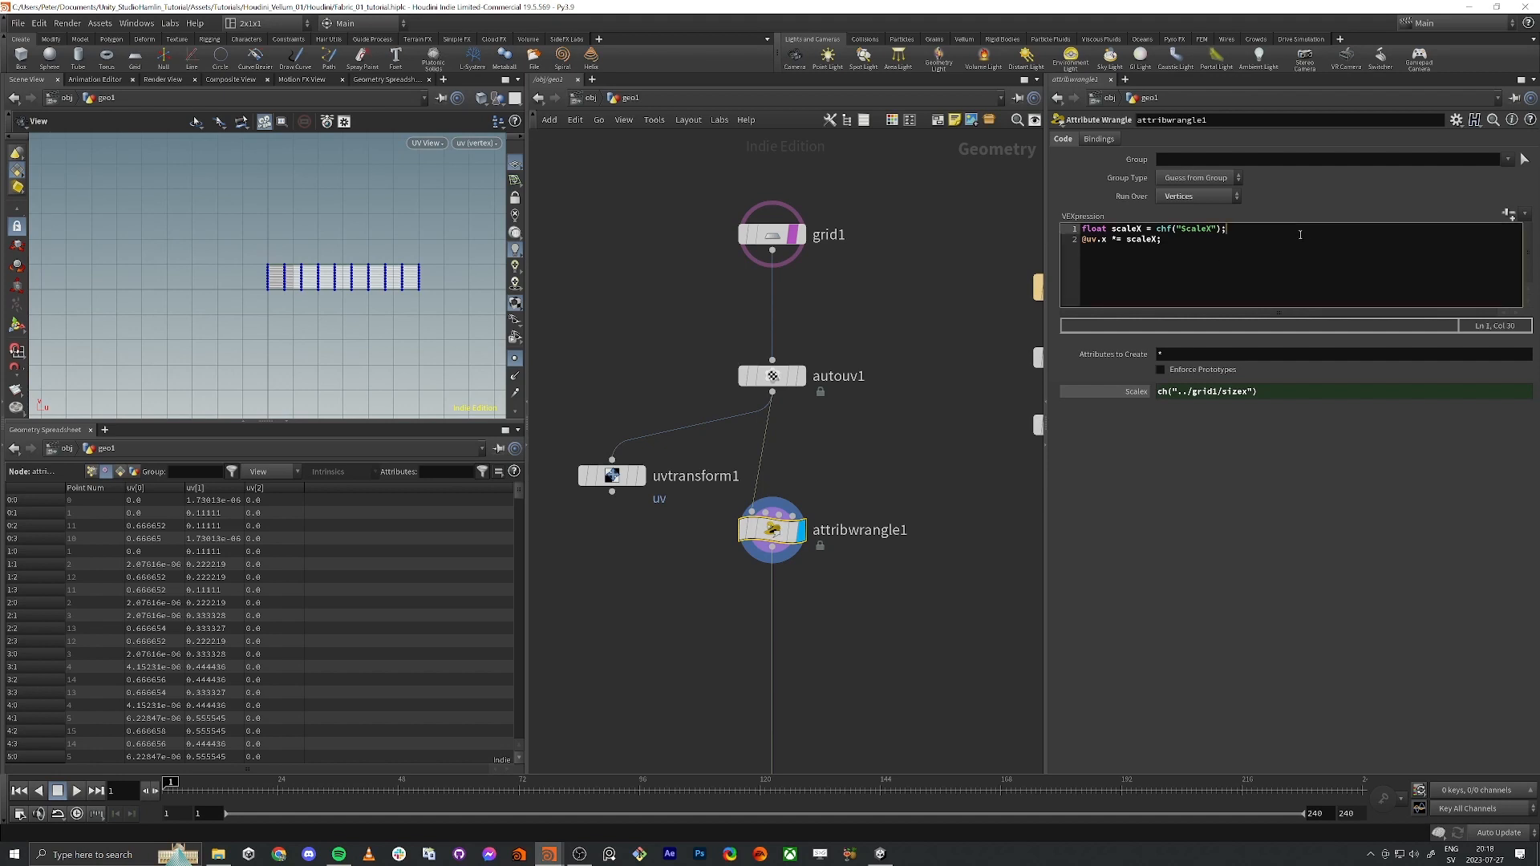
key("ctrl+a")
key("ctrl+c")
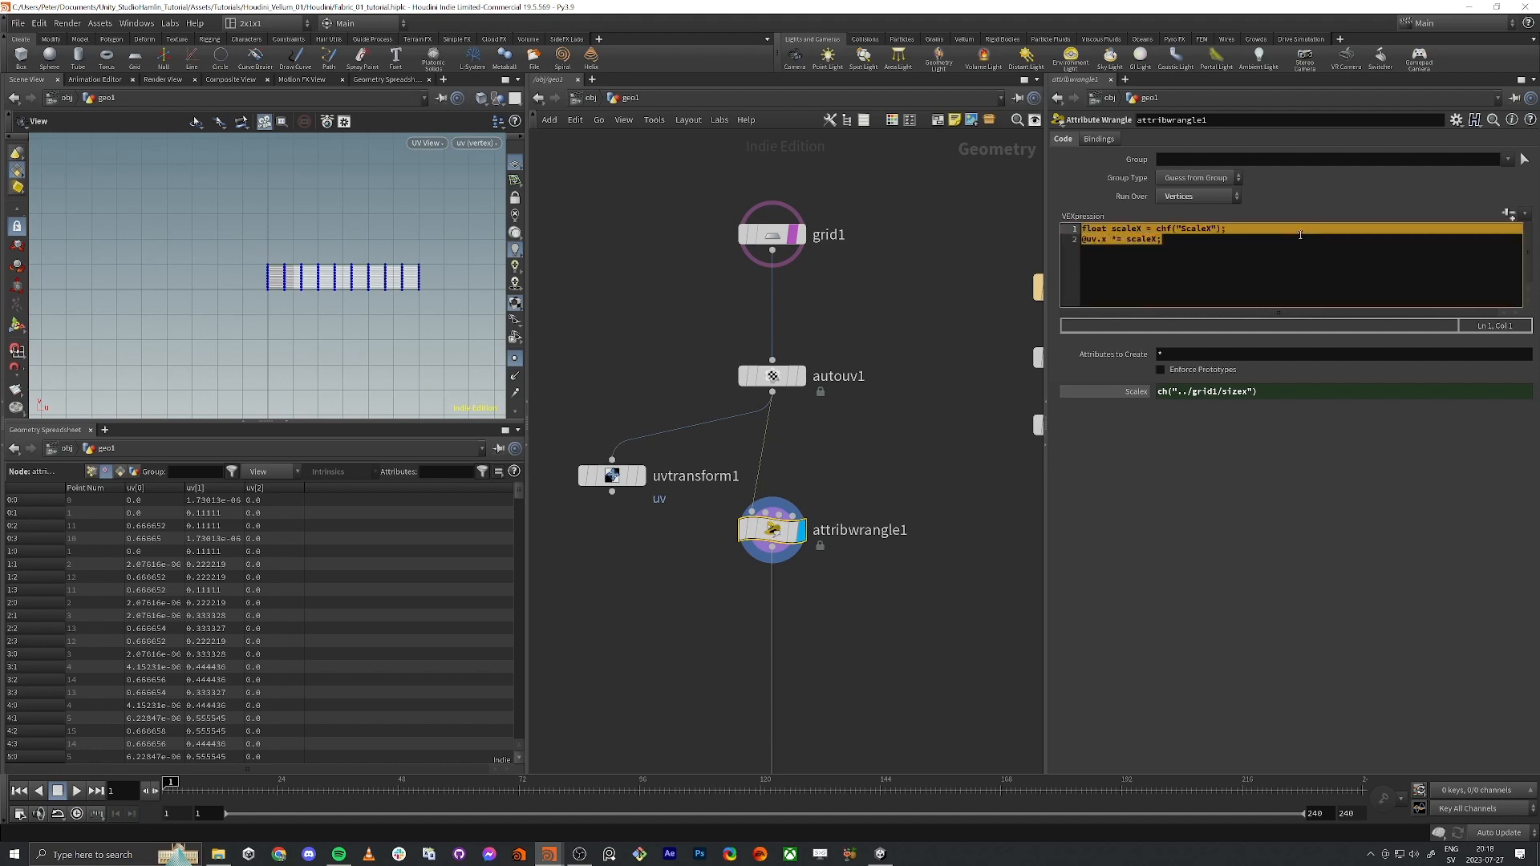
key("Right")
key("Return")
key("ctrl+v")
key("Up")
key("Up")
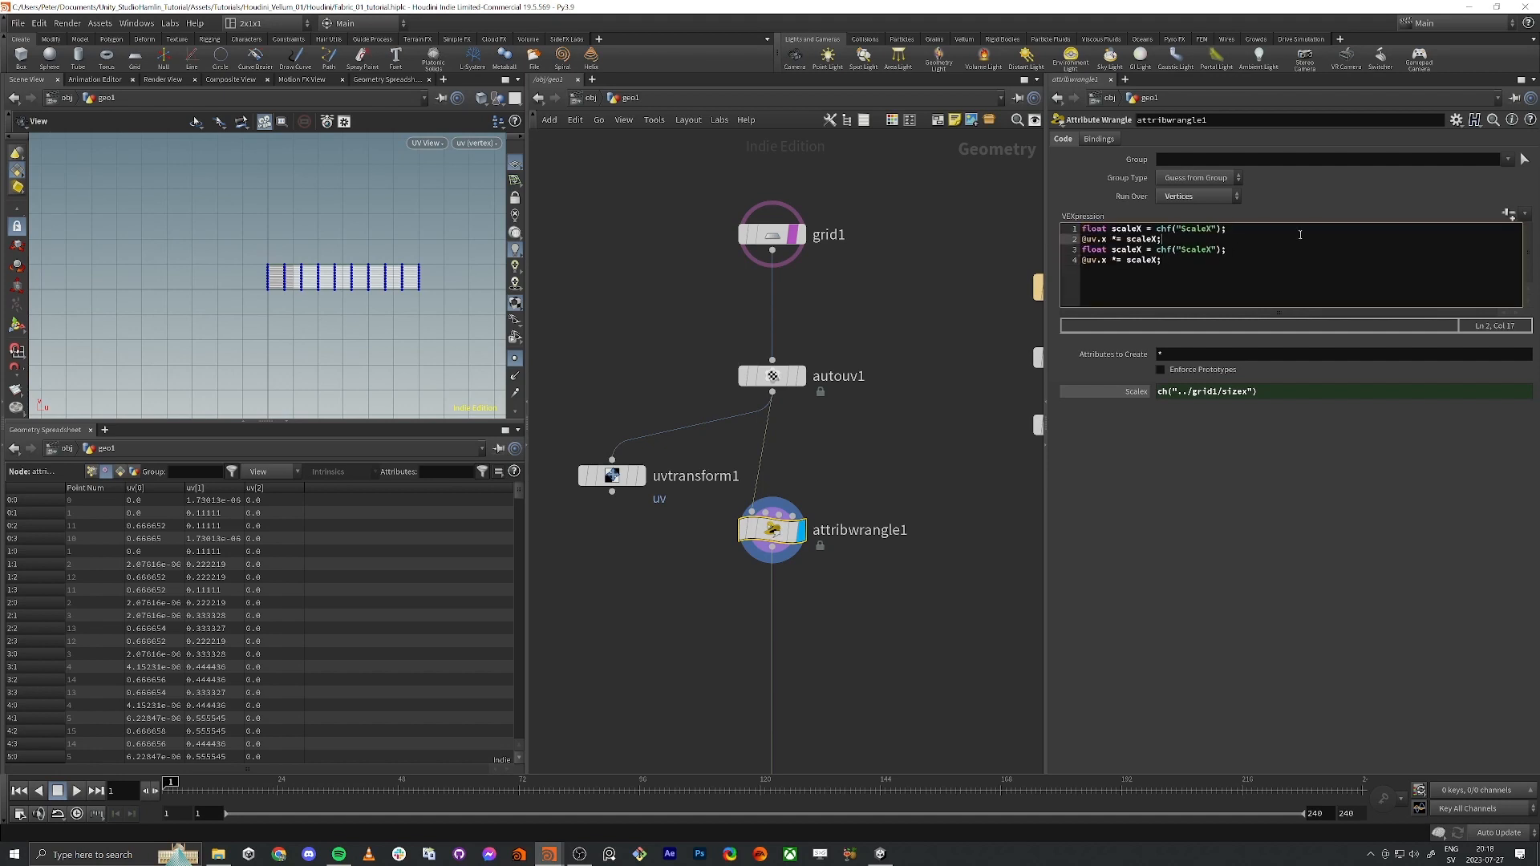
Step: Label the two code blocks with the comments // x and // y above them
key("Return")
type("// ")
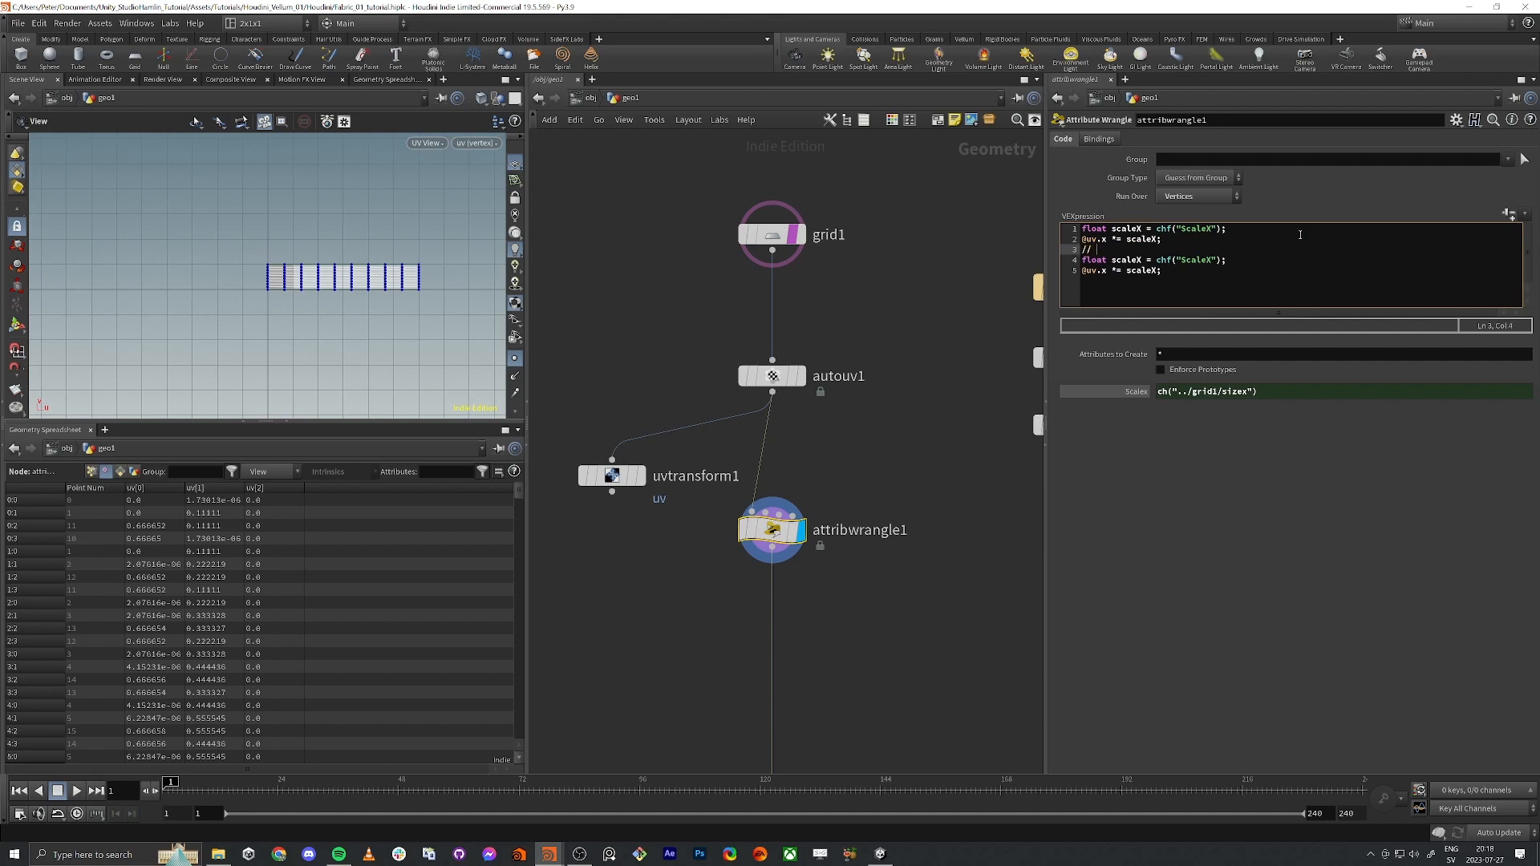
type("y")
type("// x")
key("Return")
key("Down")
key("Down")
key("Down")
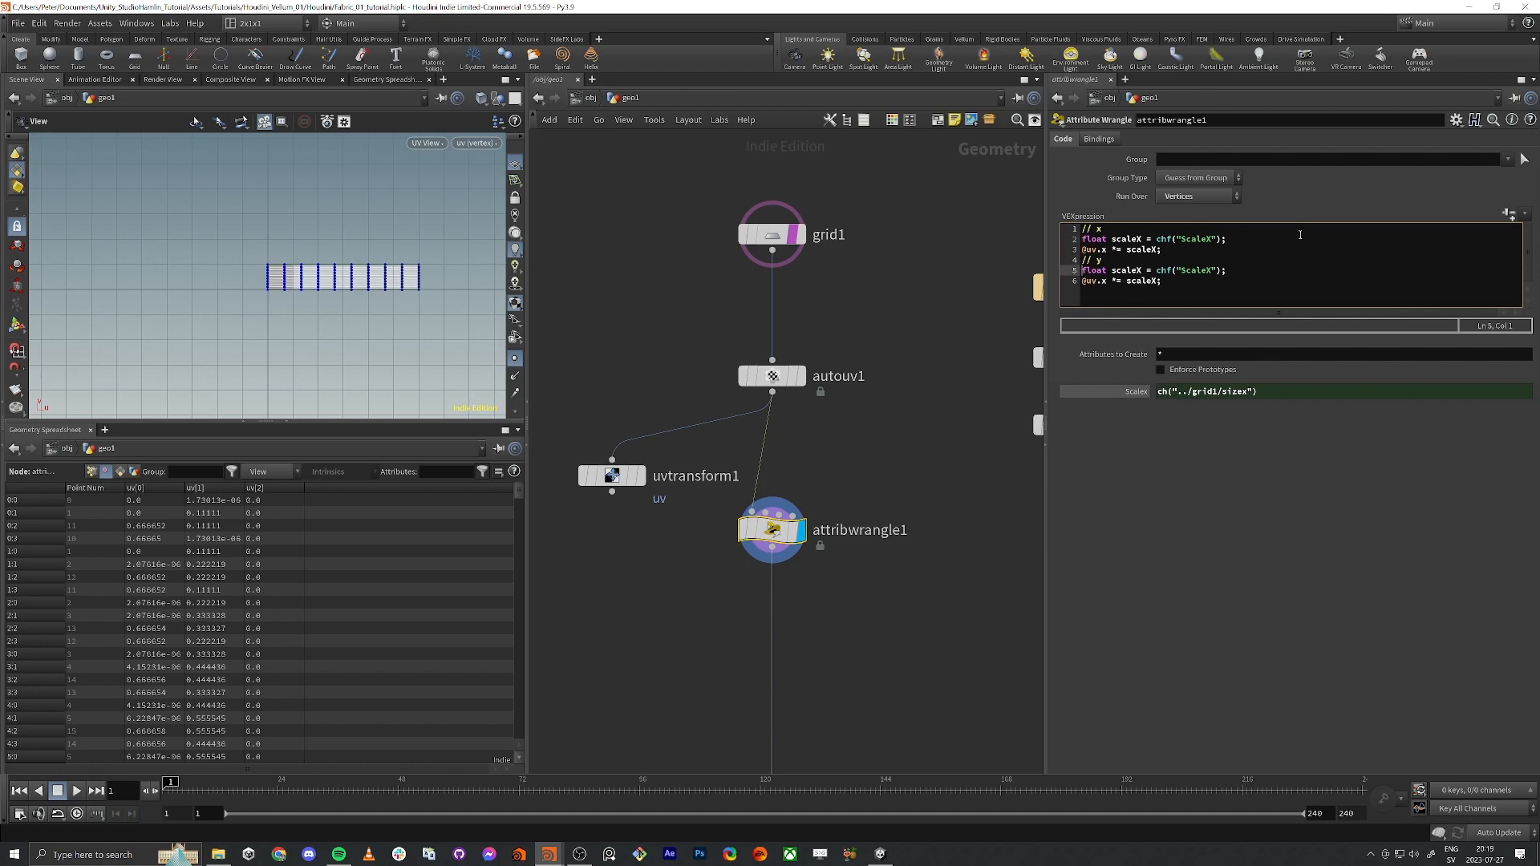
Step: Edit the duplicated declaration to read float scaleY = chf("ScaleY");
key("Right")
key("Right")
key("Right")
key("Right")
key("Right")
key("Right")
key("Delete")
type("Y")
left_click(1207, 270)
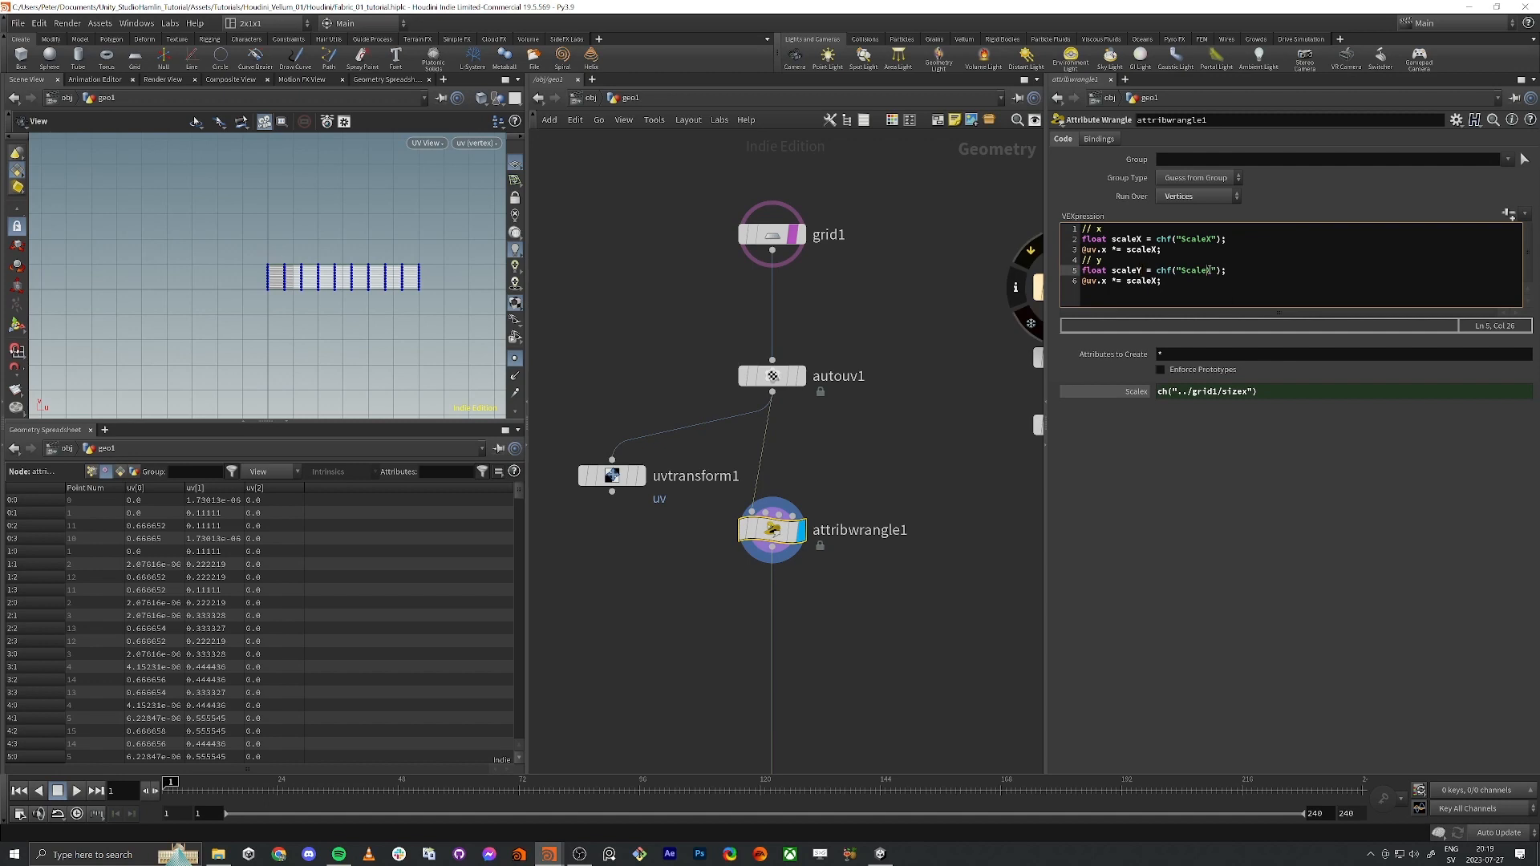
key("Down")
key("Left")
key("Left")
key("Left")
key("Left")
key("Left")
key("Left")
key("Left")
key("Left")
key("Left")
key("BackSpace")
type("y")
Step: Generate the ScaleY parameter and link it to the grid's Y size with the relative reference ch("../grid1/sizey")
left_click(1510, 214)
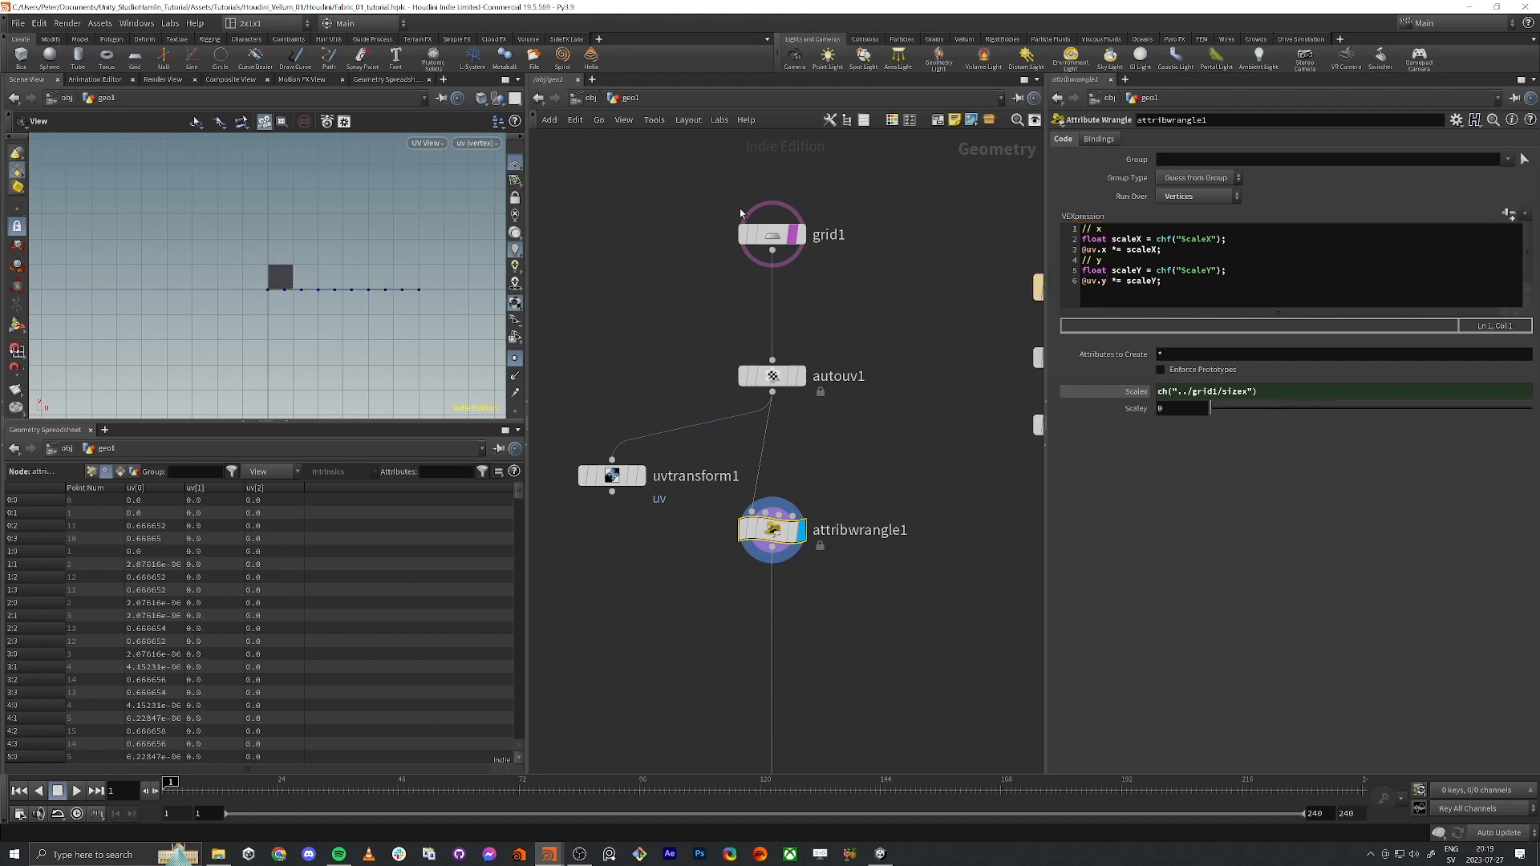
left_click(772, 234)
right_click(1349, 193)
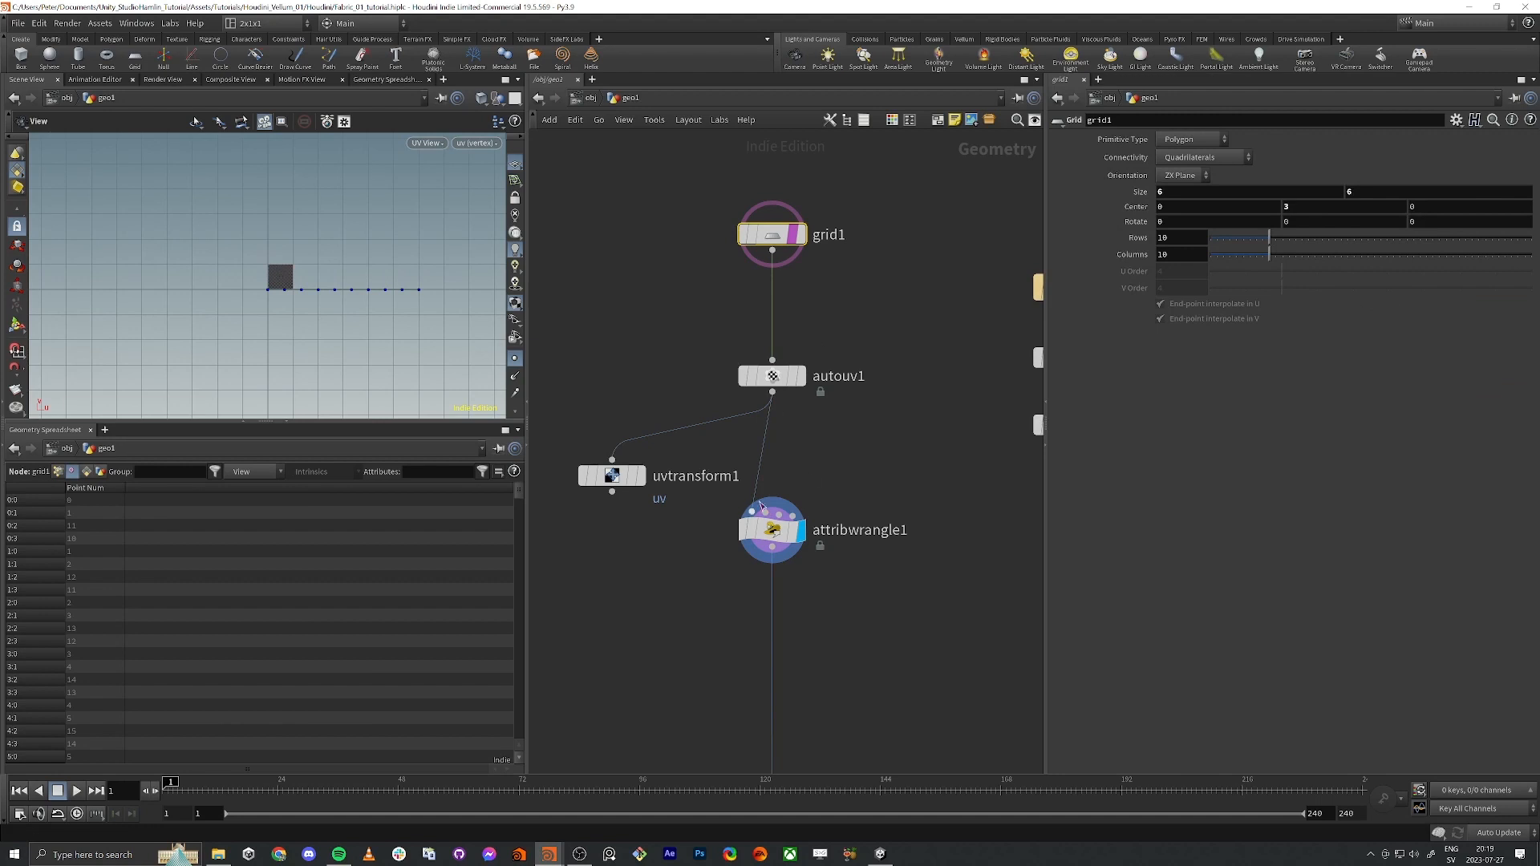
left_click(766, 521)
right_click(1178, 411)
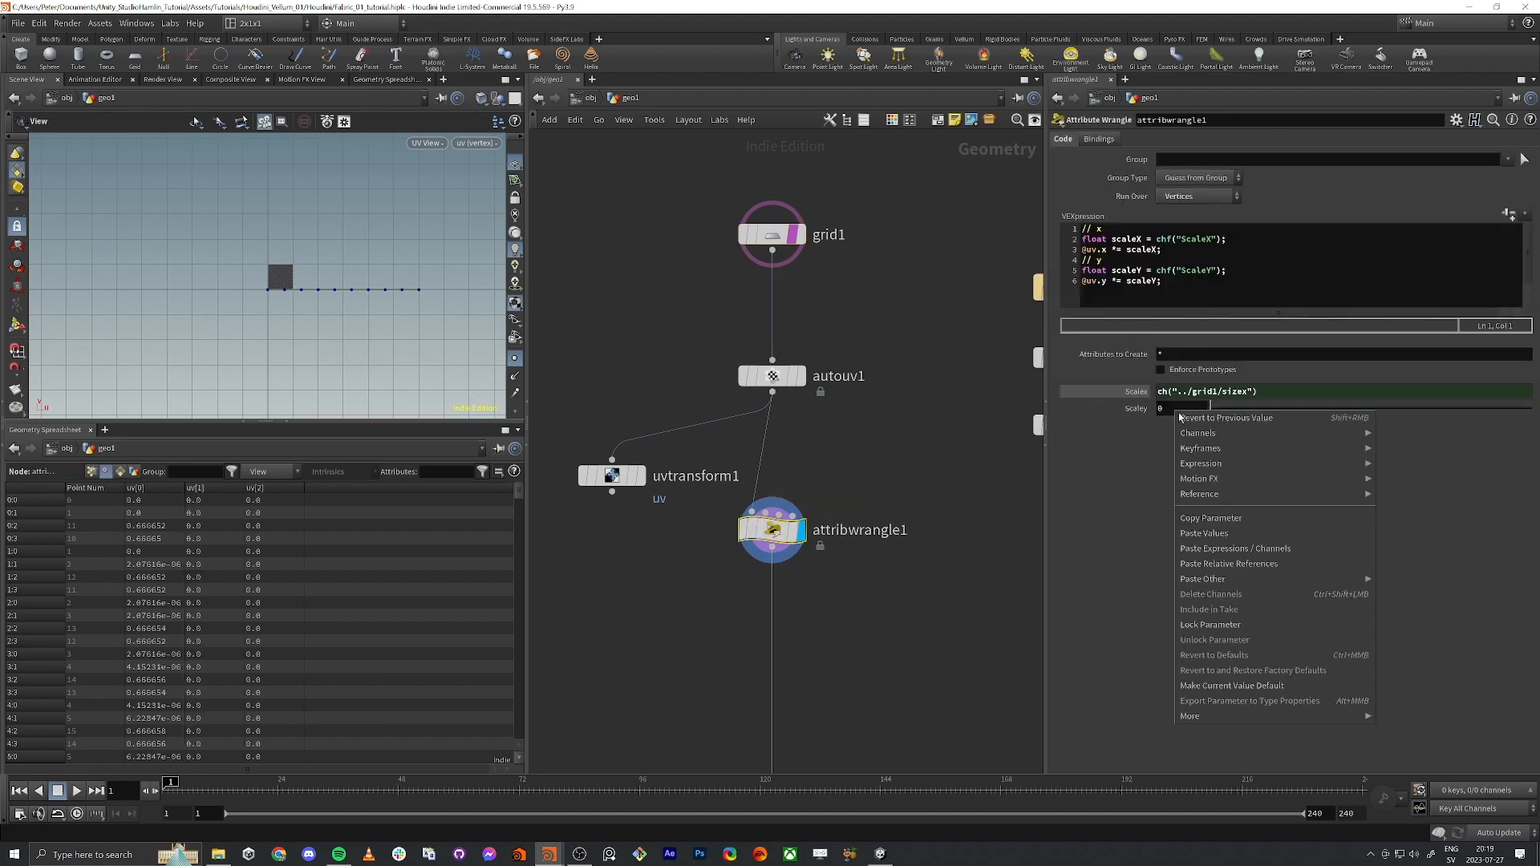
left_click(1247, 567)
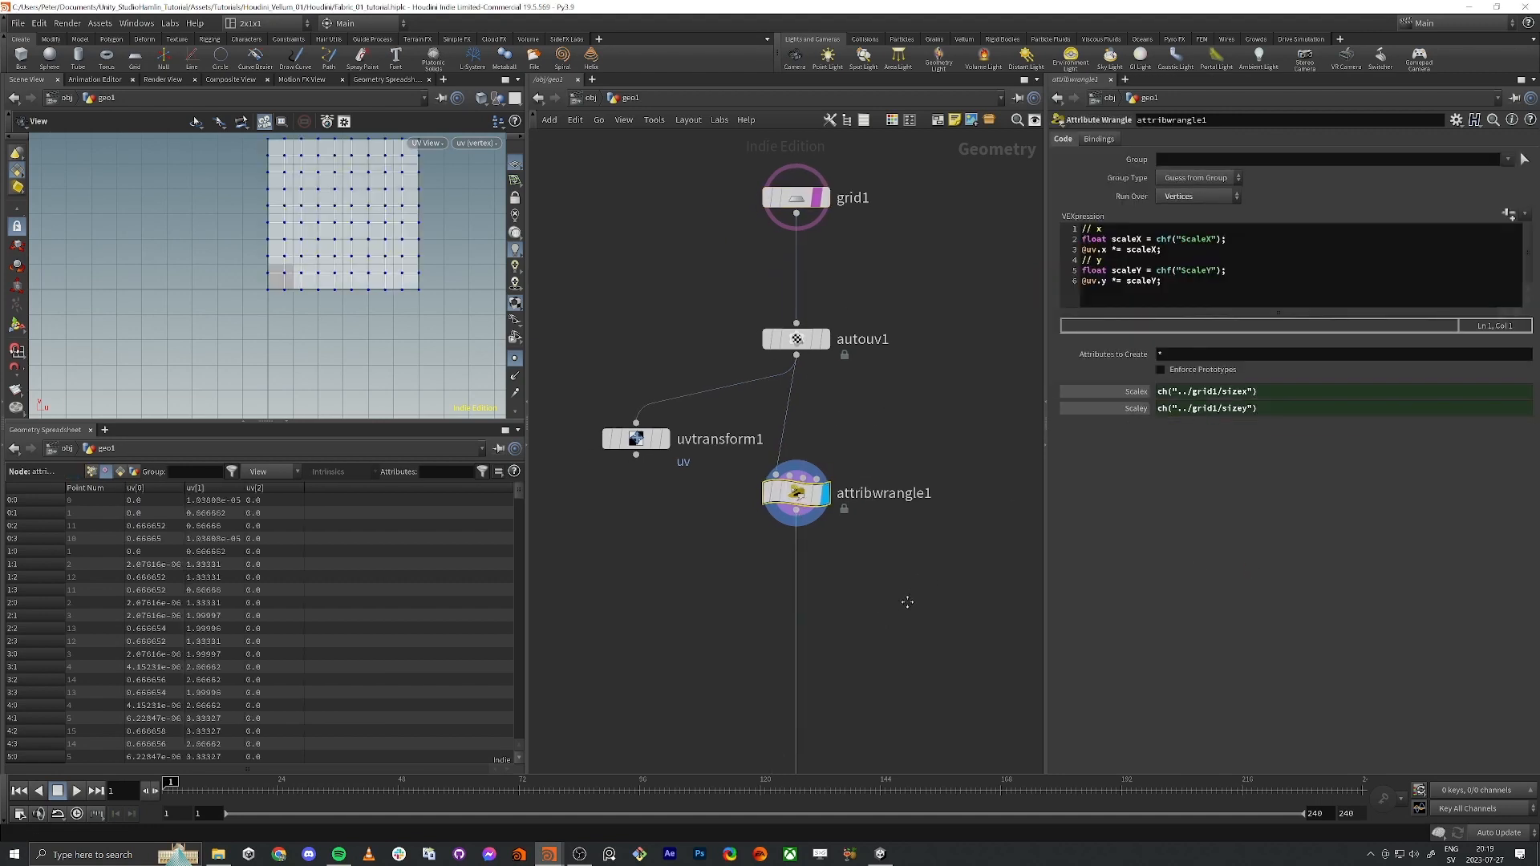
Step: Delete the unused UV Transform node branching off the Auto UV node
left_click(790, 256)
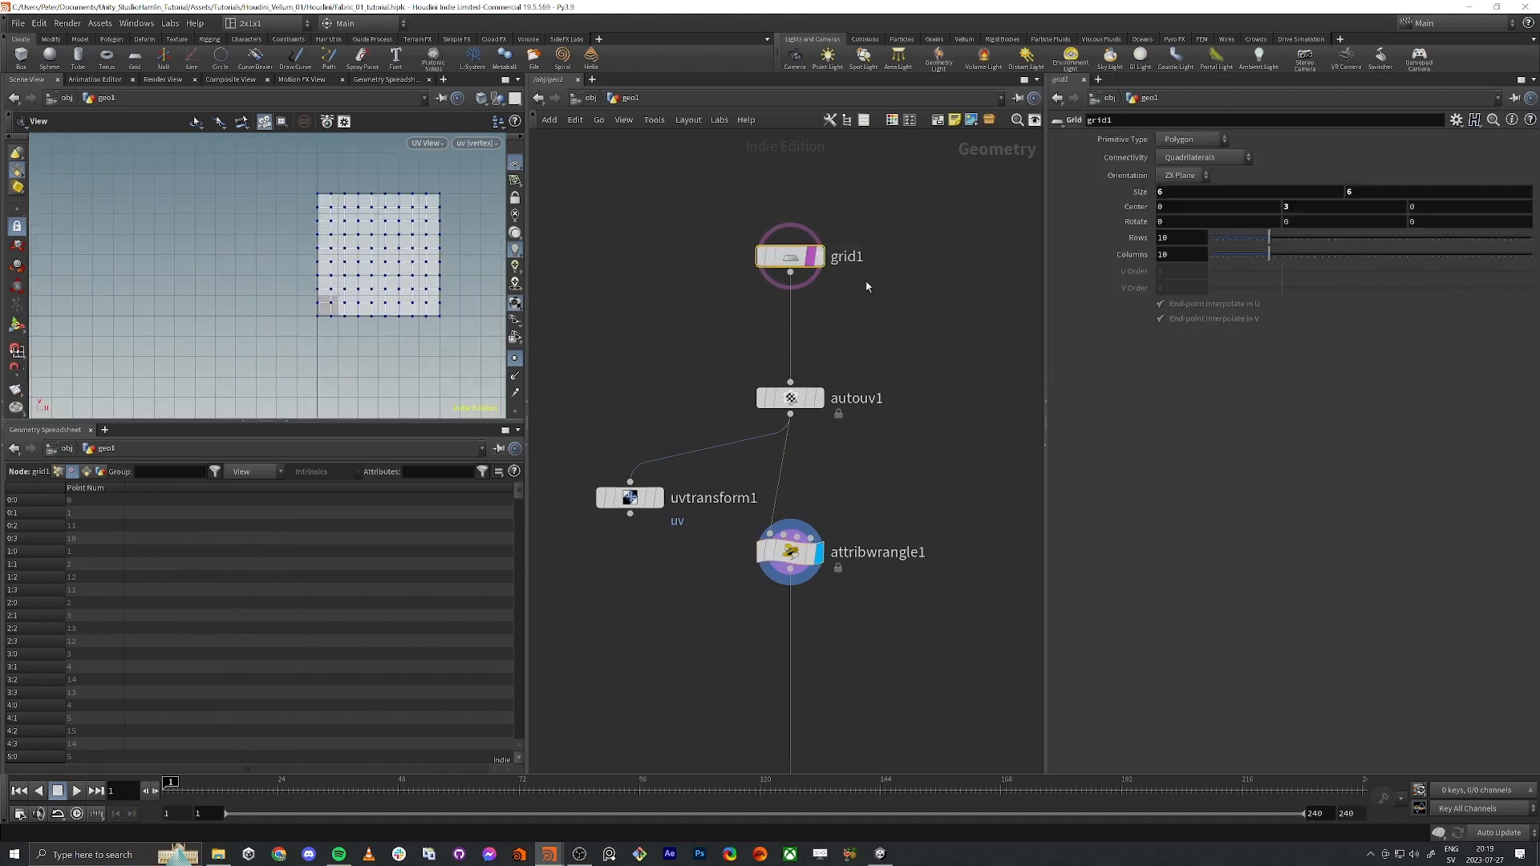
mouse_move(1173, 195)
middle_mouse_down()
mouse_move(1081, 195)
mouse_move(1266, 199)
mouse_move(1139, 196)
mouse_move(1172, 196)
middle_mouse_up()
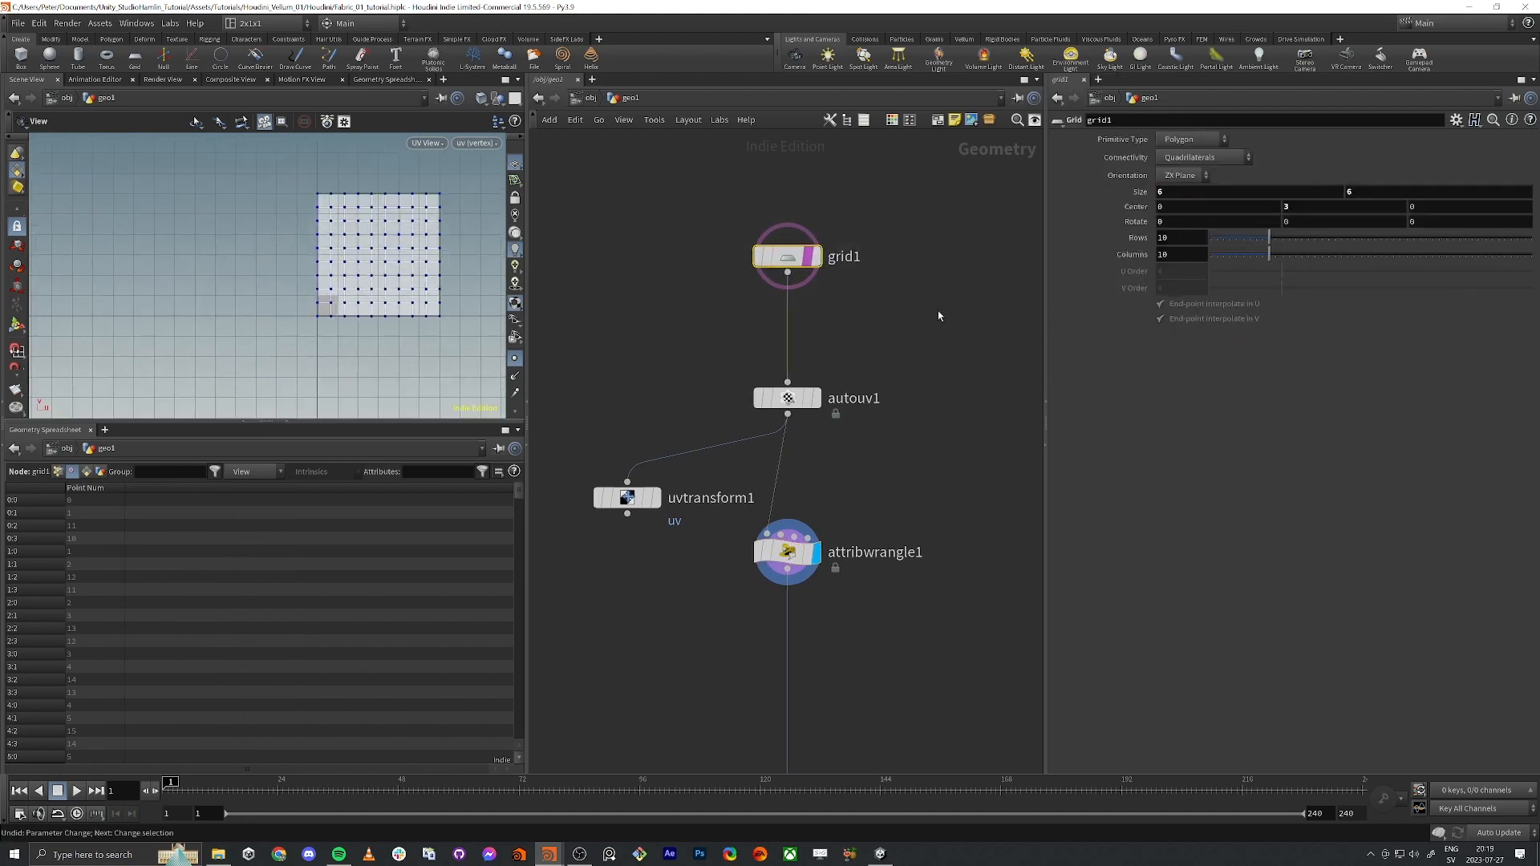
left_click(790, 552)
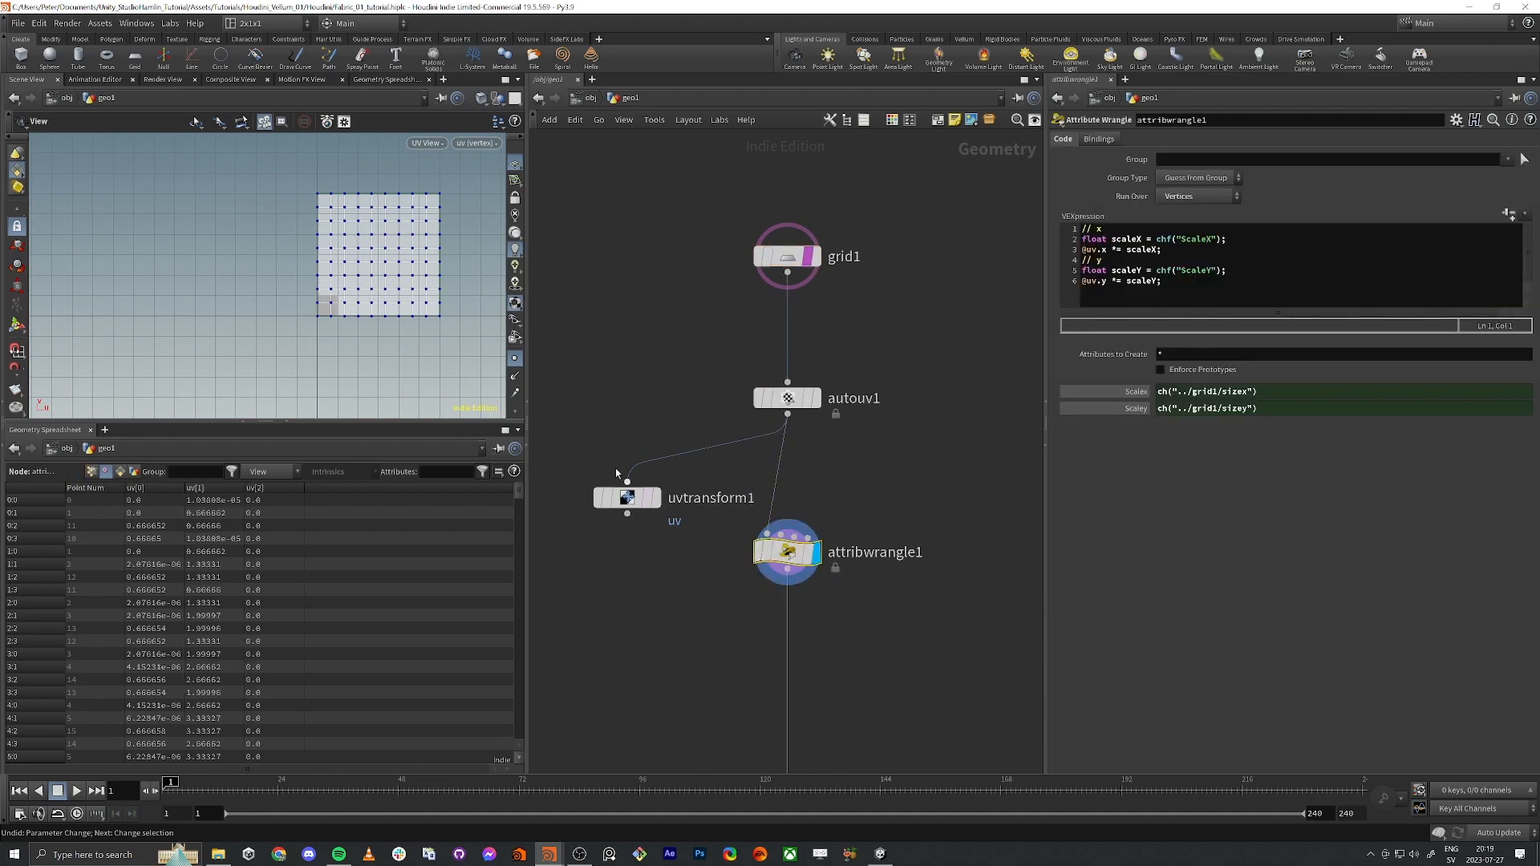
left_click(627, 497)
key("Delete")
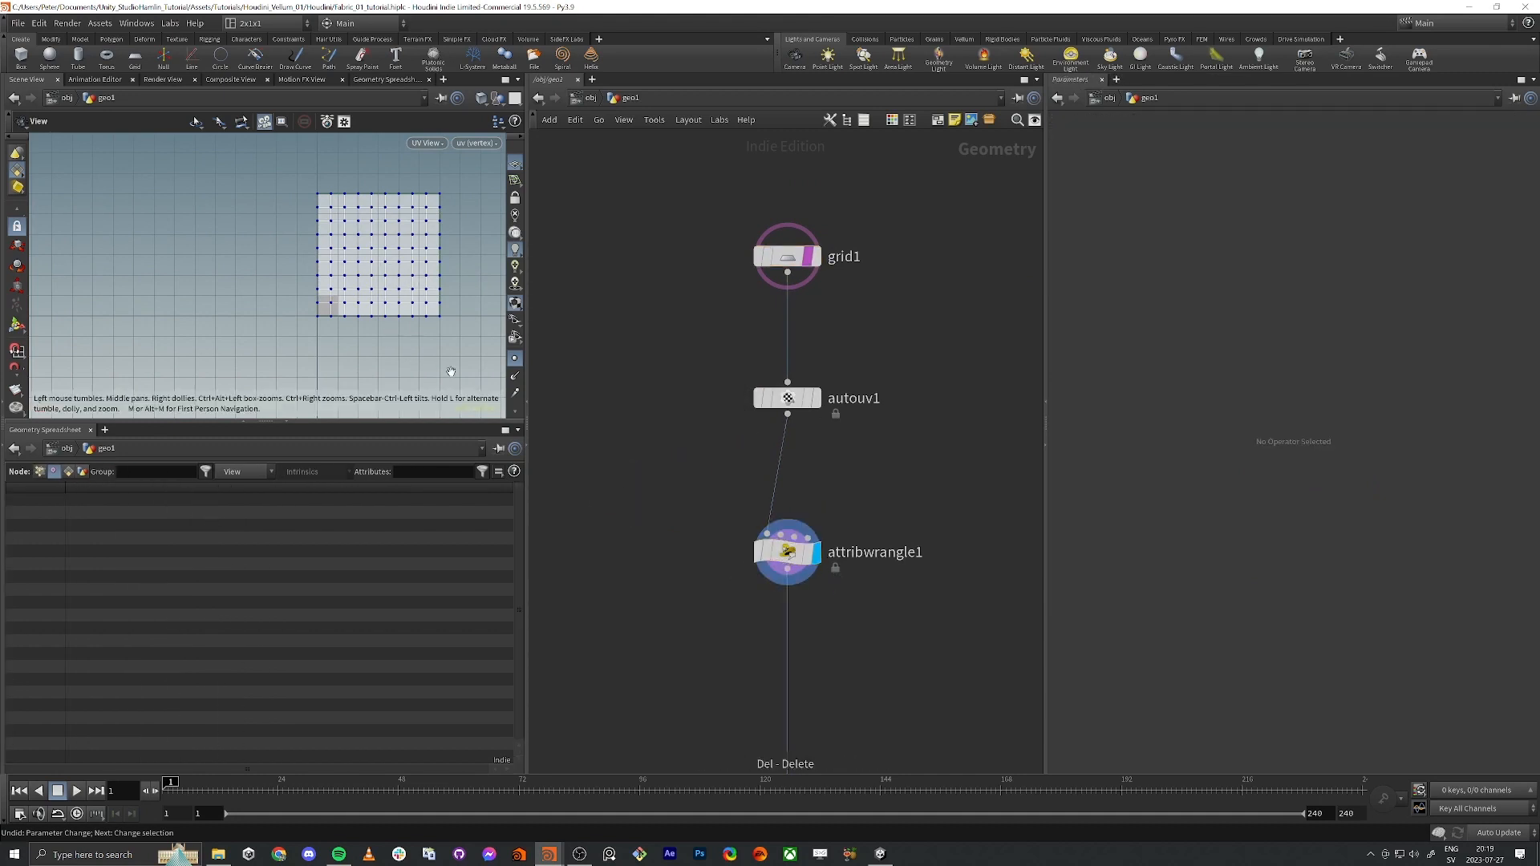
Step: Tidy the network by stacking the grid, Auto UV and Attribute Wrangle nodes closely in one column
left_click_drag(788, 552, 787, 465)
left_click_drag(714, 537, 780, 261)
key("l")
middle_click_drag(879, 686, 831, 428)
middle_click_drag(807, 296, 871, 641)
middle_click_drag(705, 412, 666, 476)
scroll(681, 479, "up", 2)
Step: Set the grid's rows and columns to 100 each
left_click_drag(677, 335, 807, 434)
double_click(1172, 238)
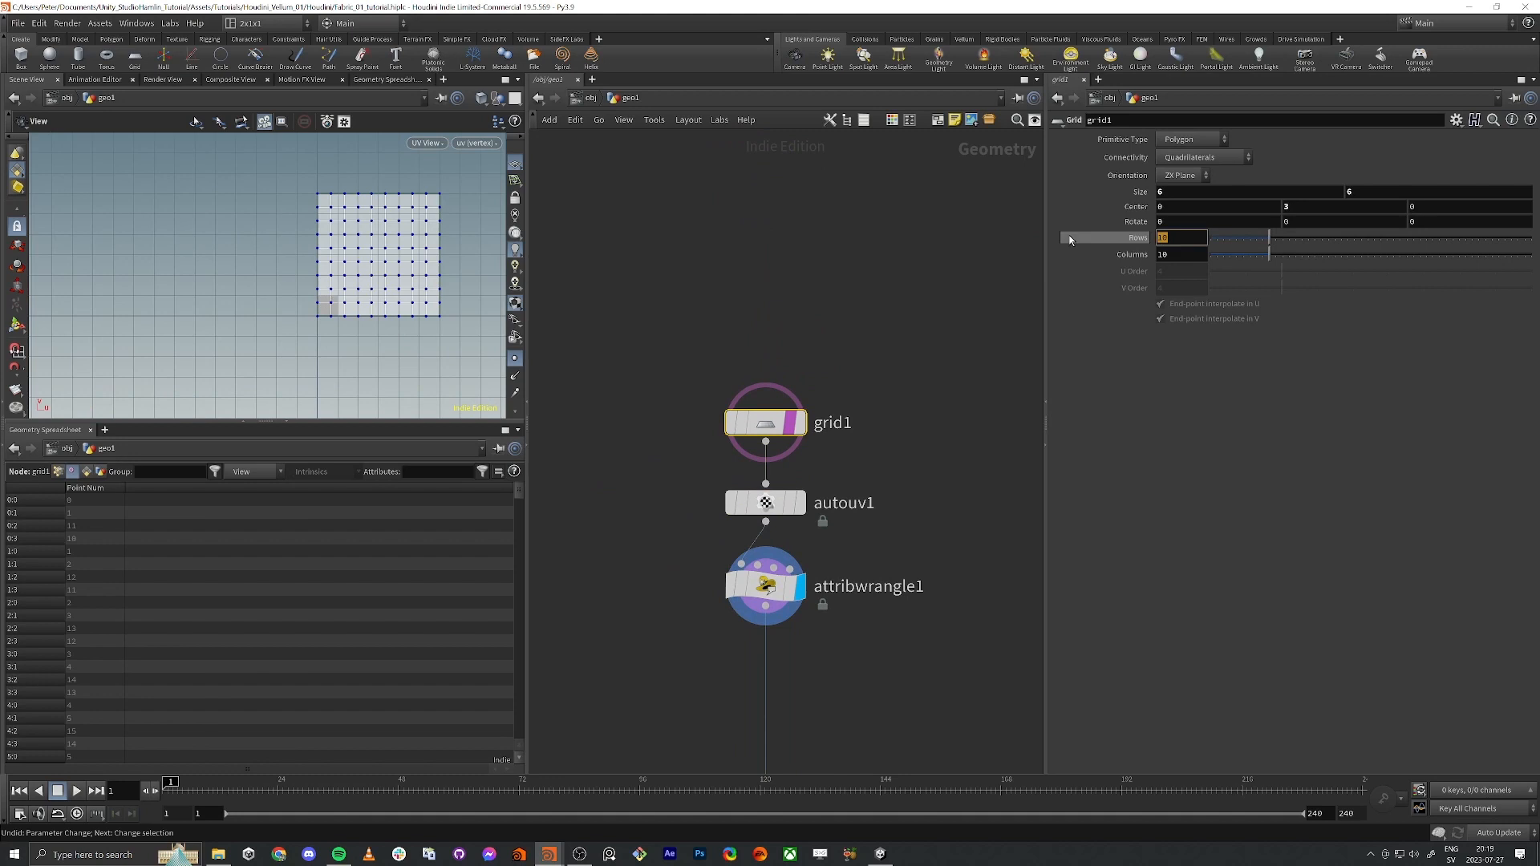
type("100")
key("Return")
type("100")
key("Tab")
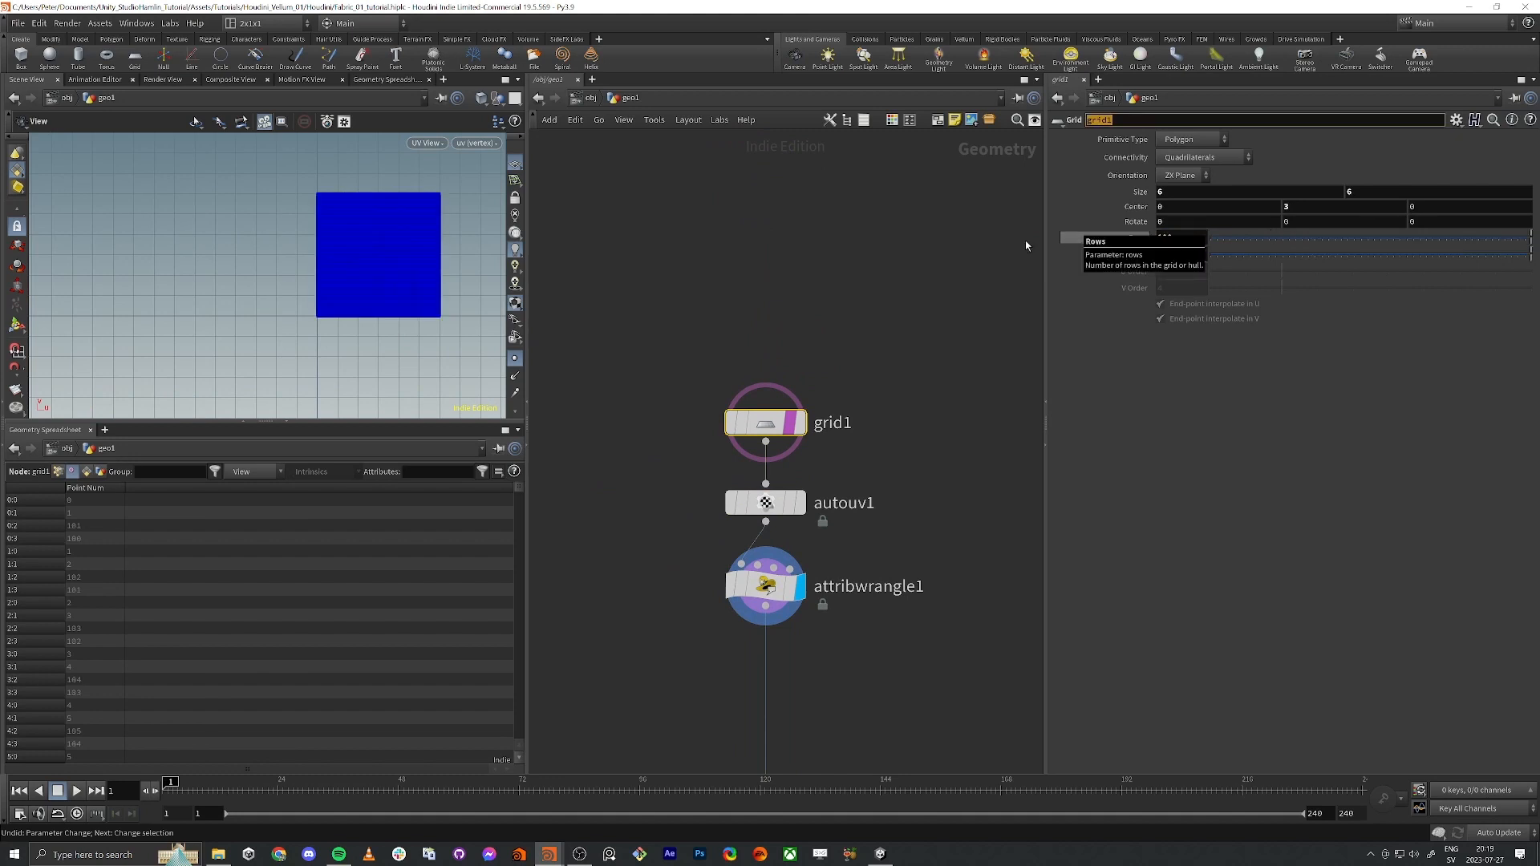
left_click(1025, 240)
scroll(374, 259, "up", 10)
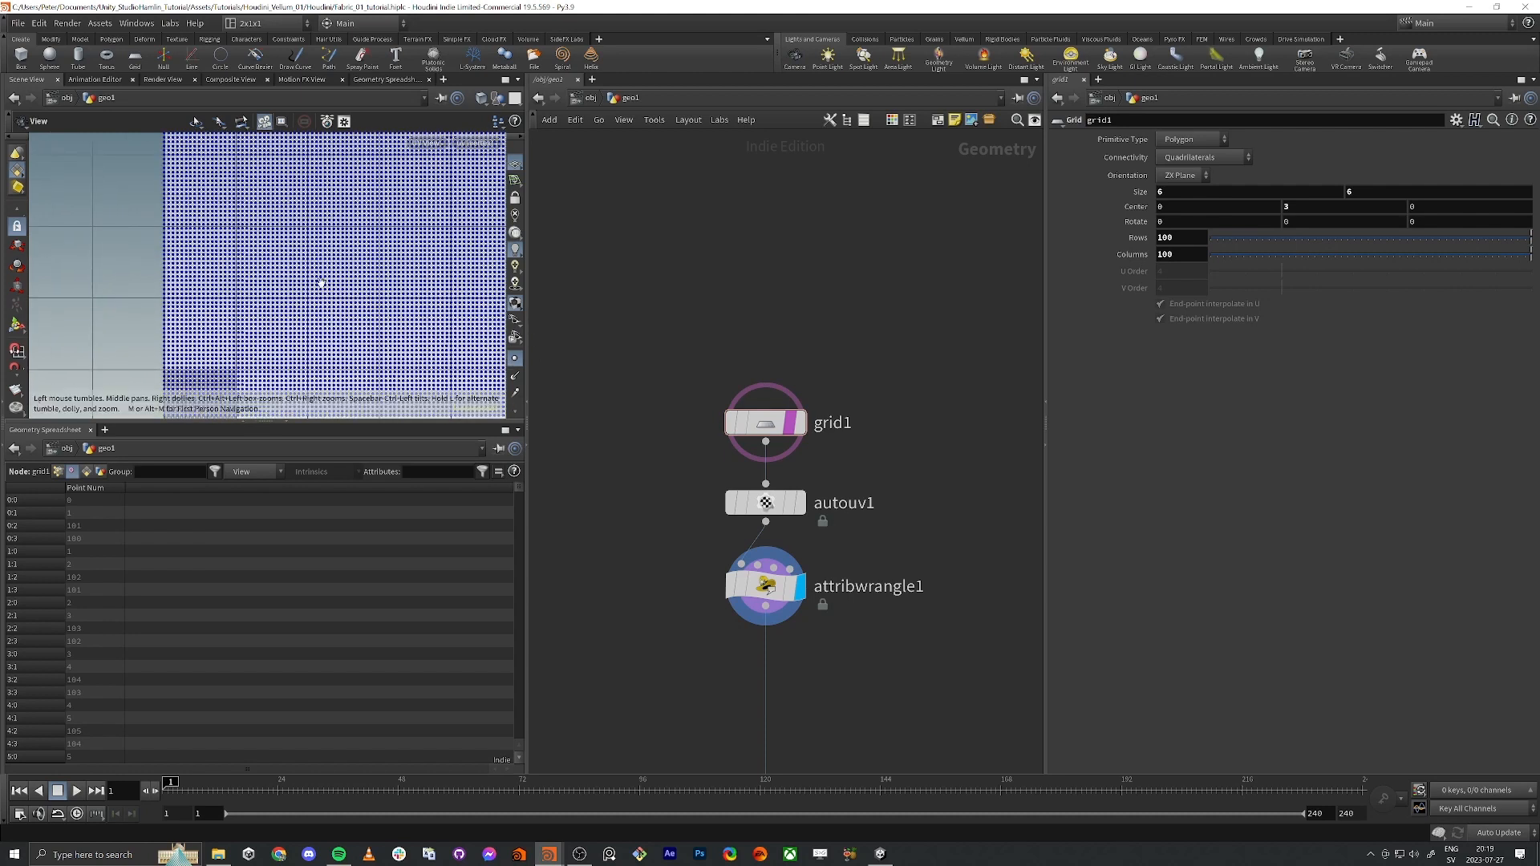
Step: Switch the viewport to the perspective view and turn off the point display on the grid
key("space+1")
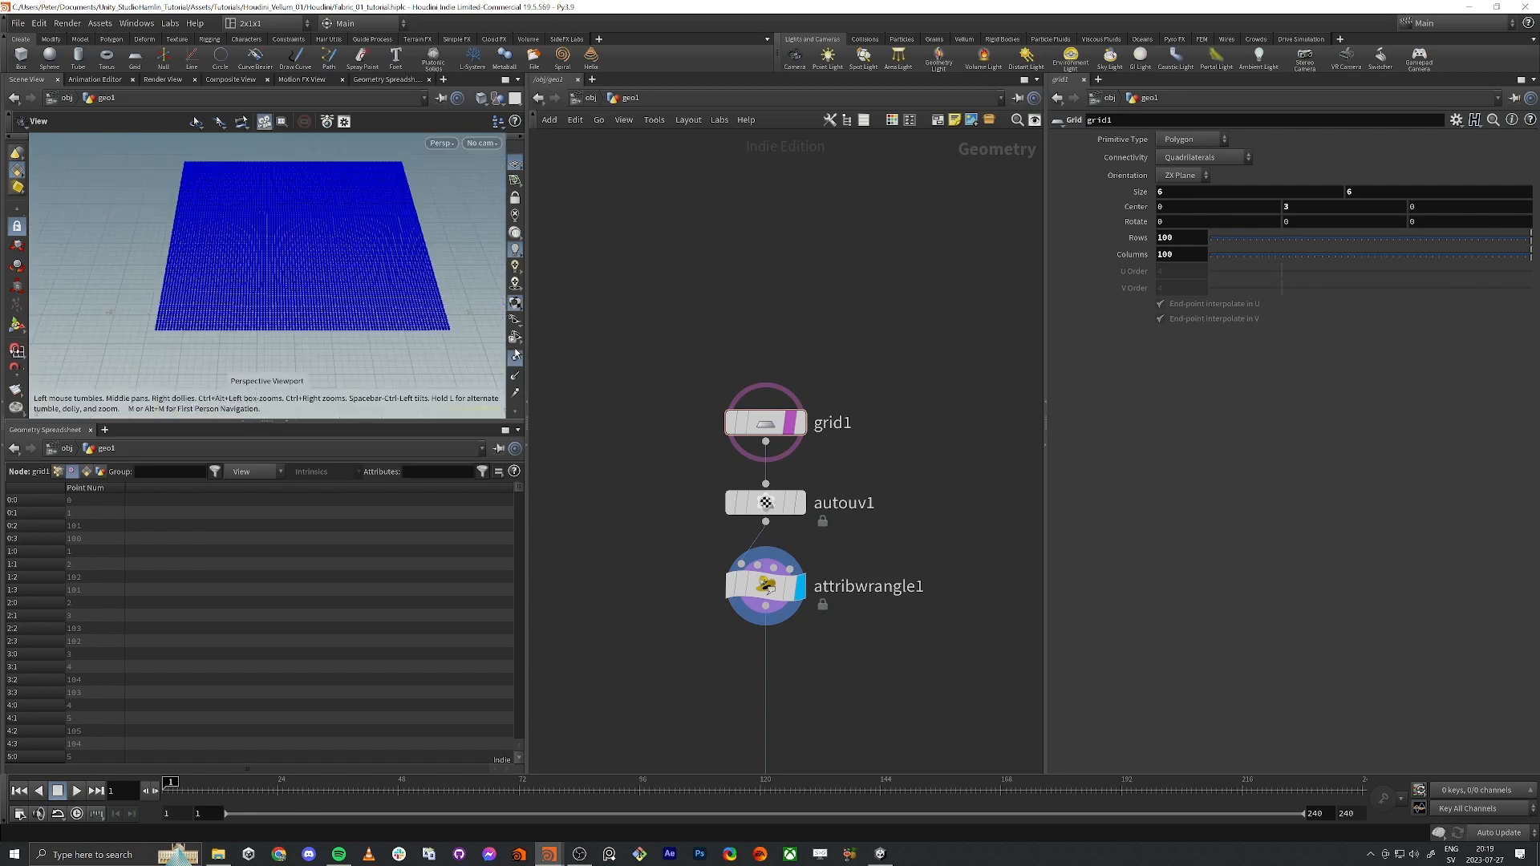
left_click(514, 360)
left_click(515, 362)
left_click(516, 362)
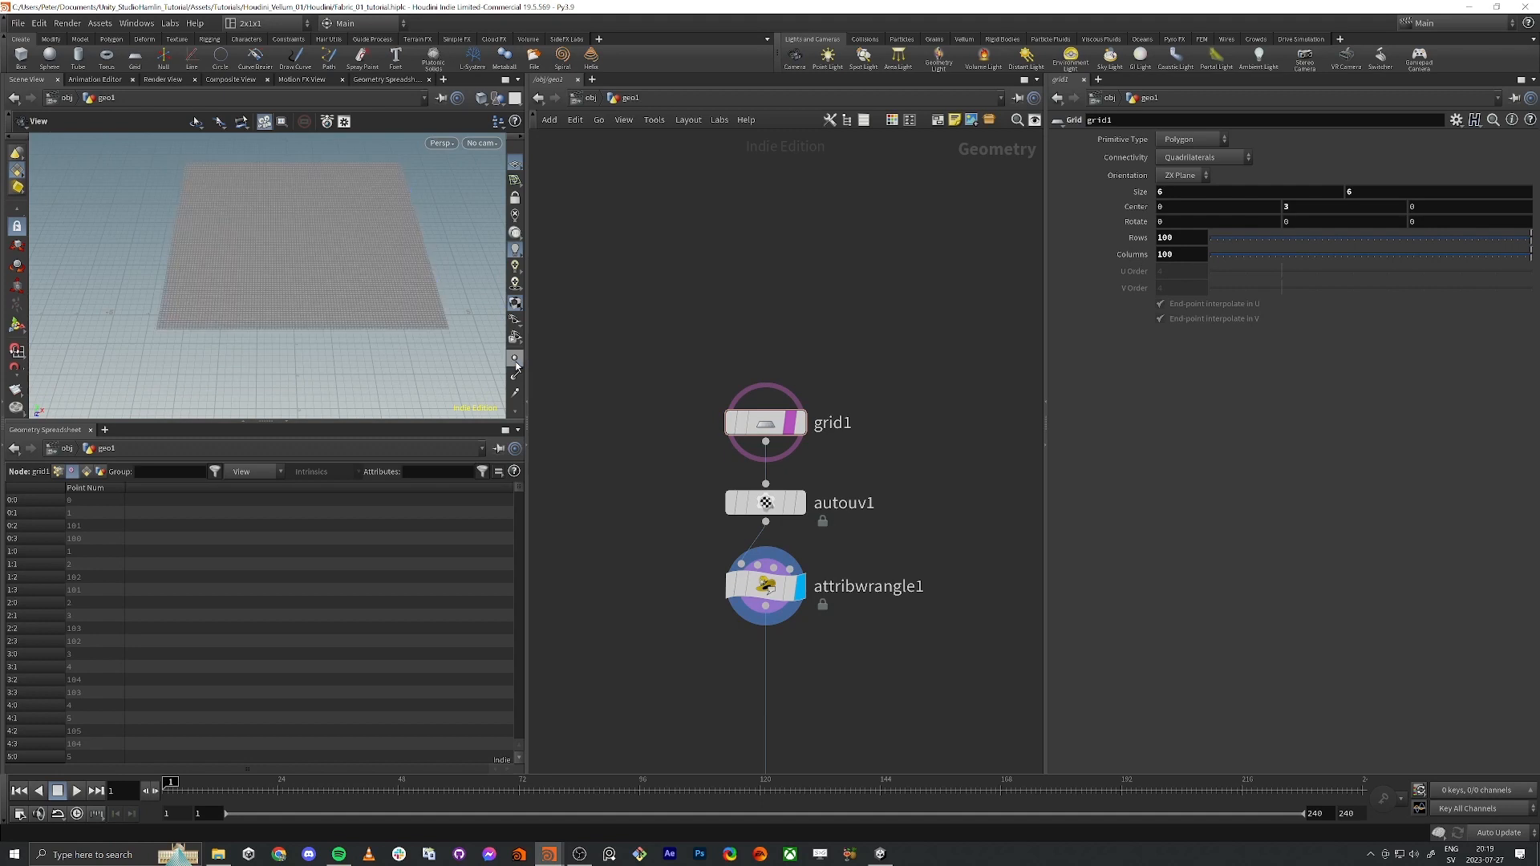
left_click(515, 362)
left_click(516, 364)
left_click_drag(288, 253, 220, 272, "alt")
scroll(281, 254, "up", 5)
scroll(198, 272, "down", 5)
Step: Add a Vellum Configure Cloth node fed by the Attribute Wrangle and place it below the wrangle
middle_click_drag(940, 726, 888, 573)
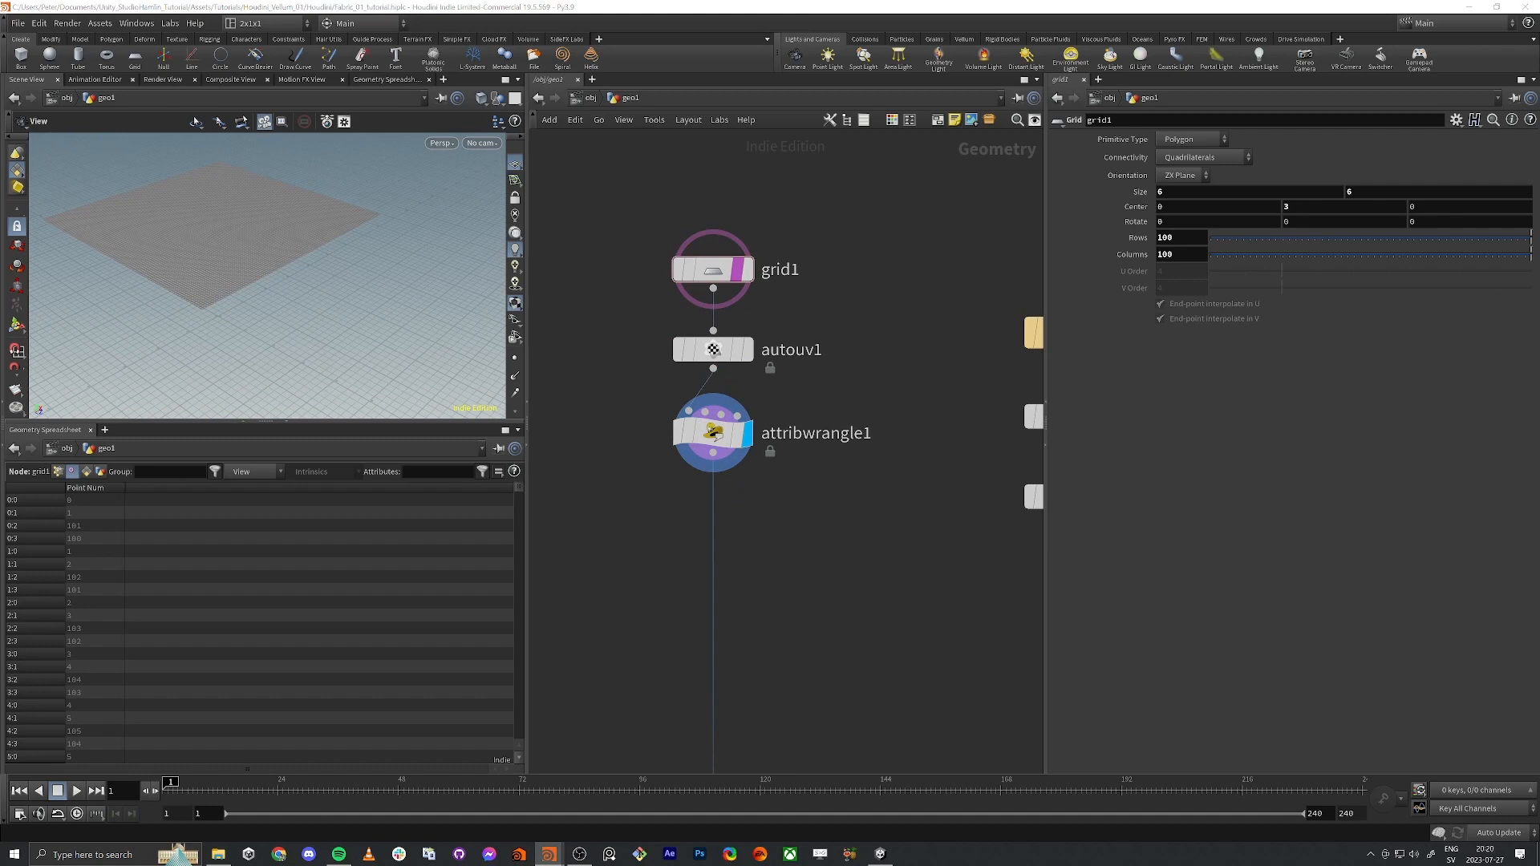
middle_click_drag(858, 562, 849, 450)
scroll(849, 449, "down", 1)
middle_click_drag(804, 482, 745, 481)
left_click(669, 356)
key("Tab")
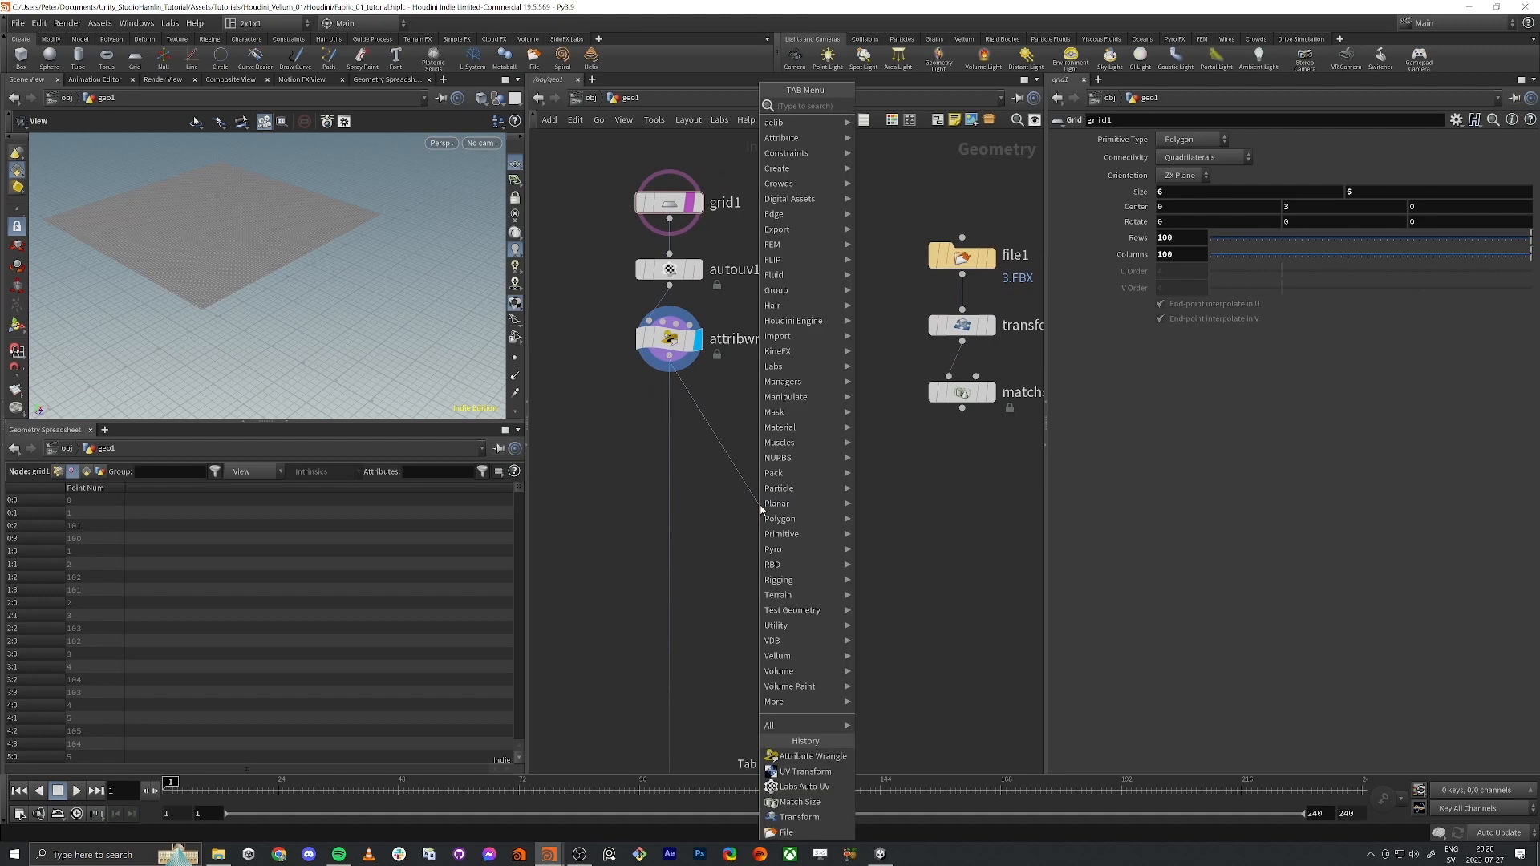
type("vell")
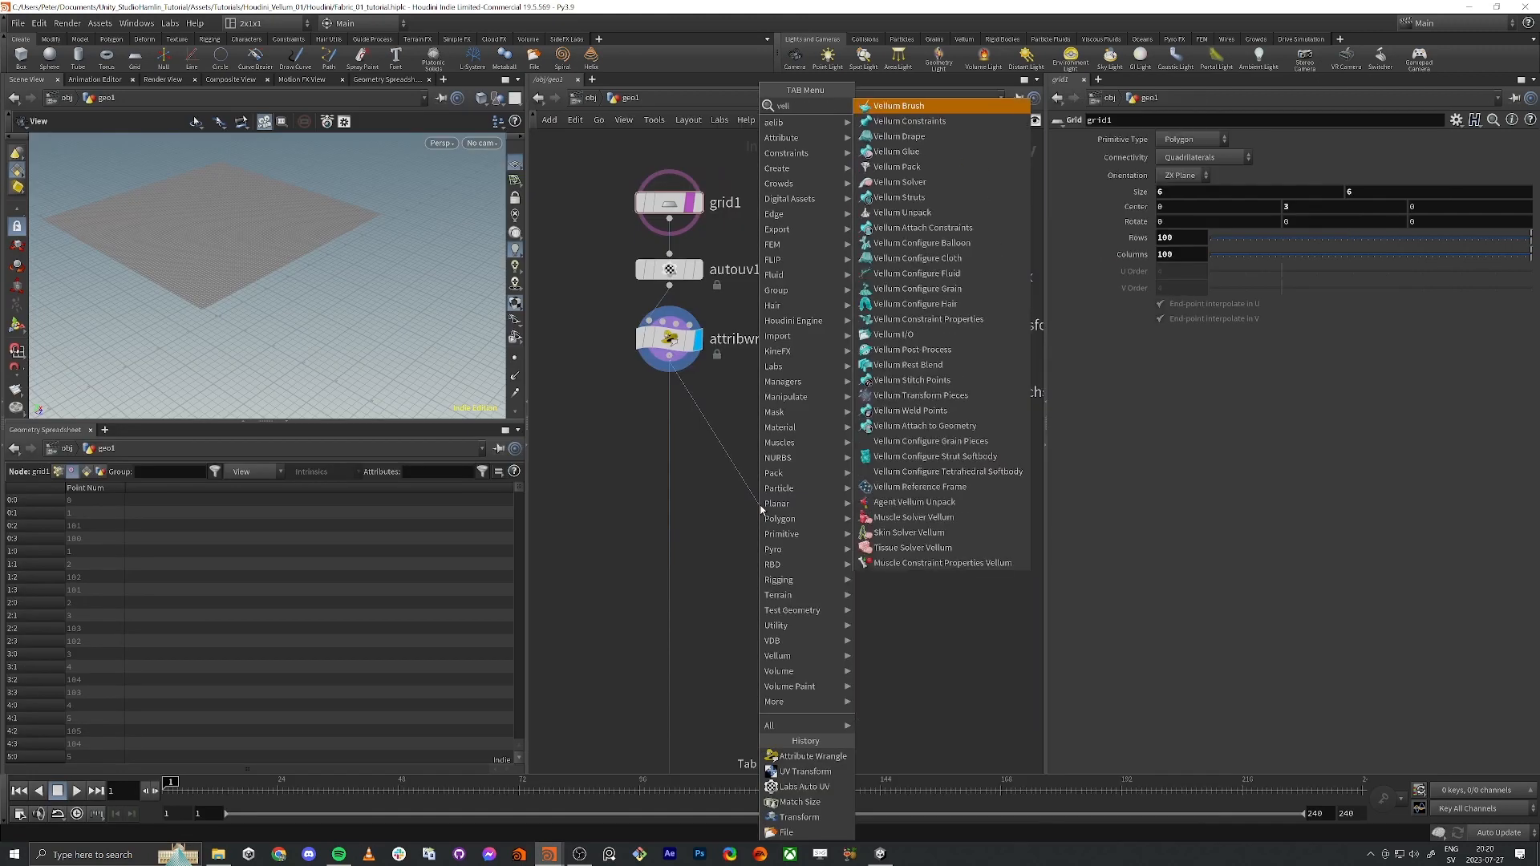
type("um cl")
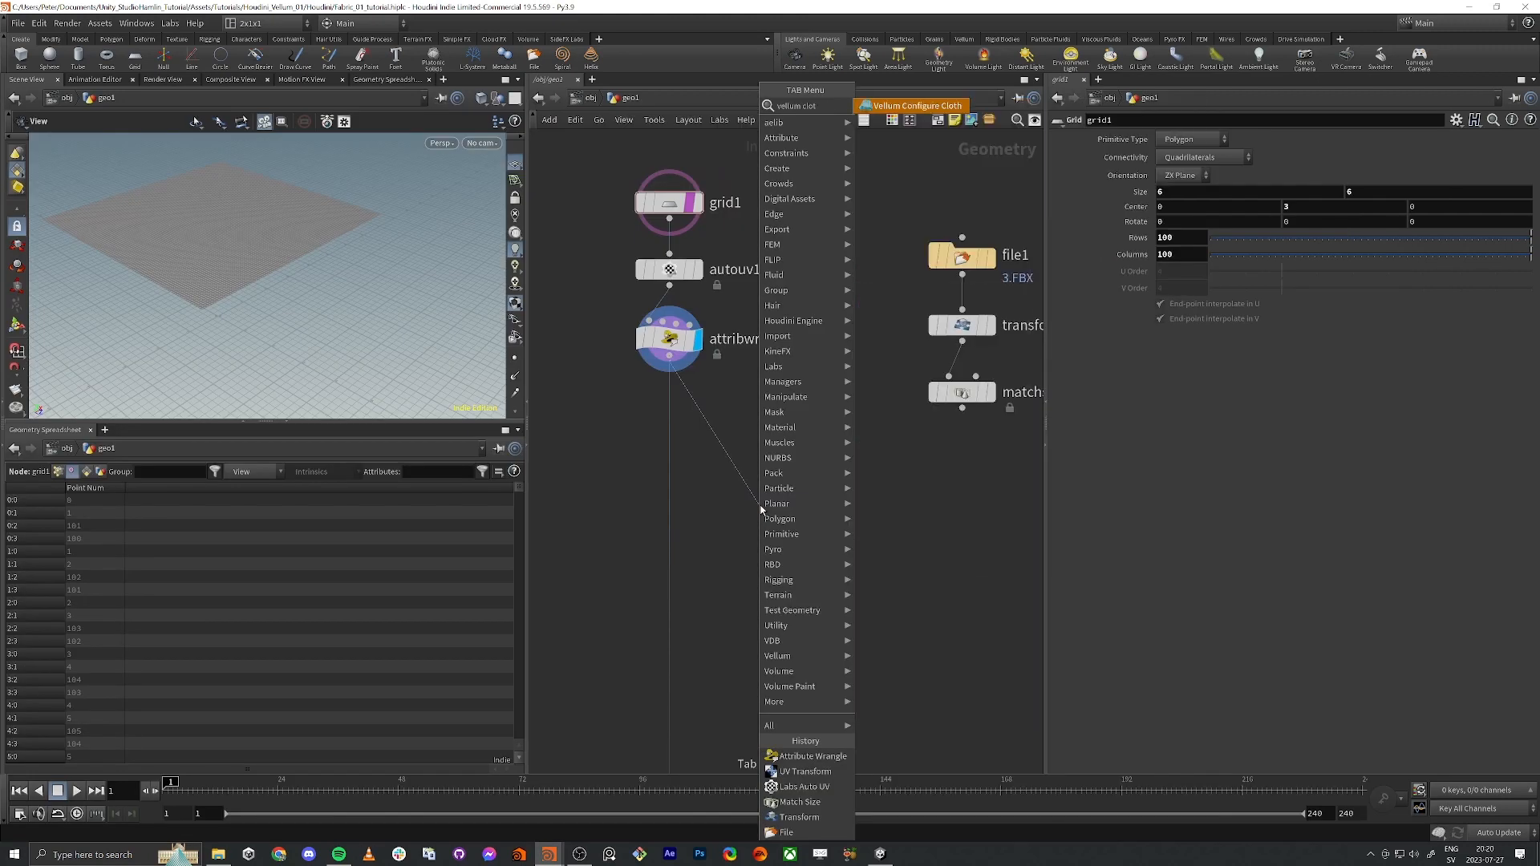
type("ot")
key("Return")
left_click(759, 509)
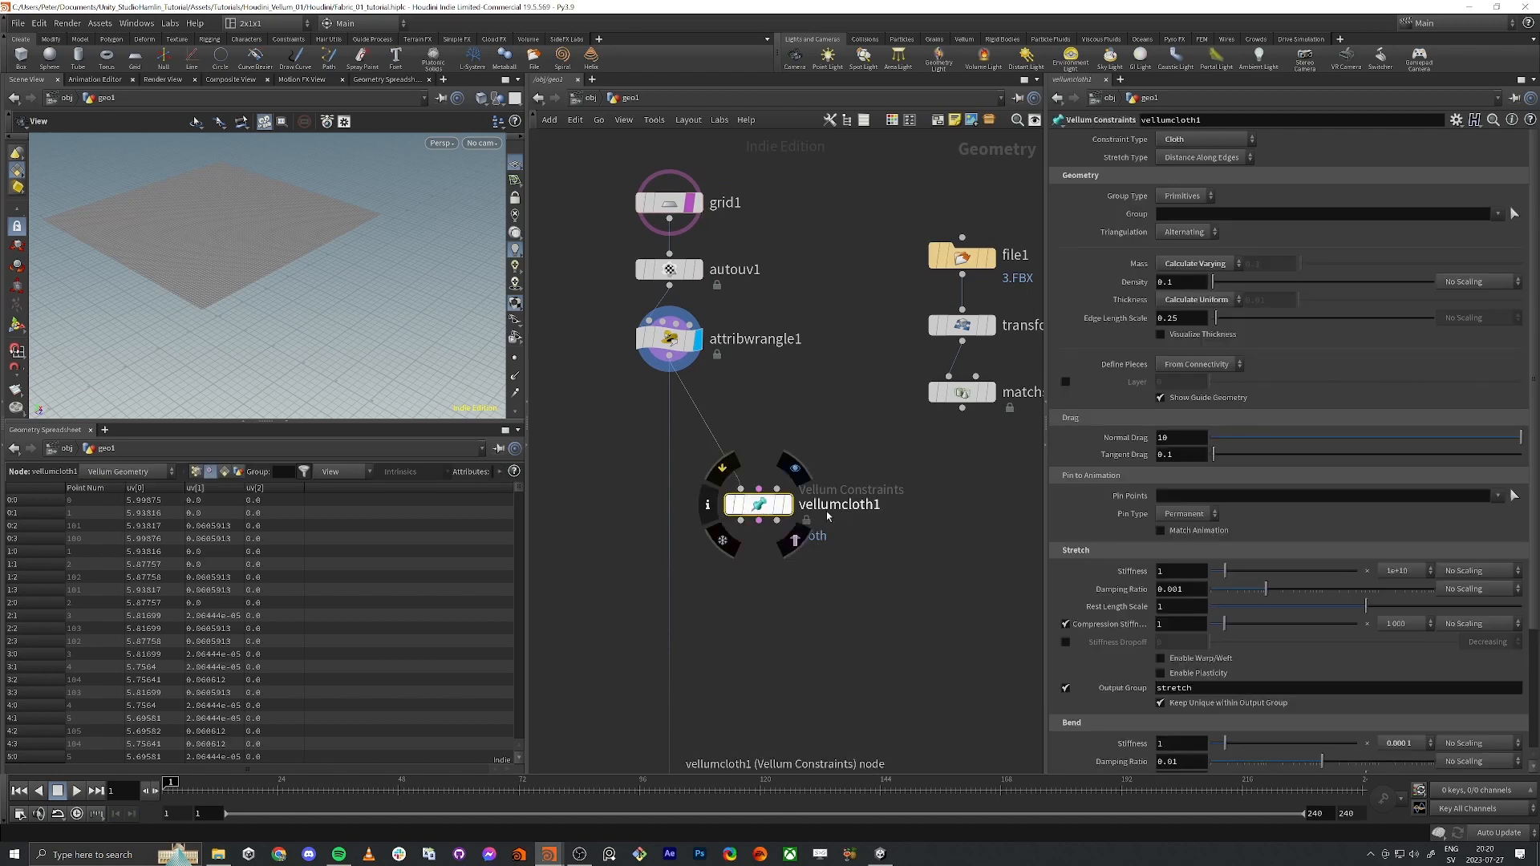
mouse_move(753, 521)
left_click_drag(758, 510, 749, 480)
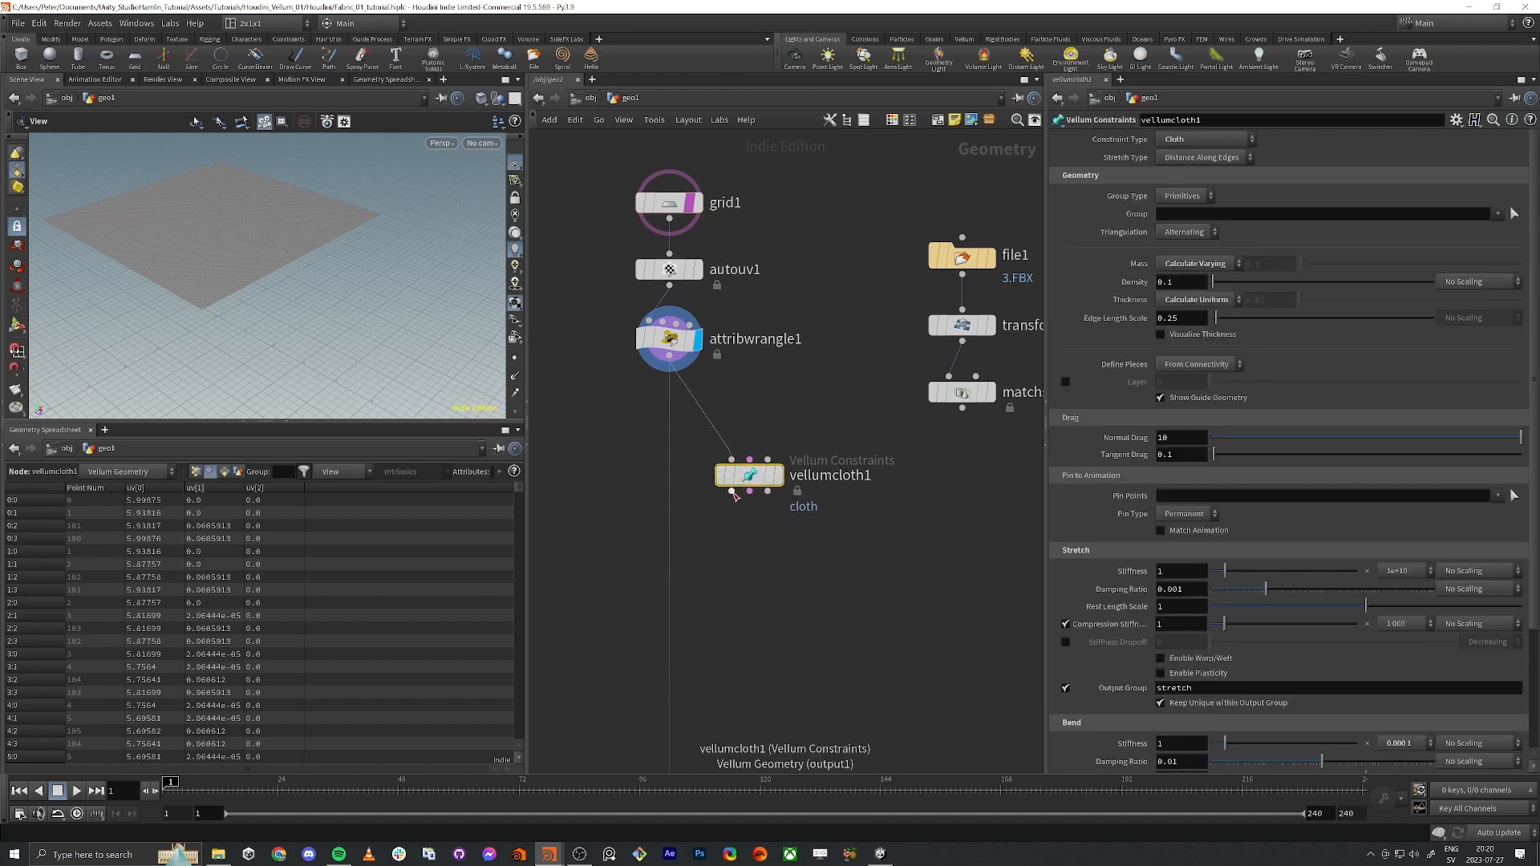
Step: Add a Vellum Solver below the cloth node and wire the cloth node's outputs into its matching inputs
key("Tab")
type("vel")
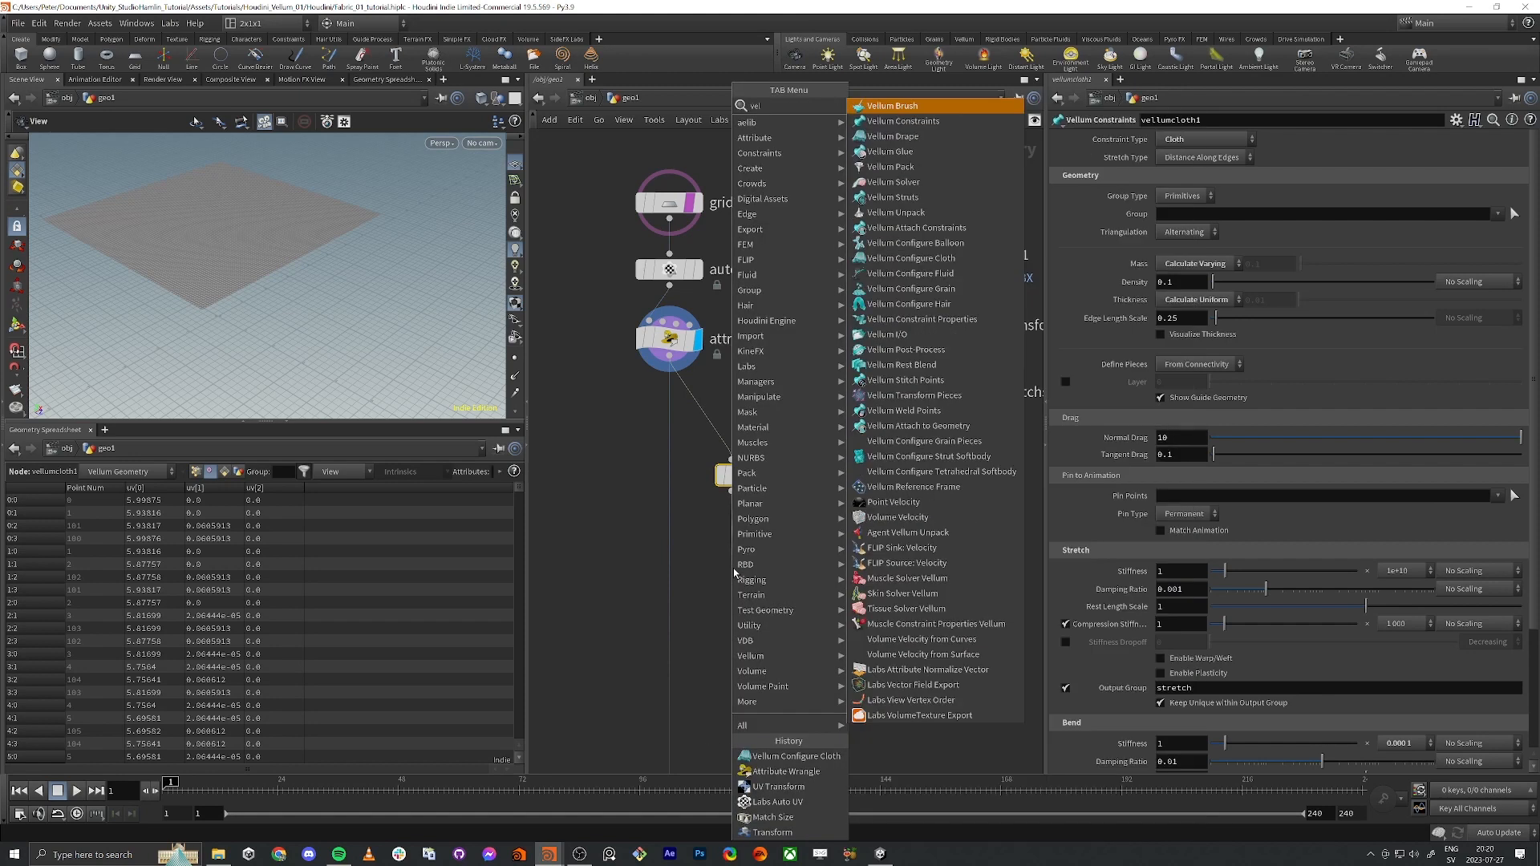
type("lum")
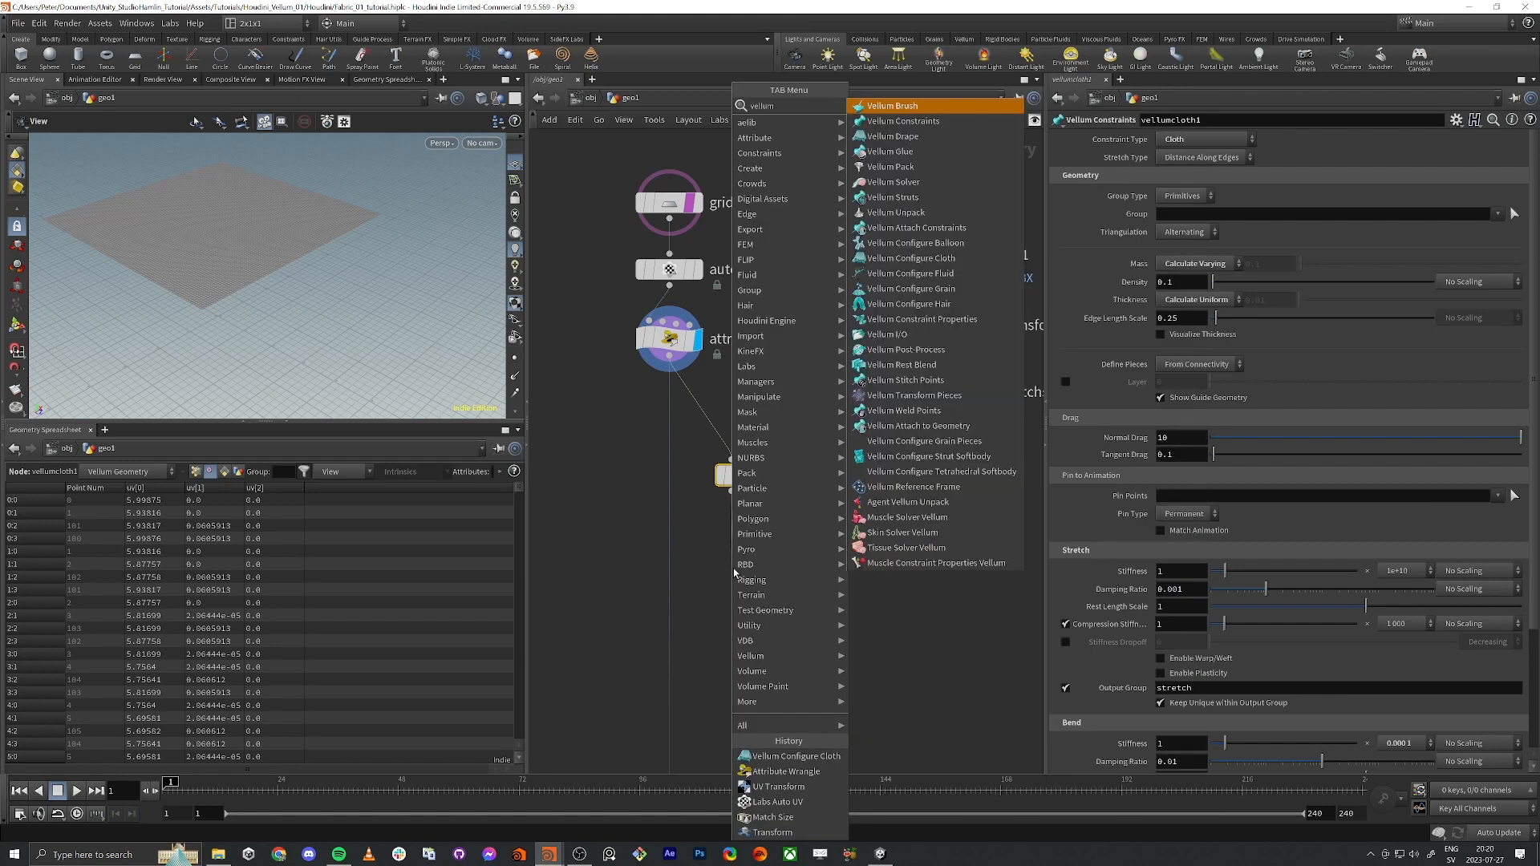
type(" sol")
key("Return")
left_click(733, 571)
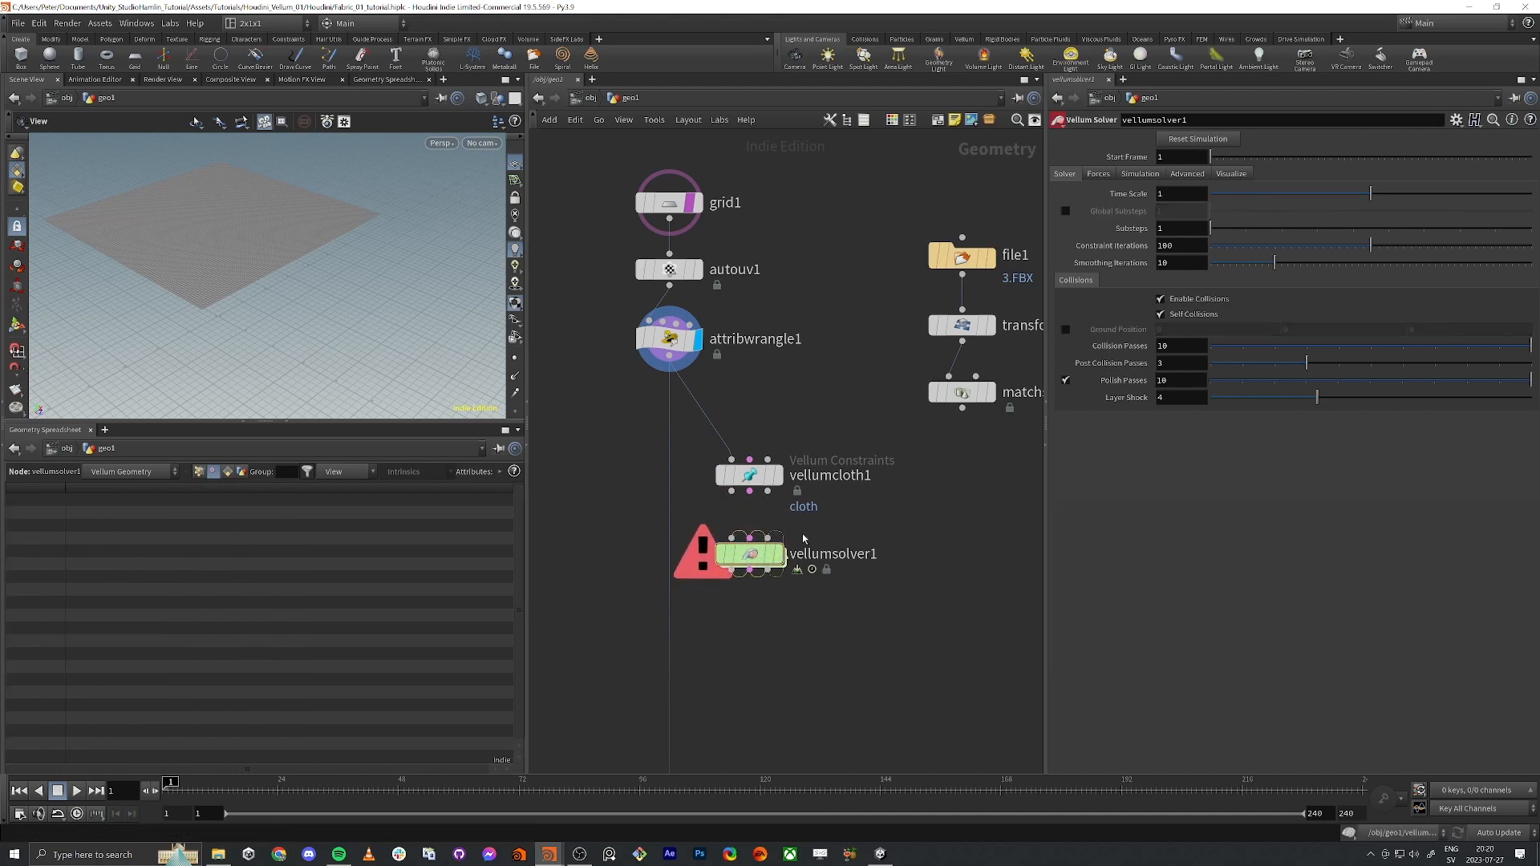
left_click_drag(733, 517, 768, 538)
Step: Display the cannon's Match Size node and wire it into the Vellum Solver's third input as the collision geometry
middle_click_drag(751, 682, 786, 588)
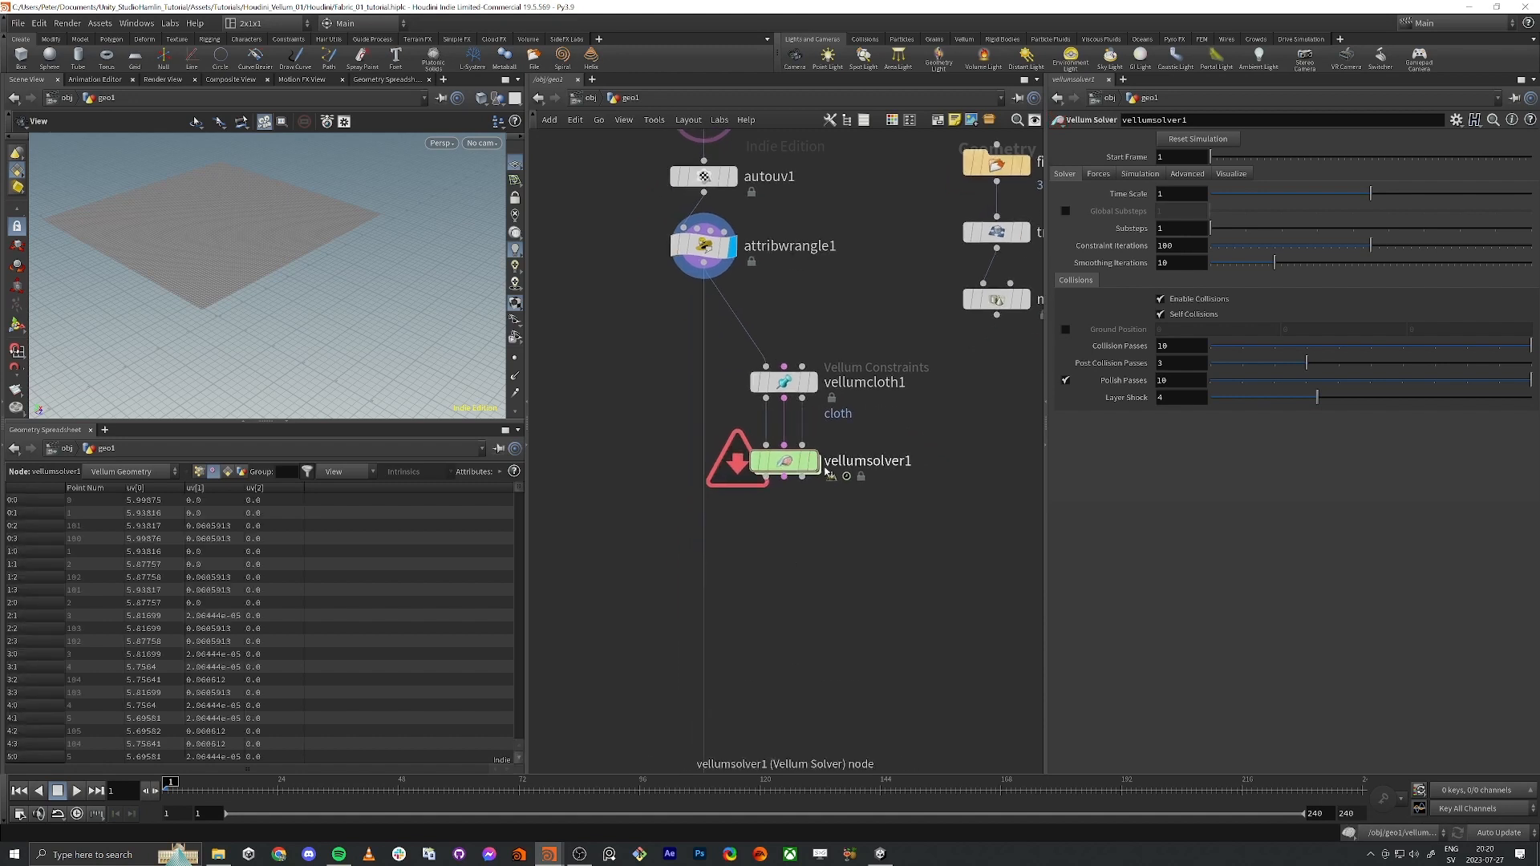
middle_click_drag(977, 464, 926, 528)
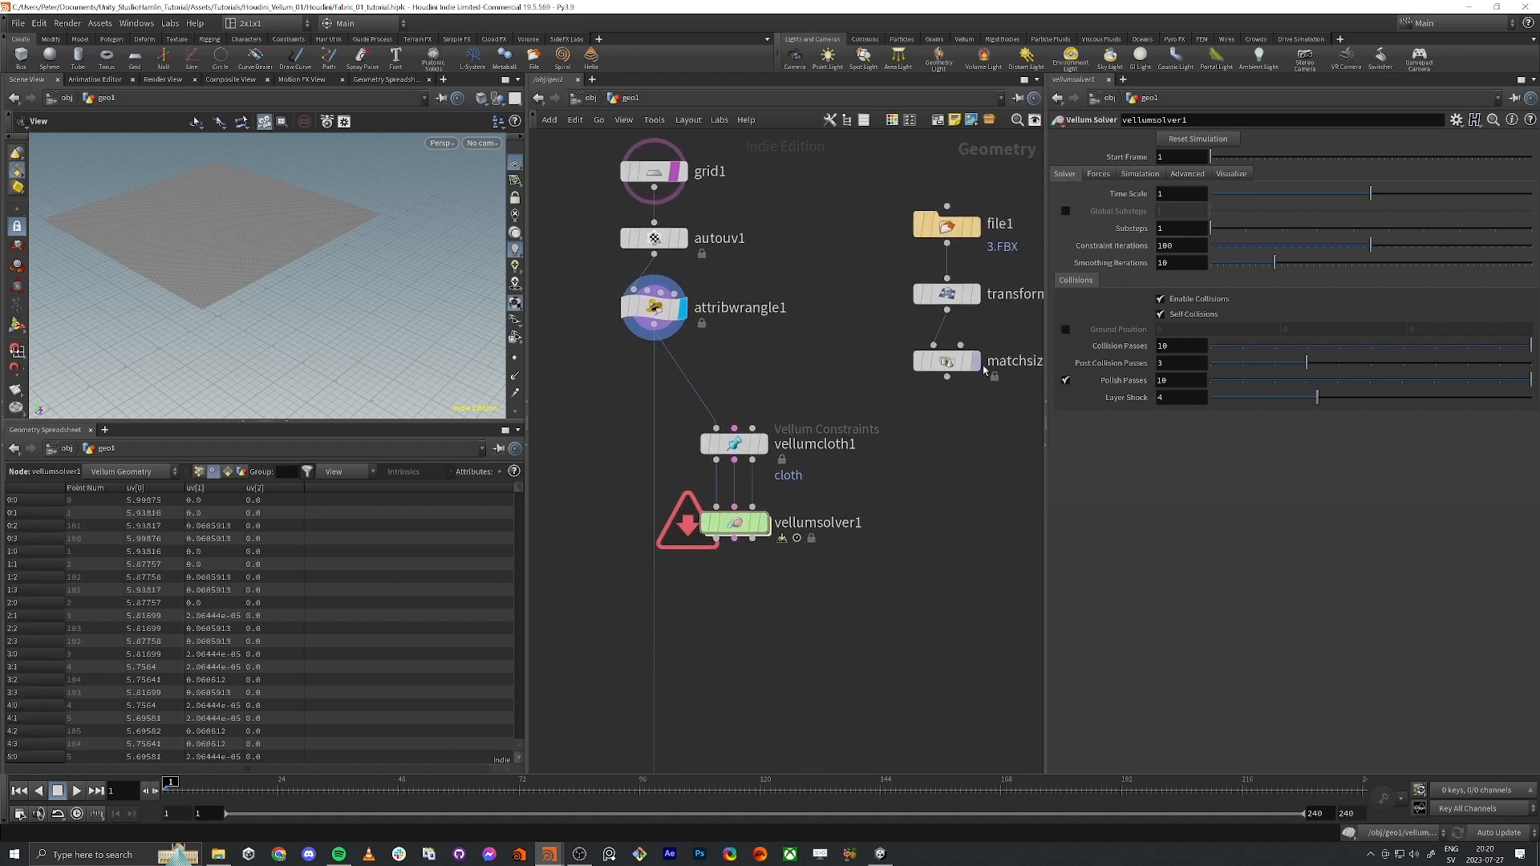
left_click(976, 361)
left_click(948, 361)
left_click_drag(195, 320, 158, 297)
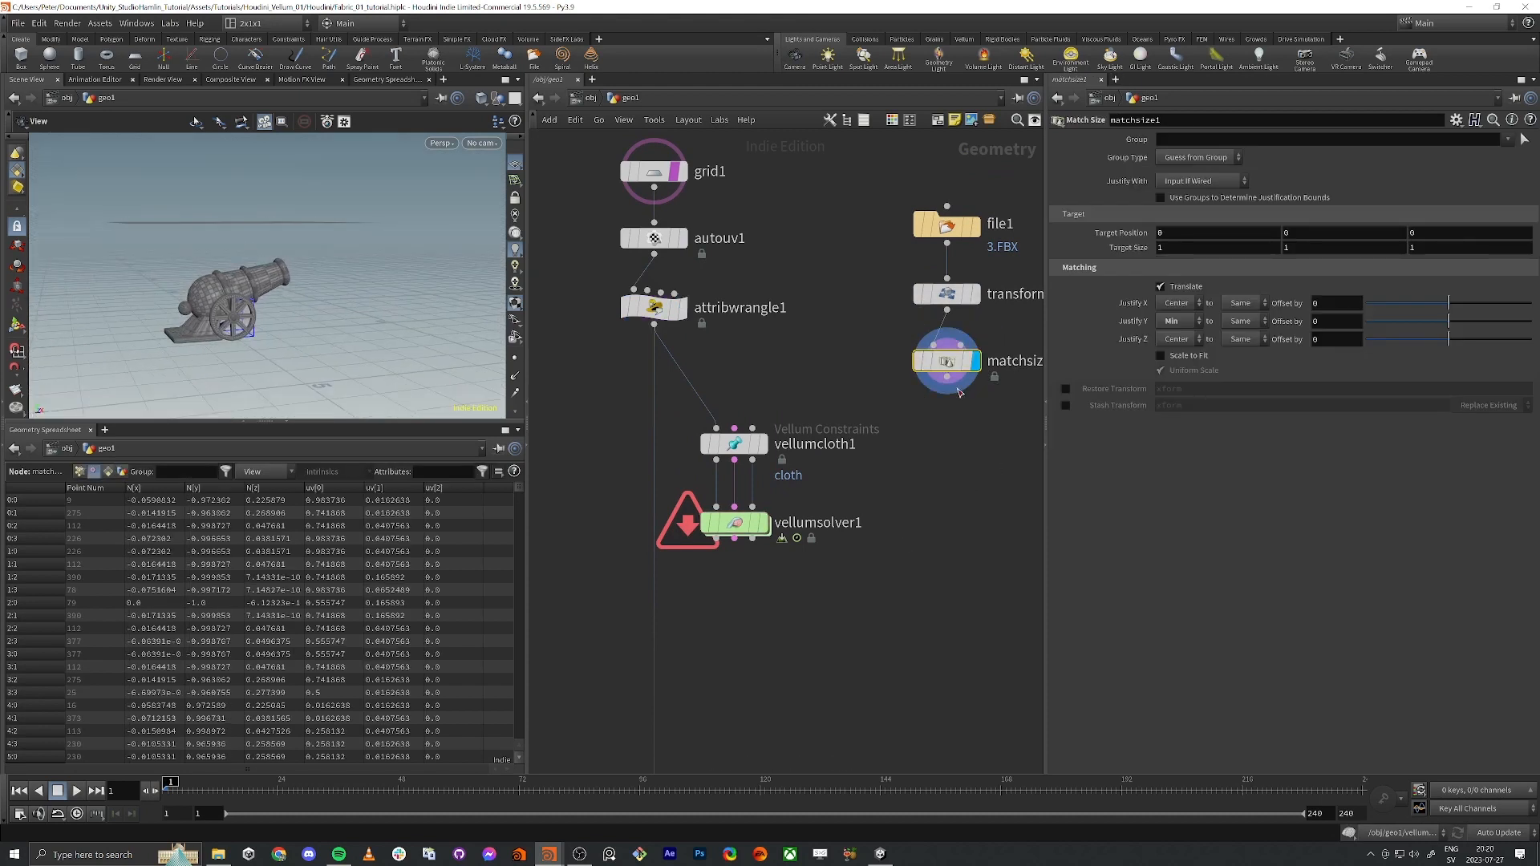
left_click_drag(960, 392, 799, 446)
mouse_move(754, 456)
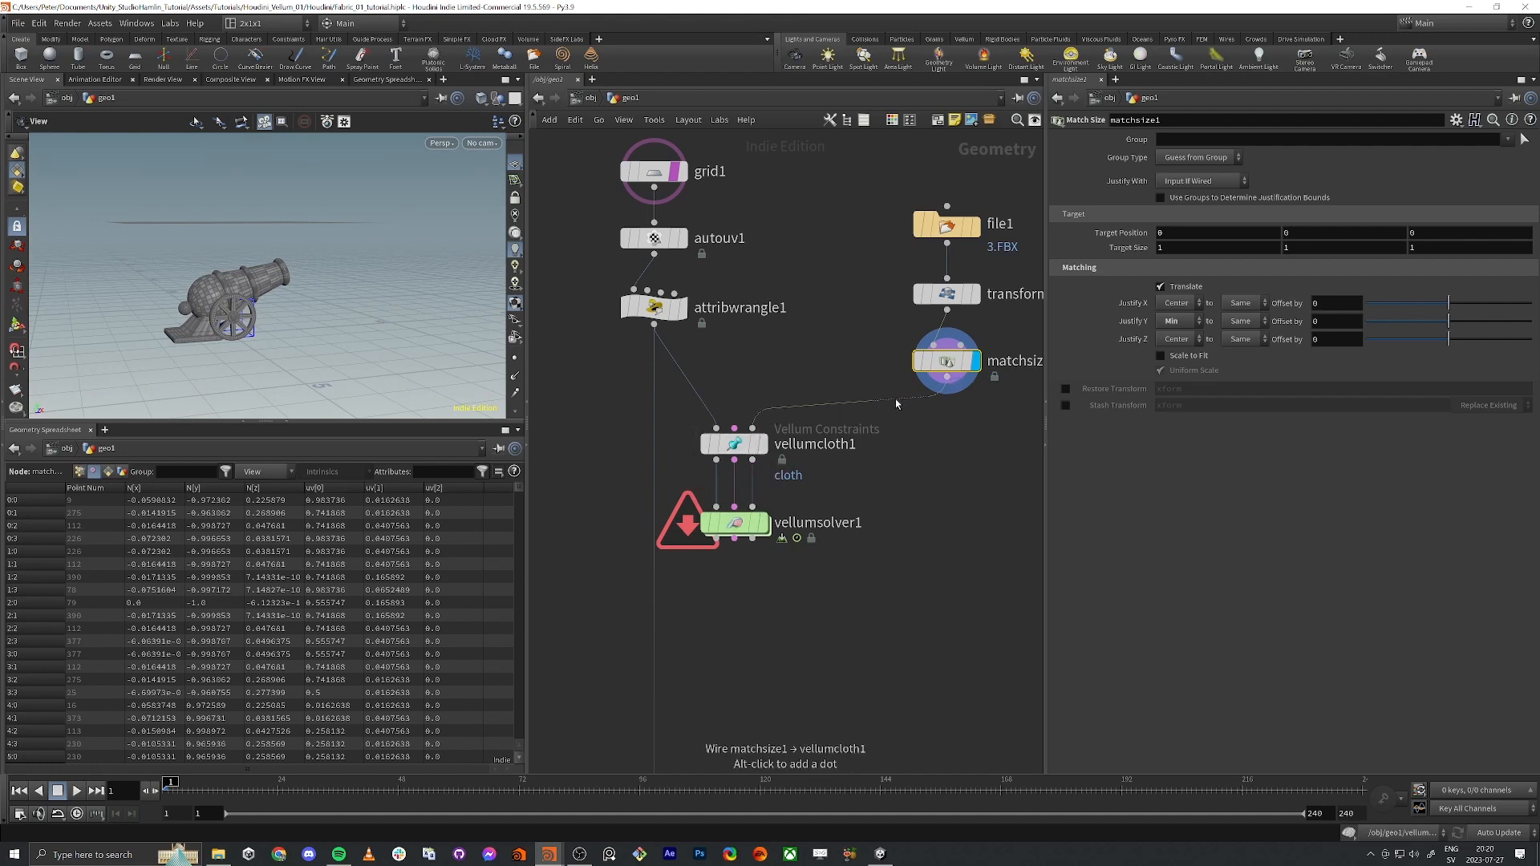
left_click_drag(947, 377, 792, 529)
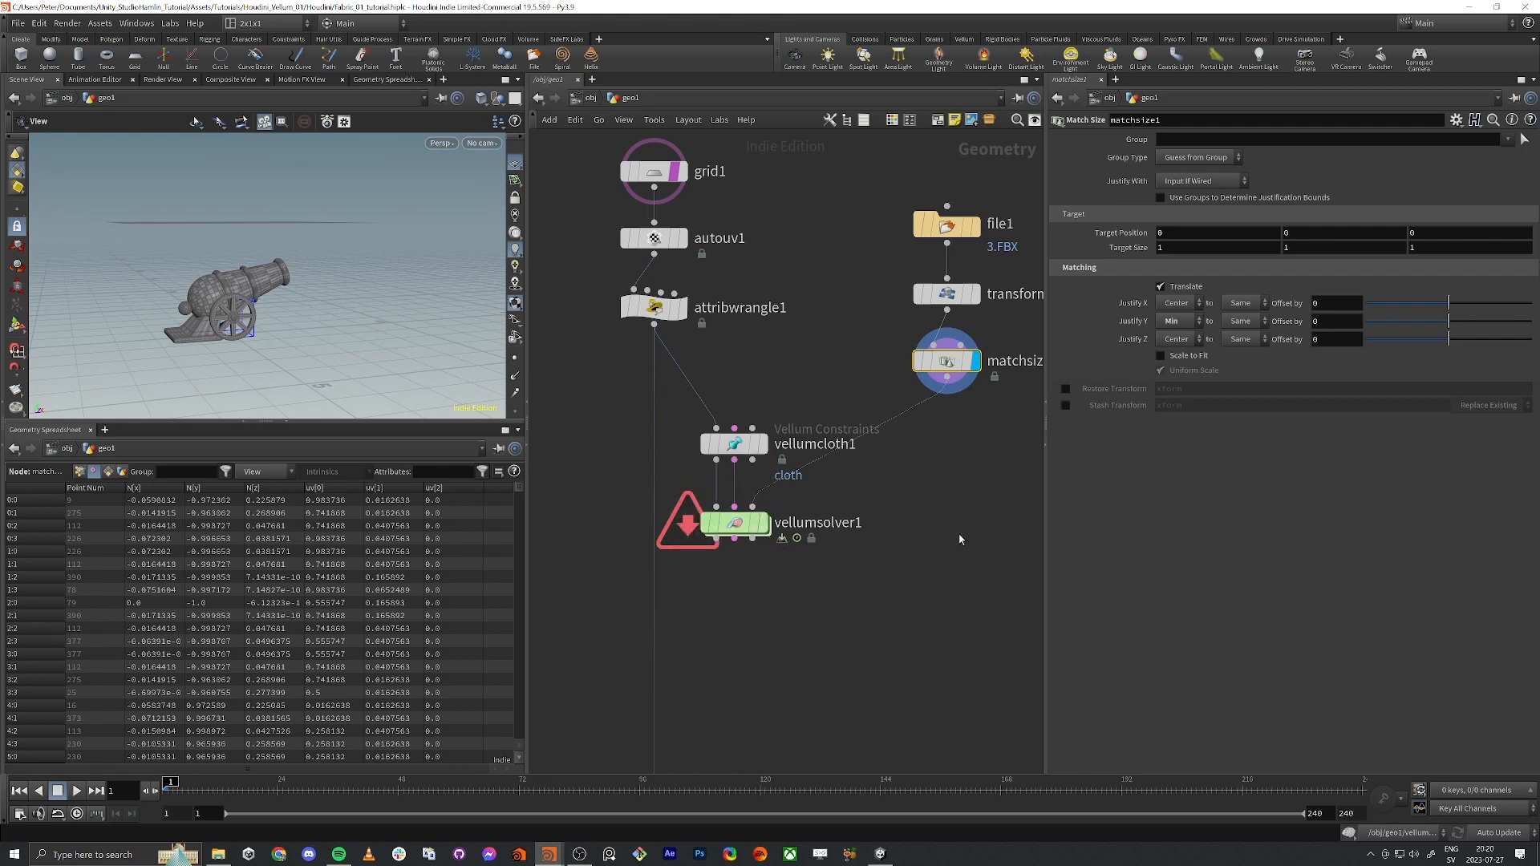
Step: Display the Vellum Solver and check its node information
left_click(744, 527)
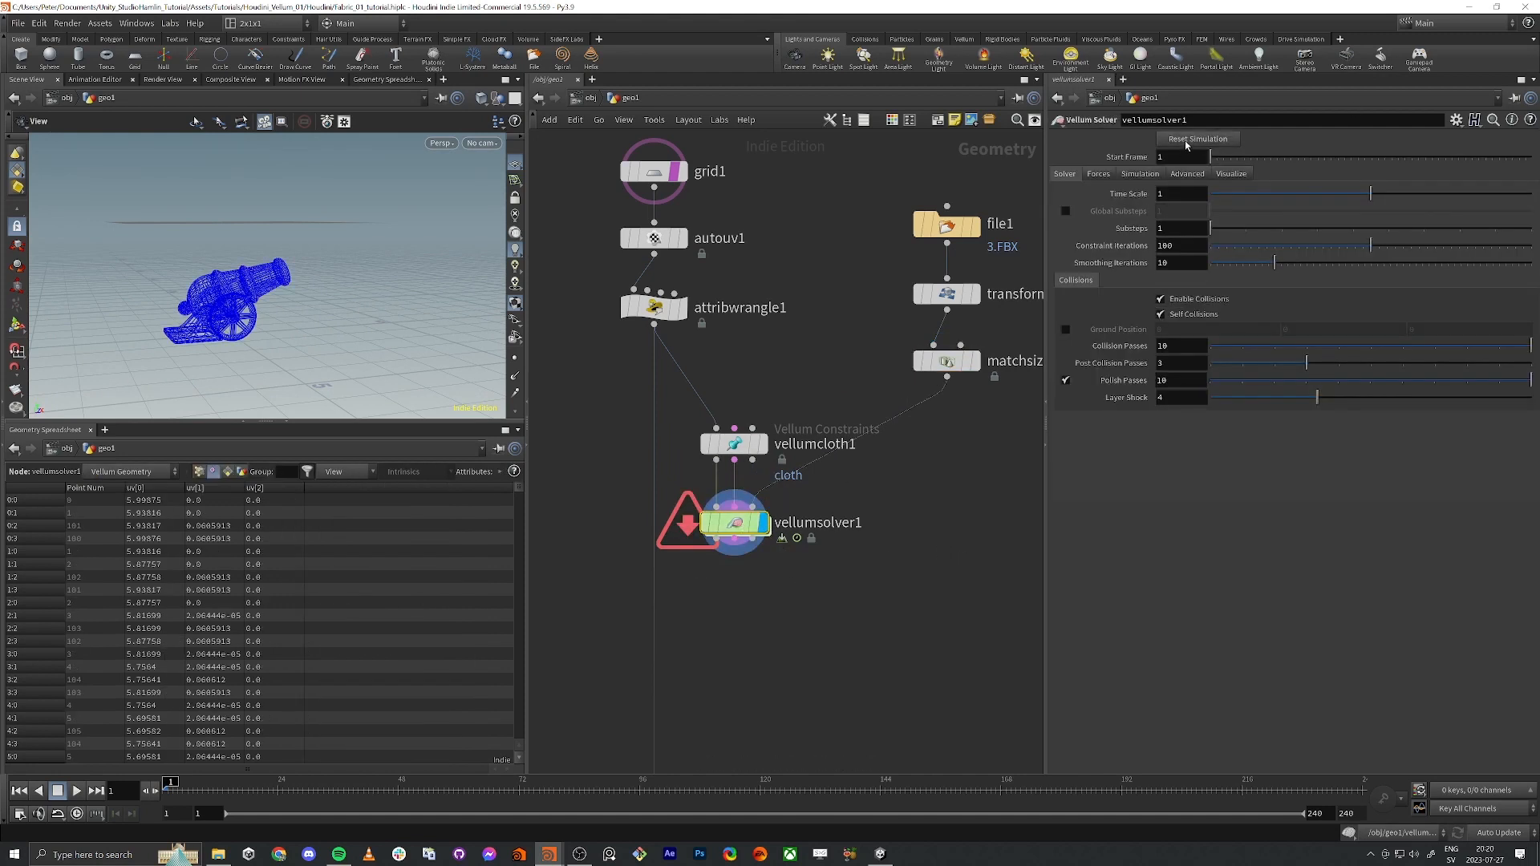
middle_click_drag(691, 533, 794, 484)
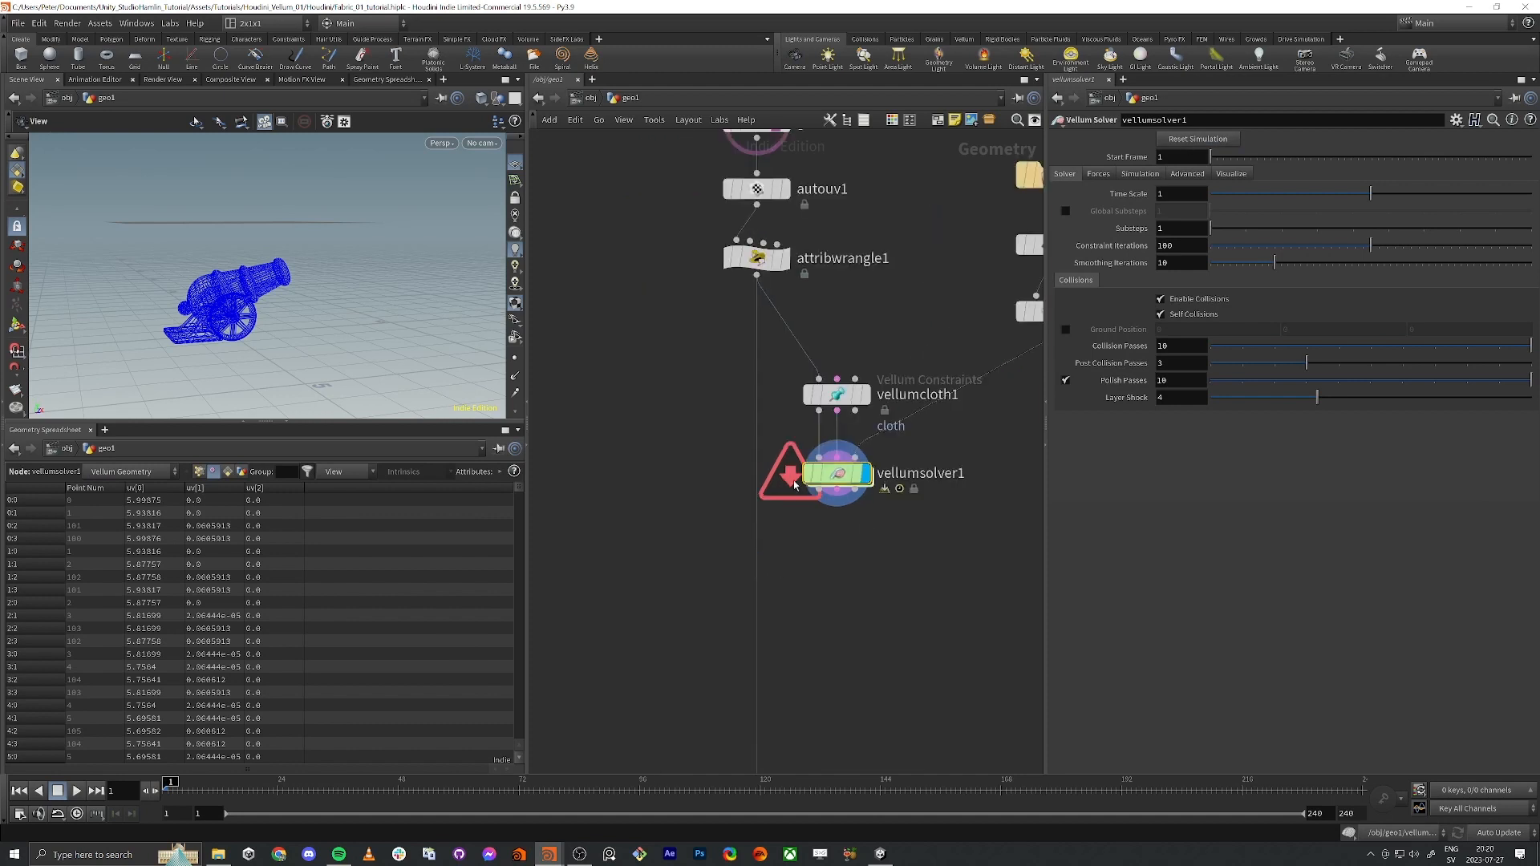
middle_click(834, 479)
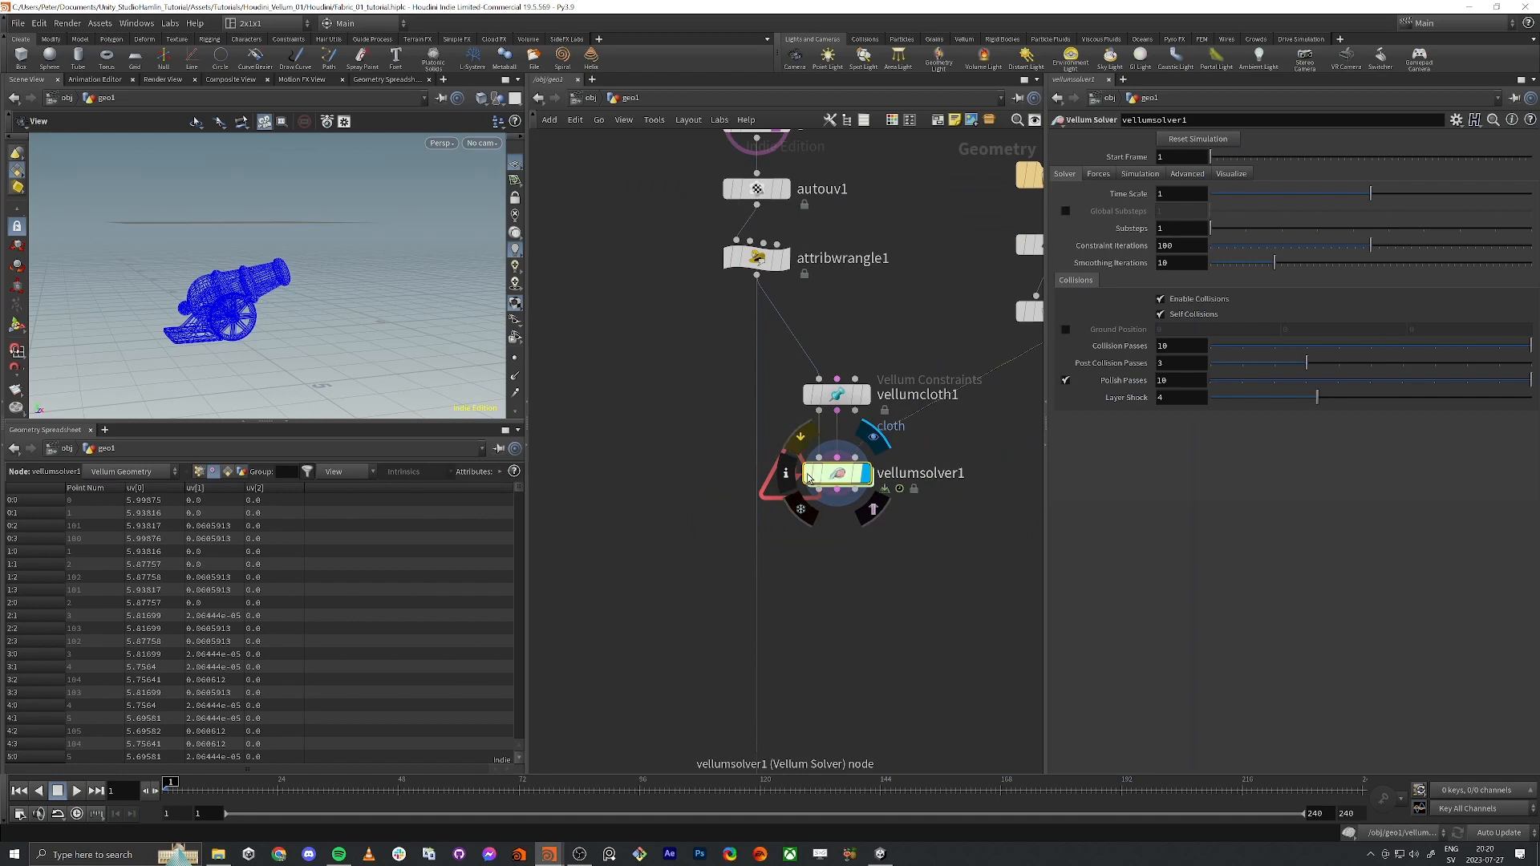
left_click(786, 474)
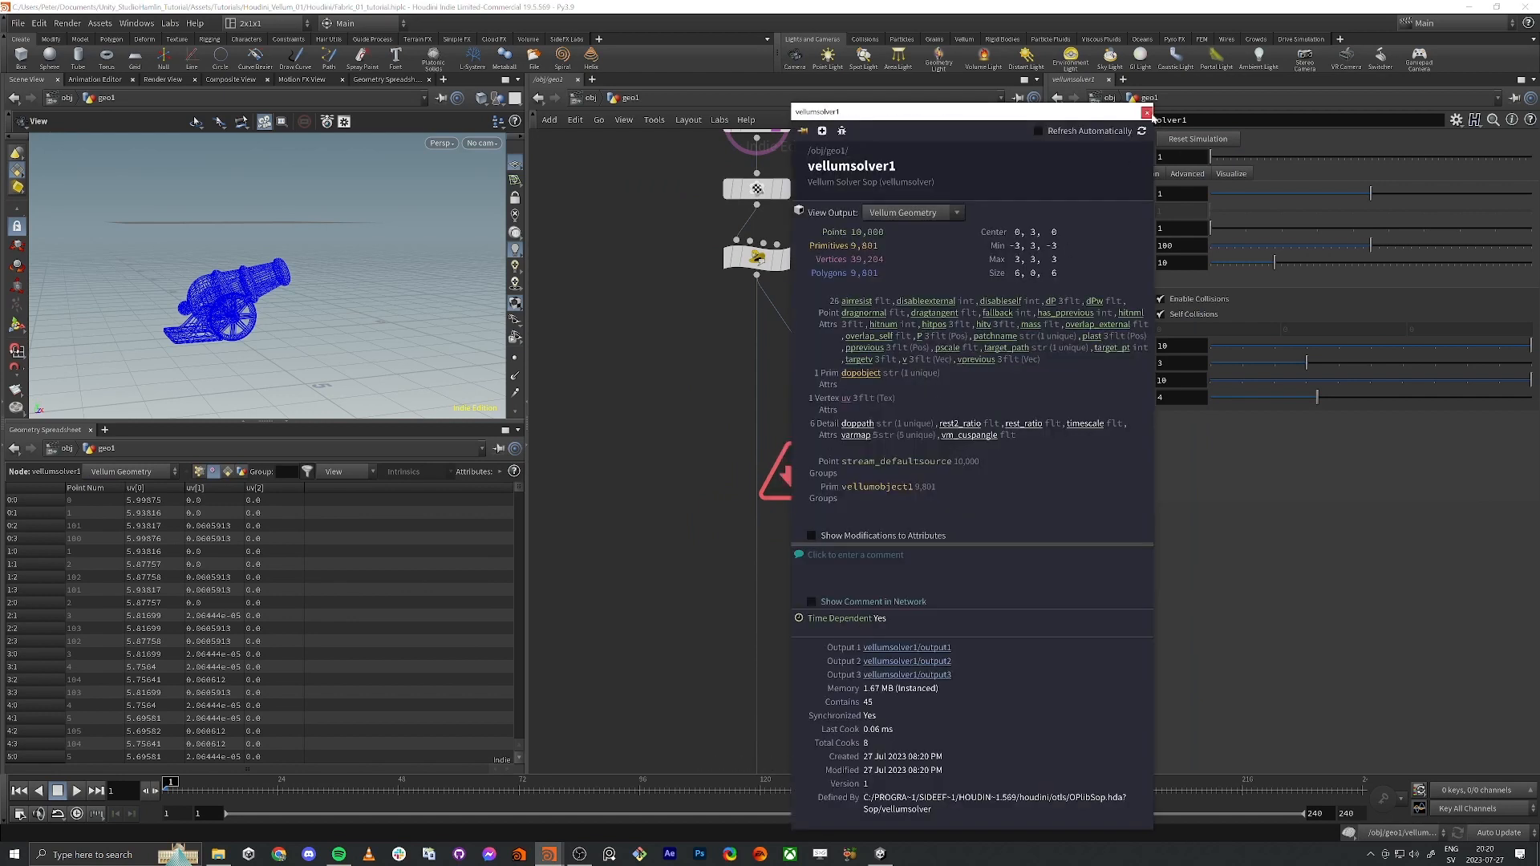
left_click(1147, 113)
middle_click_drag(822, 556, 819, 522)
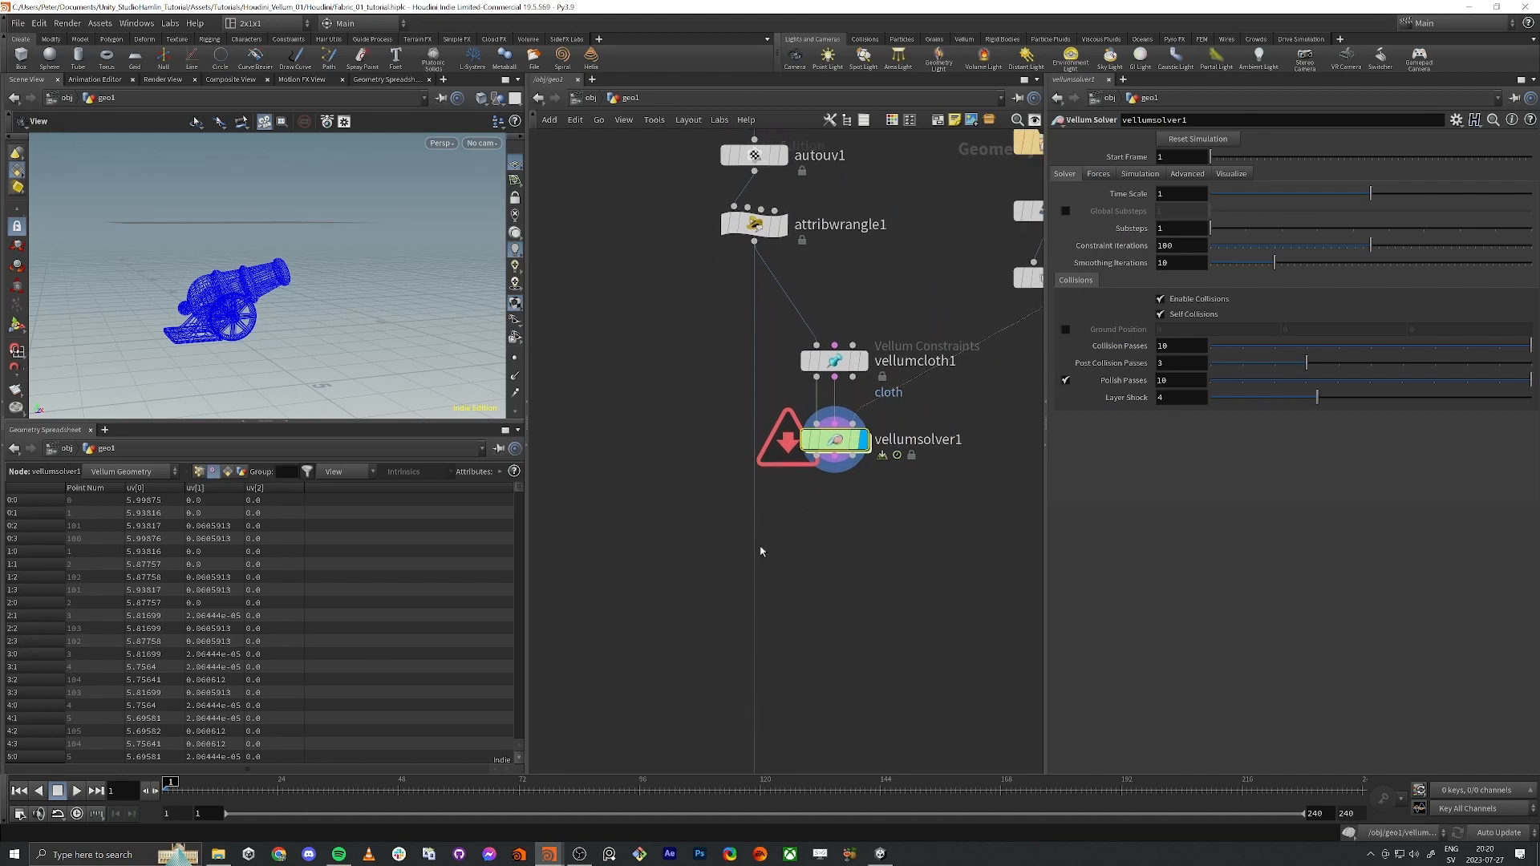
Step: Play the cloth simulation to about frame 45, examine the drape over the cannon, and return to frame 1
left_click(77, 791)
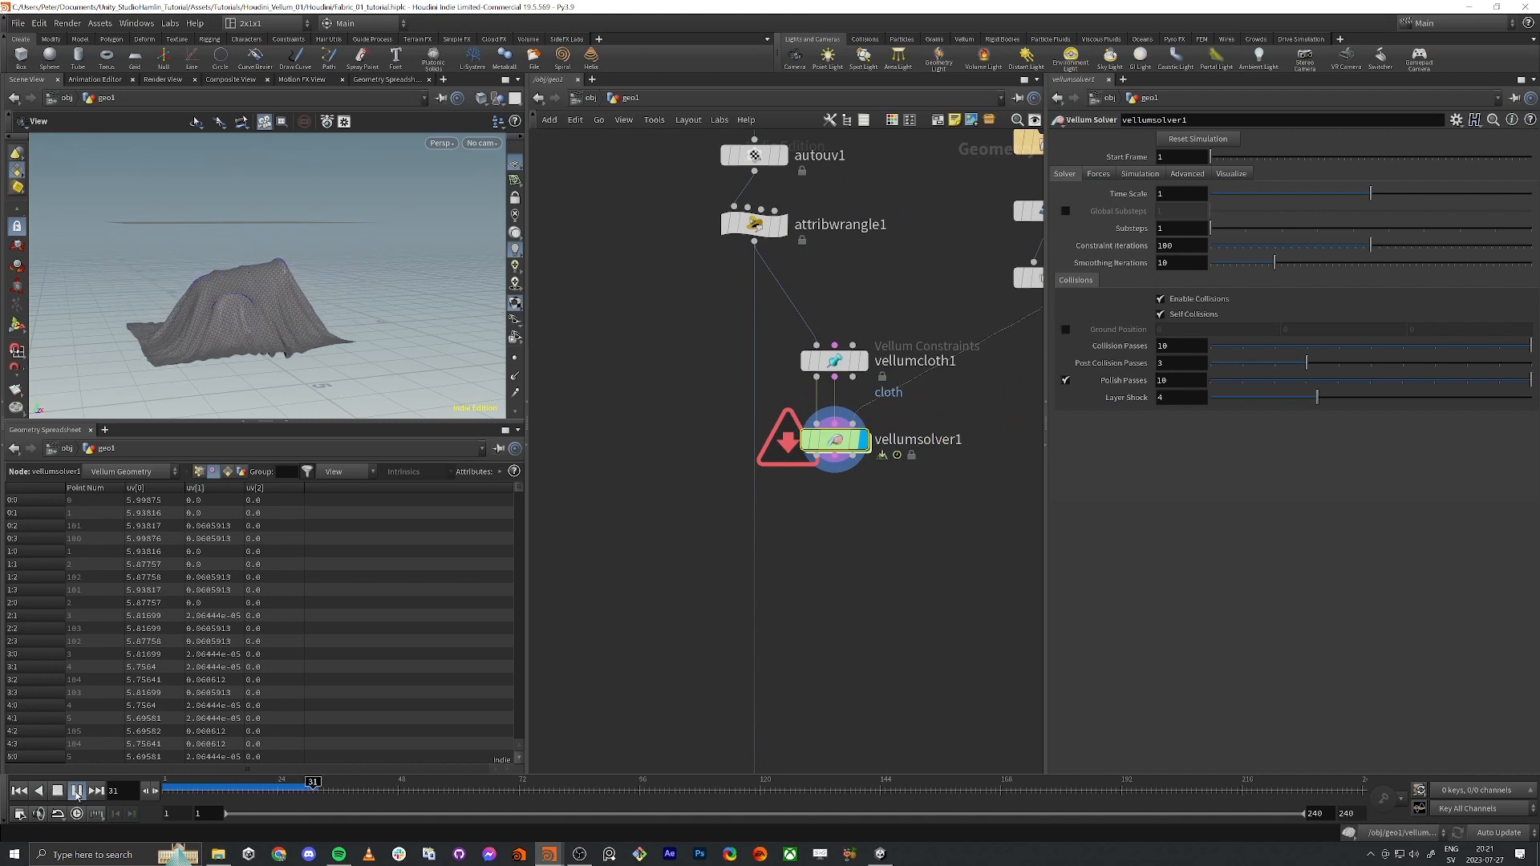
left_click(74, 794)
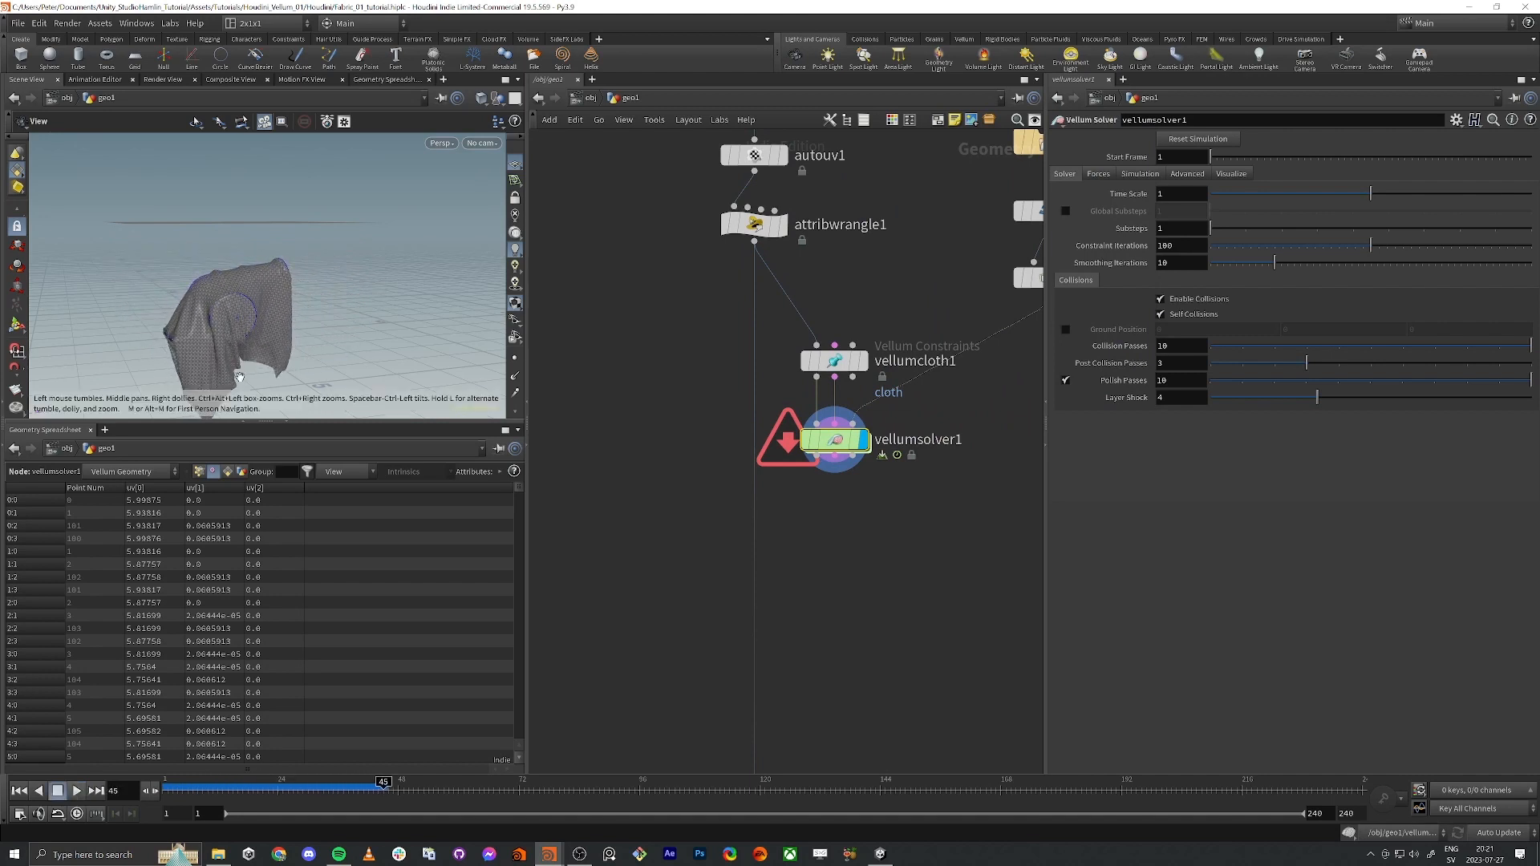
left_click_drag(172, 333, 298, 327)
left_click_drag(368, 785, 170, 785)
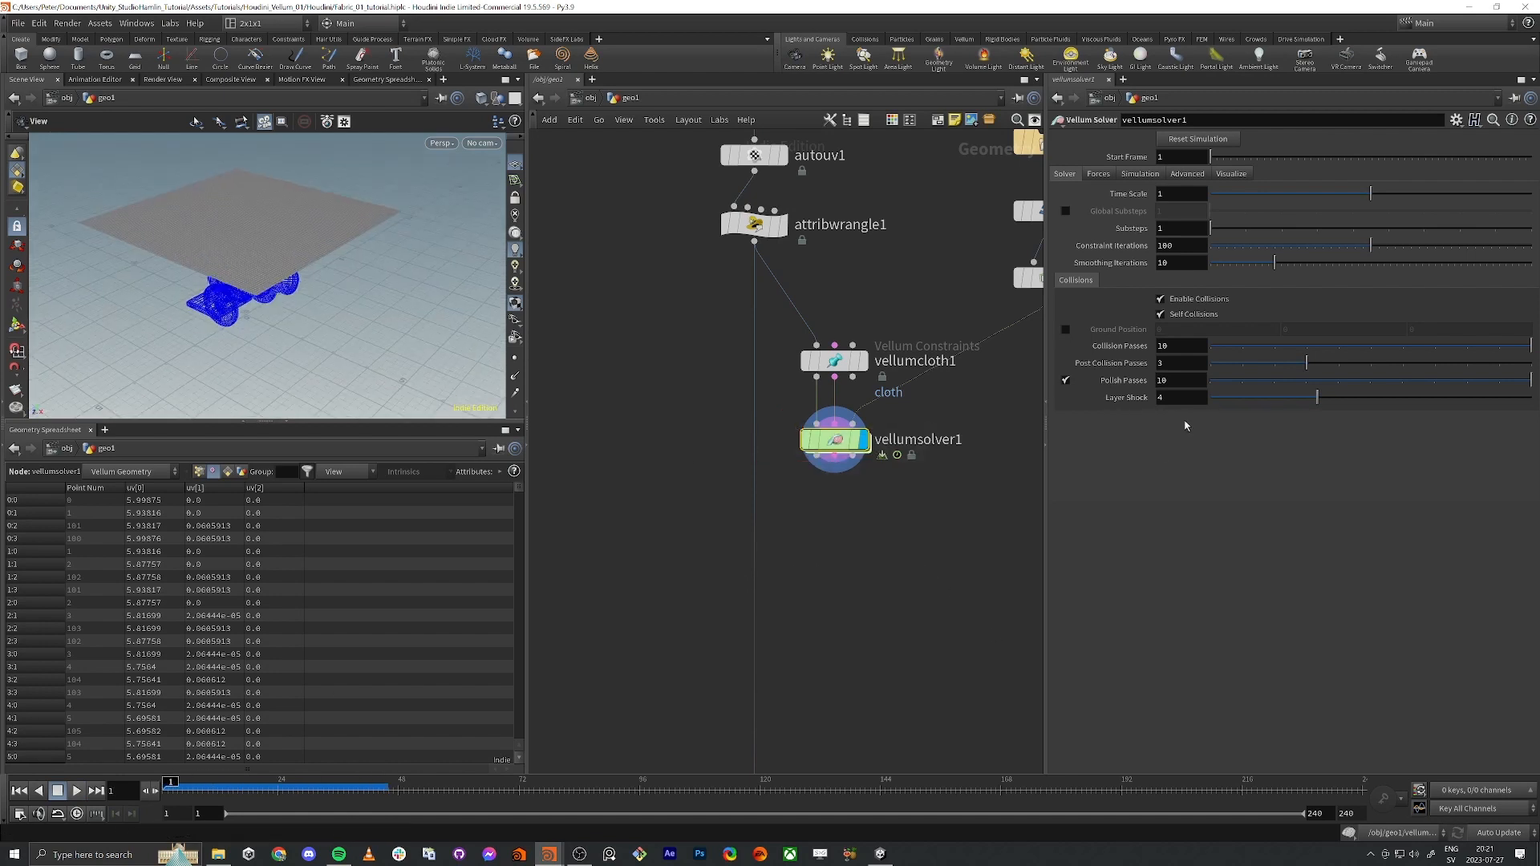
Step: Enable the solver's Ground Position and replay the simulation to frame 66 to settle the cloth over the cannon
left_click(1065, 331)
mouse_move(237, 301)
left_mouse_down()
mouse_move(258, 319)
mouse_move(248, 330)
left_mouse_up()
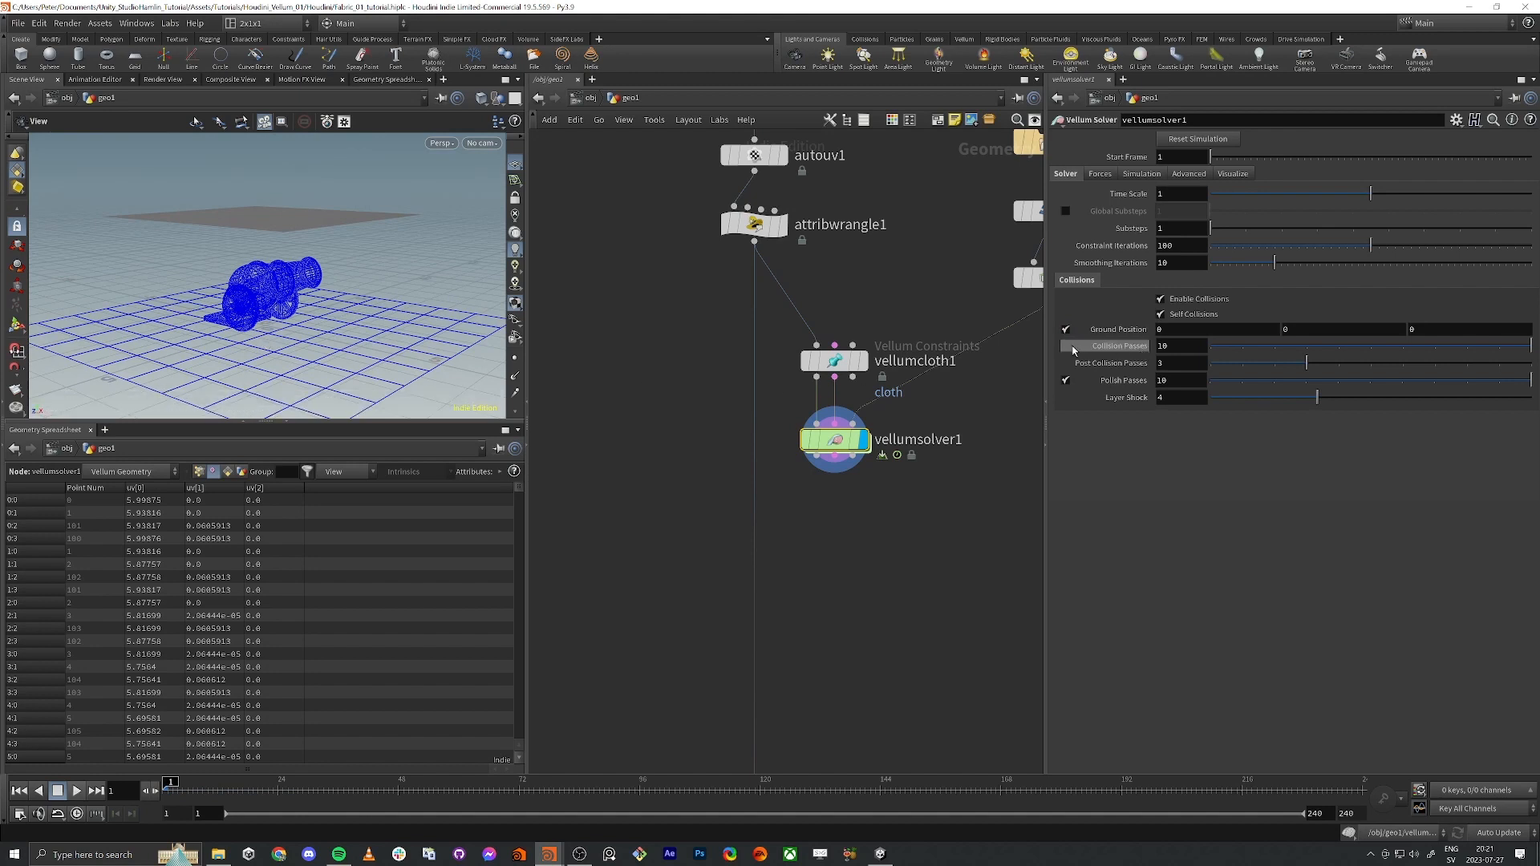
left_click(77, 792)
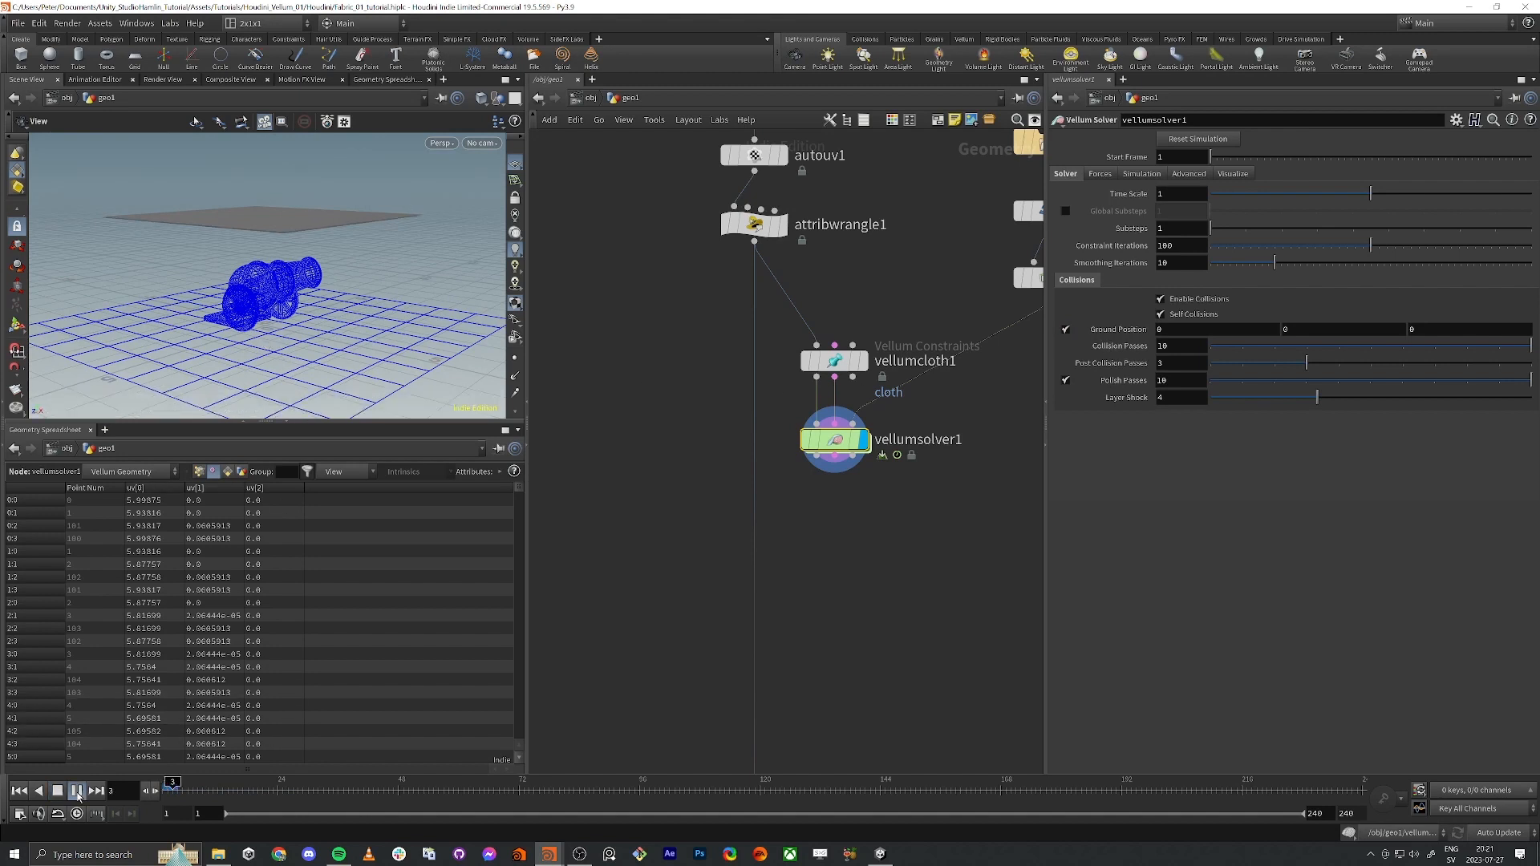
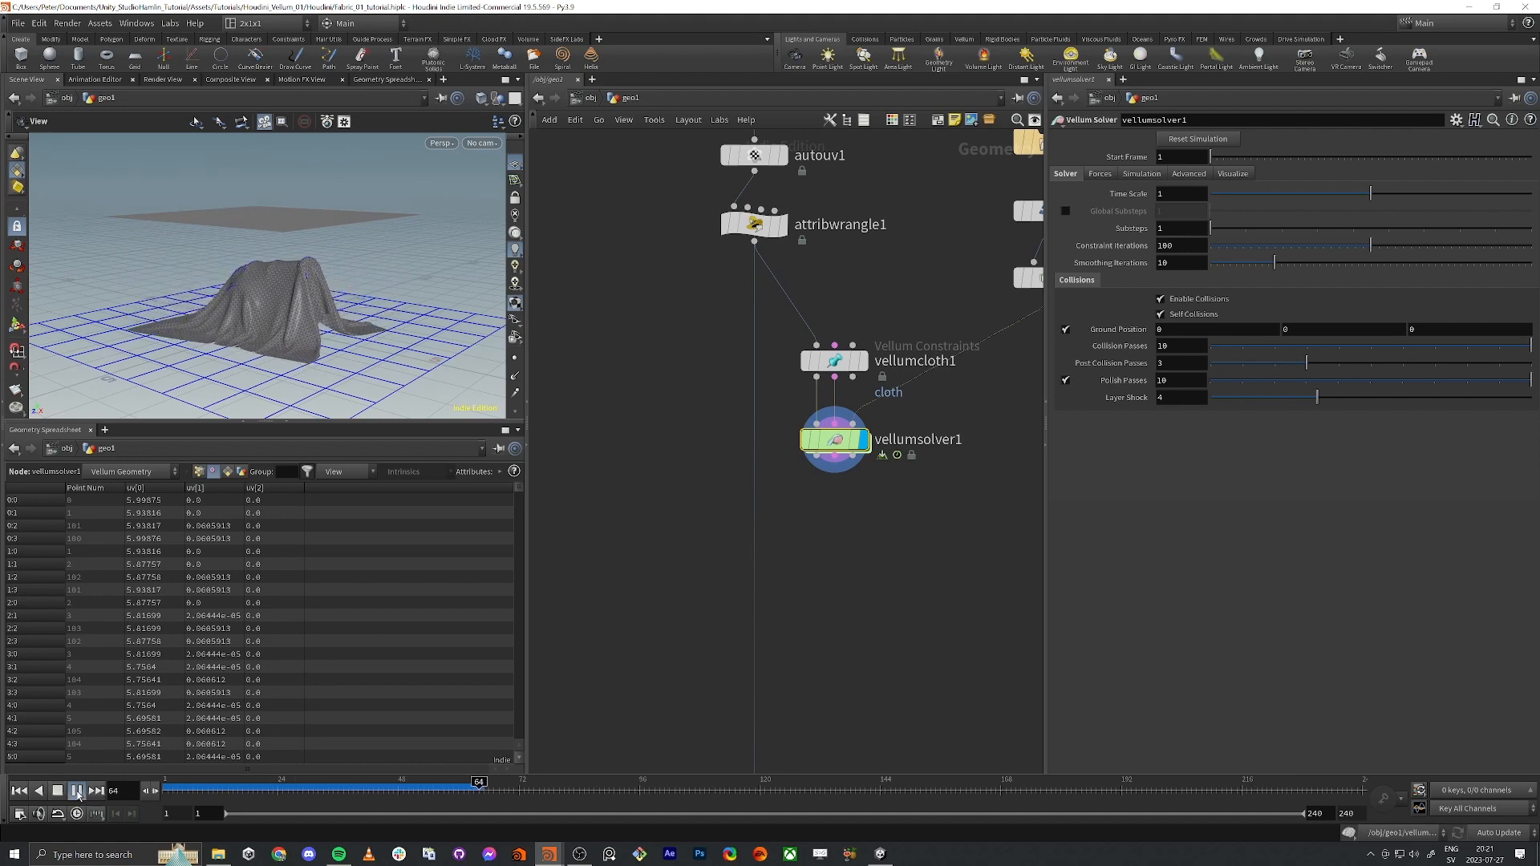
left_click(78, 795)
left_click_drag(341, 261, 265, 317)
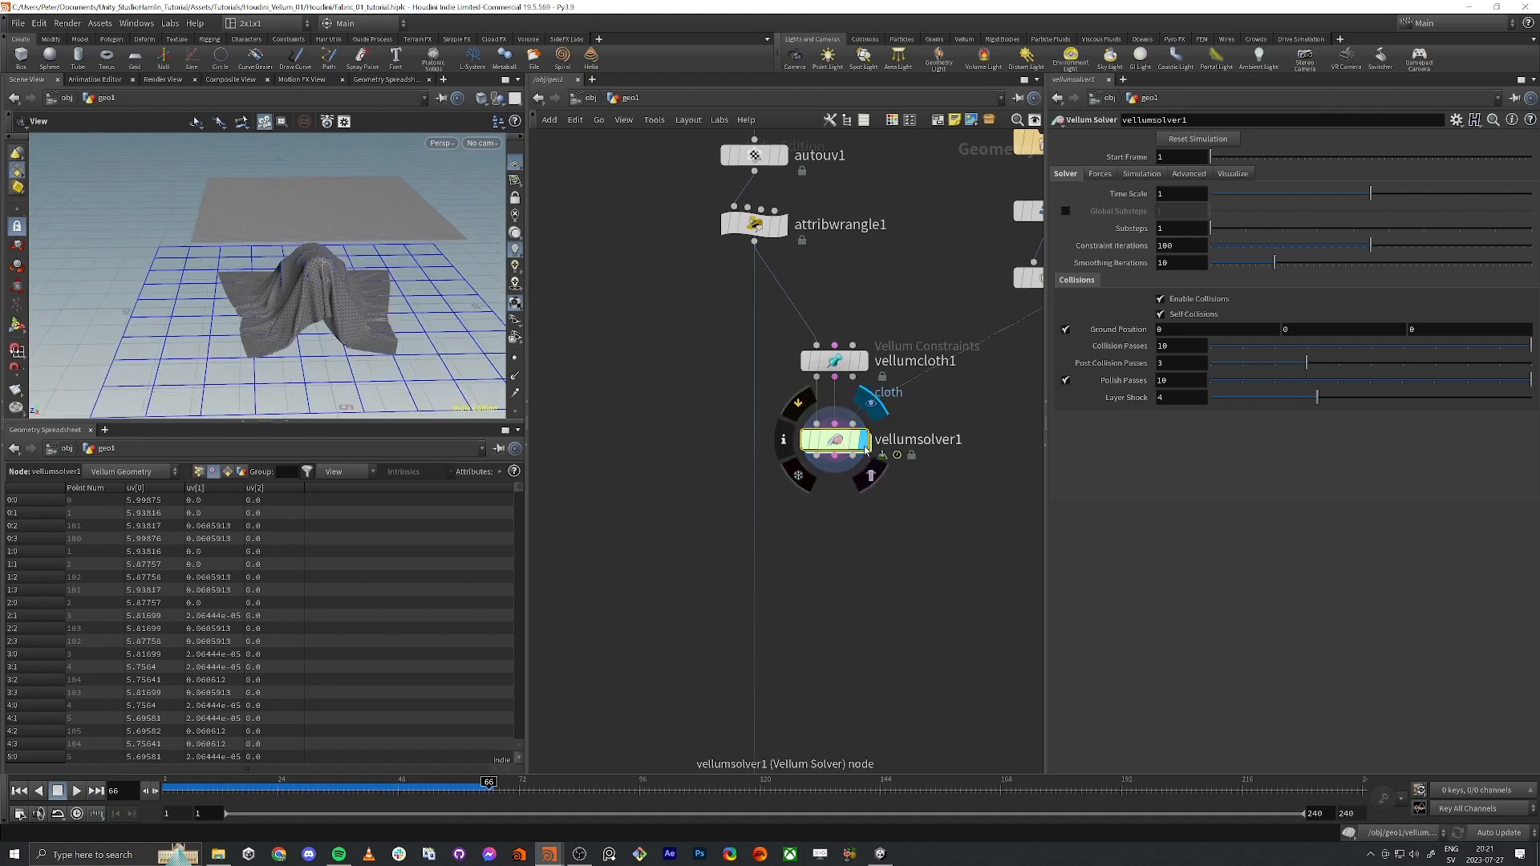
Step: Turn off the template display of the flat cloth plane and view the draped fabric up close
left_click(871, 475)
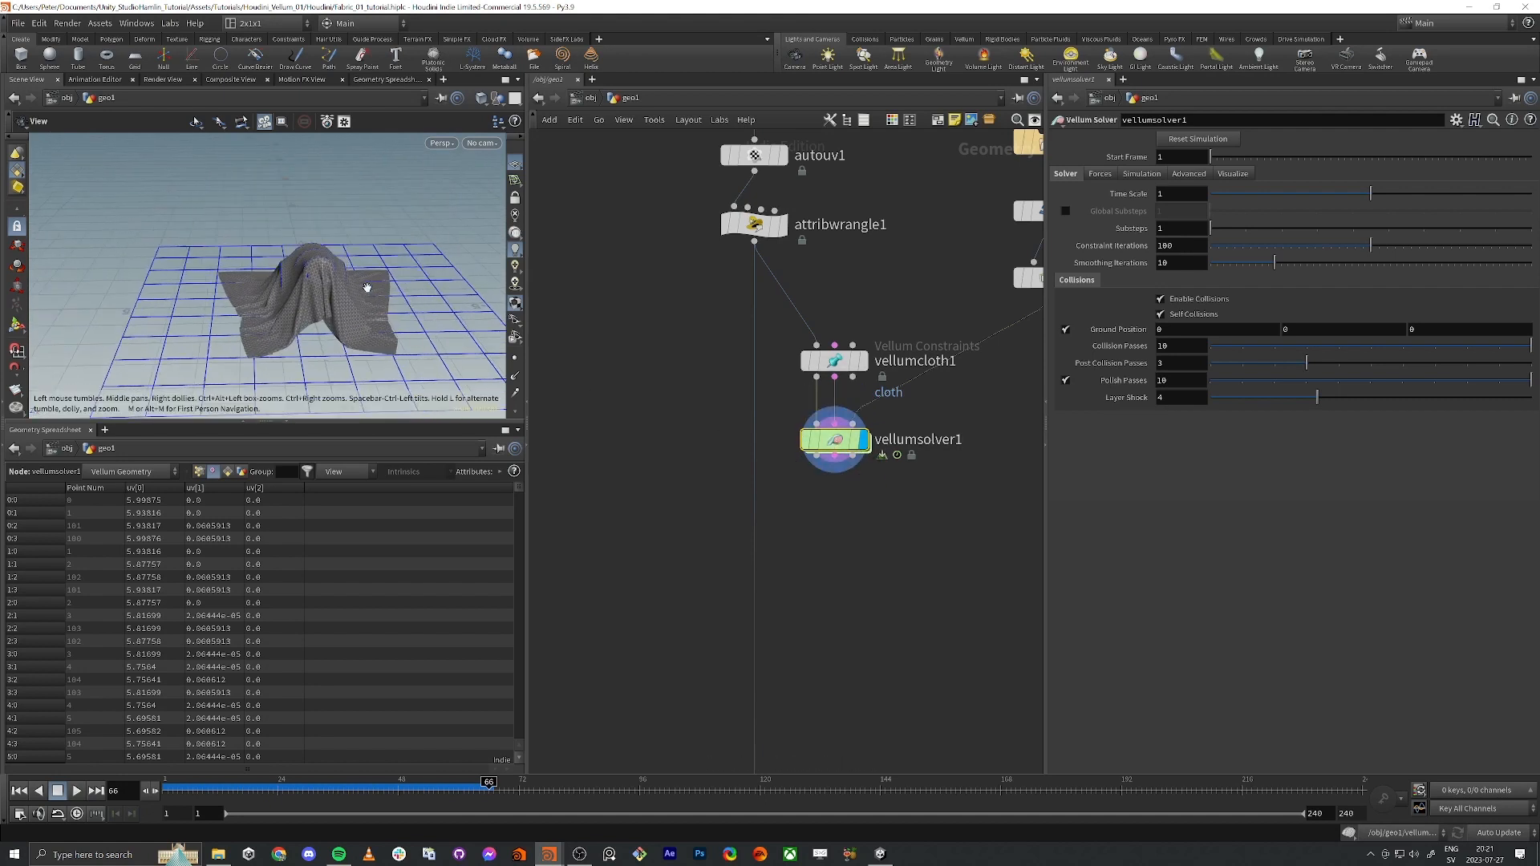
left_click_drag(367, 287, 263, 312)
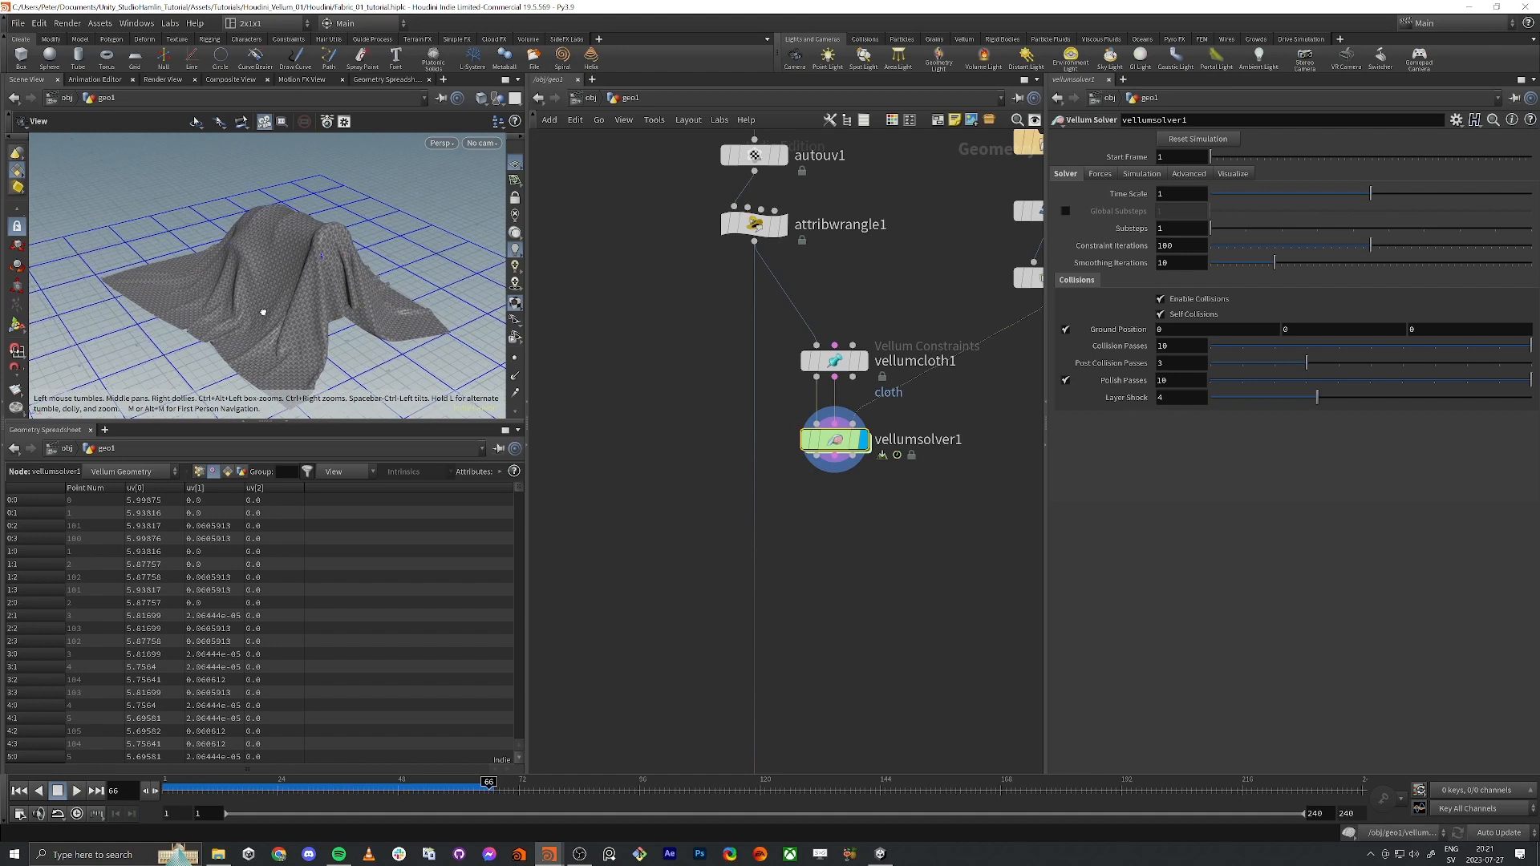
Step: Connect the Vellum Solver's output to the existing transform1 and rop_fbx1 nodes further down the network
middle_click_drag(787, 539, 809, 435)
middle_click_drag(838, 366, 827, 350)
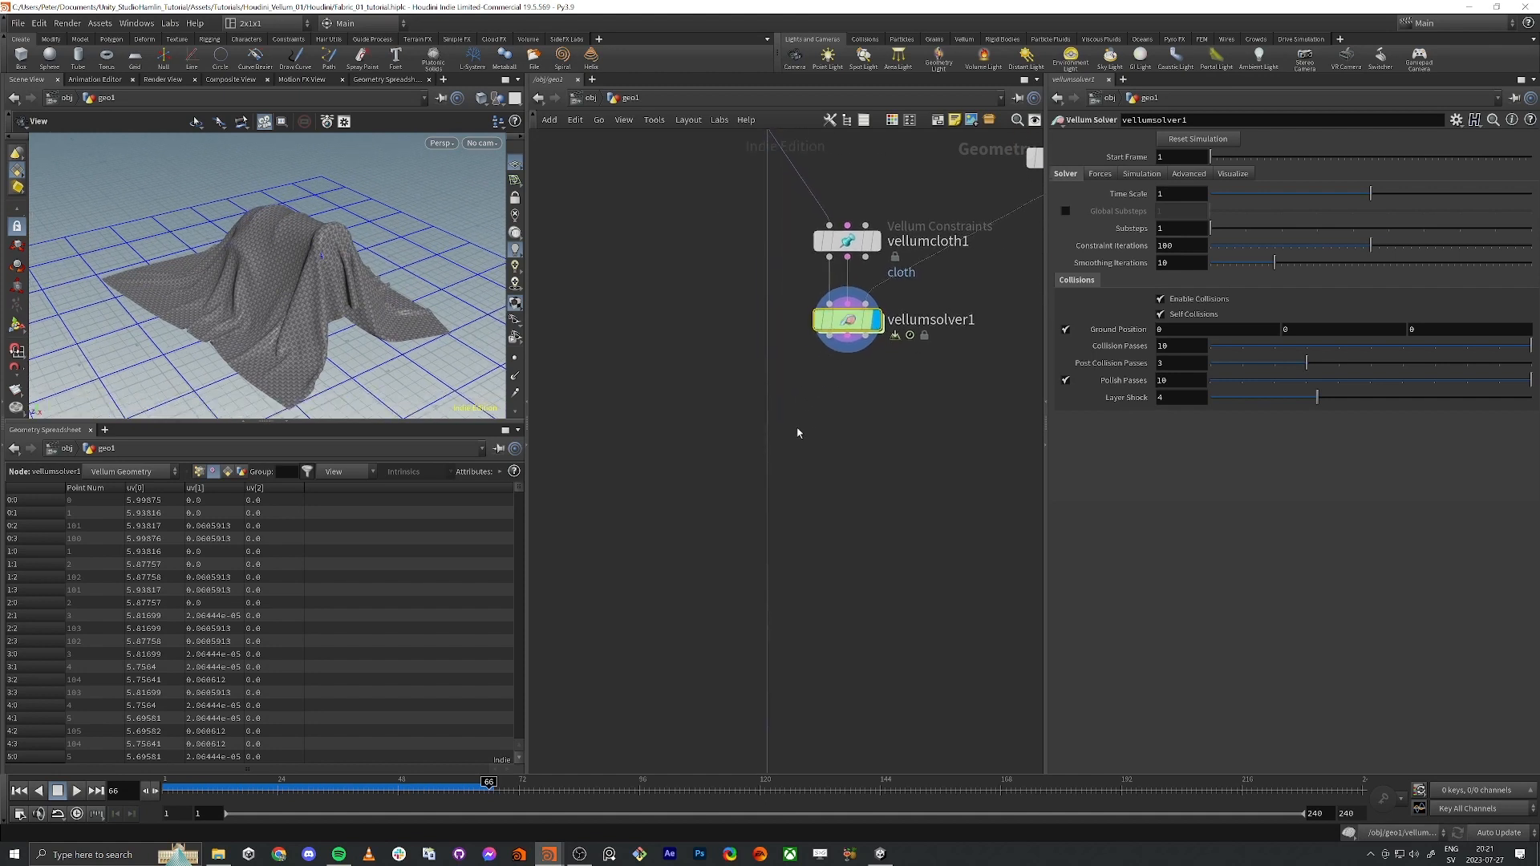
scroll(798, 431, "down", 1)
left_click_drag(773, 410, 824, 353)
scroll(838, 531, "down", 1)
middle_click_drag(778, 734, 791, 513)
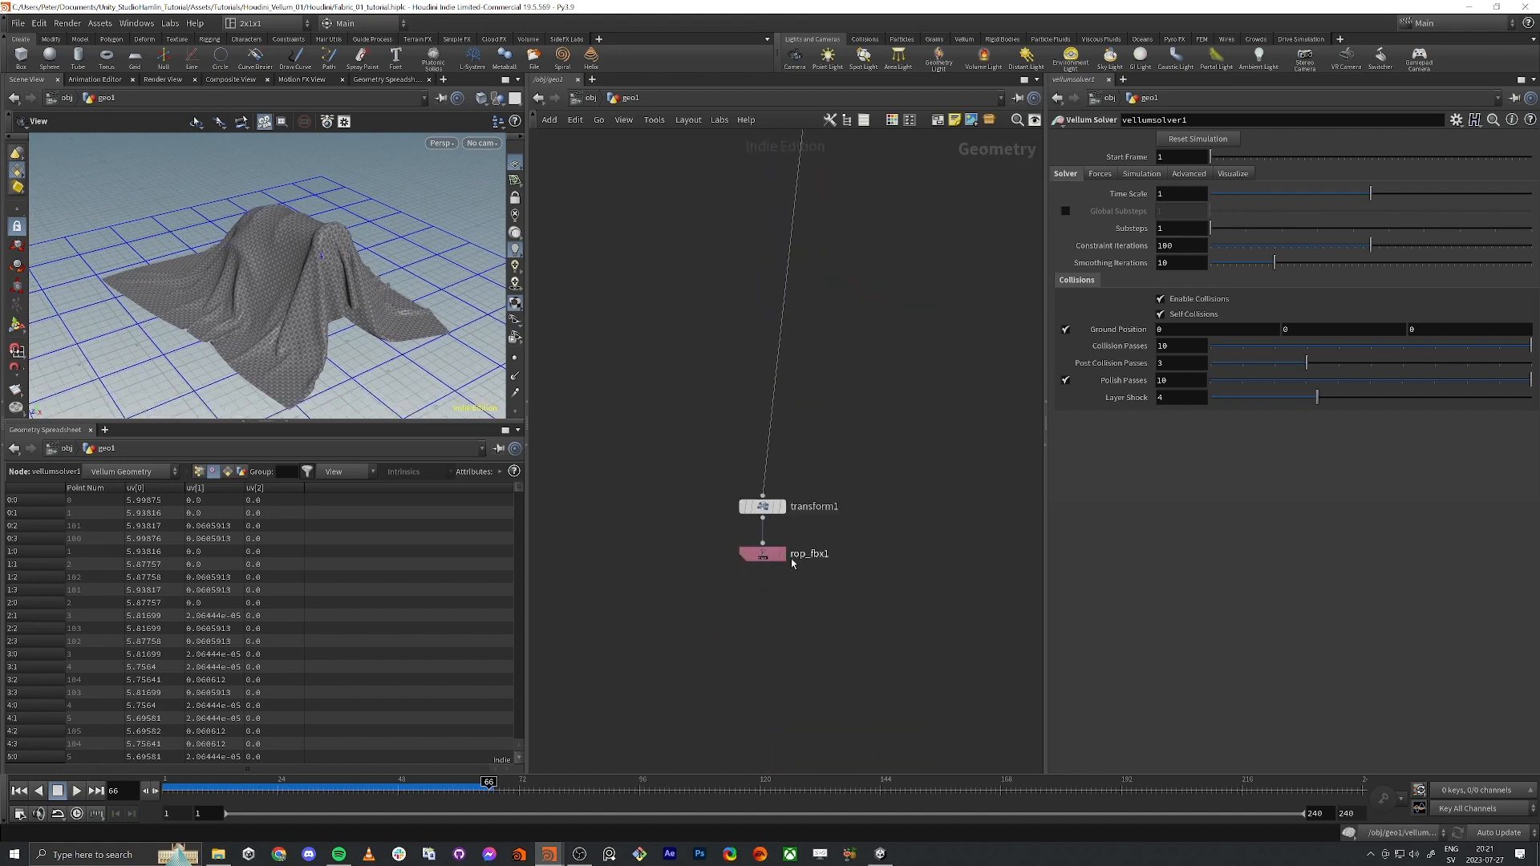
left_click_drag(670, 598, 839, 542)
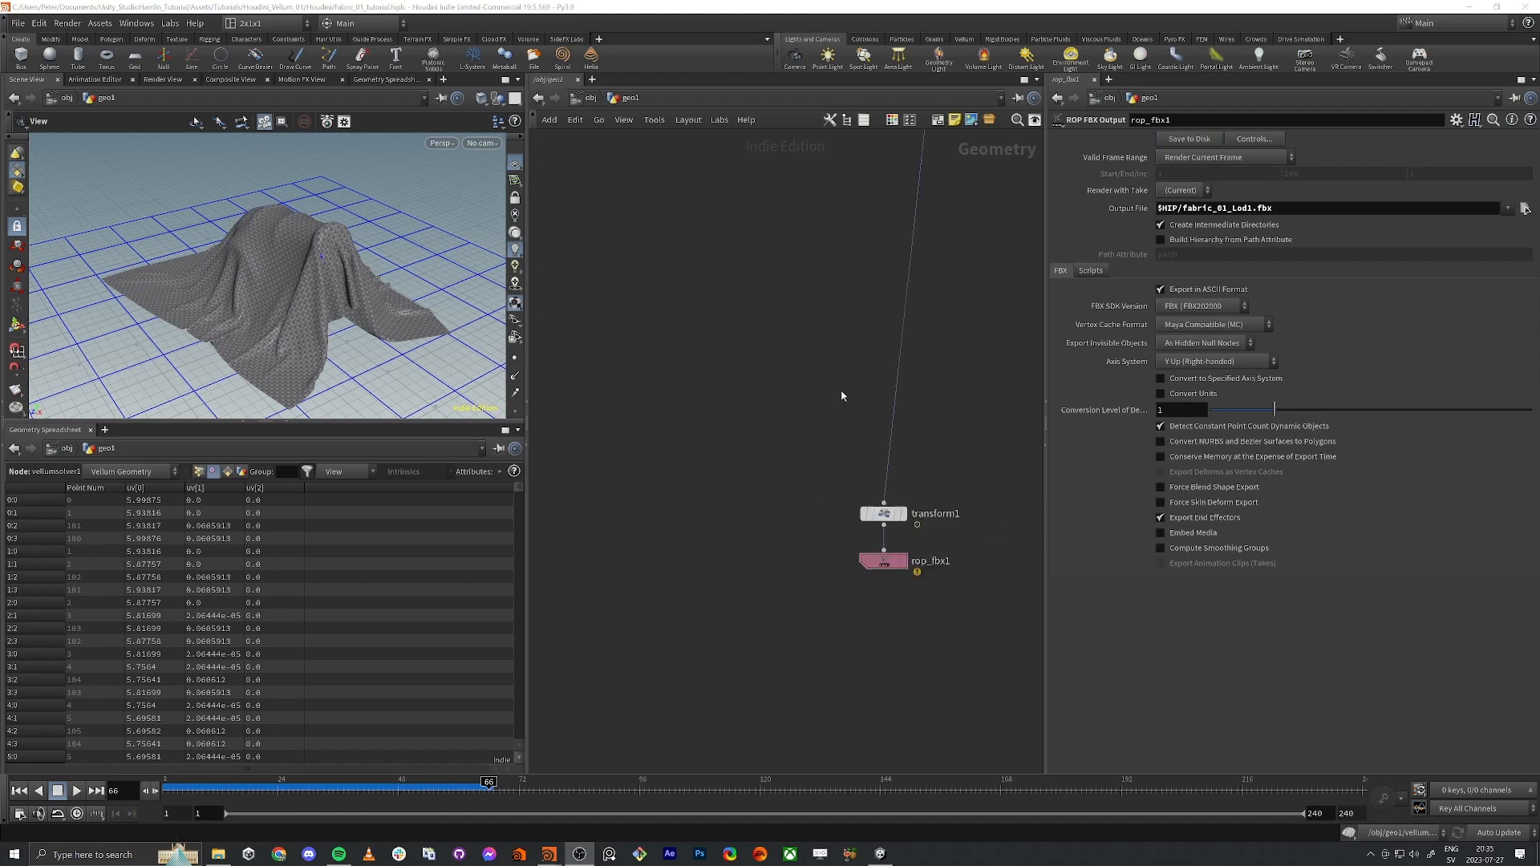
Step: Switch to Unity, maximize it, and inspect the exported fabric's folds and edges up close
key("alt+Tab")
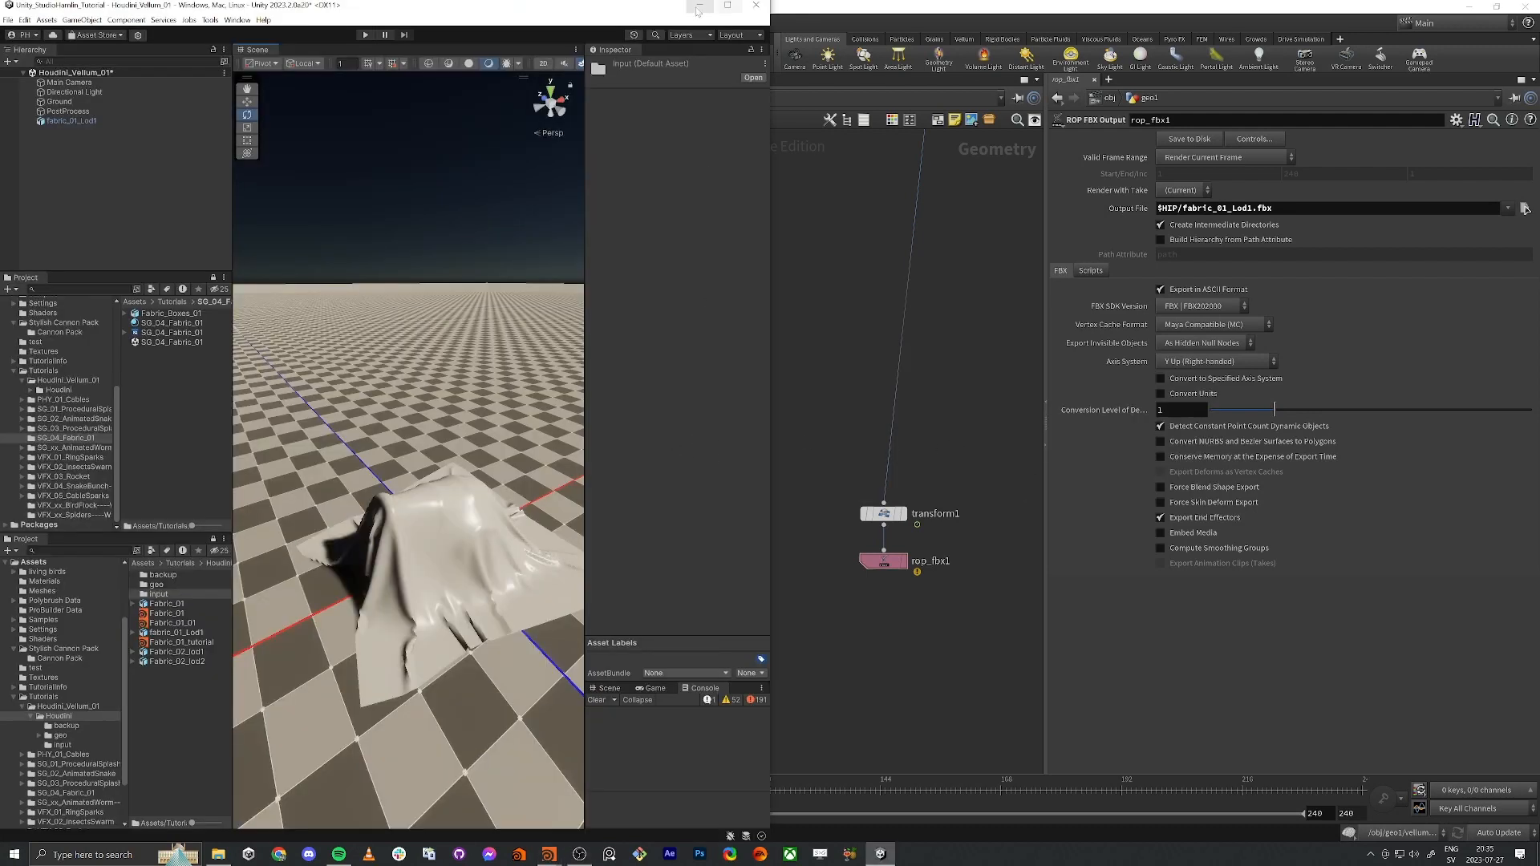
left_click_drag(678, 8, 812, 3)
left_click_drag(755, 408, 912, 411, "alt")
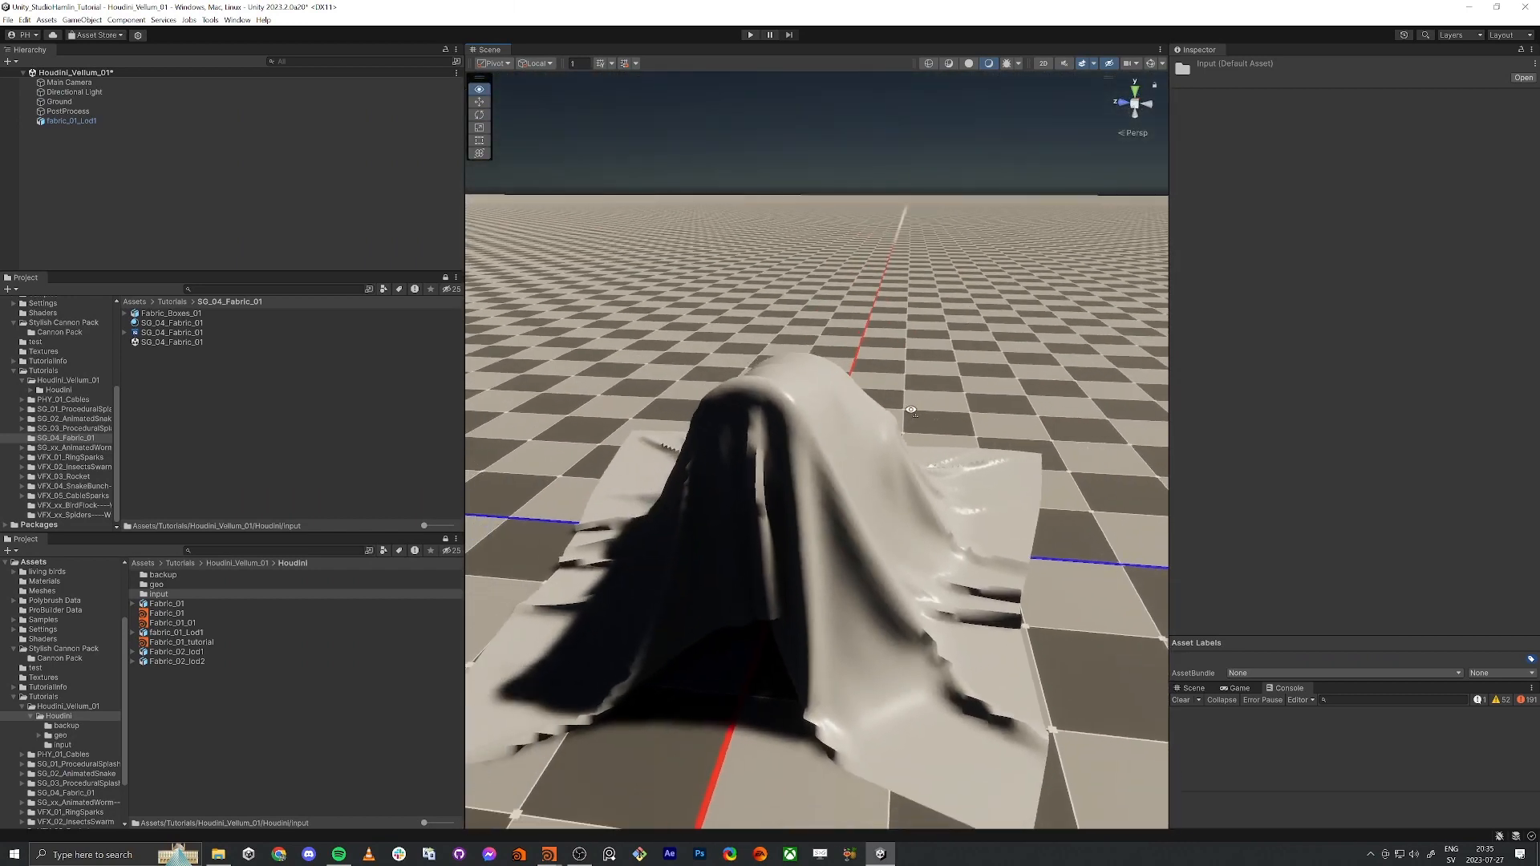
key("s")
right_click_drag(911, 411, 622, 421)
key("w")
key("a")
key("d")
key("d")
key("d")
right_click_drag(793, 435, 711, 427)
key("w")
key("d")
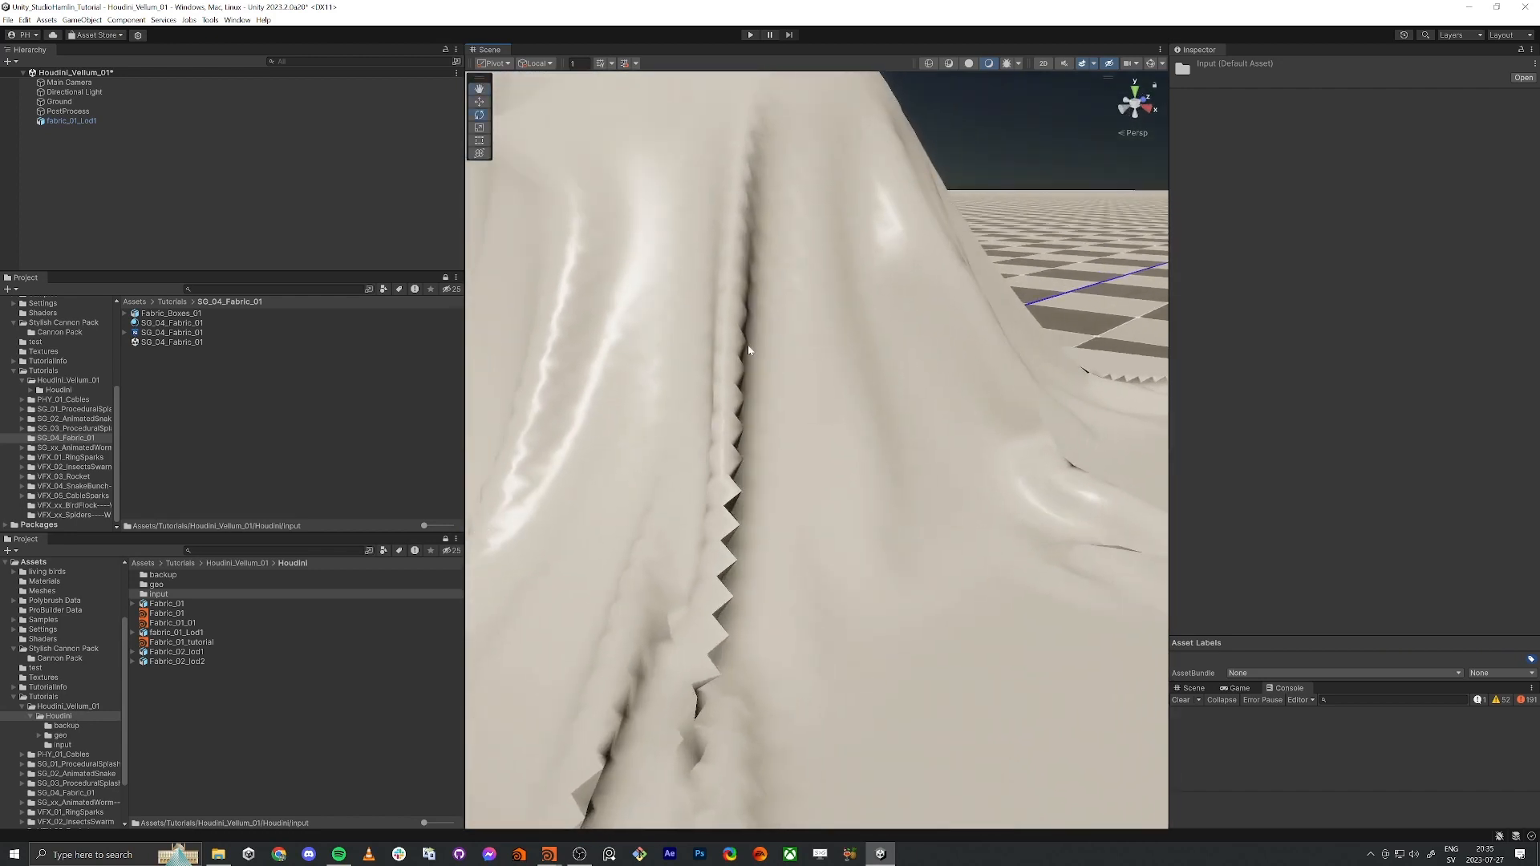
right_click_drag(749, 350, 699, 411)
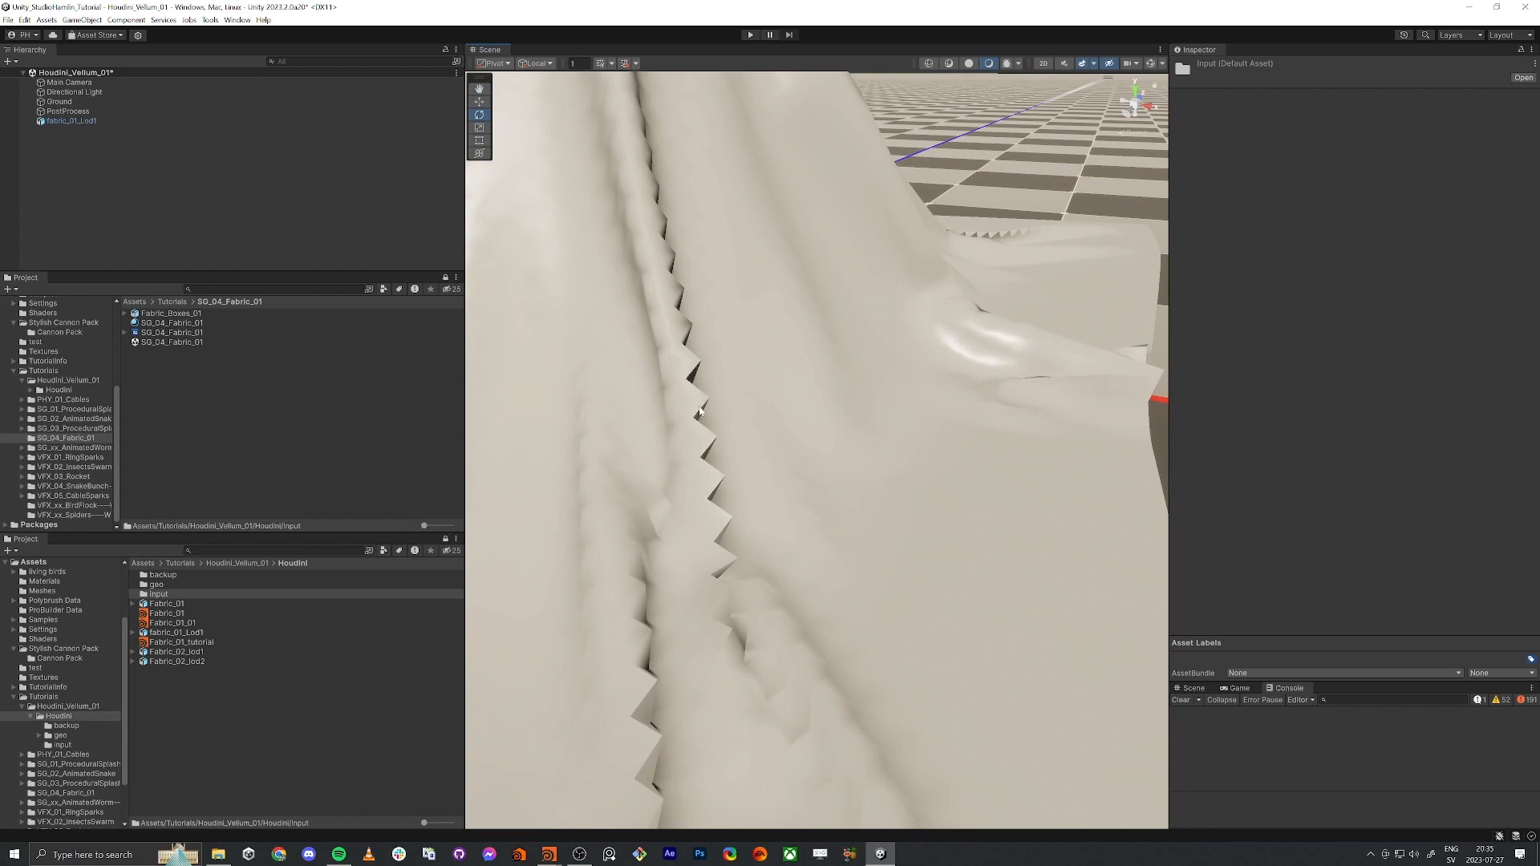
Step: Set the Unity scene view to shaded wireframe, check the fabric's mesh density, and restore the window to half the screen
left_click(952, 63)
right_click_drag(684, 381, 639, 646)
right_click_drag(763, 324, 984, 226)
key("super+Left")
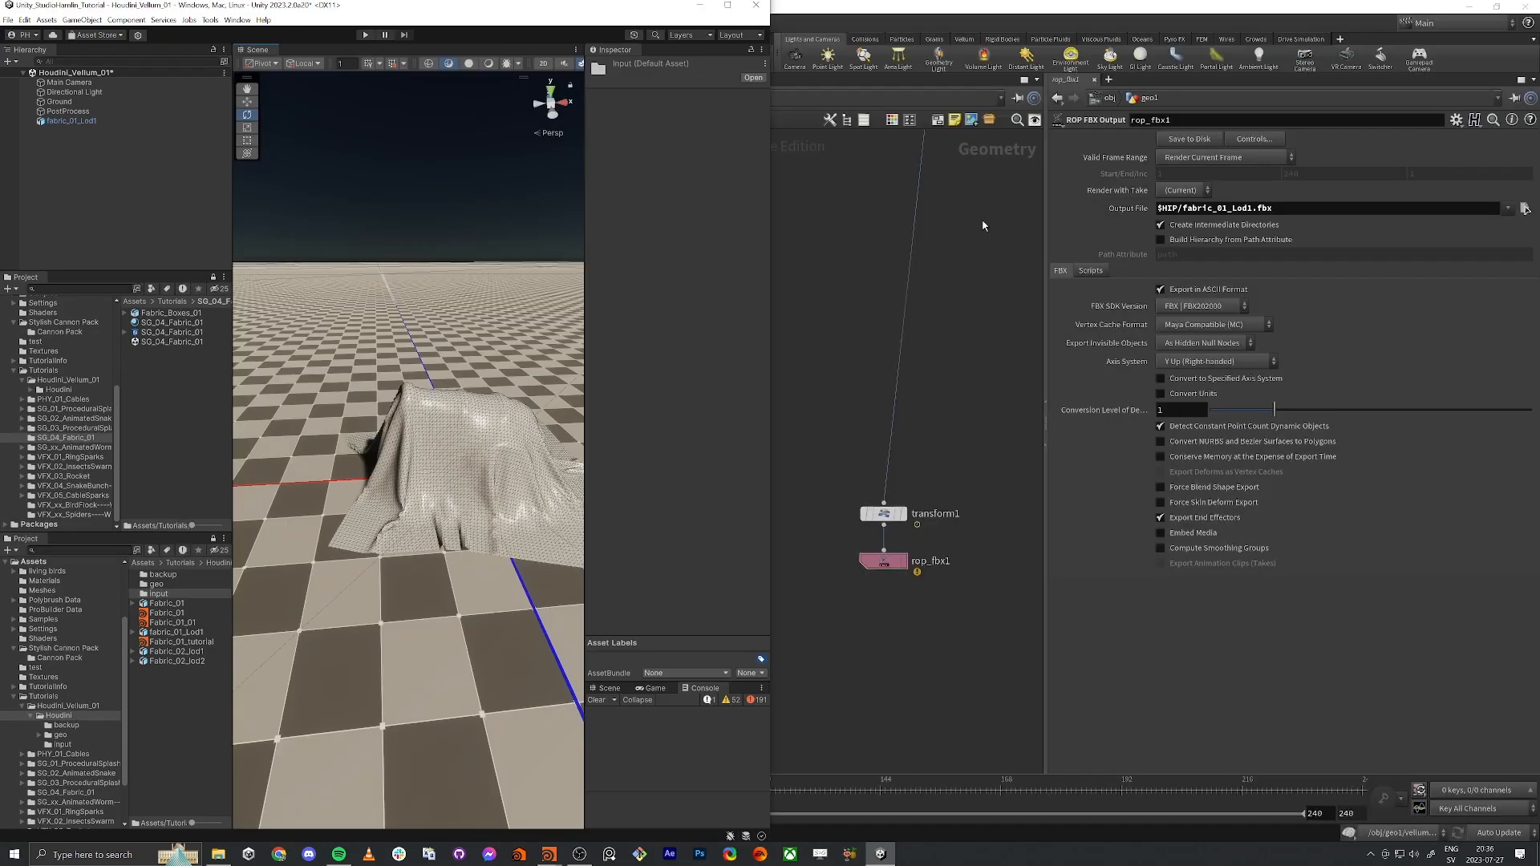
Step: Return to Houdini and add a Vellum Post-Process node below the Vellum Solver
left_click(853, 357)
scroll(839, 497, "down", 5)
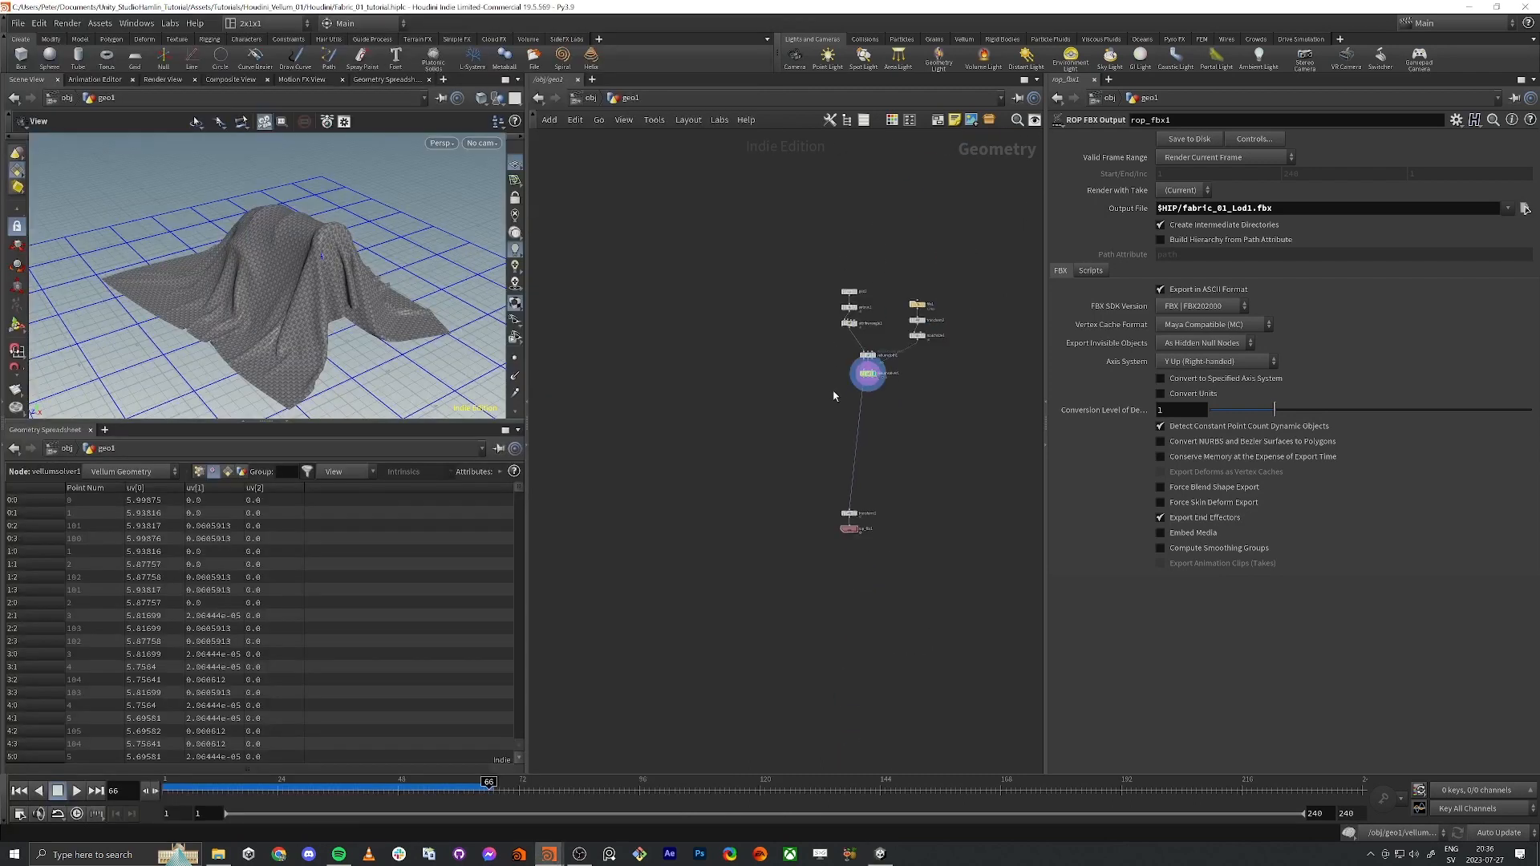
scroll(854, 403, "up", 5)
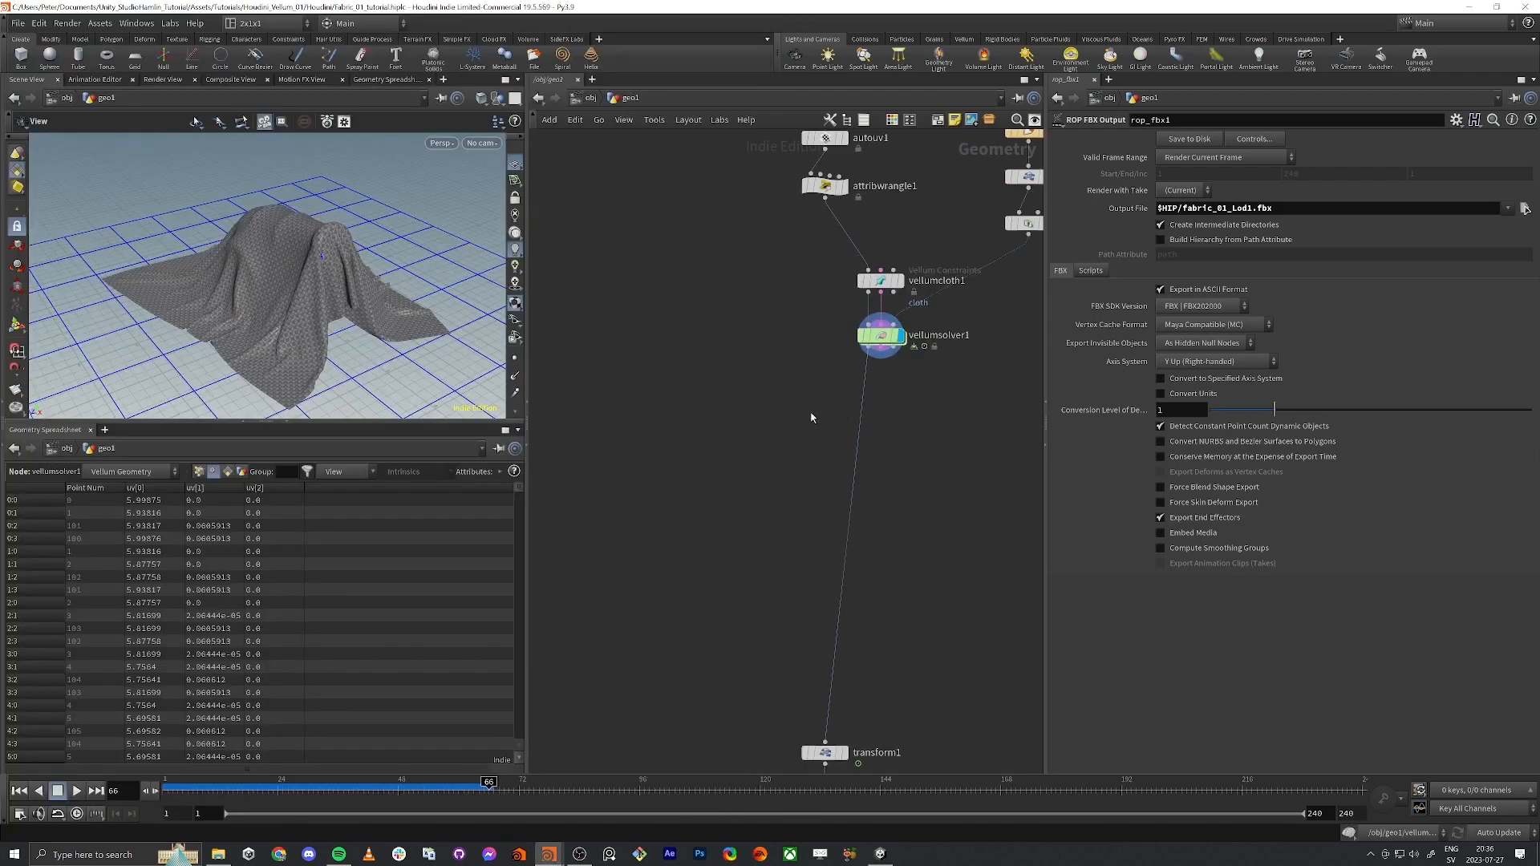
scroll(859, 384, "up", 3)
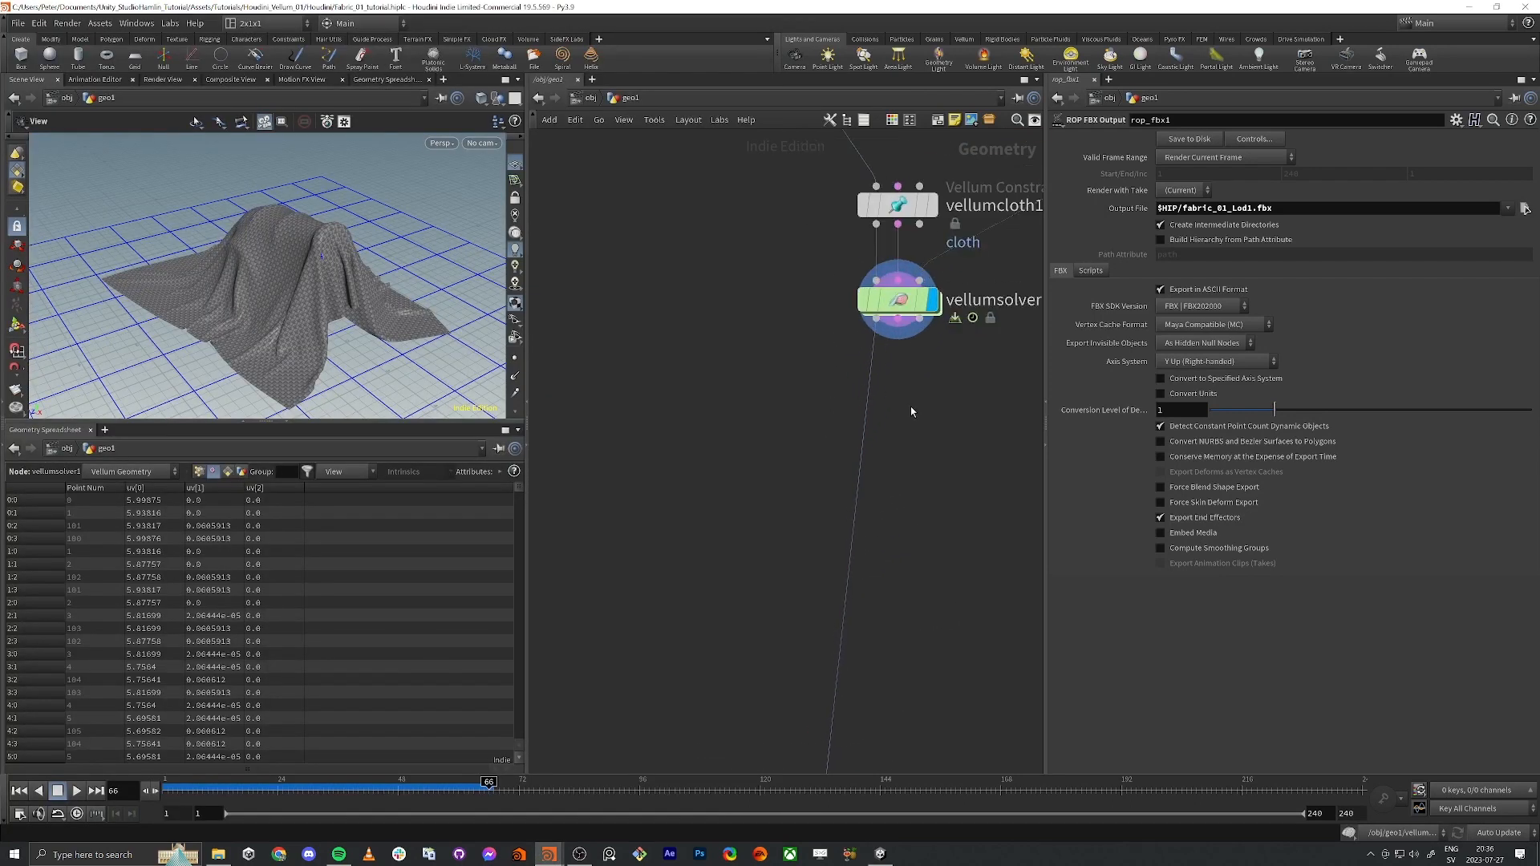
key("Tab")
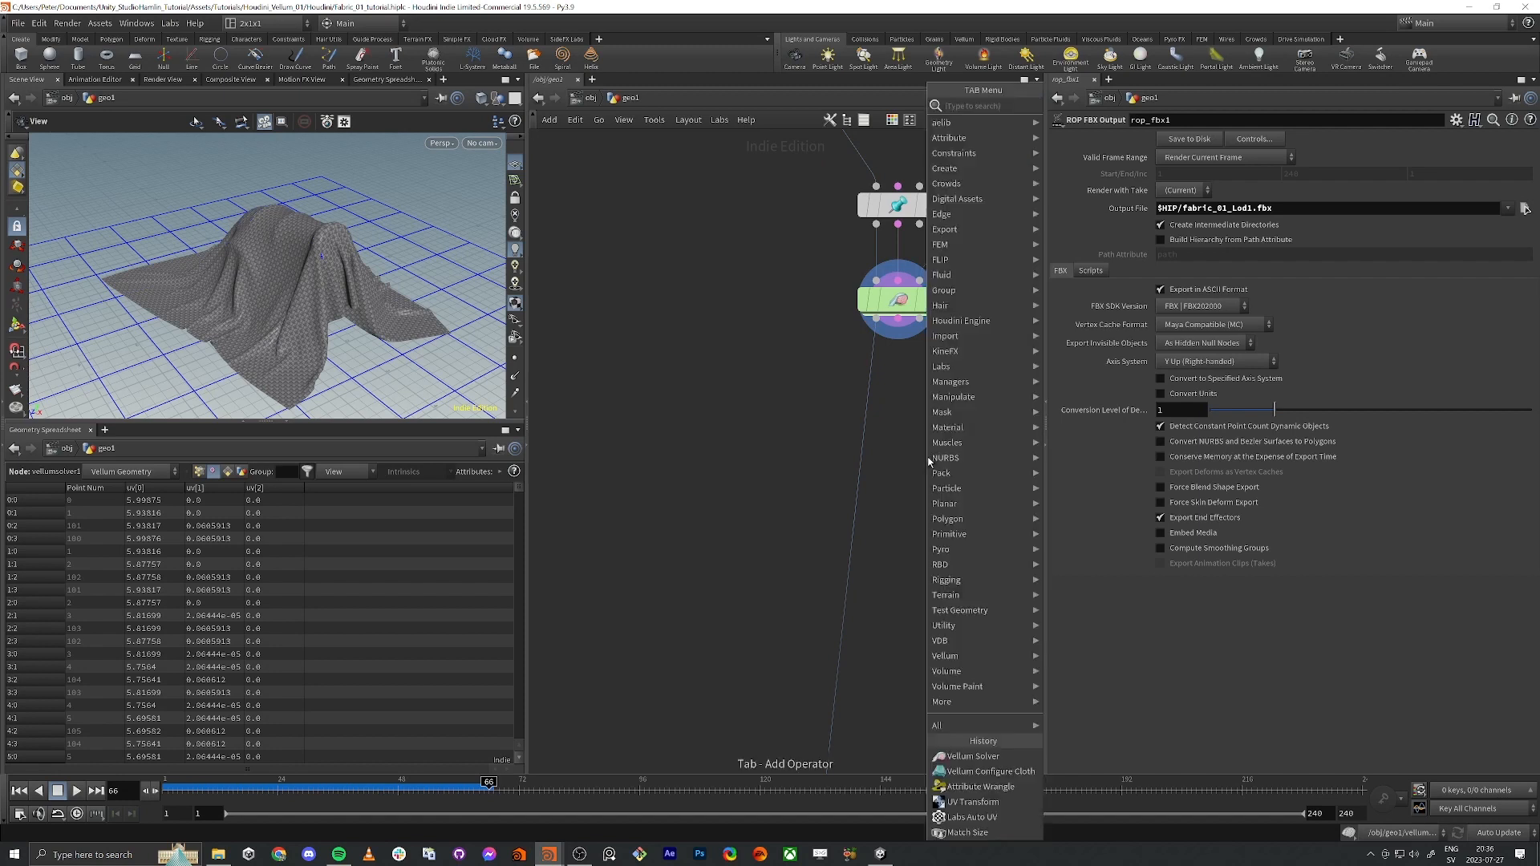
type("pos")
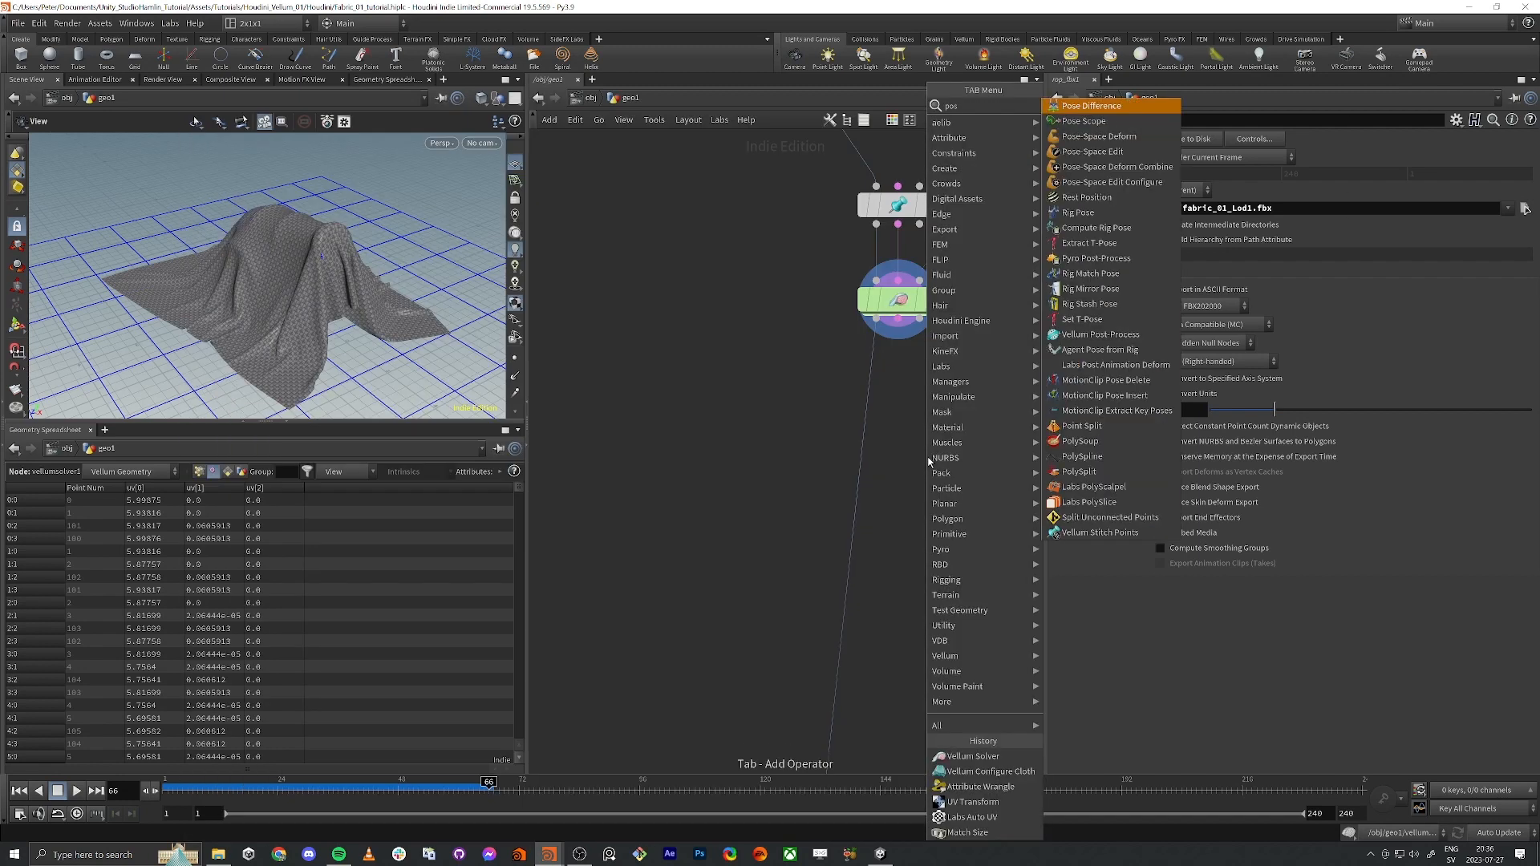
type("t ve")
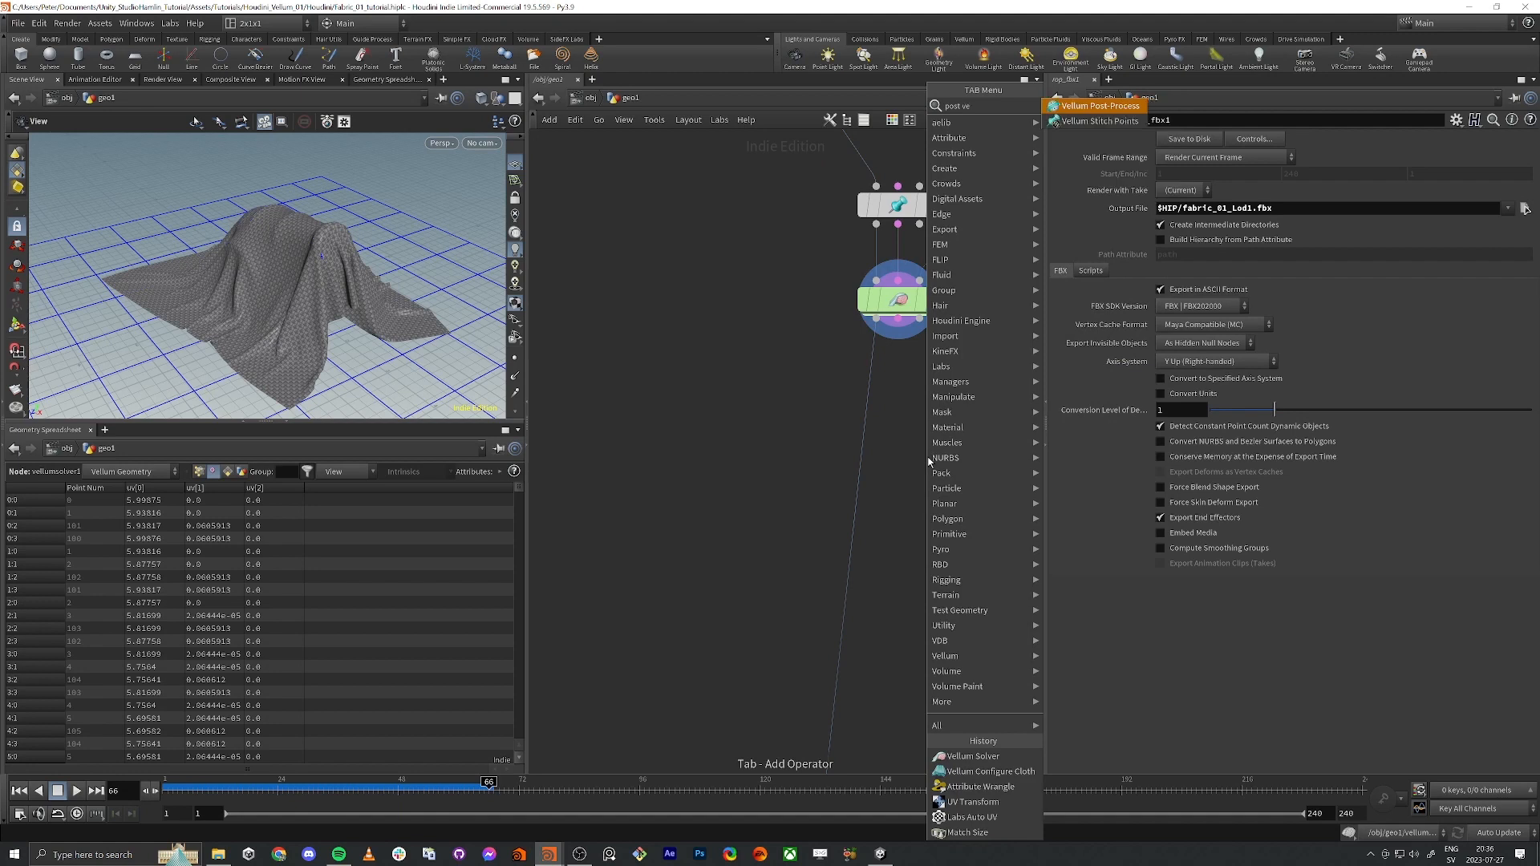
key("Return")
left_click(751, 429)
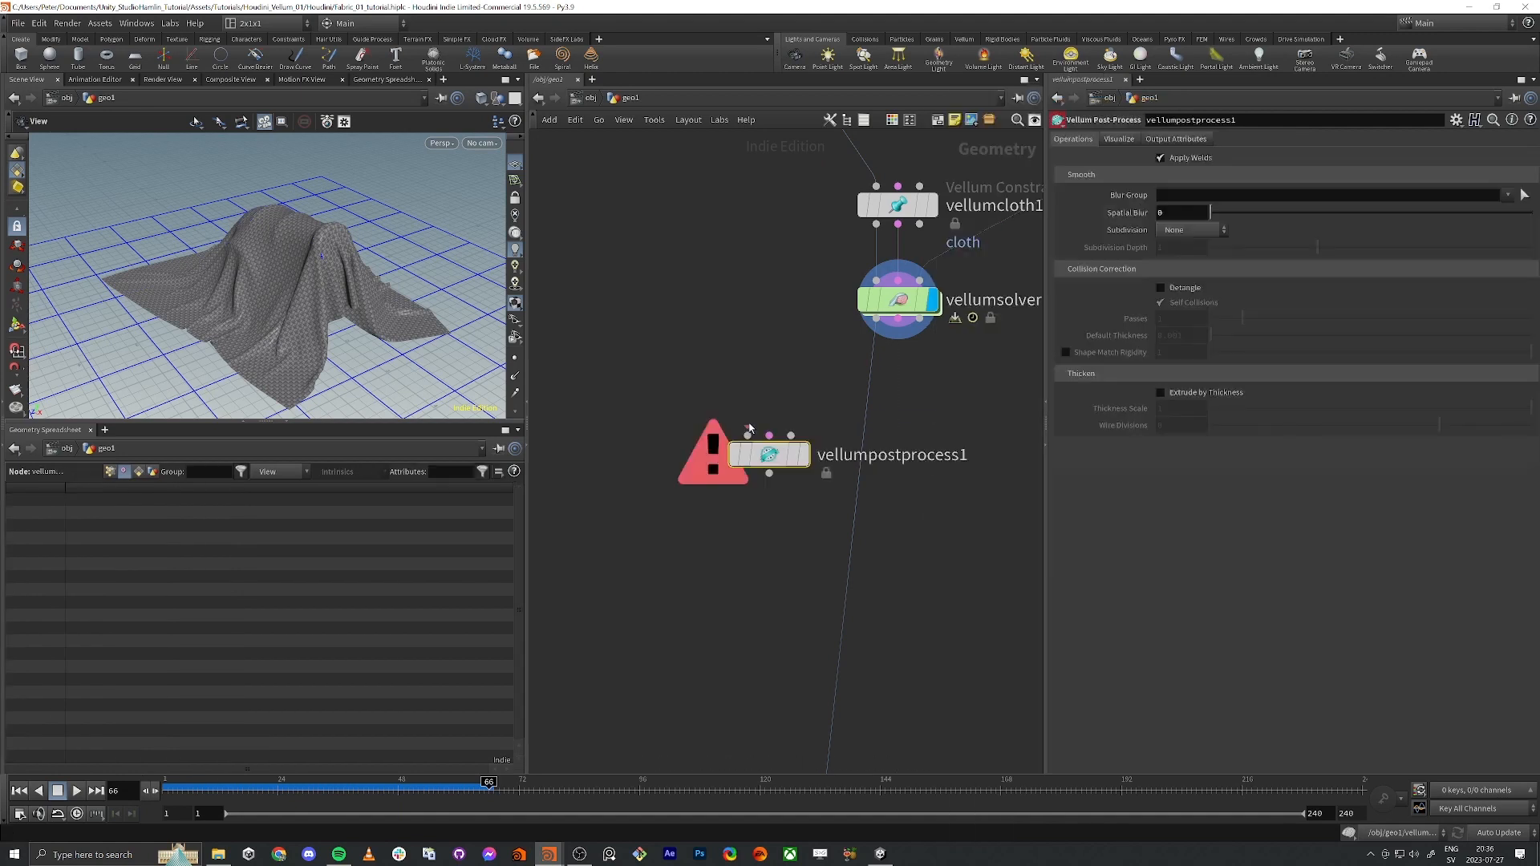
Step: Select the Vellum Solver, enlarge the 3D viewport, and examine the cloth's folds and ground contact up close
left_click(904, 303)
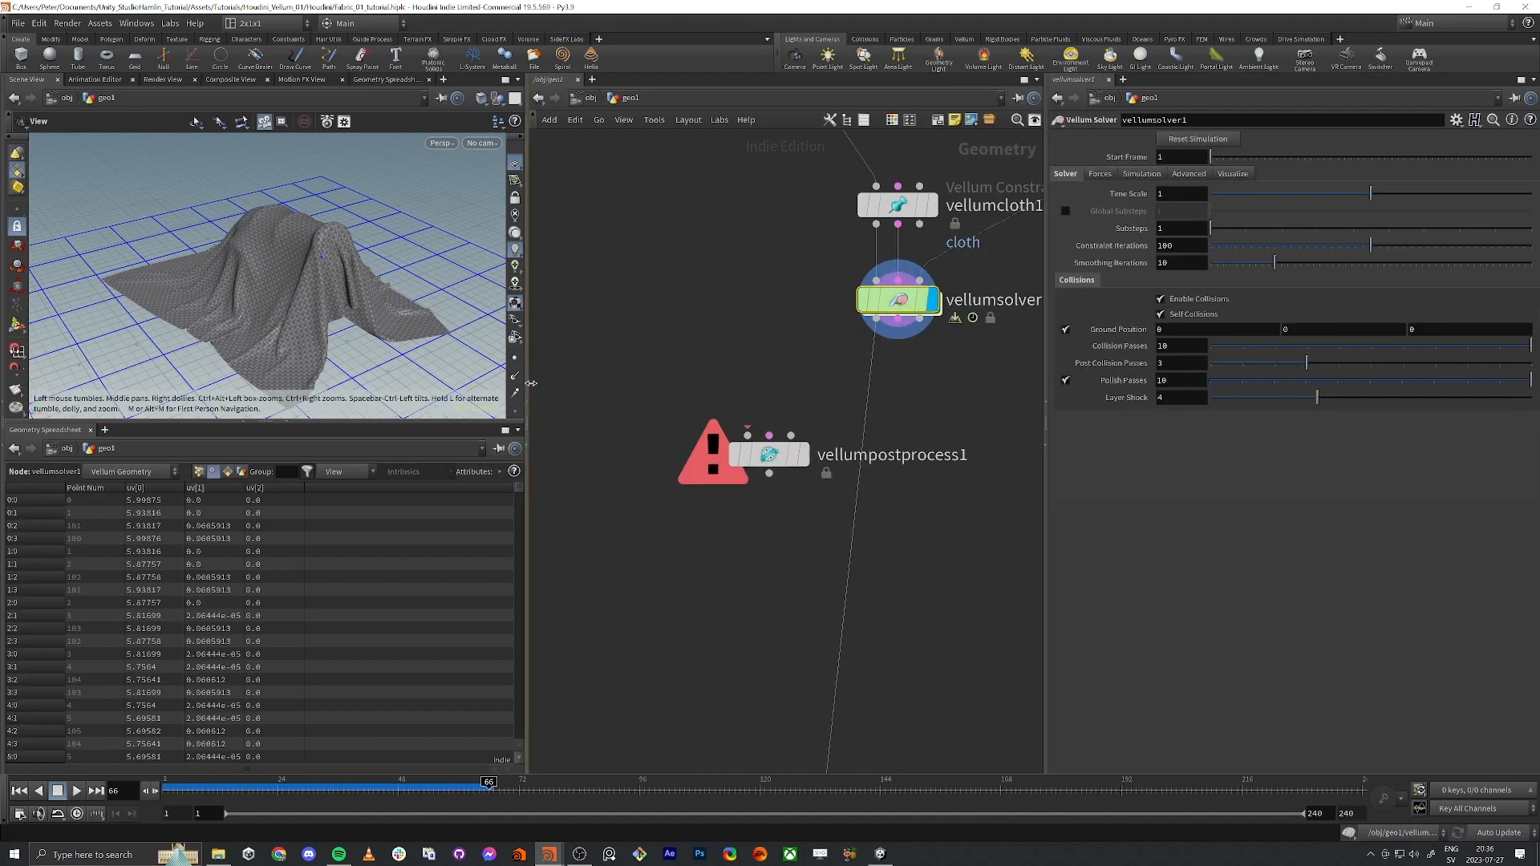
left_click_drag(527, 383, 772, 383)
right_click_drag(493, 274, 656, 285)
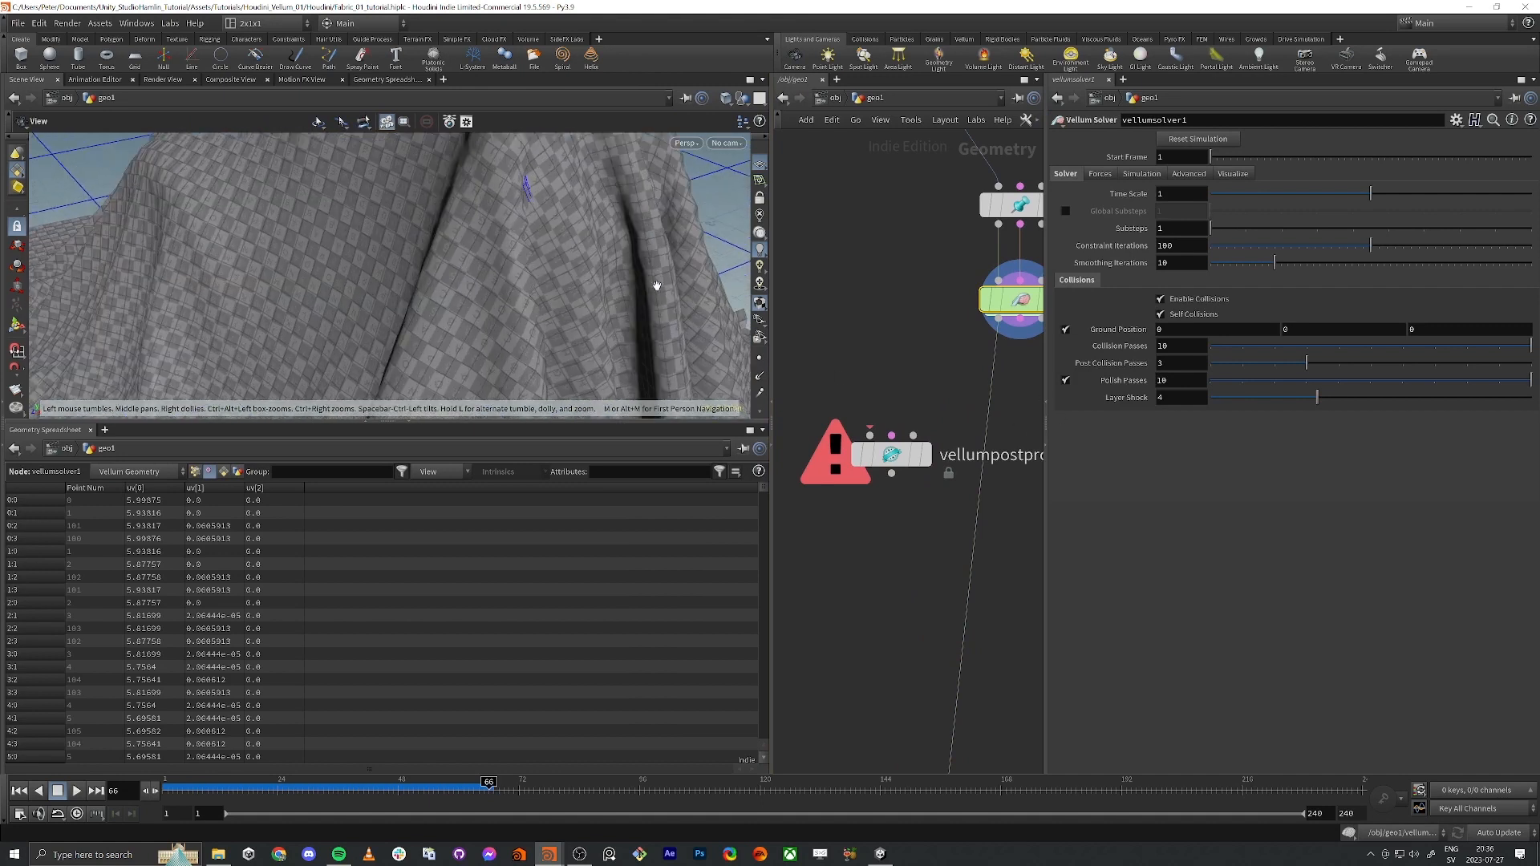
left_click_drag(608, 316, 575, 241)
left_click_drag(511, 312, 329, 249)
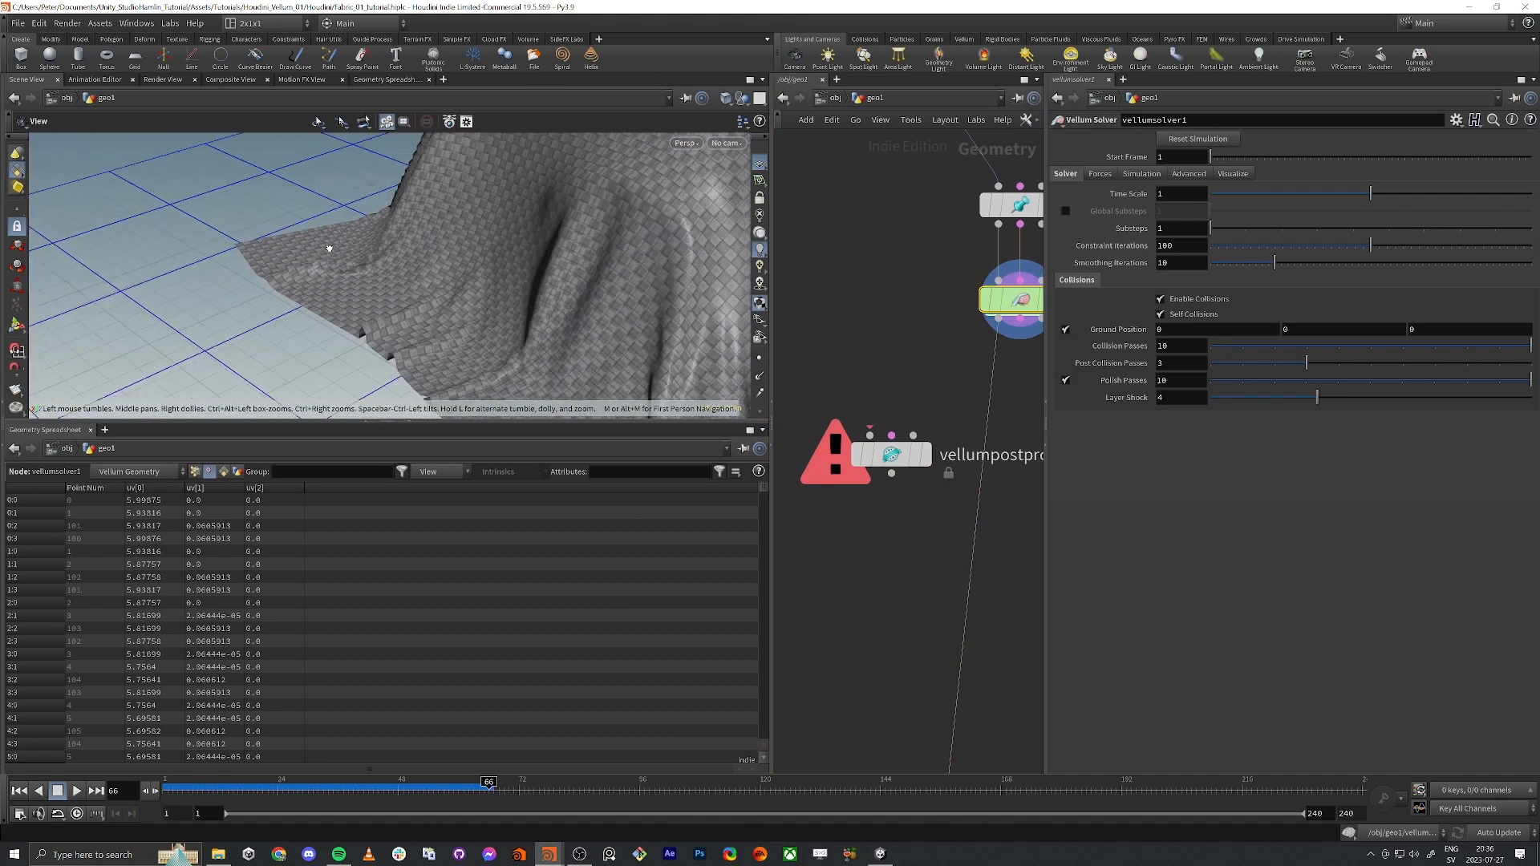
left_click_drag(394, 299, 395, 308)
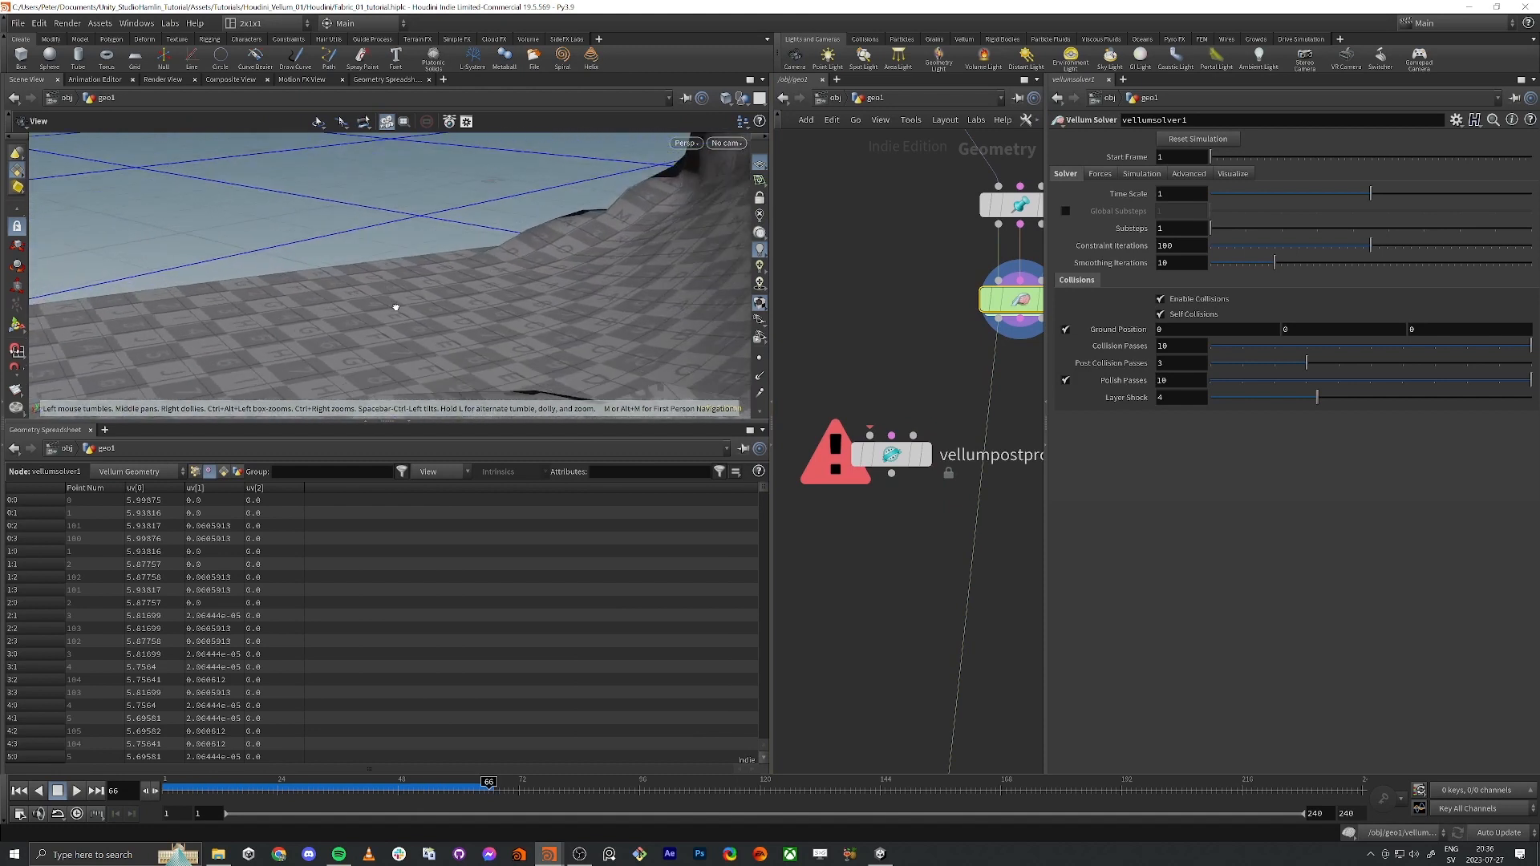
left_click_drag(596, 302, 403, 256)
Step: Wire the Vellum Solver into the Vellum Post-Process node, display it, and set its Subdivision to Catmull-Clark
left_click_drag(1001, 322, 892, 450)
key("r")
left_click(895, 456)
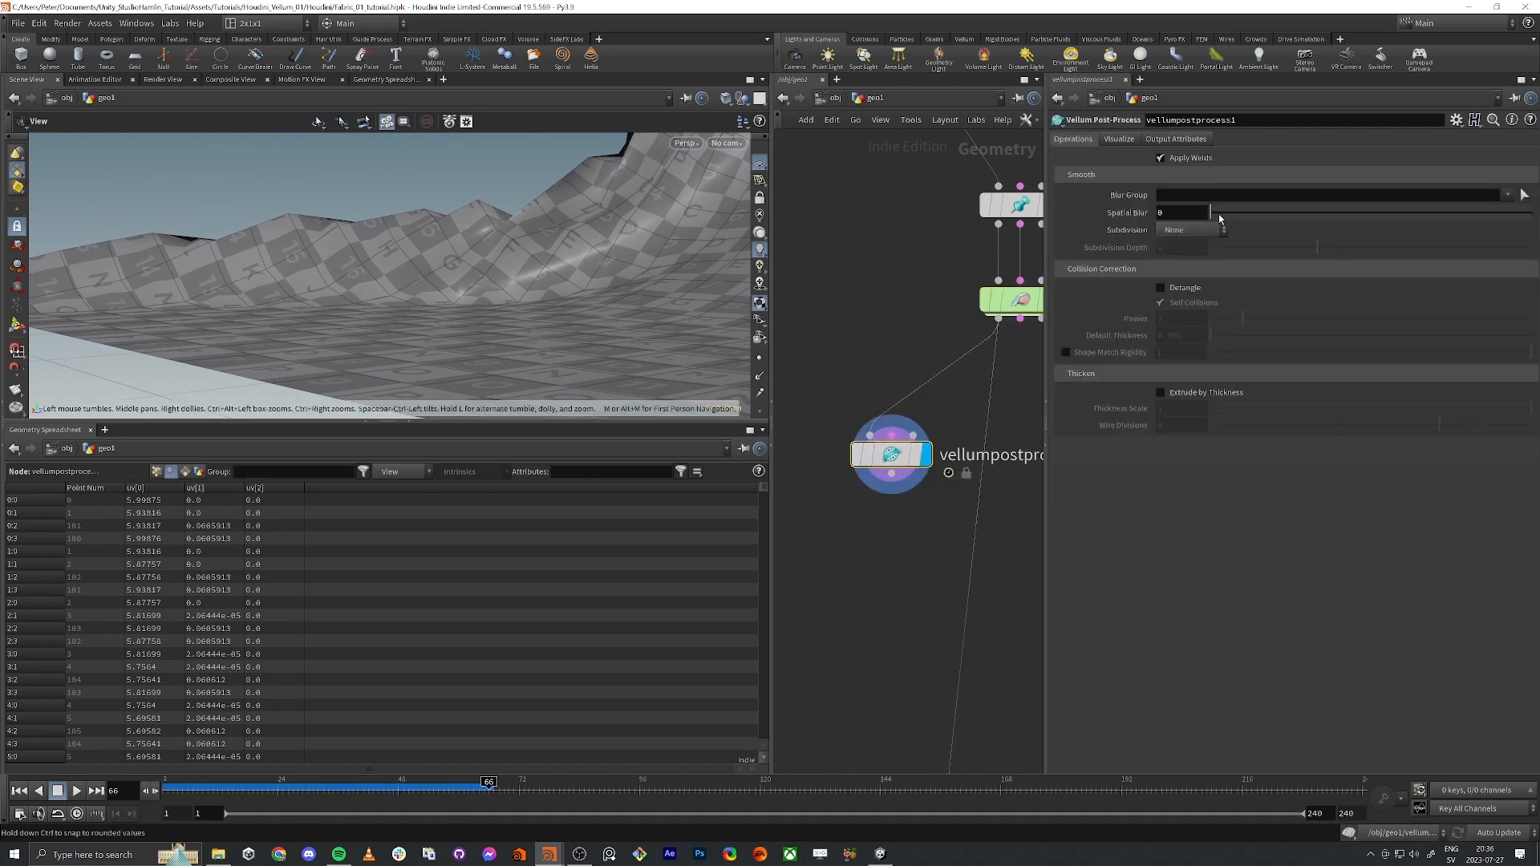
left_click(1188, 233)
left_click(1181, 260)
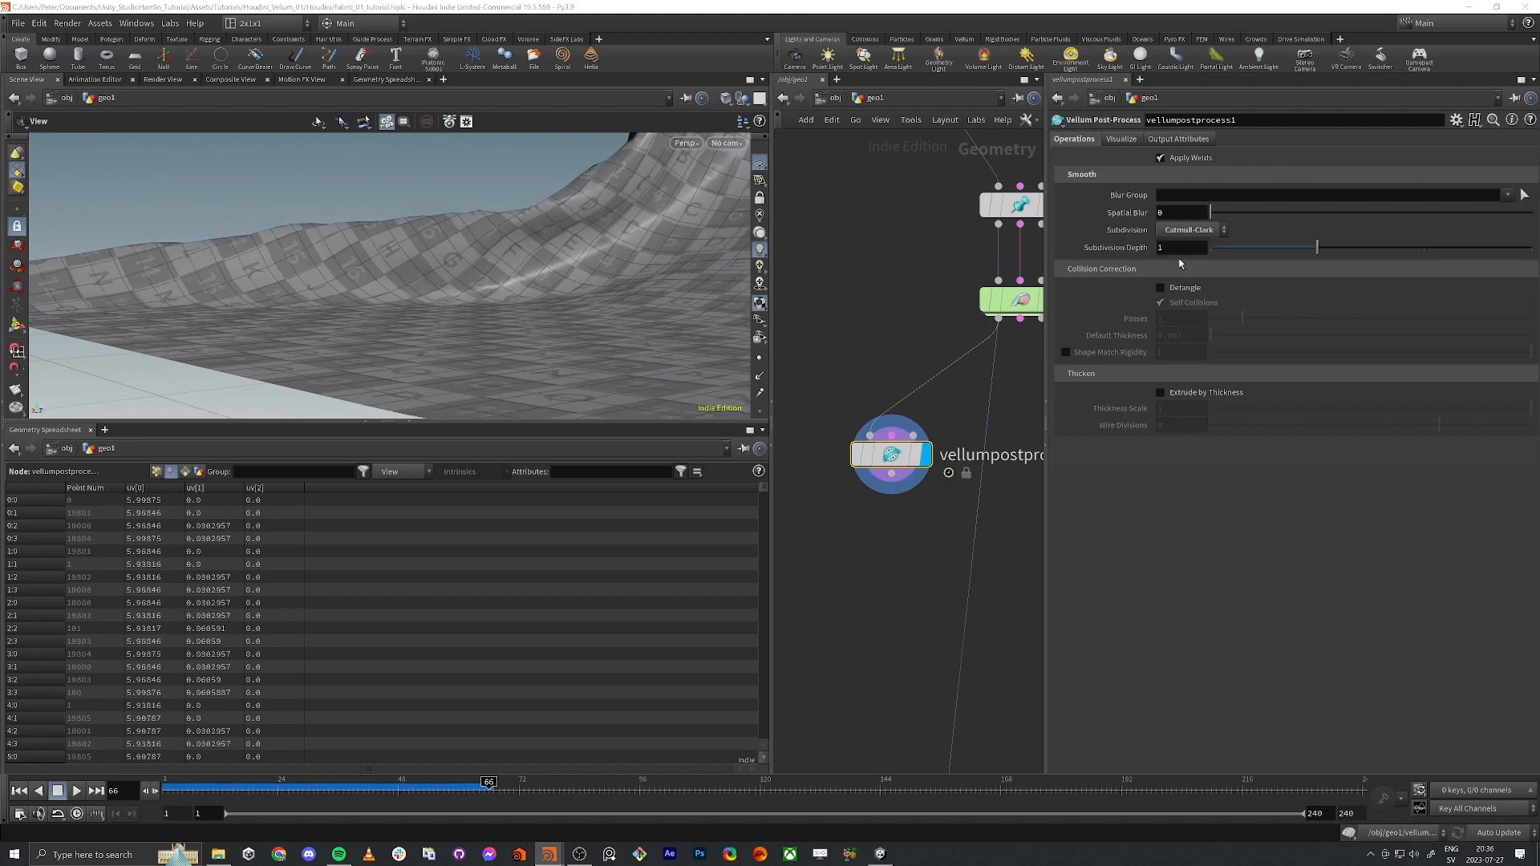
Step: Try raising the Vellum Post-Process Spatial Blur, reset it to 0, and review the whole draped cloth
left_click_drag(344, 214, 550, 258)
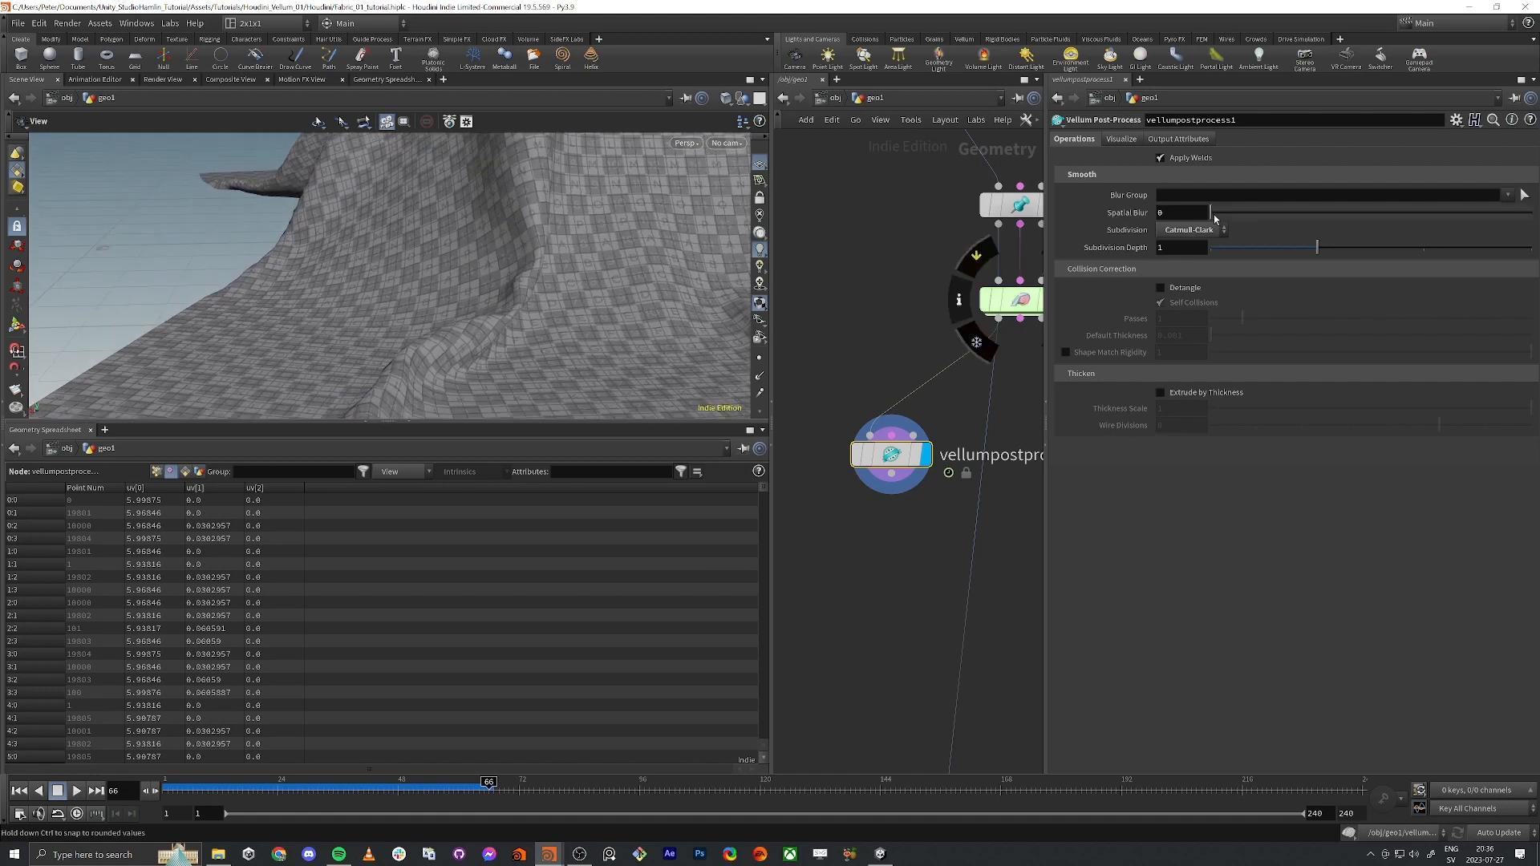
left_click_drag(1313, 221, 1054, 235)
left_click_drag(571, 241, 449, 285)
scroll(810, 417, "down", 5)
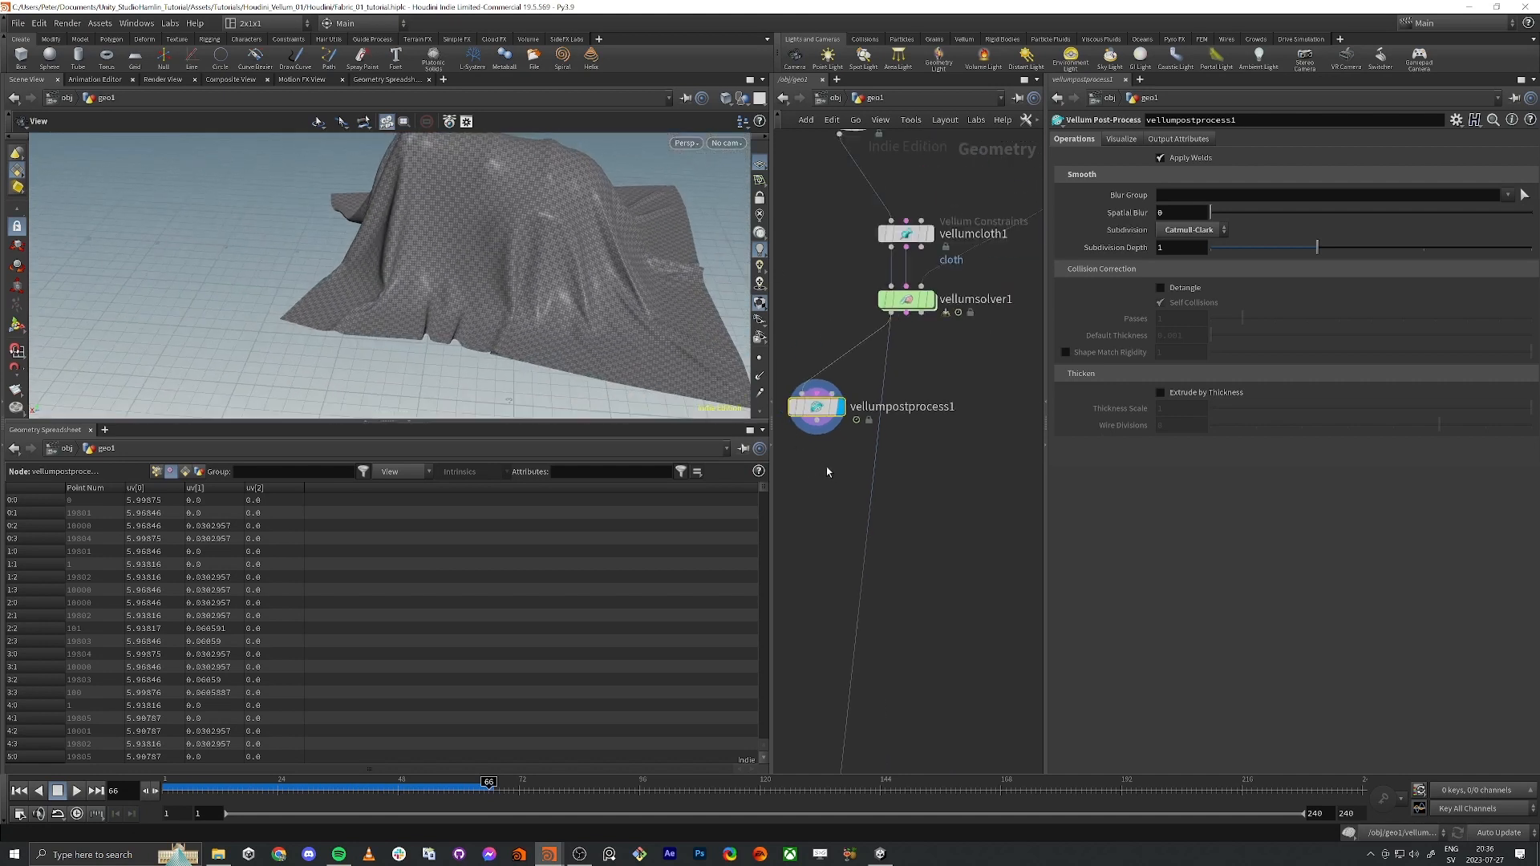
Step: Add a Normal node after the Vellum Post-Process node
key("Tab")
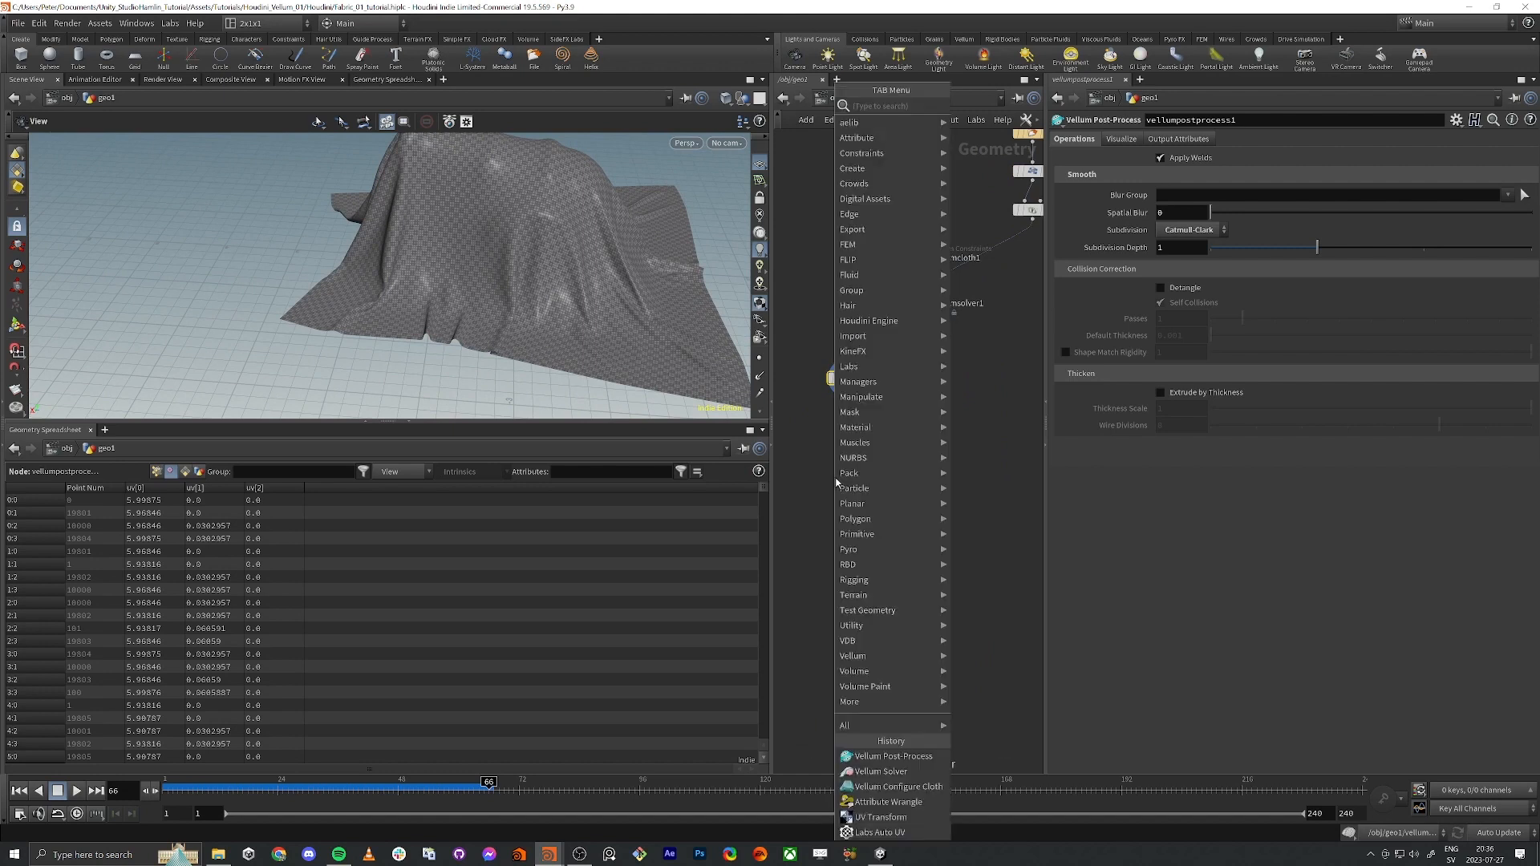
type("normal")
key("Return")
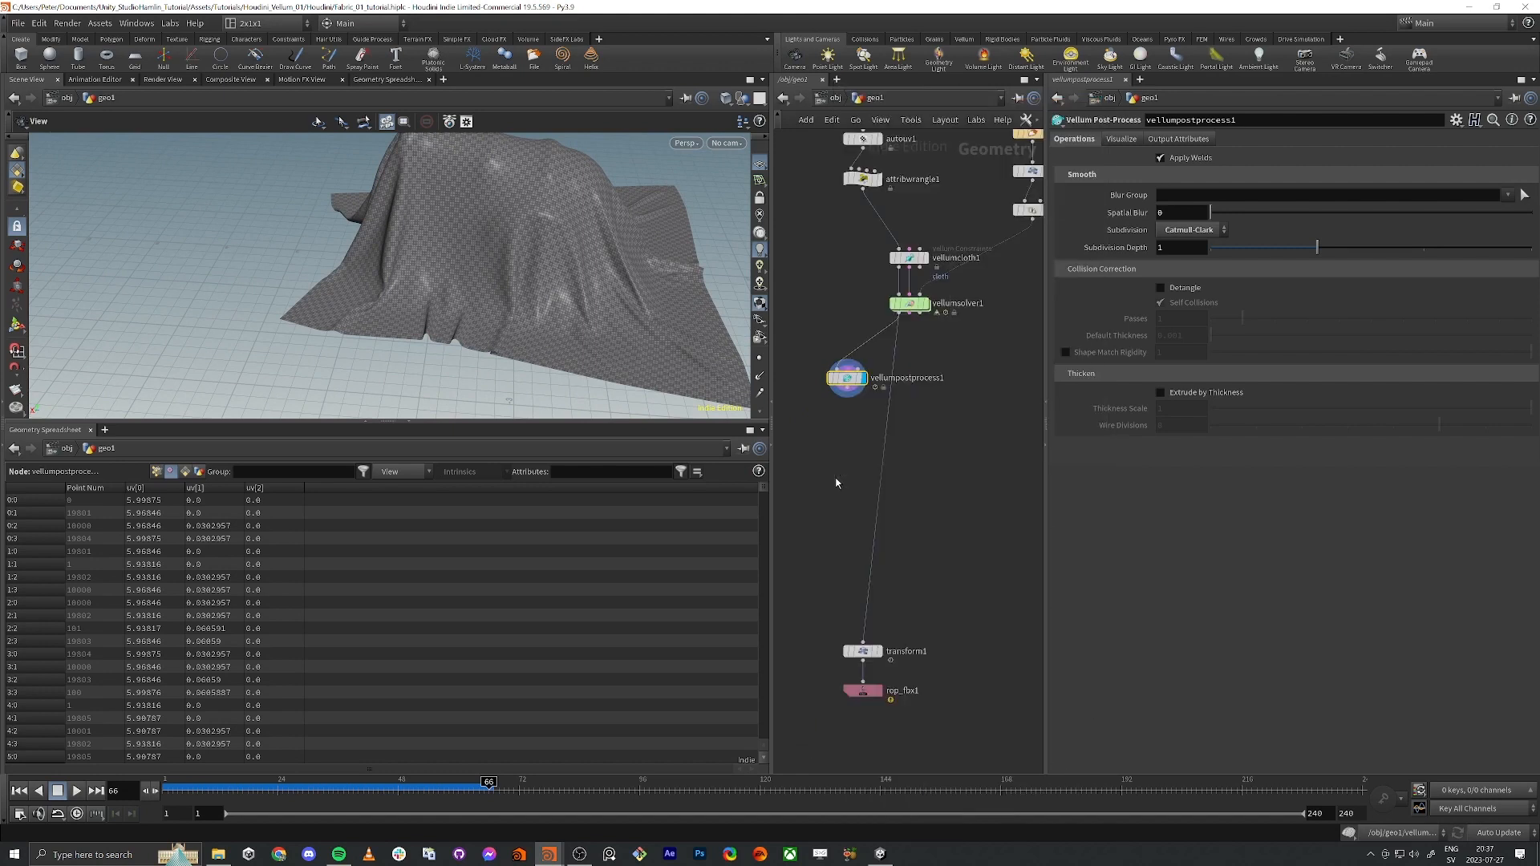
left_click(835, 479)
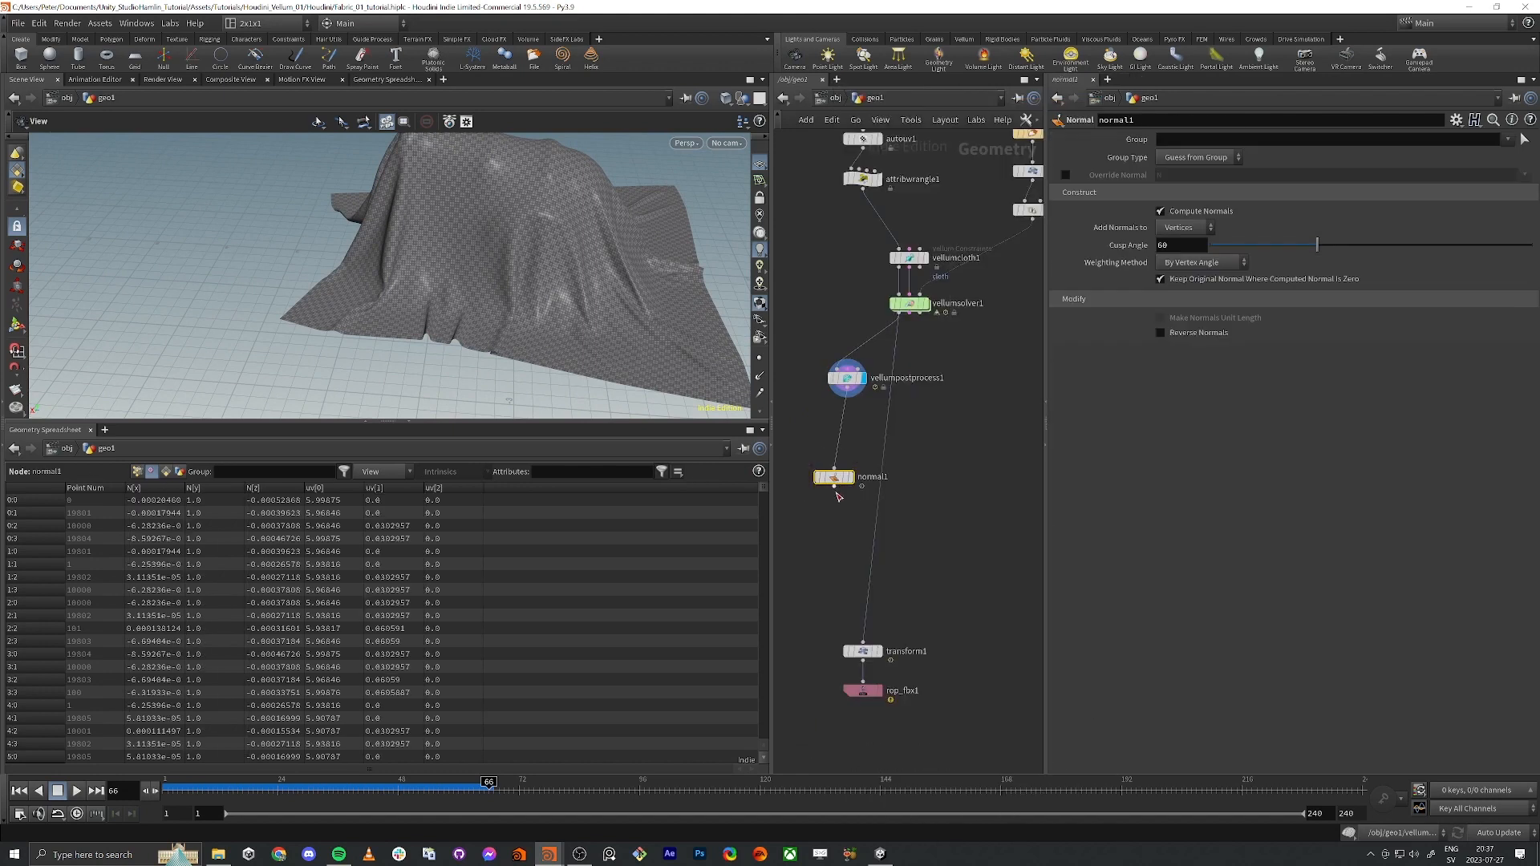
Step: Feed the Normal node into transform1 and line up the post-process and Normal nodes along the export chain
left_click_drag(857, 606, 854, 626)
left_click_drag(847, 378, 899, 356)
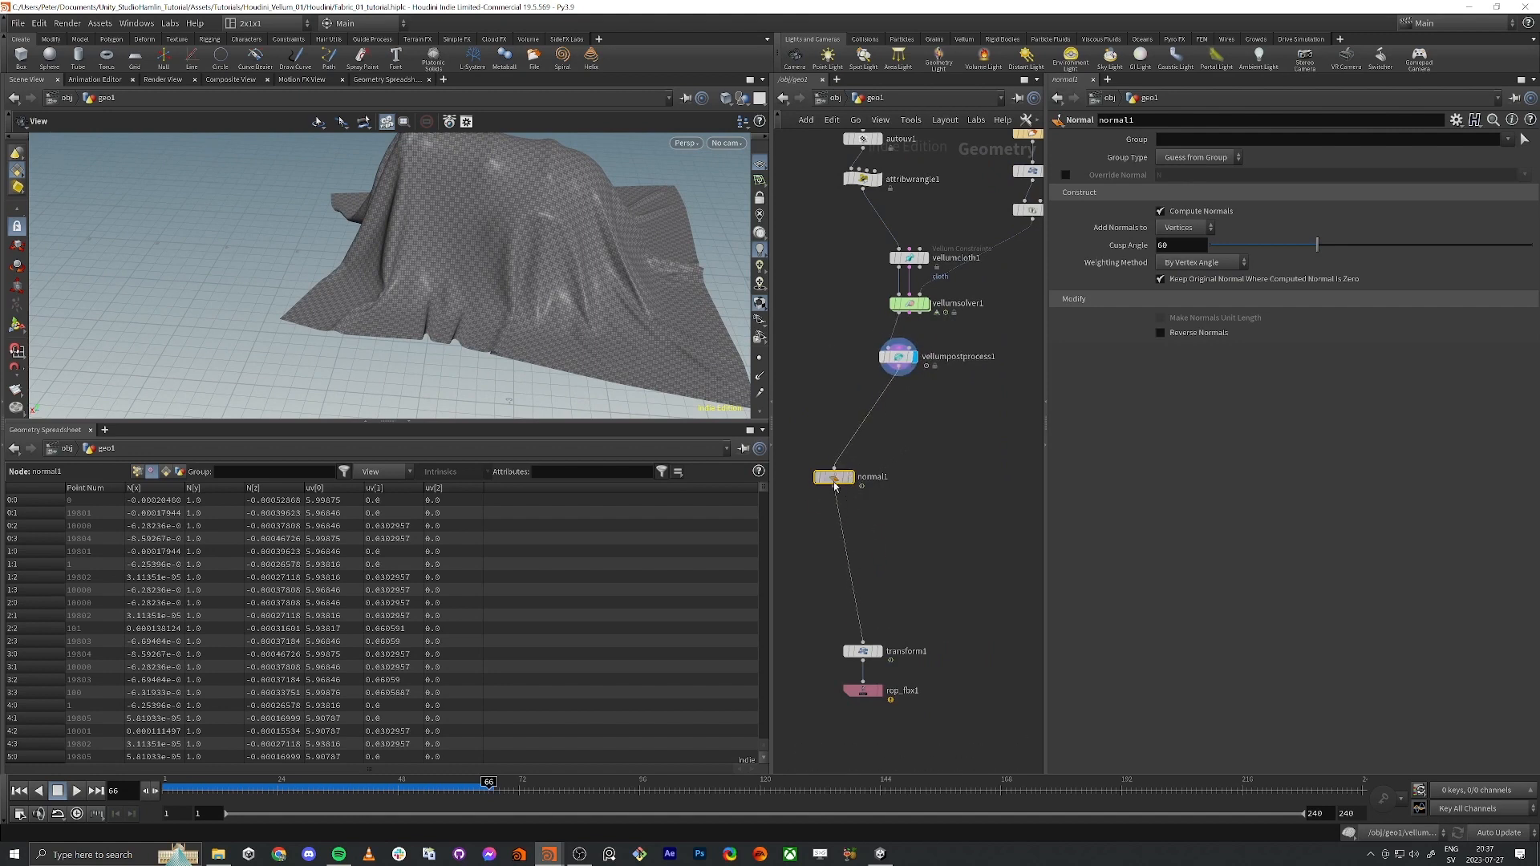
left_click_drag(834, 479, 862, 594)
Step: Save the smoothed cloth to disk through rop_fbx1 as fabric_01_Lod1.fbx and switch to Unity
left_click(863, 691)
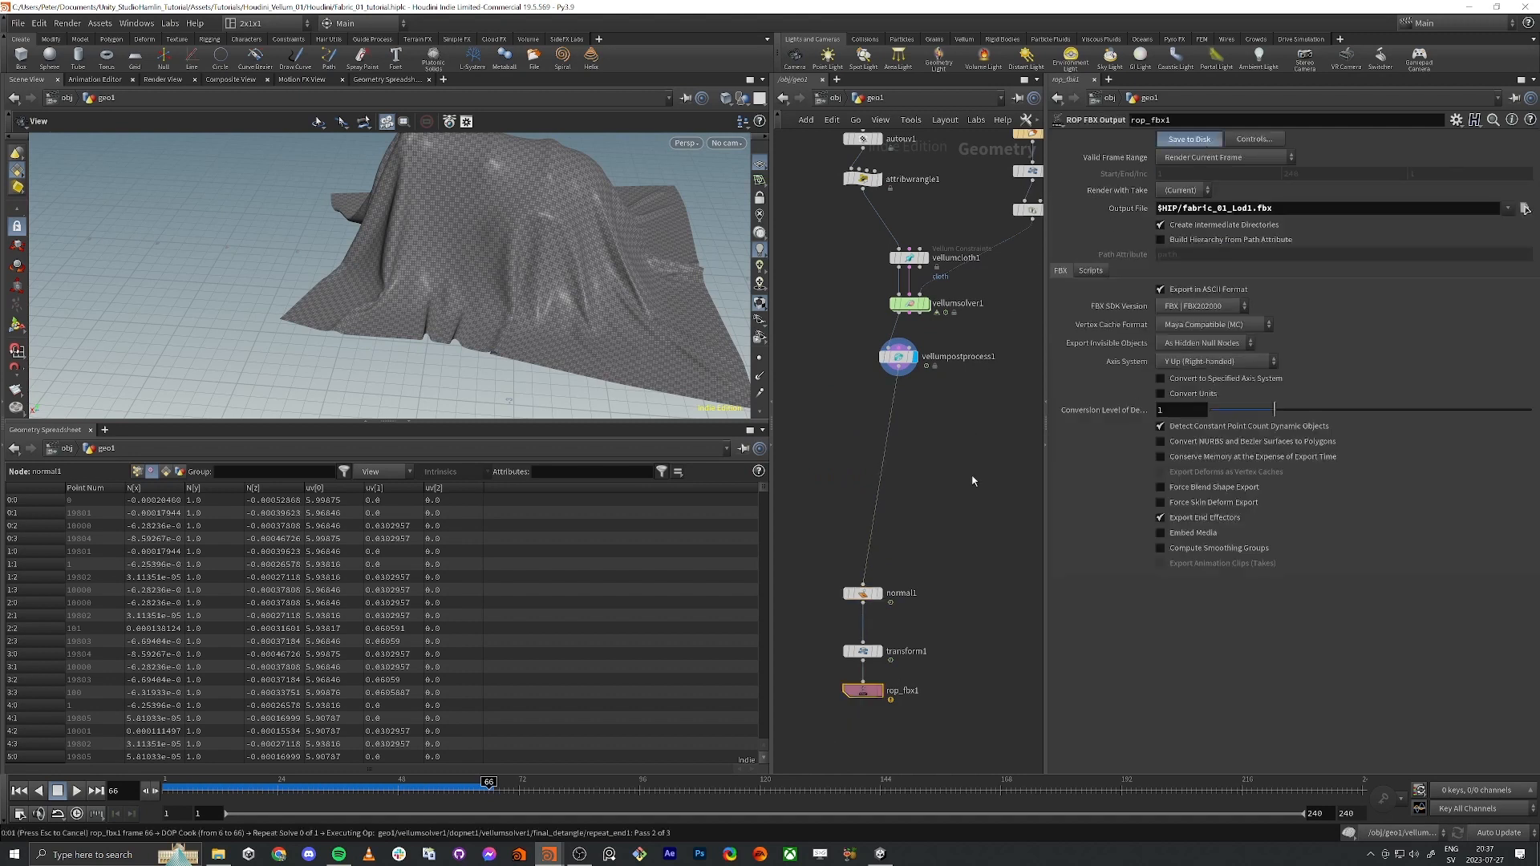
key("alt+Tab")
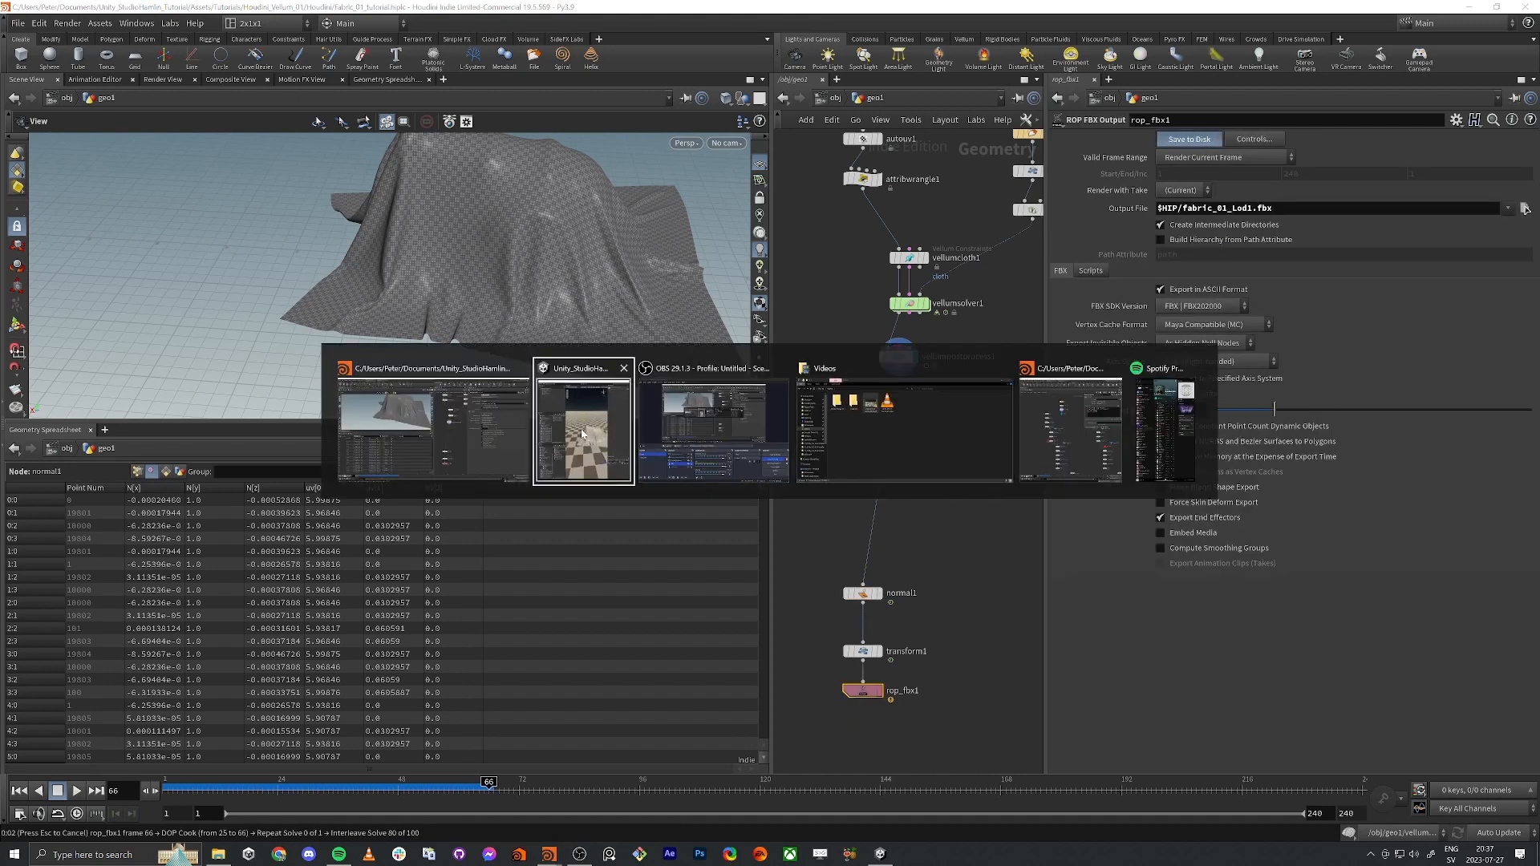
left_click(627, 465)
Step: Maximize Unity and inspect the re-exported fabric's subdivided mesh up close
right_click_drag(388, 527, 405, 531)
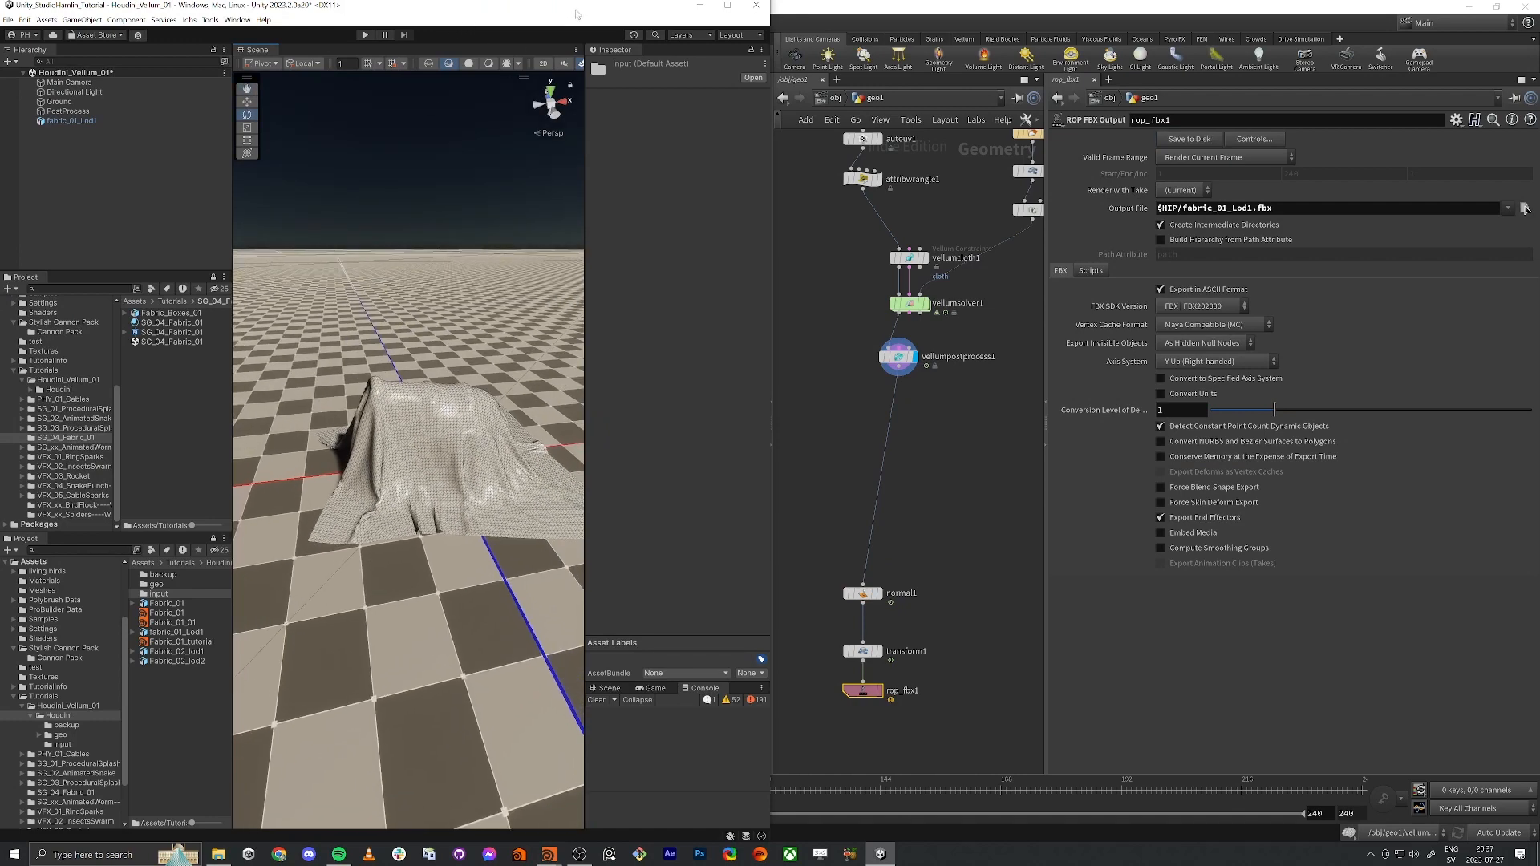
left_click_drag(577, 14, 592, 0)
key("w")
right_click_drag(762, 573, 865, 478)
Step: Arrange Unity and Houdini side by side on half the screen each and widen Houdini's network area
key("super+Left")
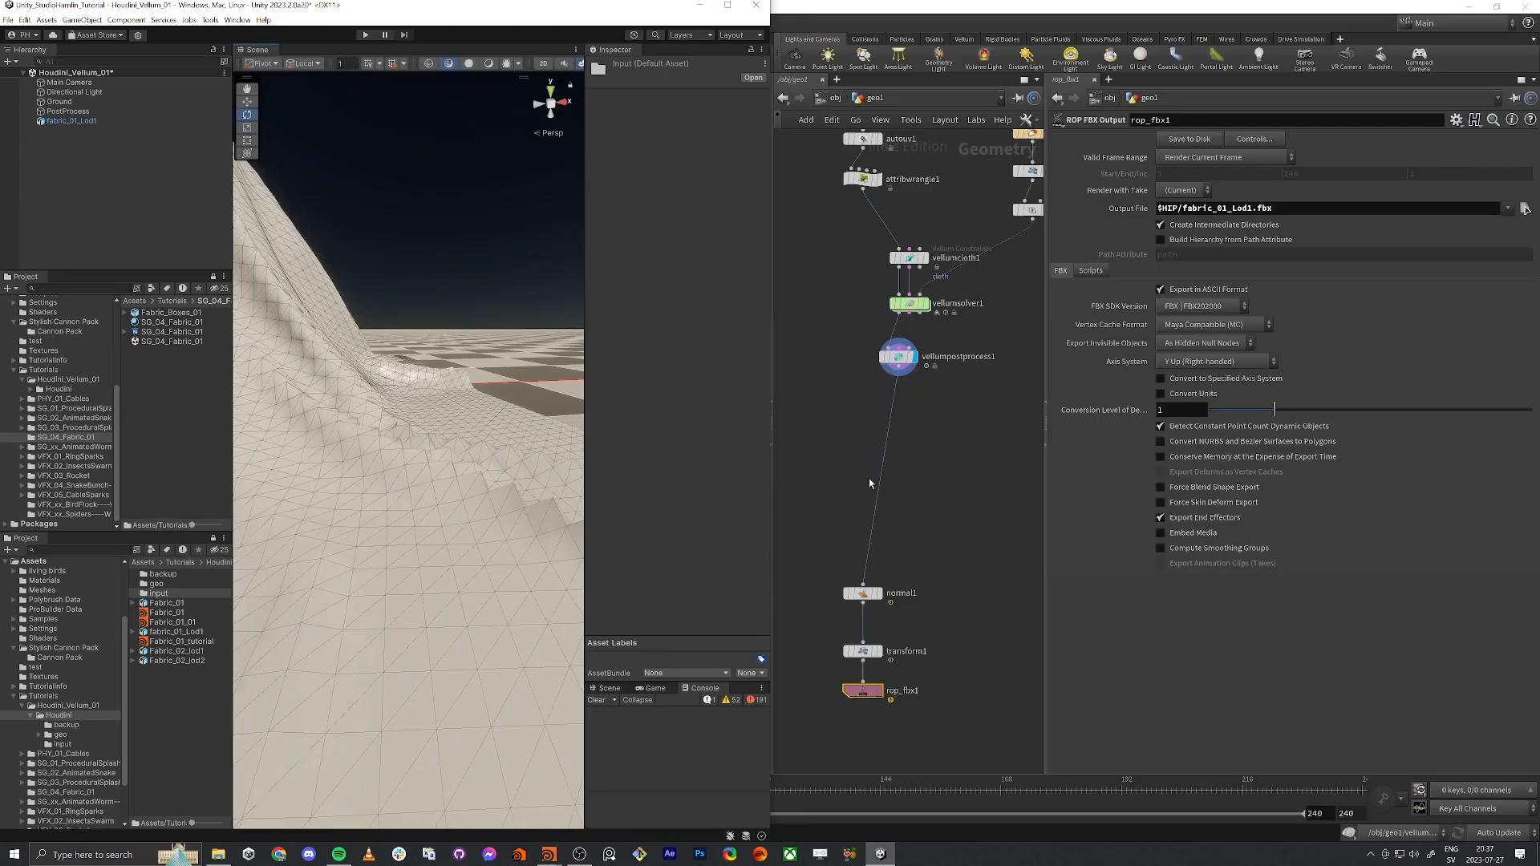
left_click(869, 478)
key("super+Right")
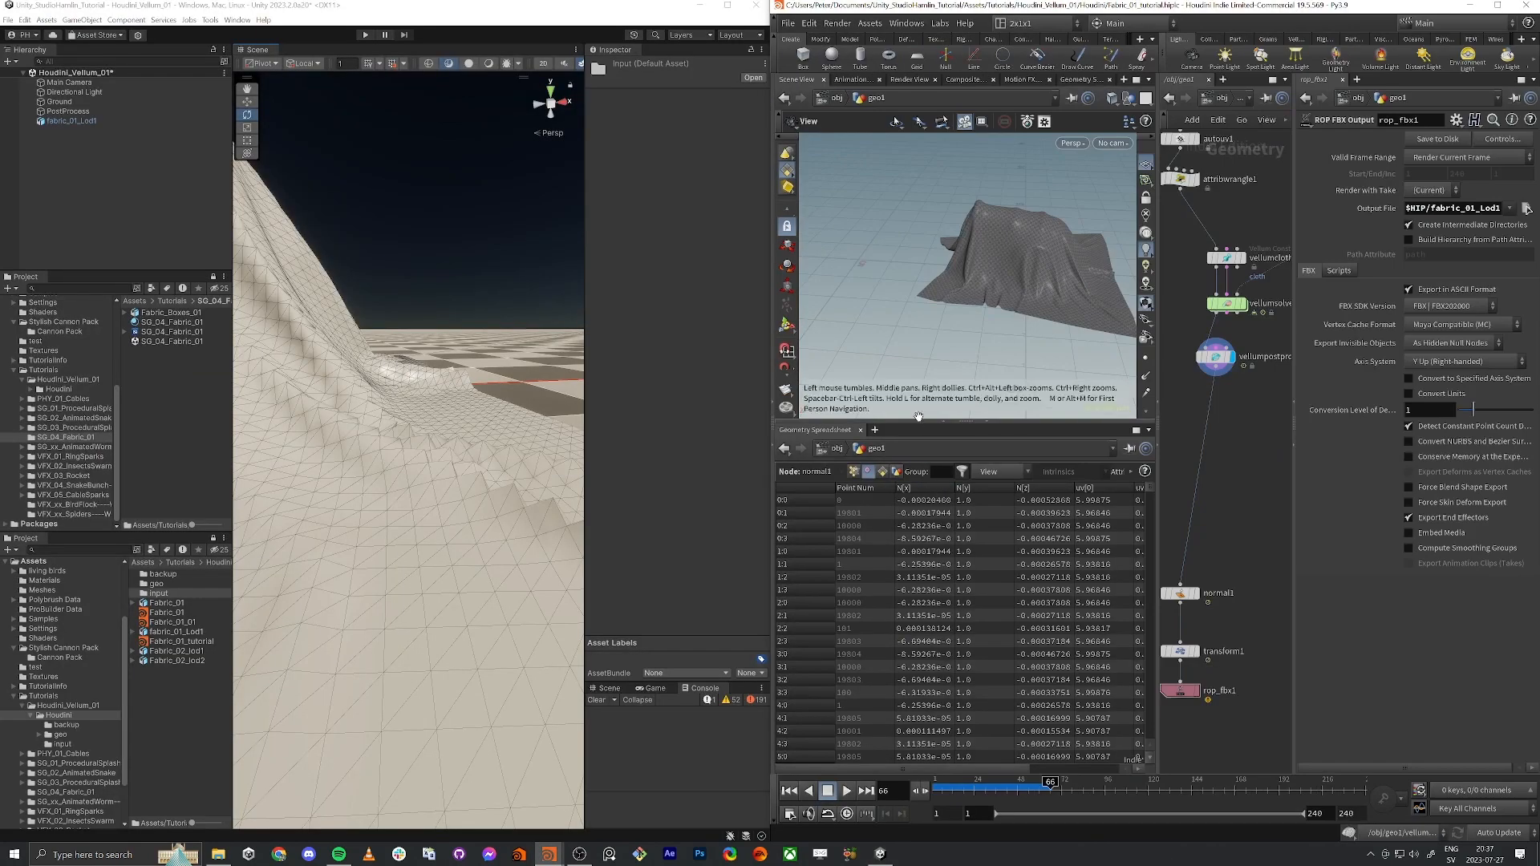
left_click_drag(1160, 500, 1035, 506)
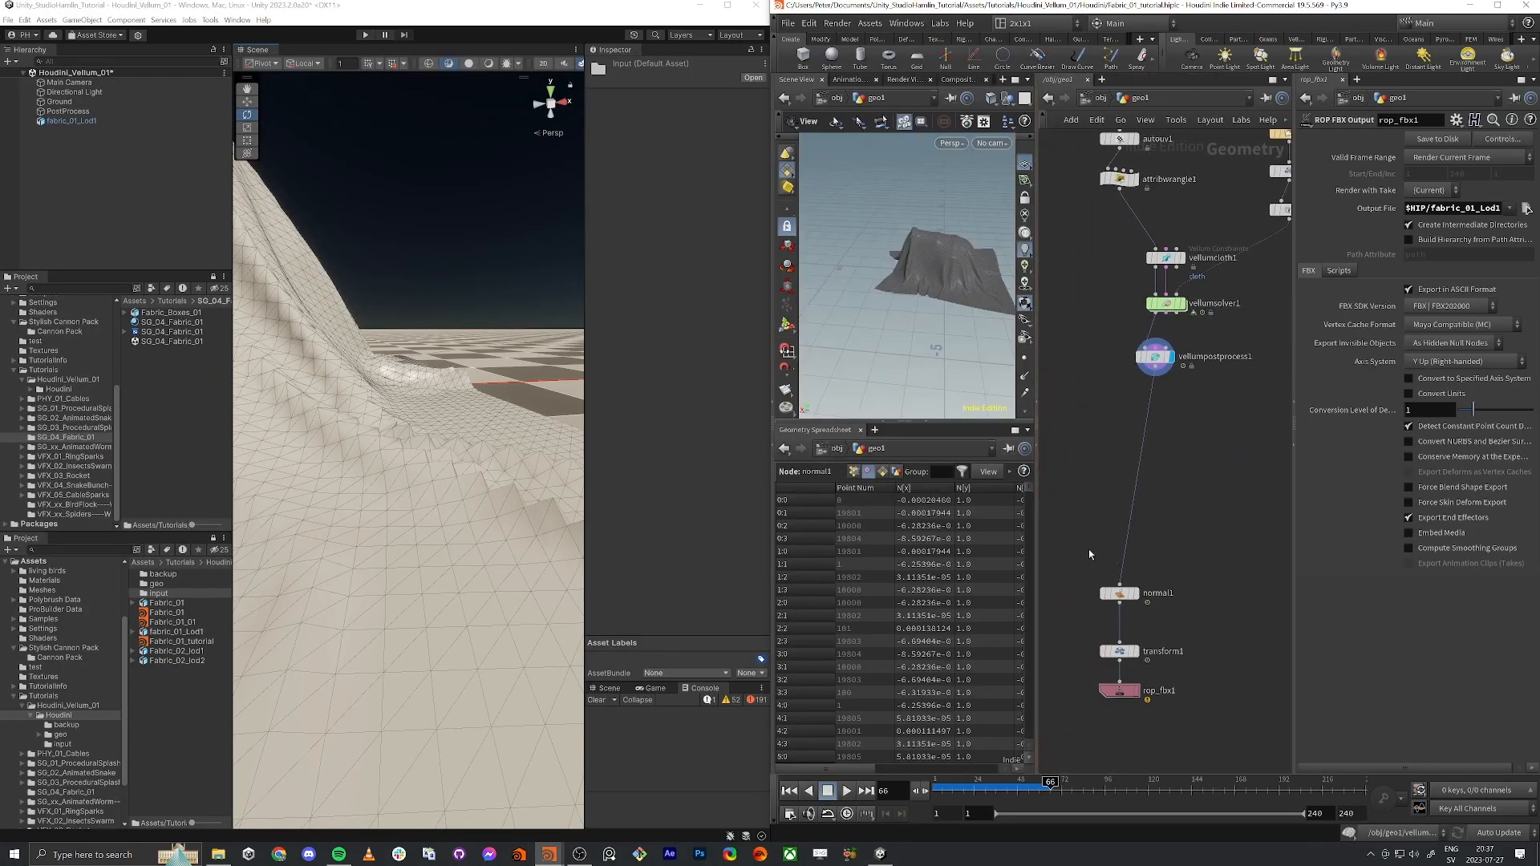
Step: Check the cloth folds up close in Unity, save the cloth to disk again through rop_fbx1 as fabric_01_Lod1, and return to Unity
left_click(426, 437)
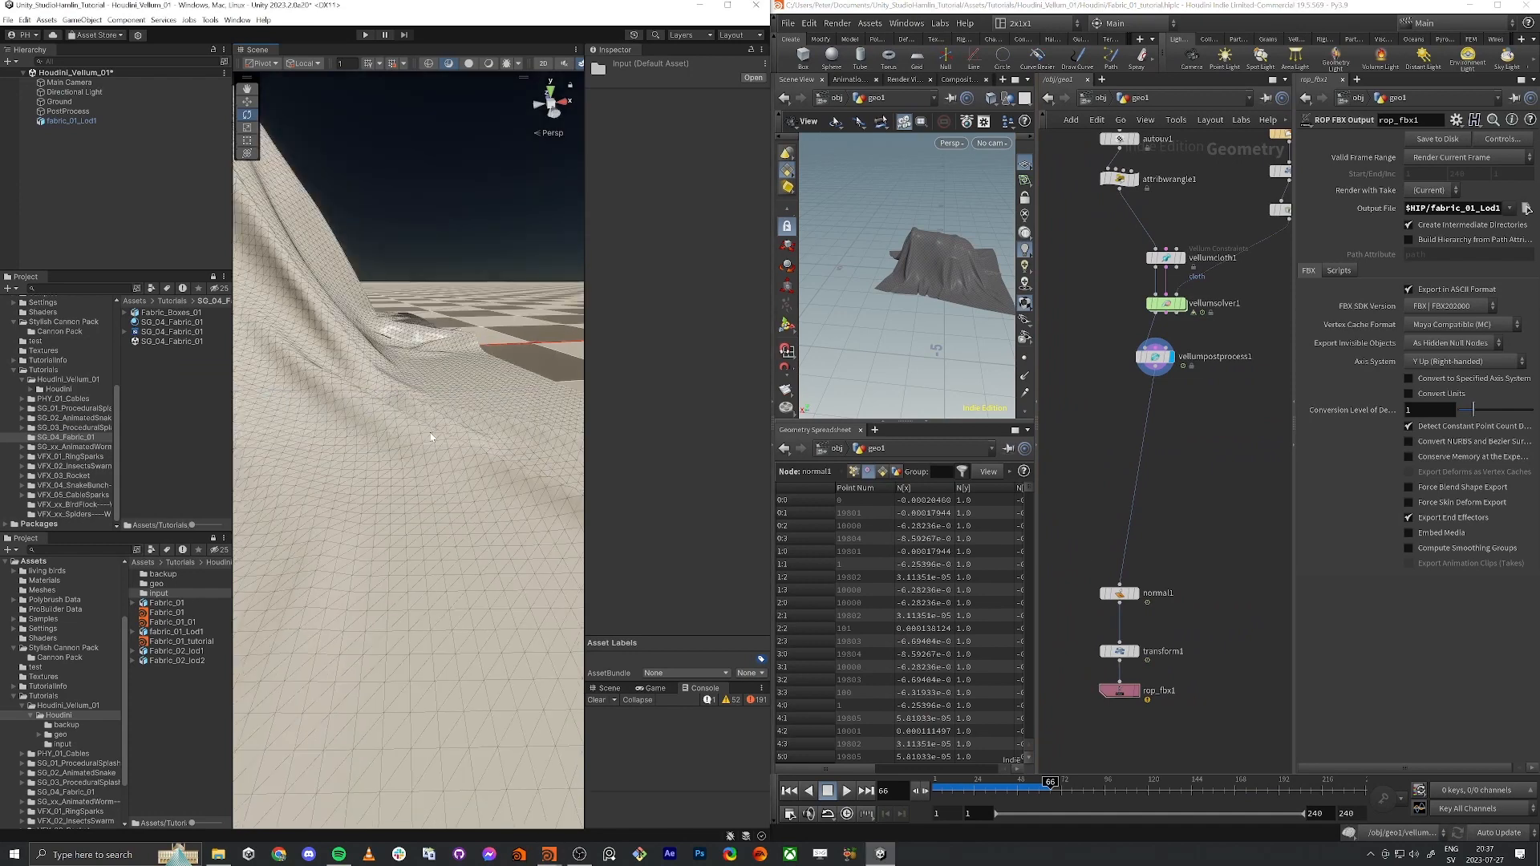
left_click_drag(447, 411, 409, 482, "alt")
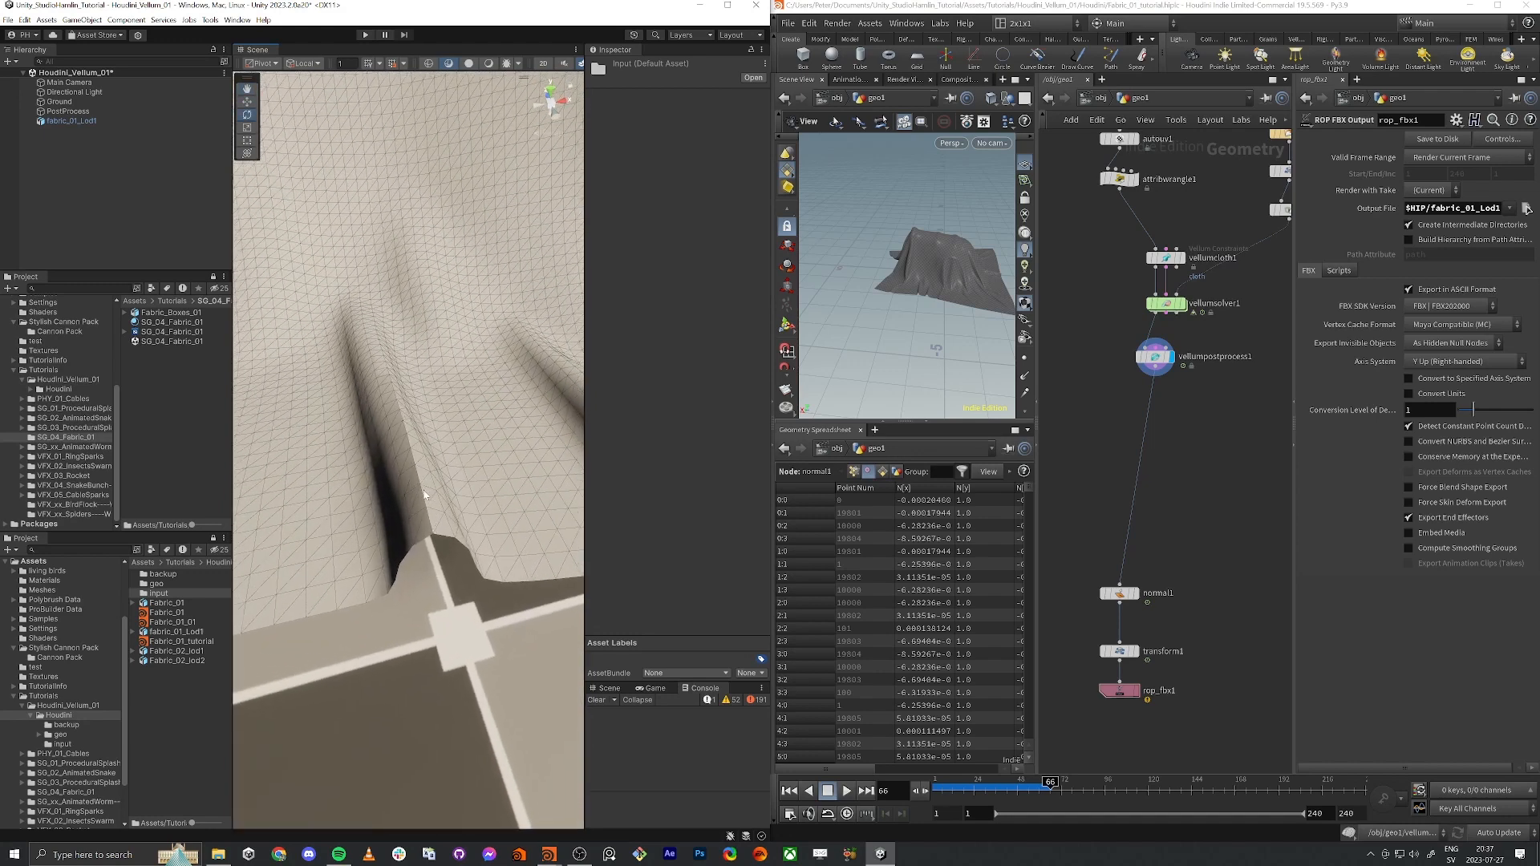
left_click(1120, 596)
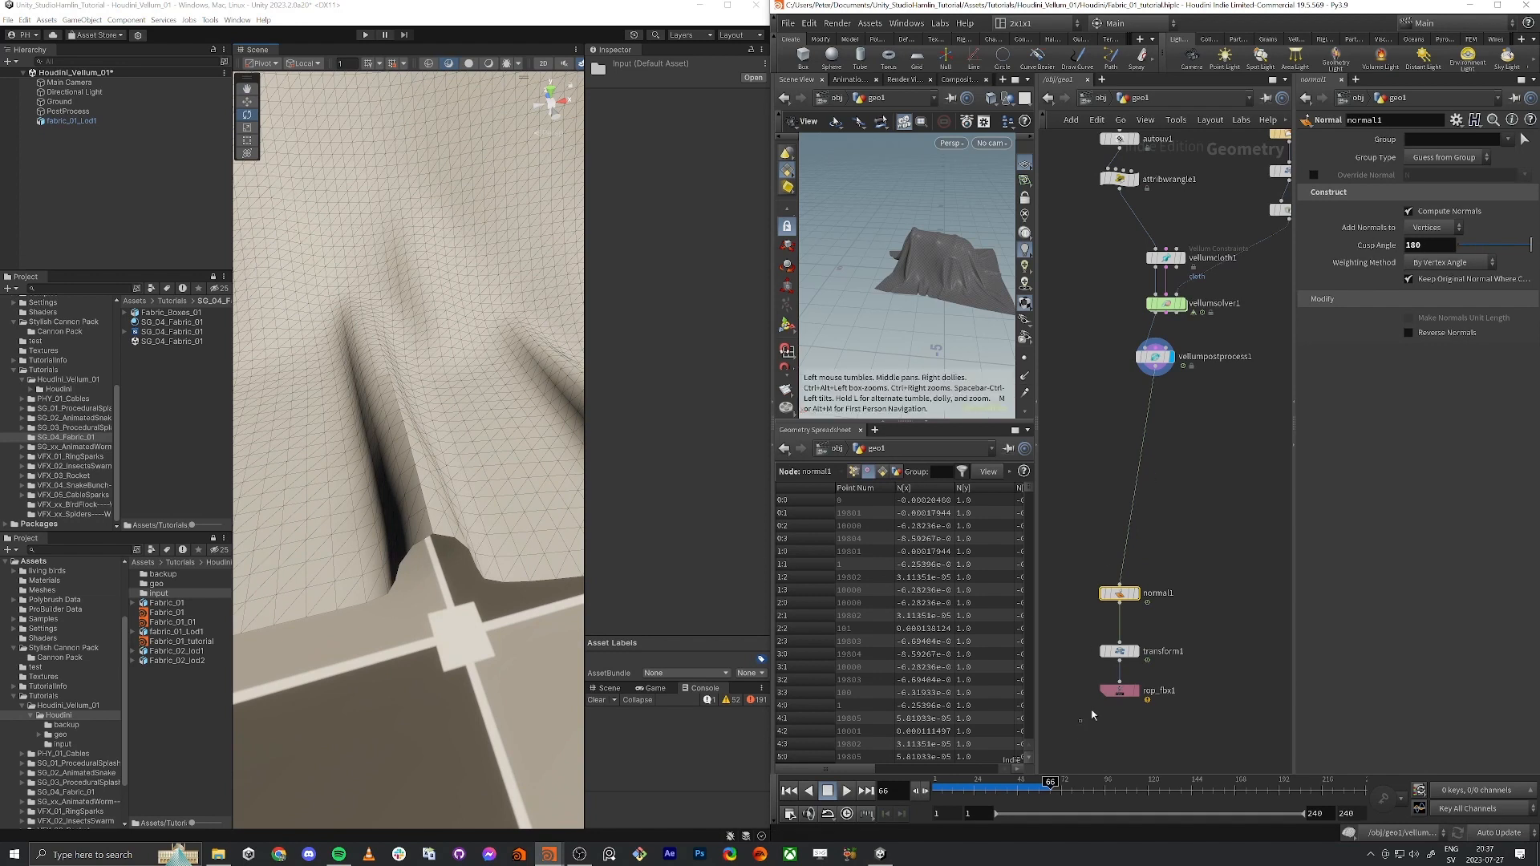
left_click(1120, 690)
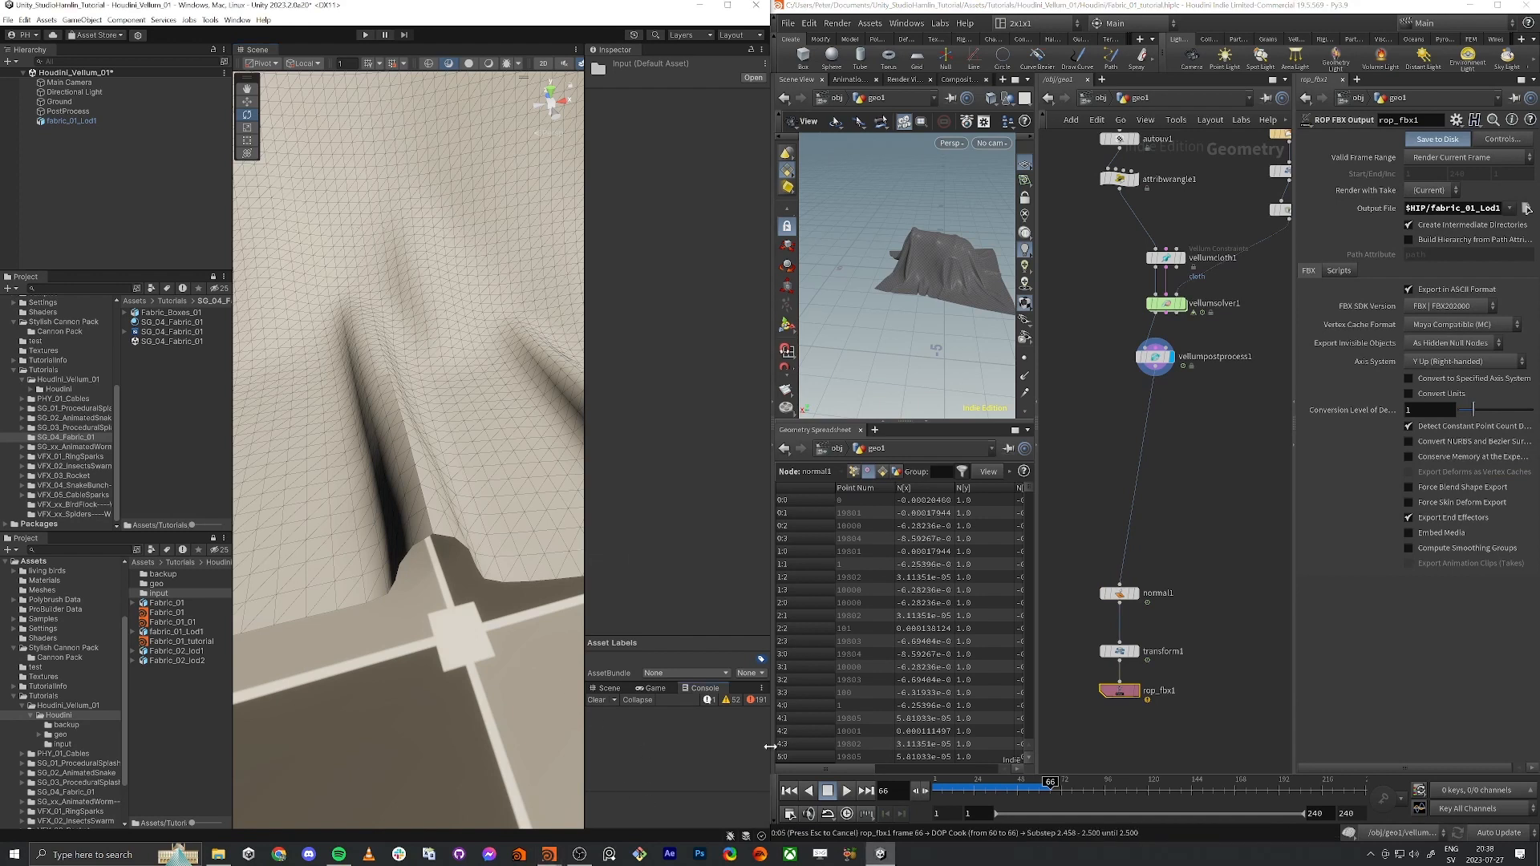
left_click(1179, 494)
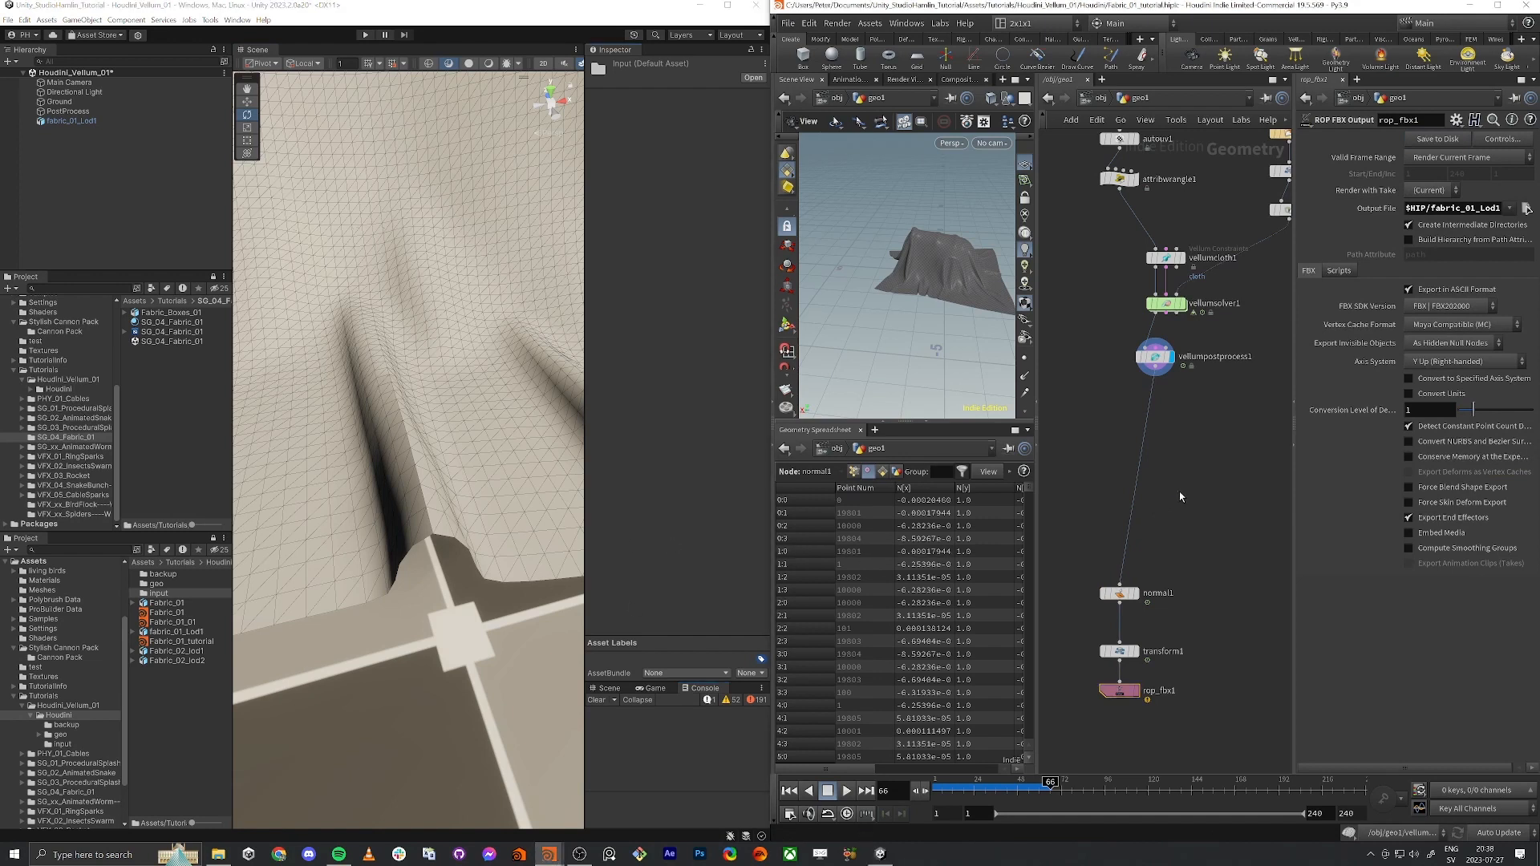
left_click(697, 507)
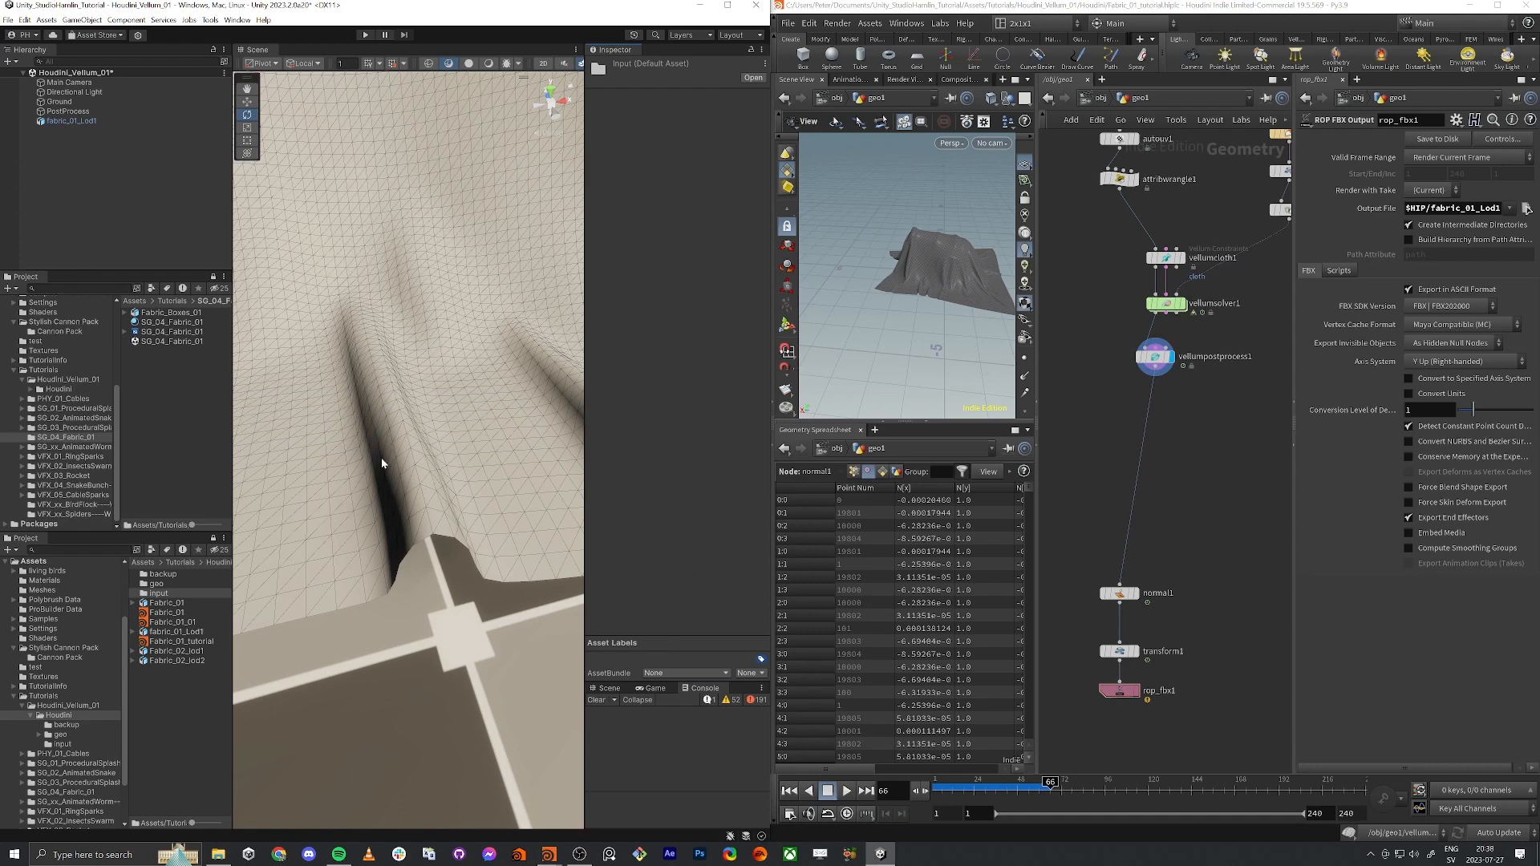
Step: Apply the SG_04_Fabric_01 material to the draped fabric in the Unity scene and display it shaded without the wireframe
left_click_drag(382, 463, 278, 415, "alt")
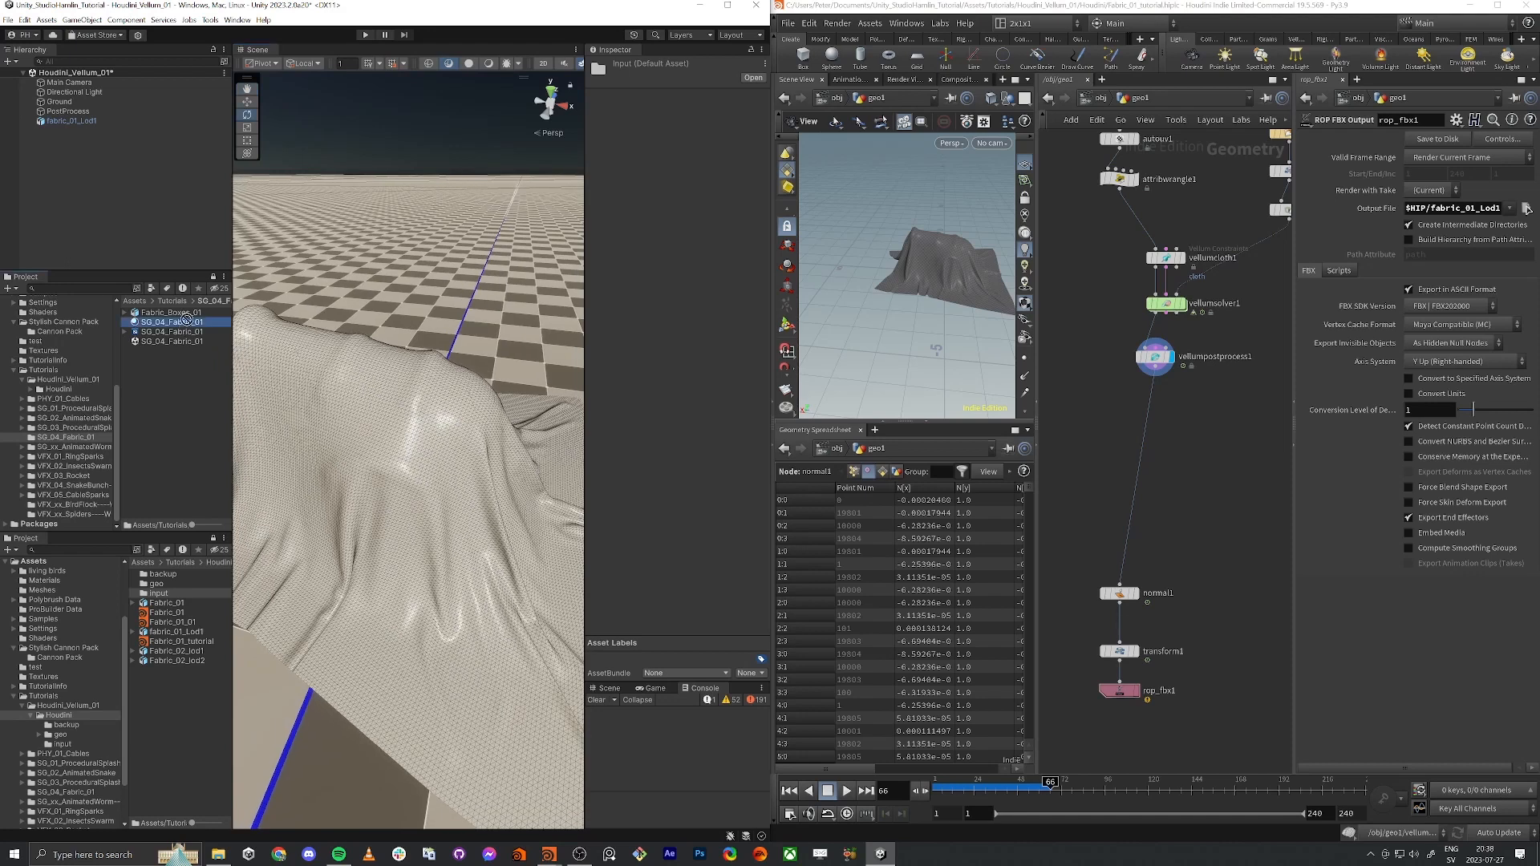
left_click_drag(186, 320, 357, 417)
mouse_move(423, 482)
left_mouse_down("alt")
mouse_move(416, 502)
mouse_move(438, 483)
left_mouse_up("alt")
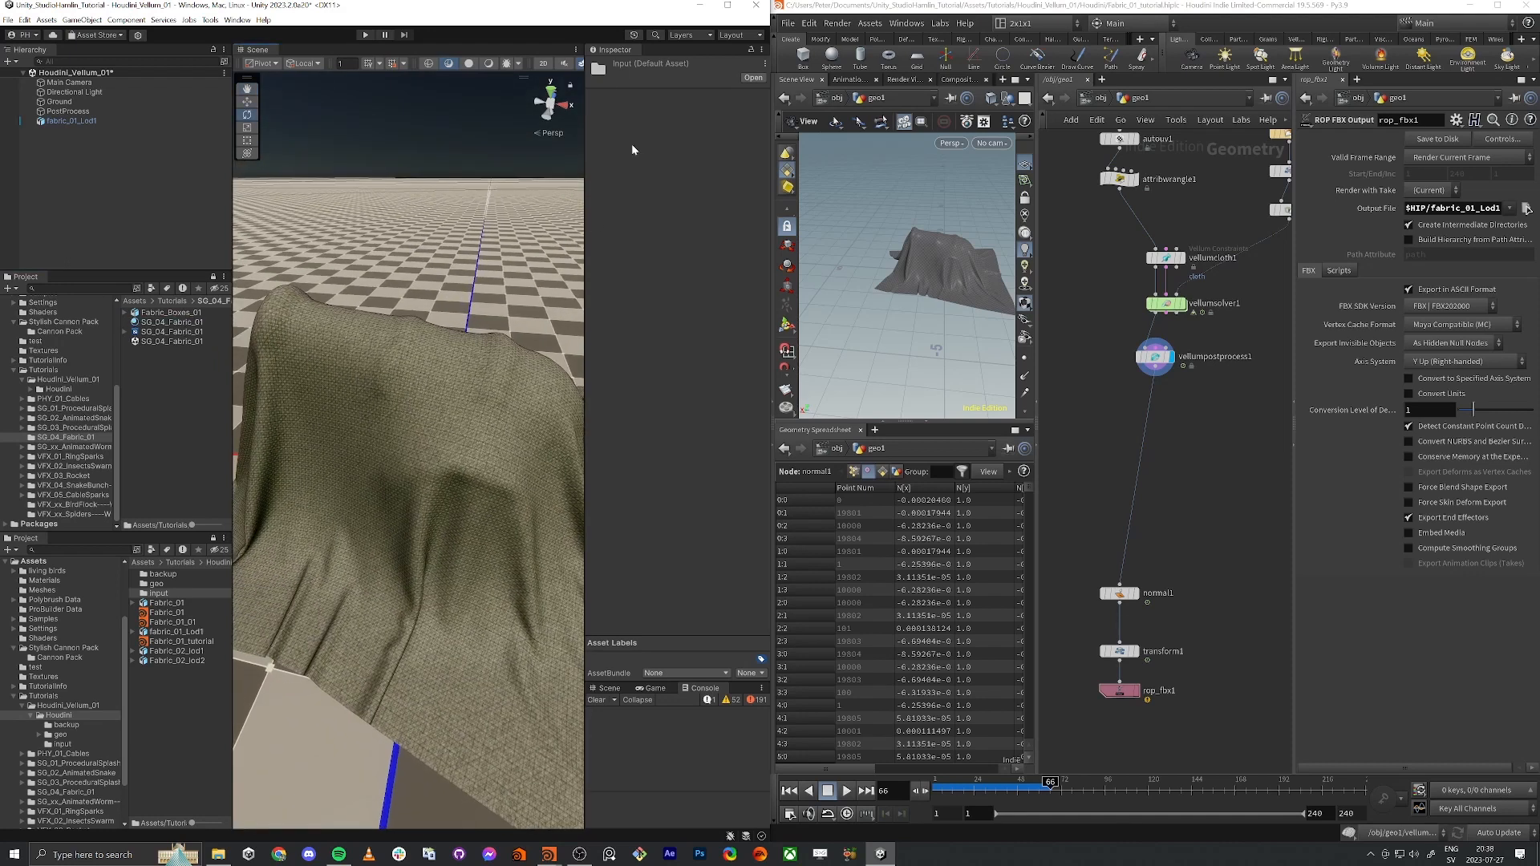
left_click(429, 63)
left_click(489, 64)
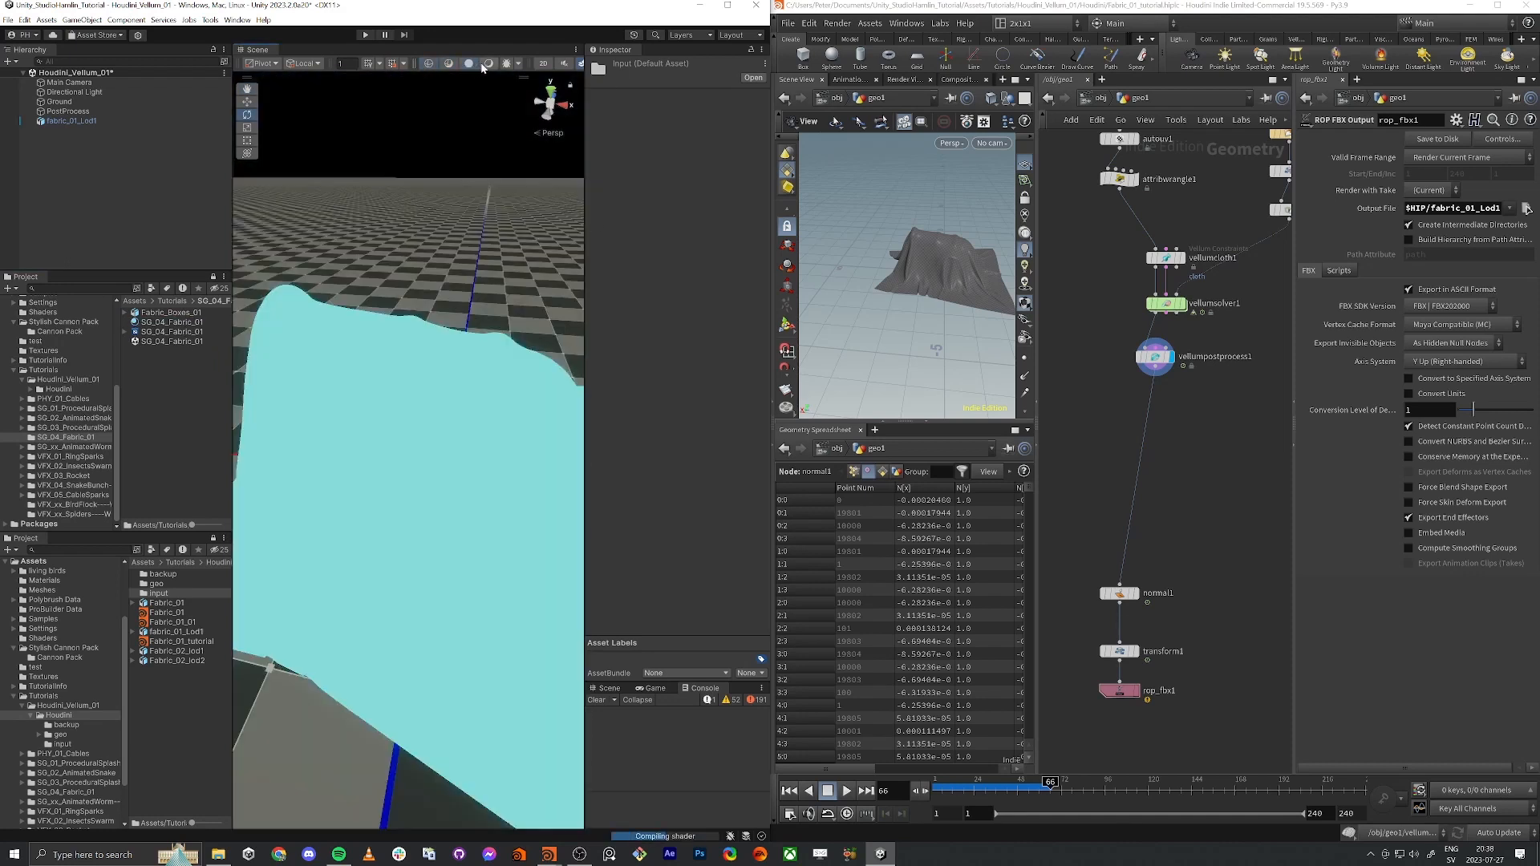
left_click_drag(448, 364, 394, 450, "alt")
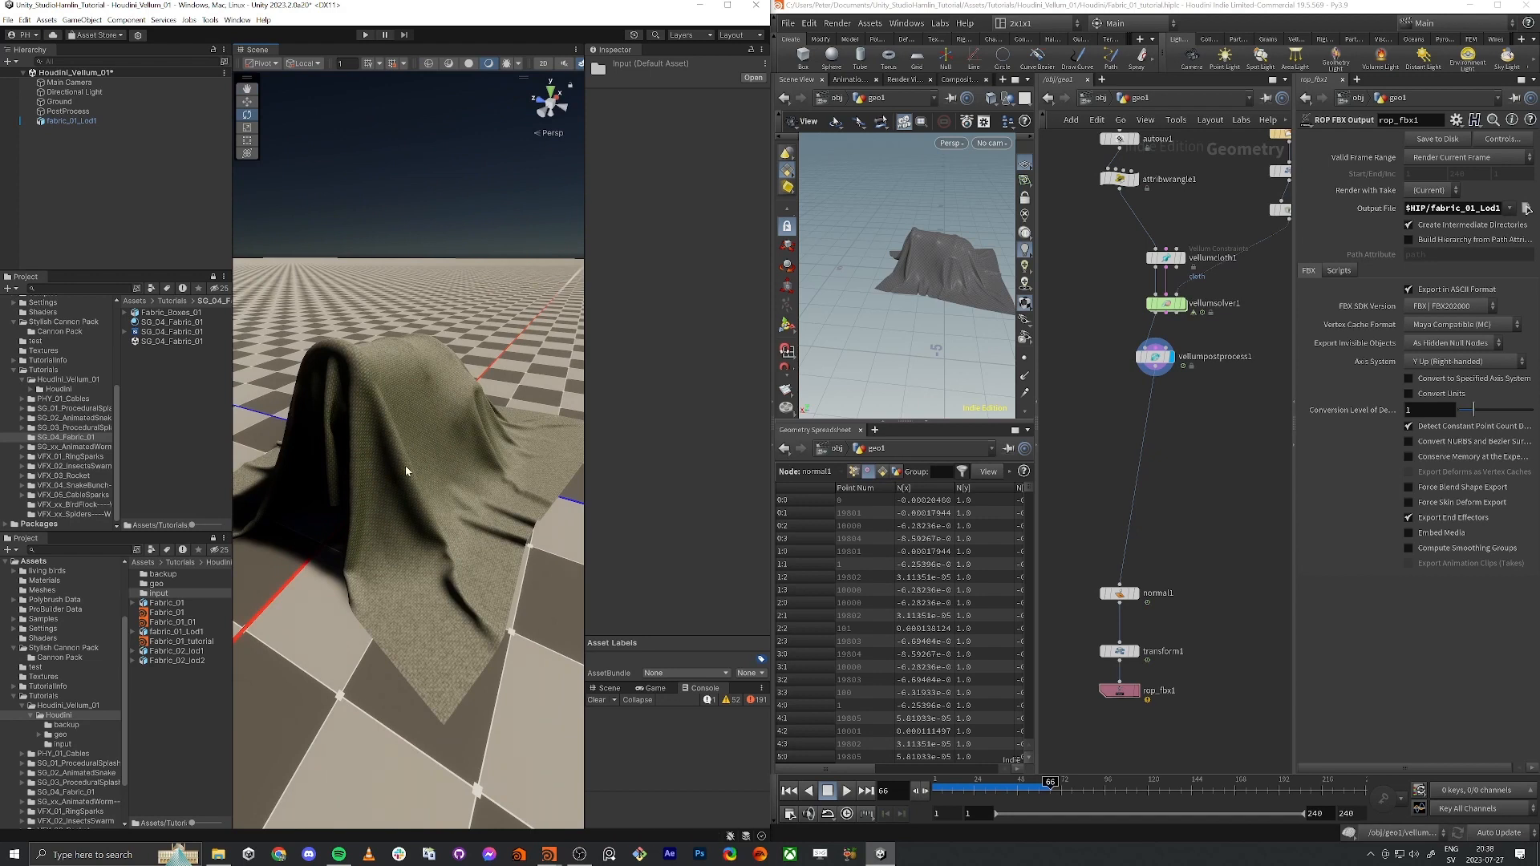
left_click_drag(406, 466, 412, 472, "alt")
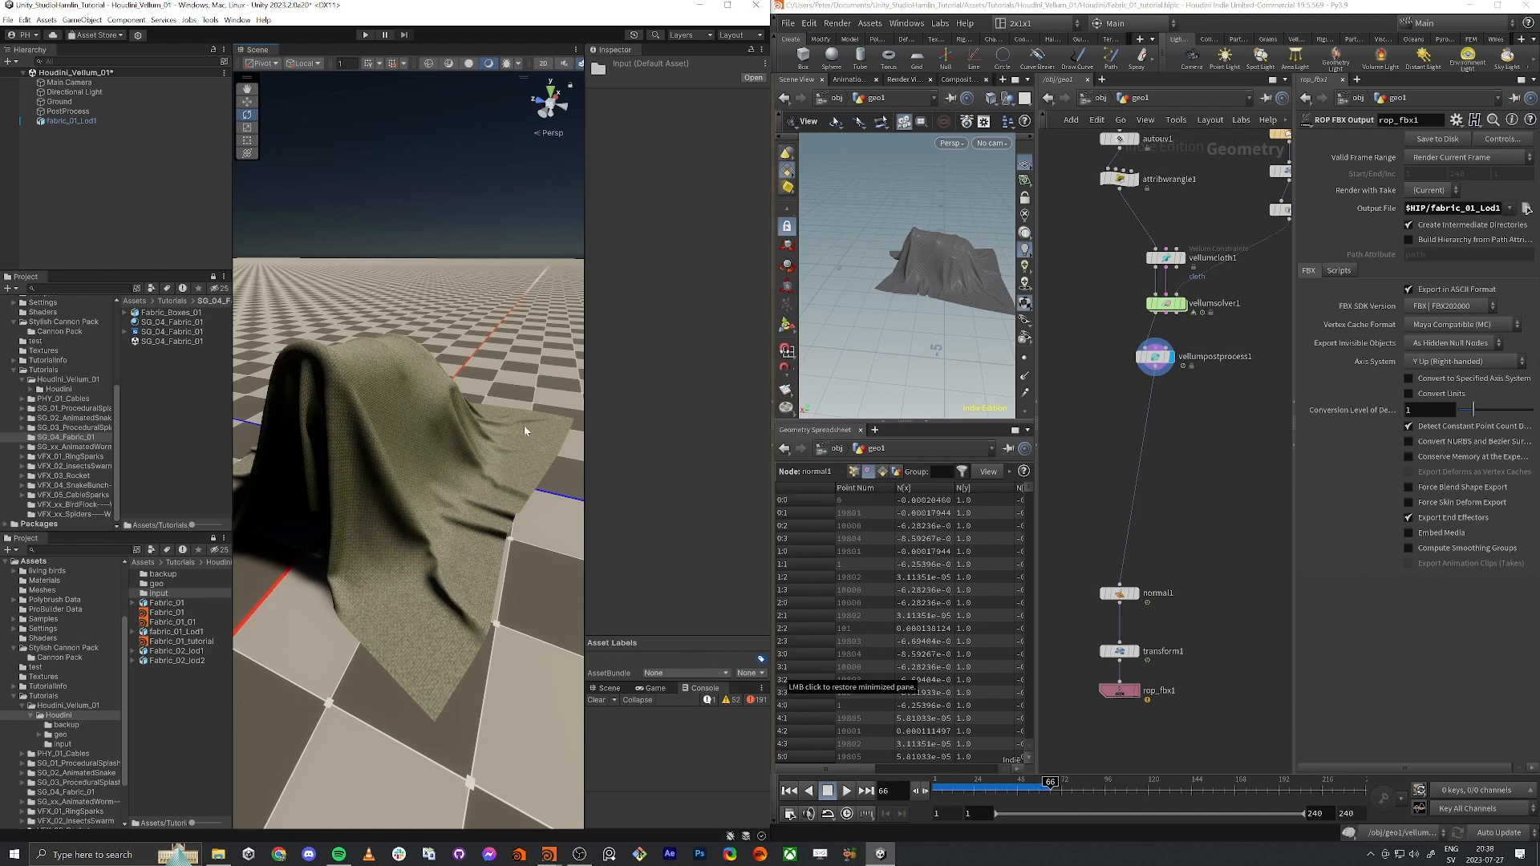
left_click_drag(425, 527, 394, 534, "alt")
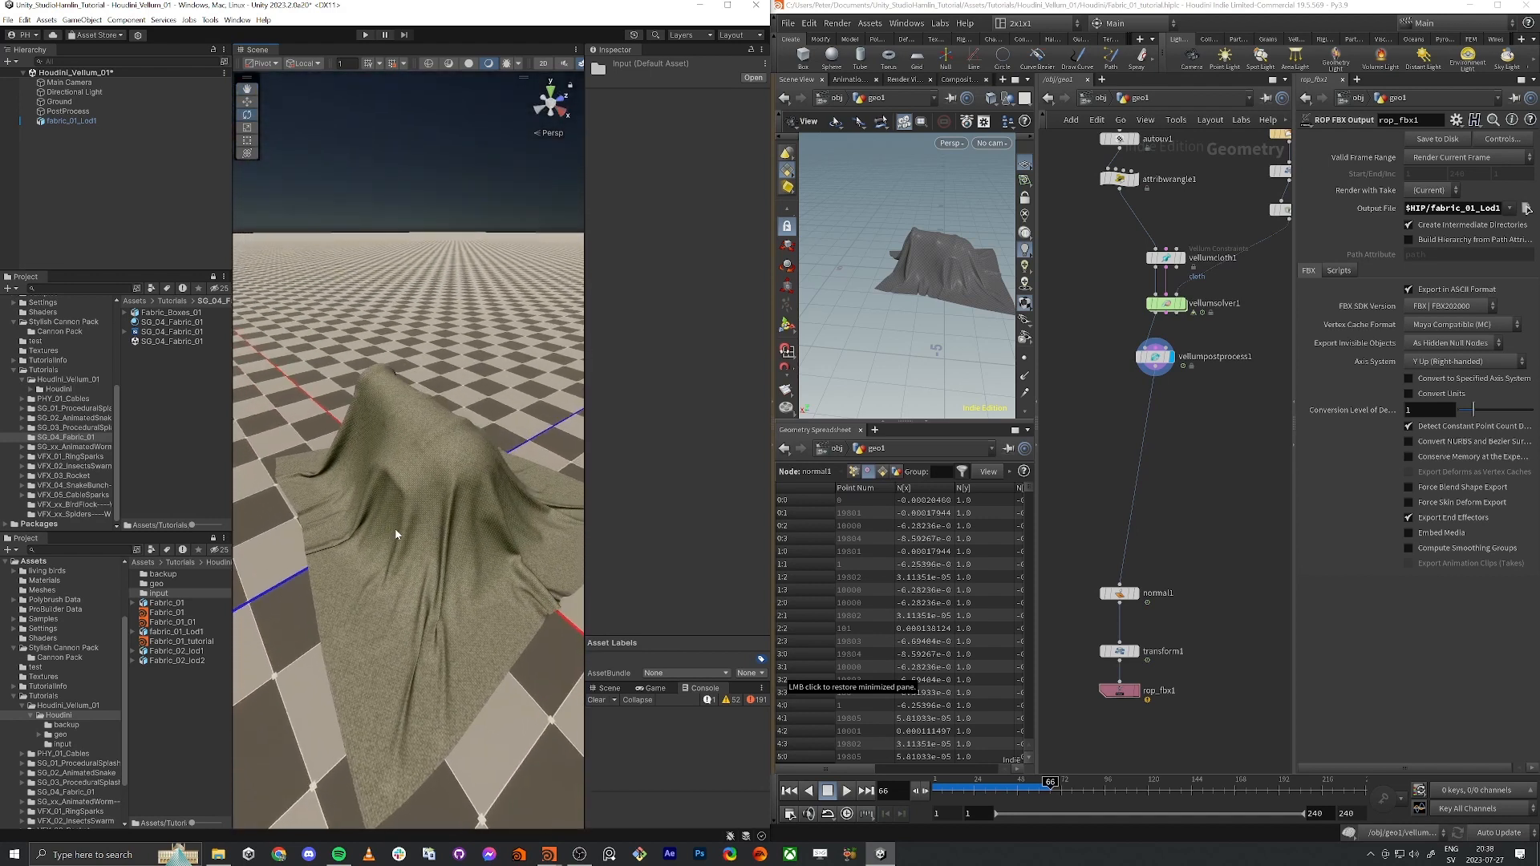